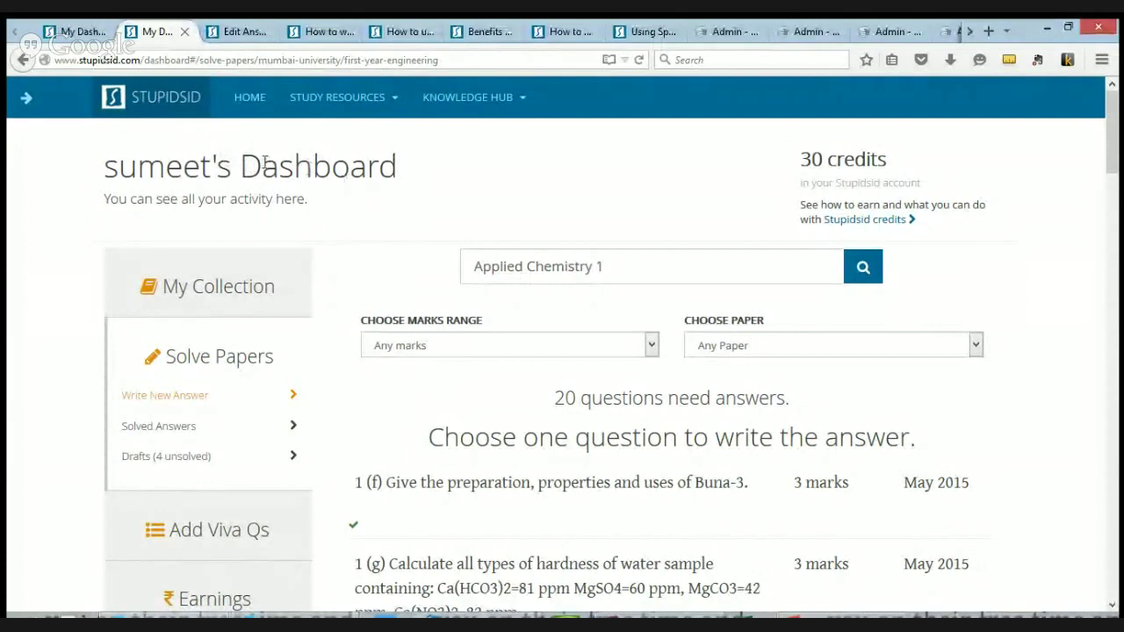
# View the active subscriptions under My Collection
pyautogui.click(249, 288)
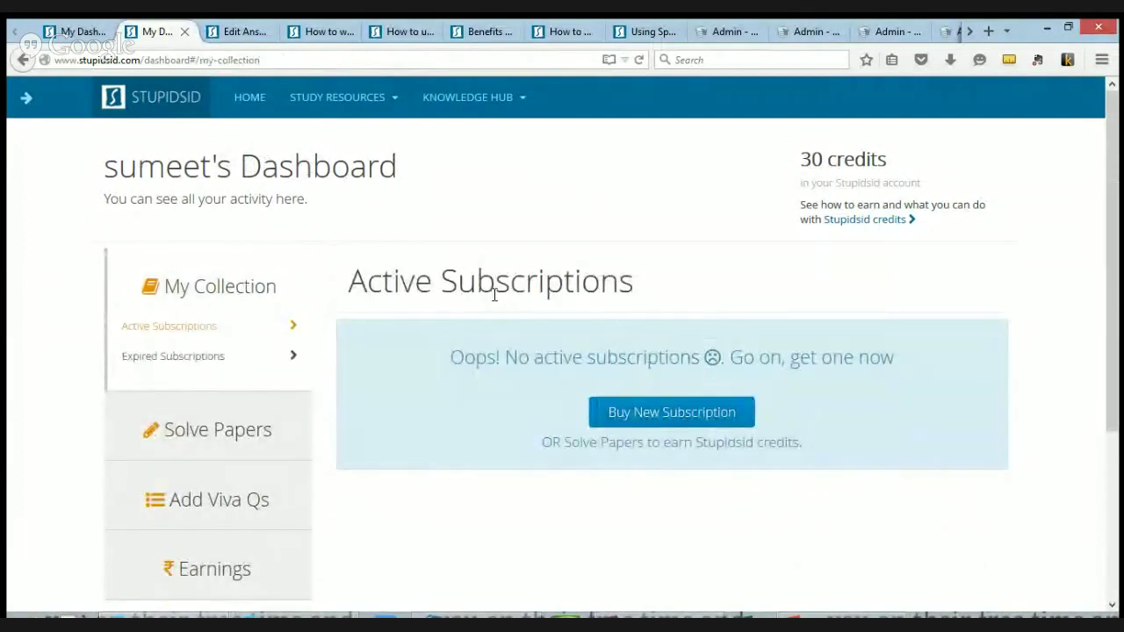
pyautogui.moveTo(351, 283); pyautogui.dragTo(634, 286)
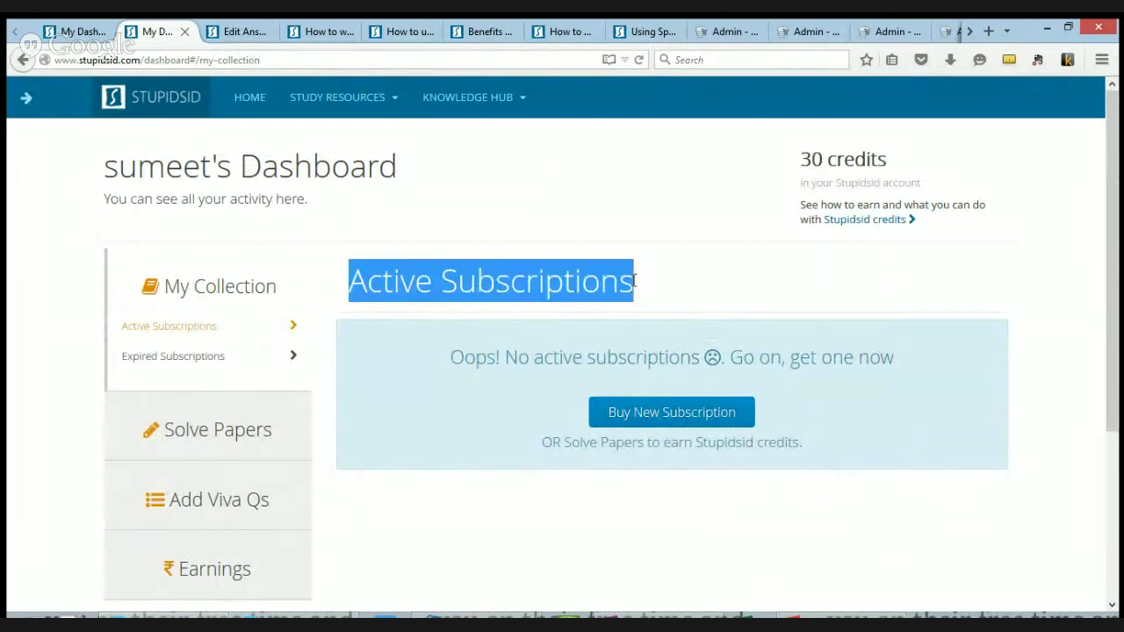
pyautogui.click(363, 292)
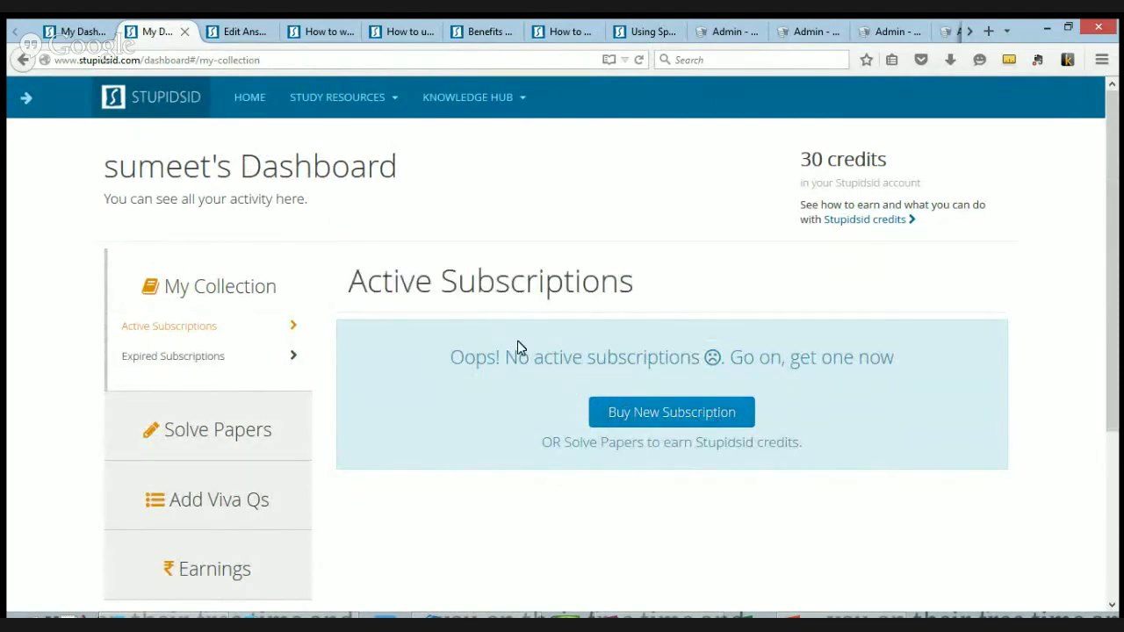
# Review the solved answers with their acceptance status and the saved drafts under Solve Papers
pyautogui.click(211, 434)
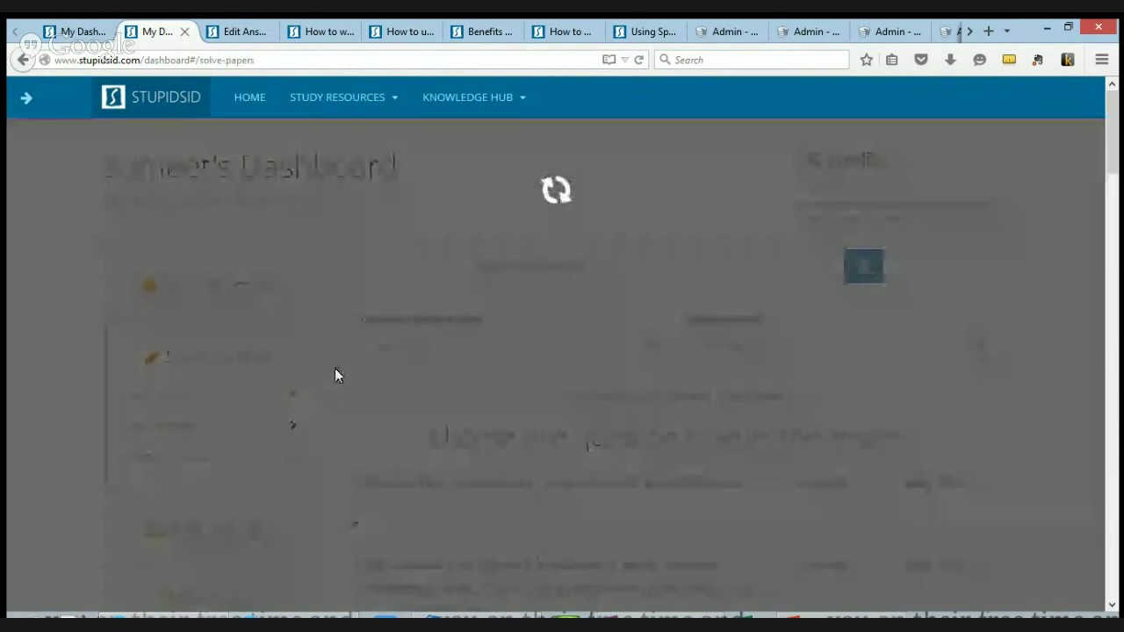
pyautogui.scroll(-2, 467, 293)
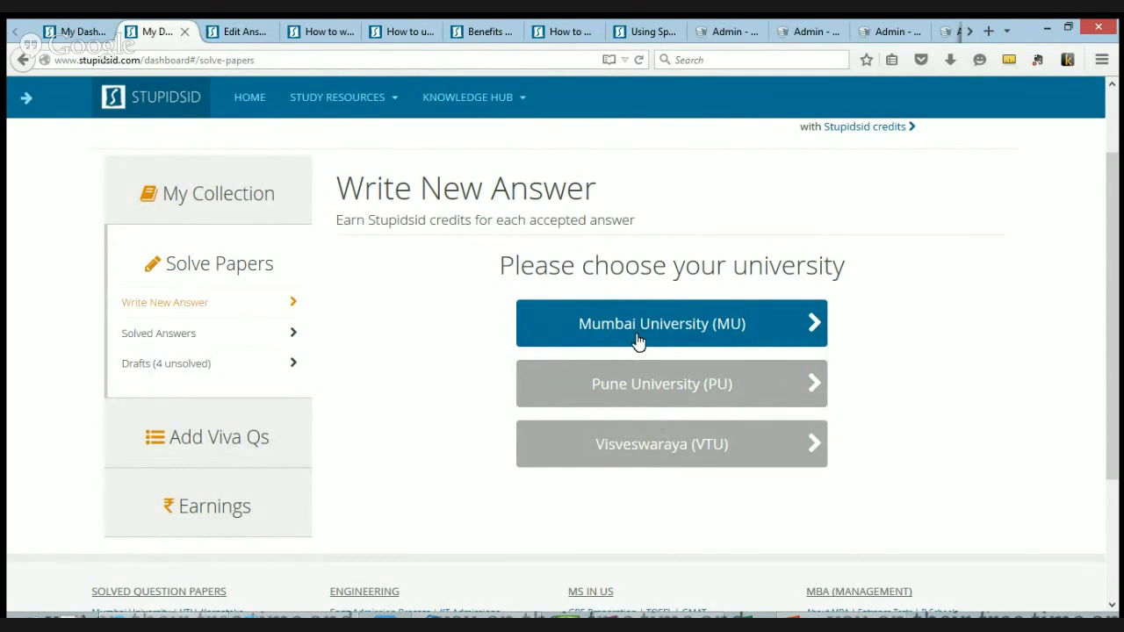
pyautogui.click(167, 334)
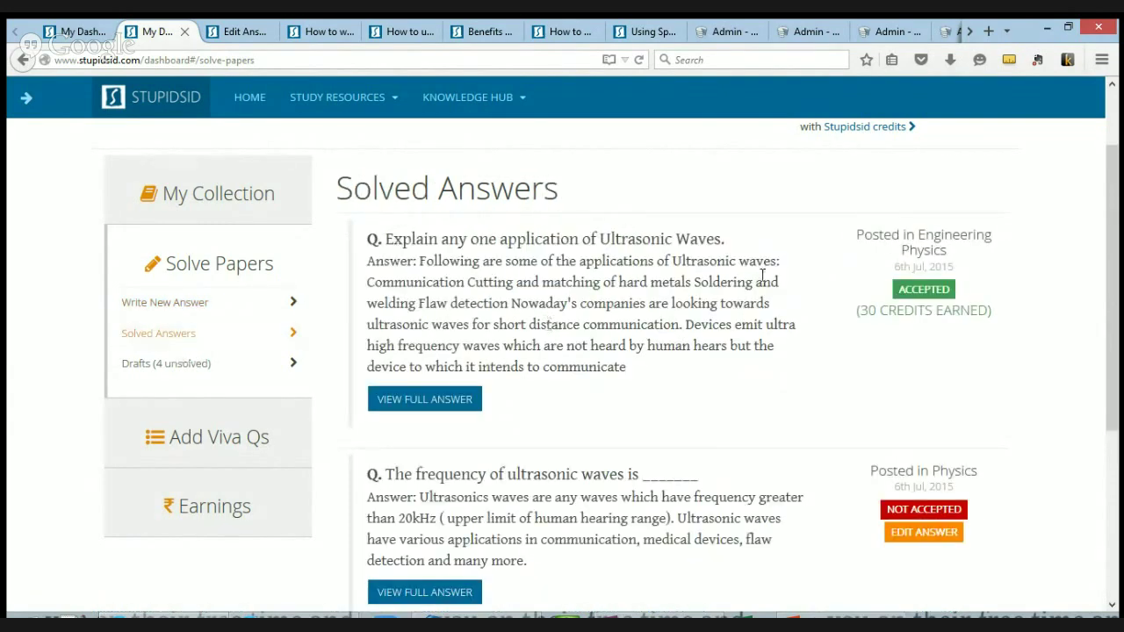
pyautogui.scroll(-2, 566, 301)
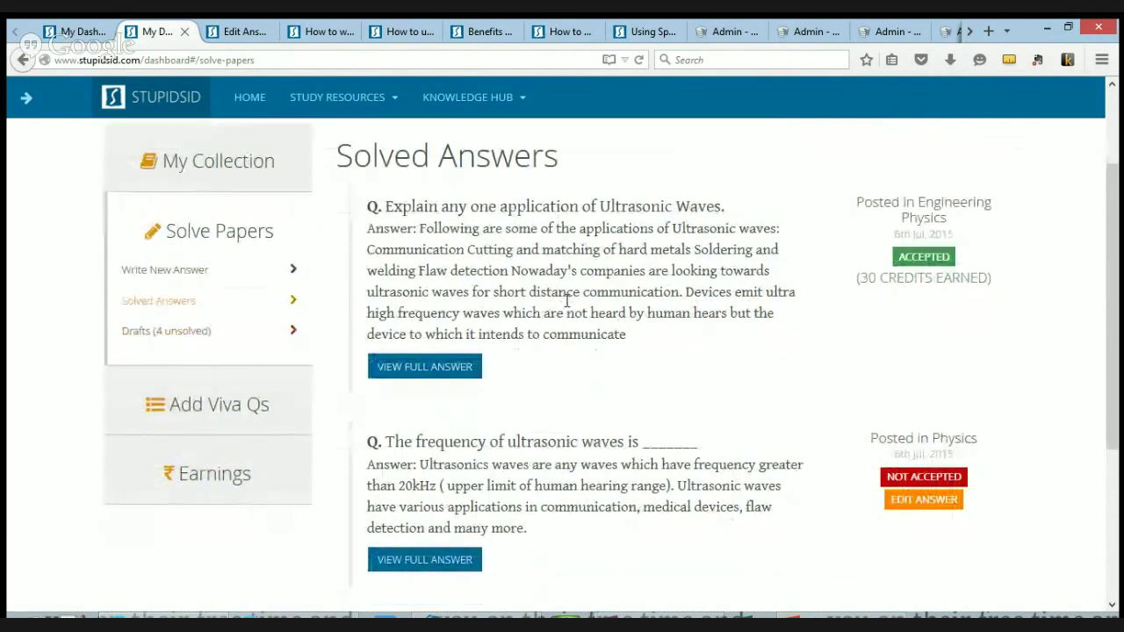
pyautogui.scroll(2, 566, 307)
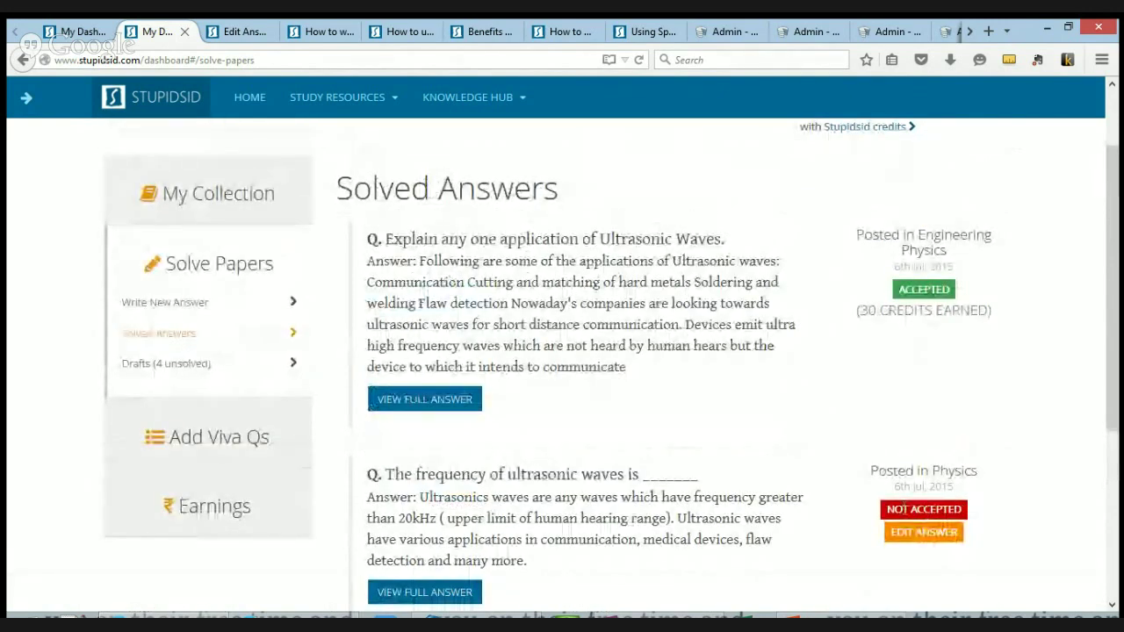
pyautogui.scroll(-2, 525, 465)
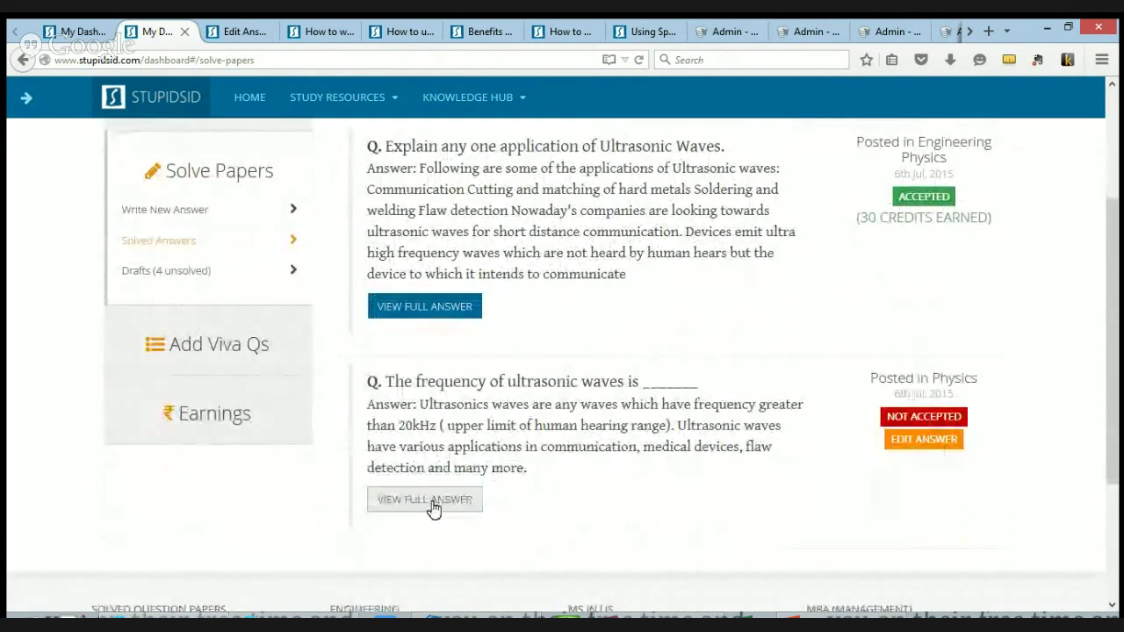
pyautogui.scroll(2, 542, 495)
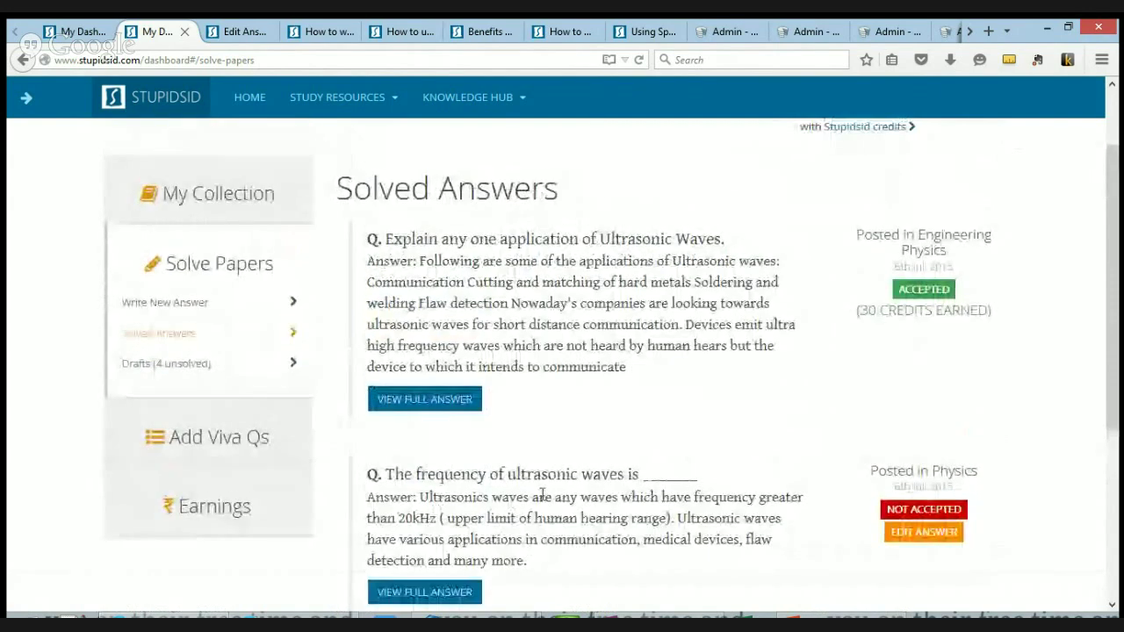
pyautogui.click(179, 311)
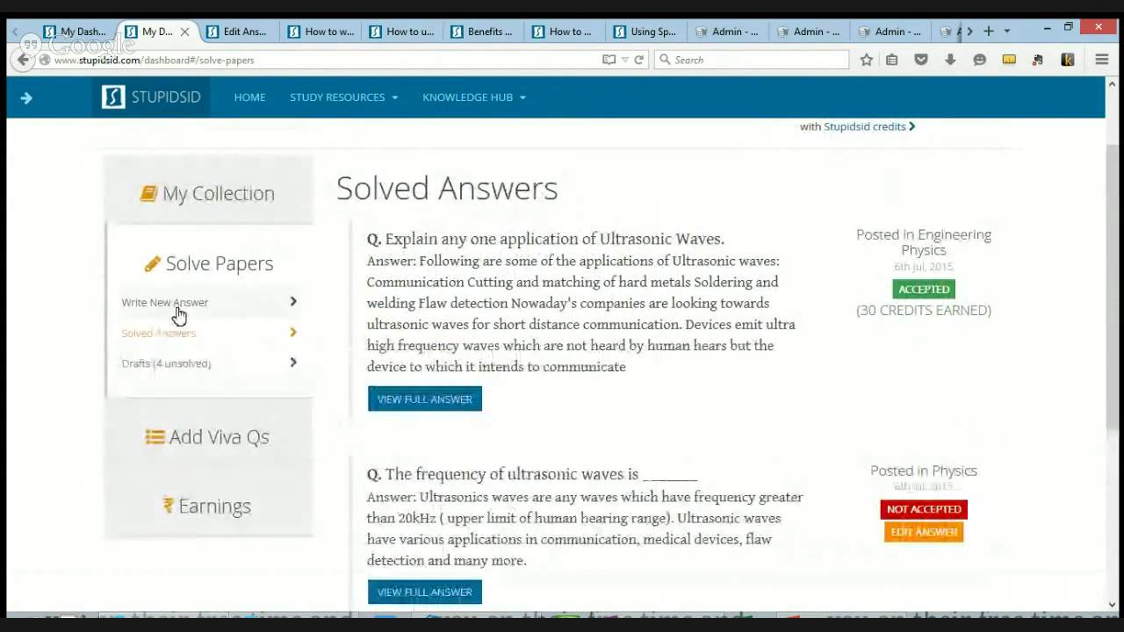
pyautogui.click(188, 367)
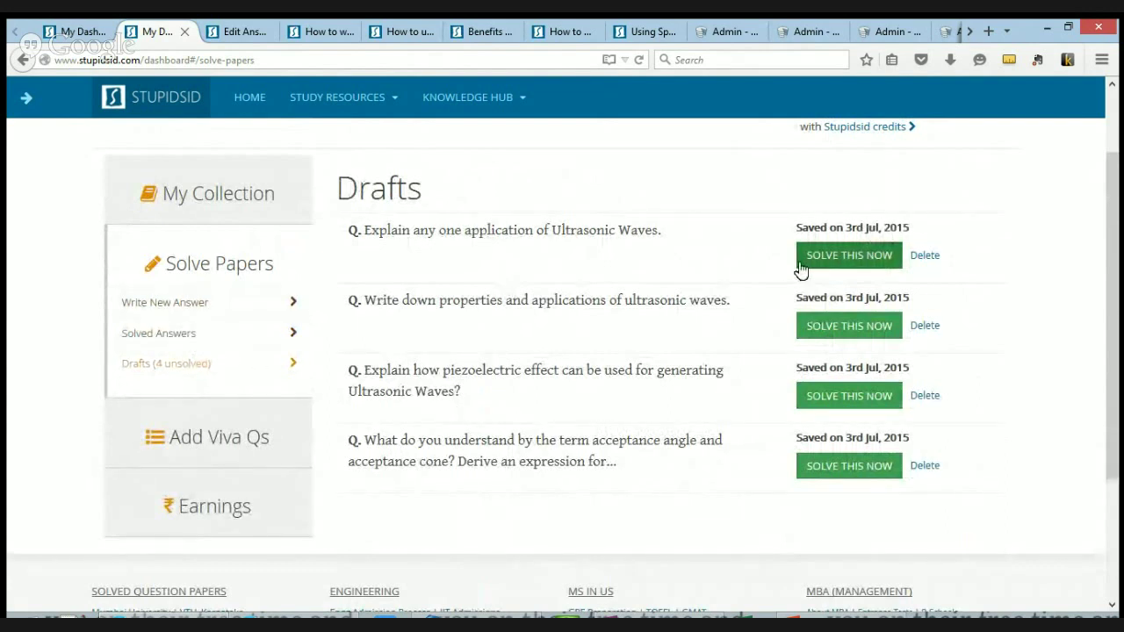
# Start a new answer for Mumbai University, Electronics & Telecomm., in the Semester 8 subject Optical Fibre Communication
pyautogui.click(186, 308)
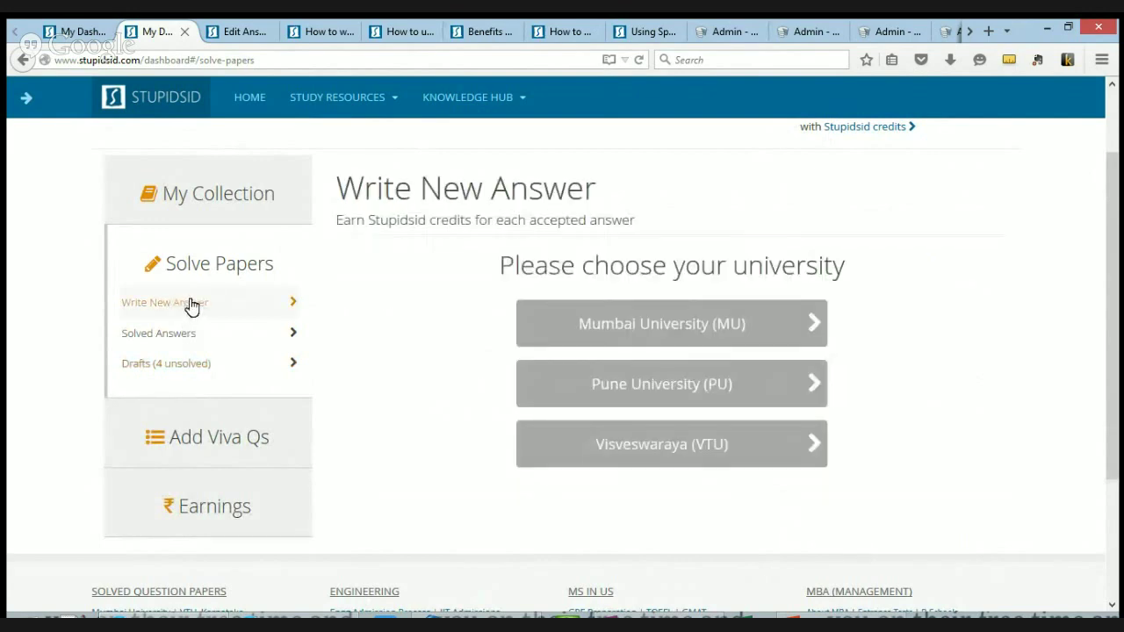
pyautogui.click(631, 328)
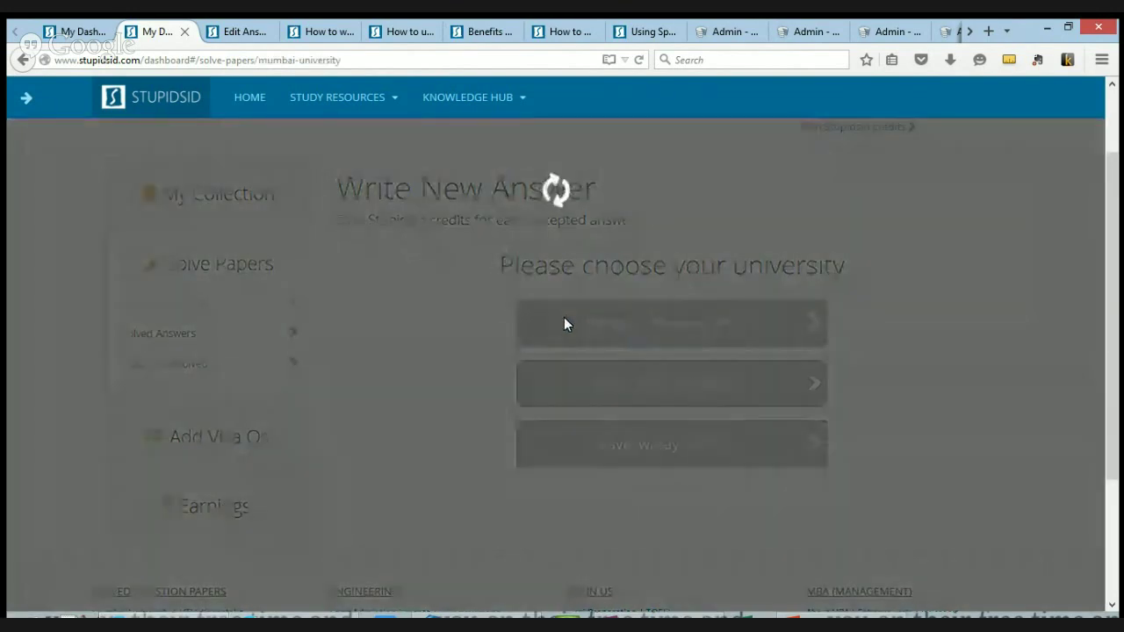
pyautogui.scroll(-2, 635, 356)
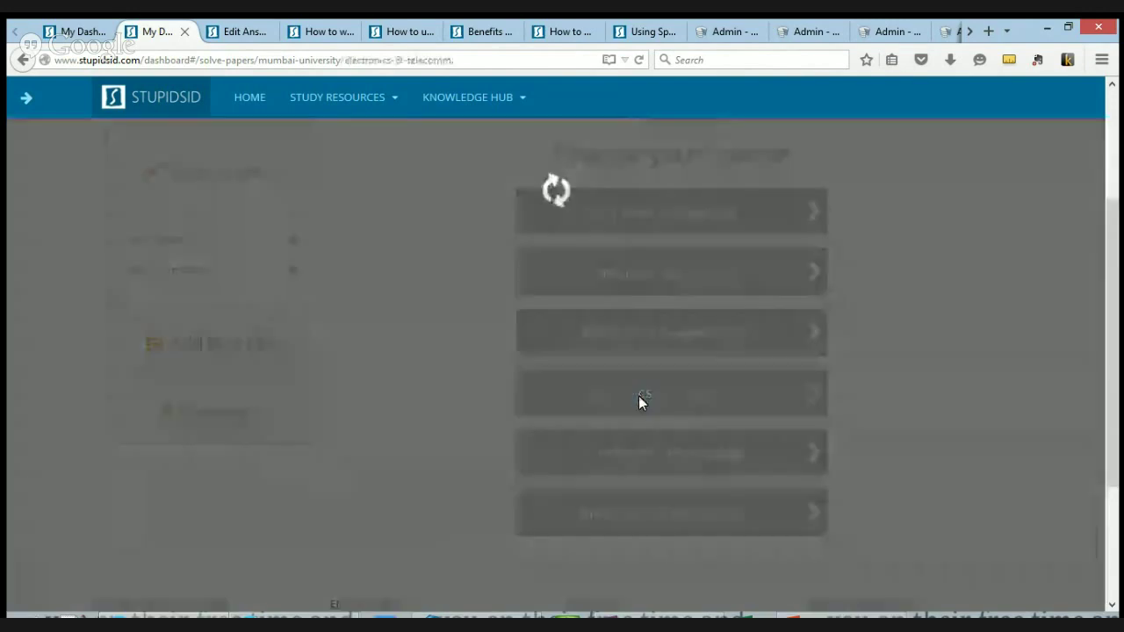
pyautogui.click(638, 395)
pyautogui.scroll(-2, 622, 384)
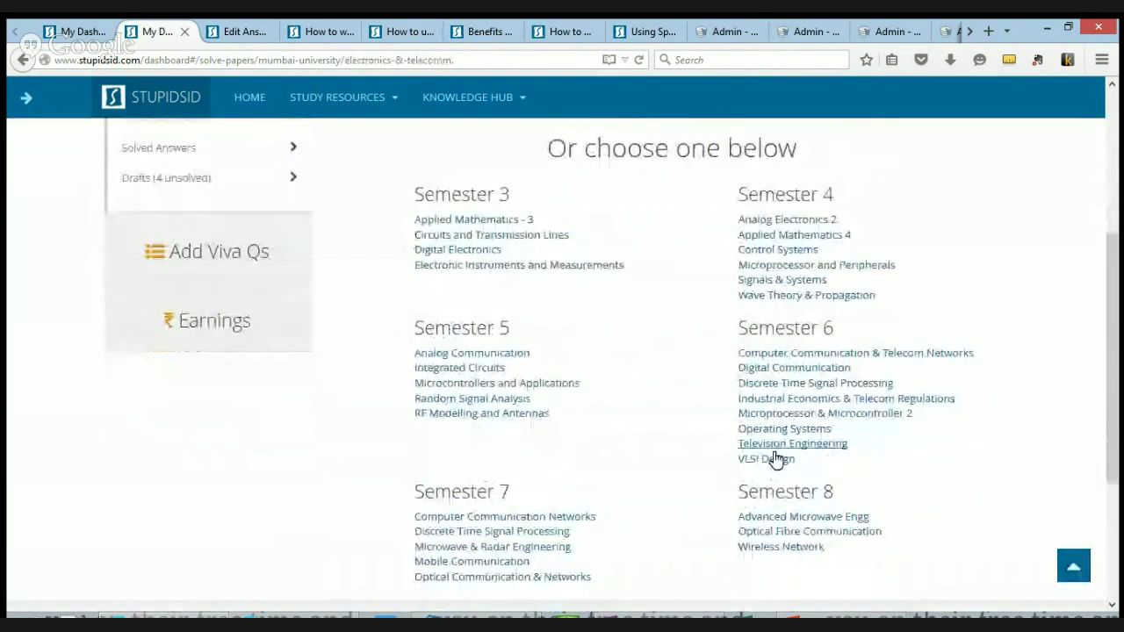
pyautogui.click(800, 533)
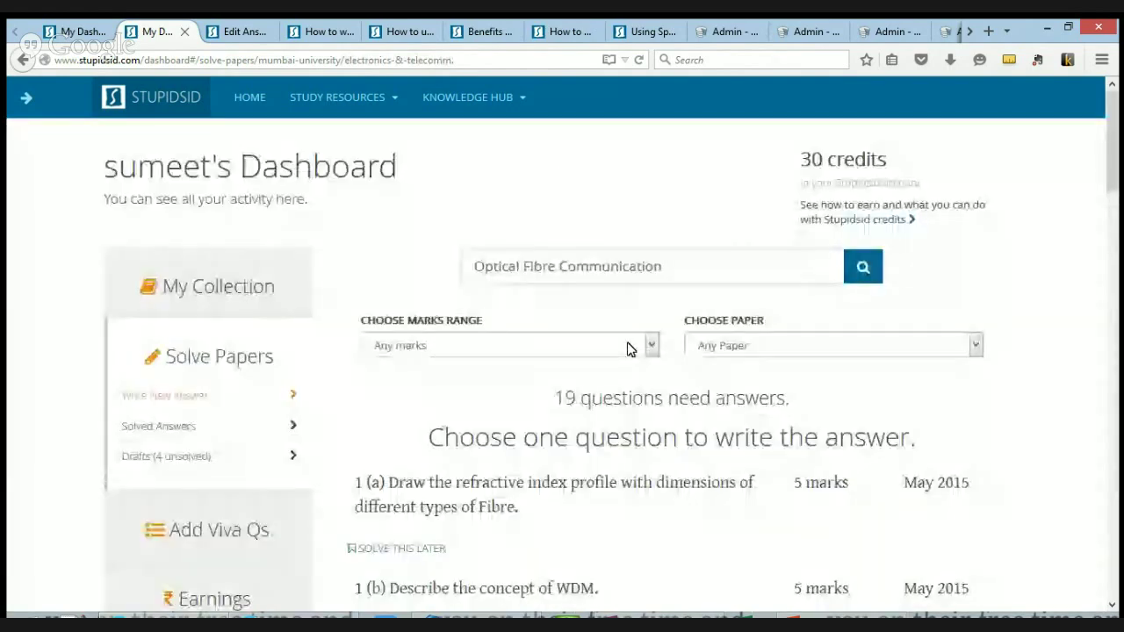
# Filter the unanswered questions to the May 2015 paper and more than 8 marks
pyautogui.click(764, 348)
pyautogui.click(761, 377)
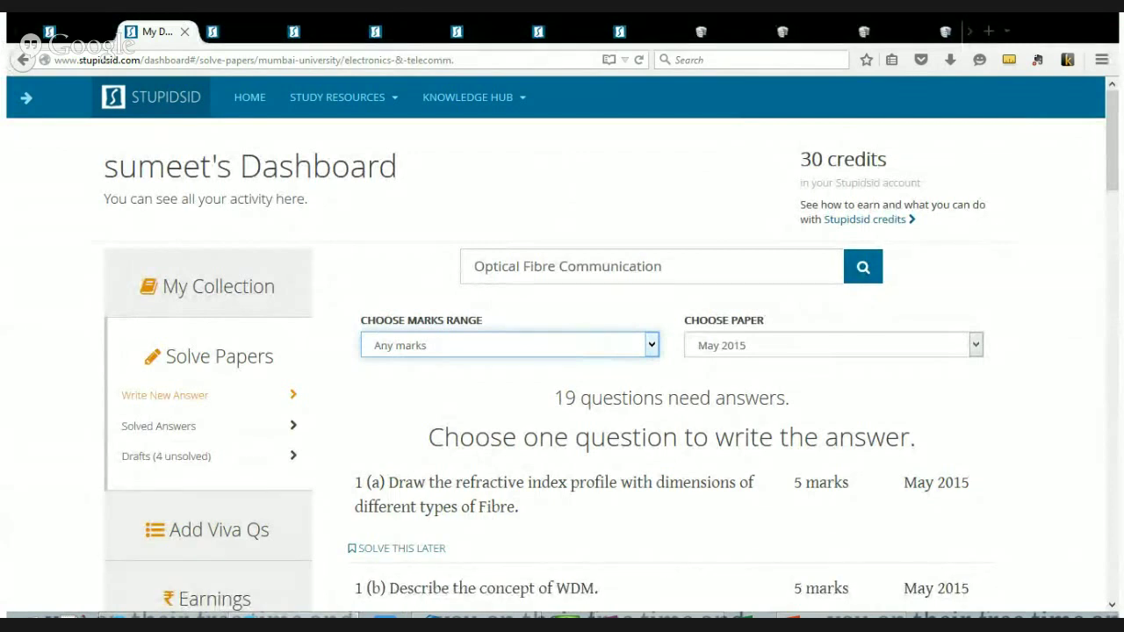
pyautogui.click(471, 401)
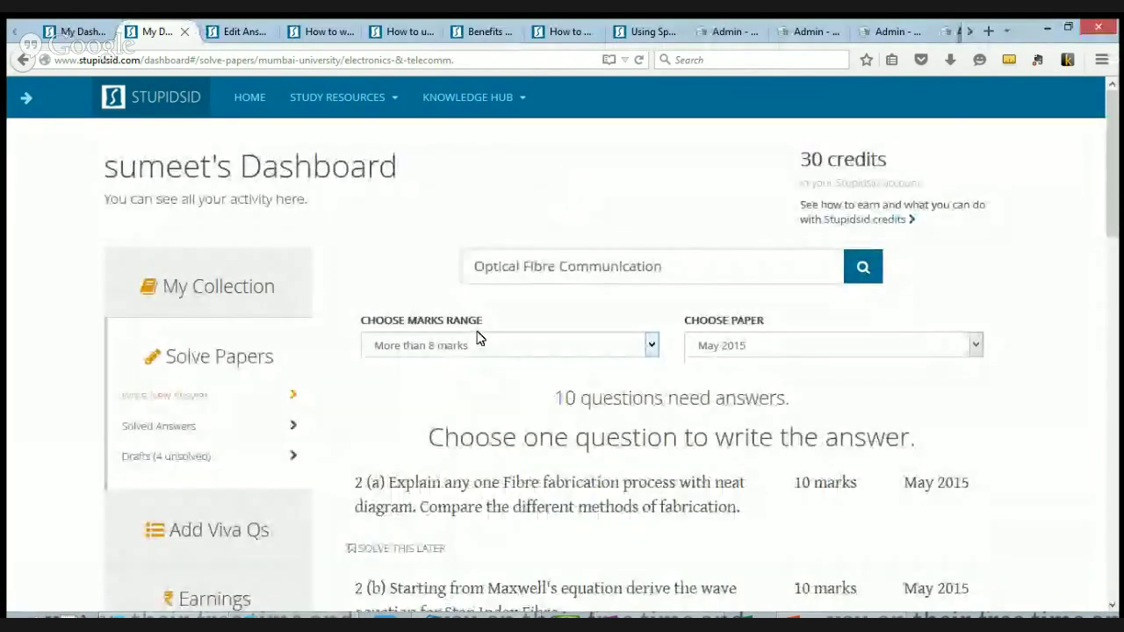
pyautogui.scroll(-2, 474, 335)
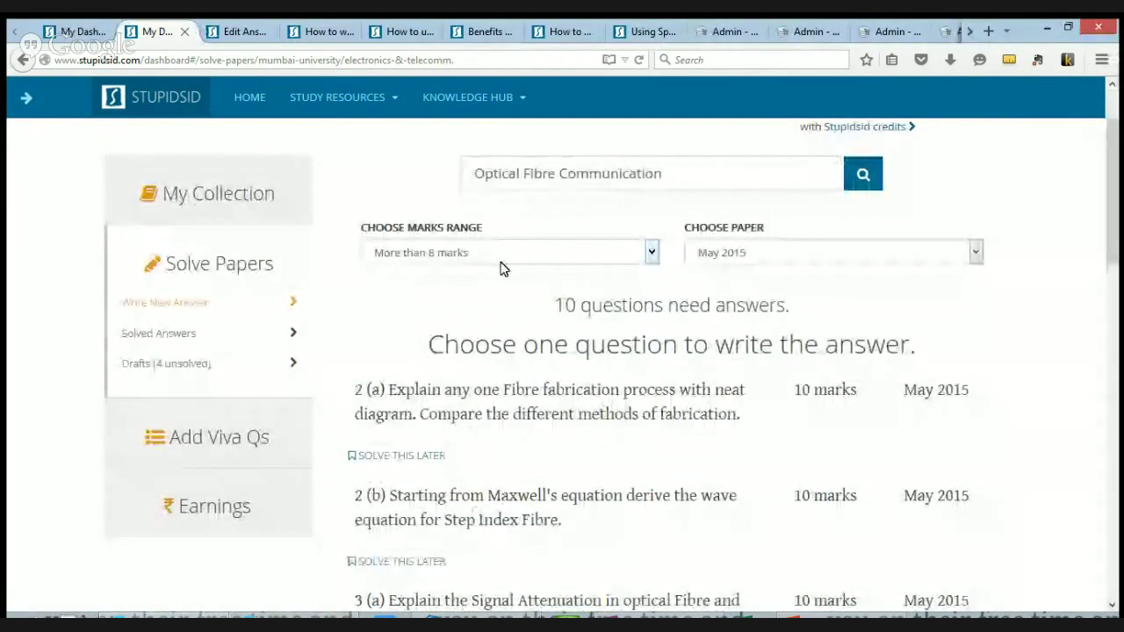
pyautogui.scroll(-4, 535, 316)
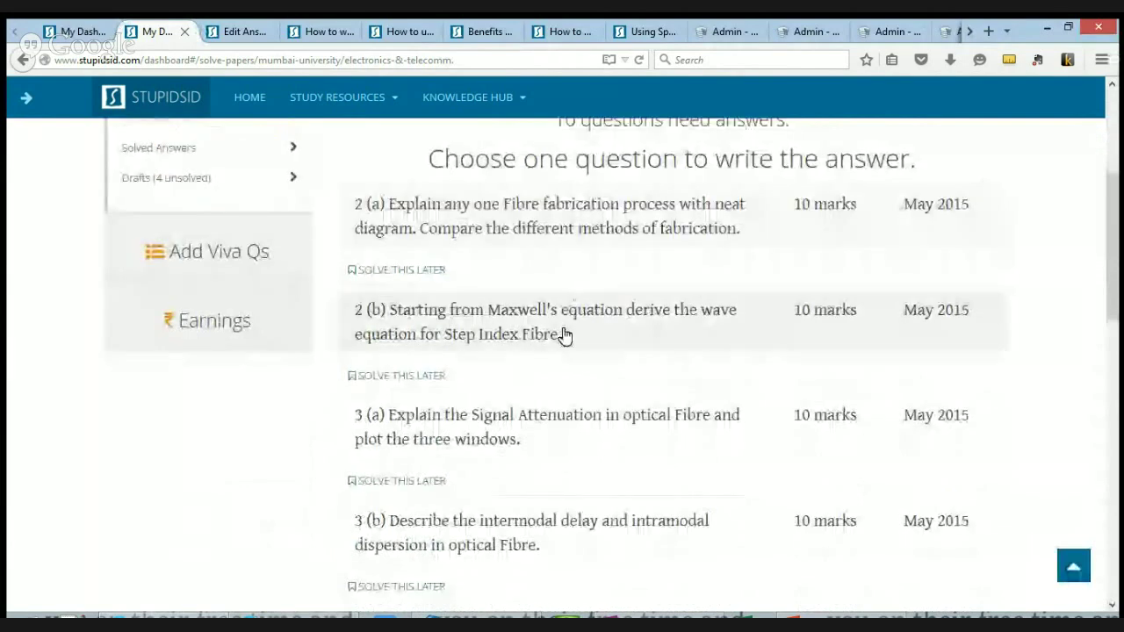
pyautogui.scroll(2, 562, 333)
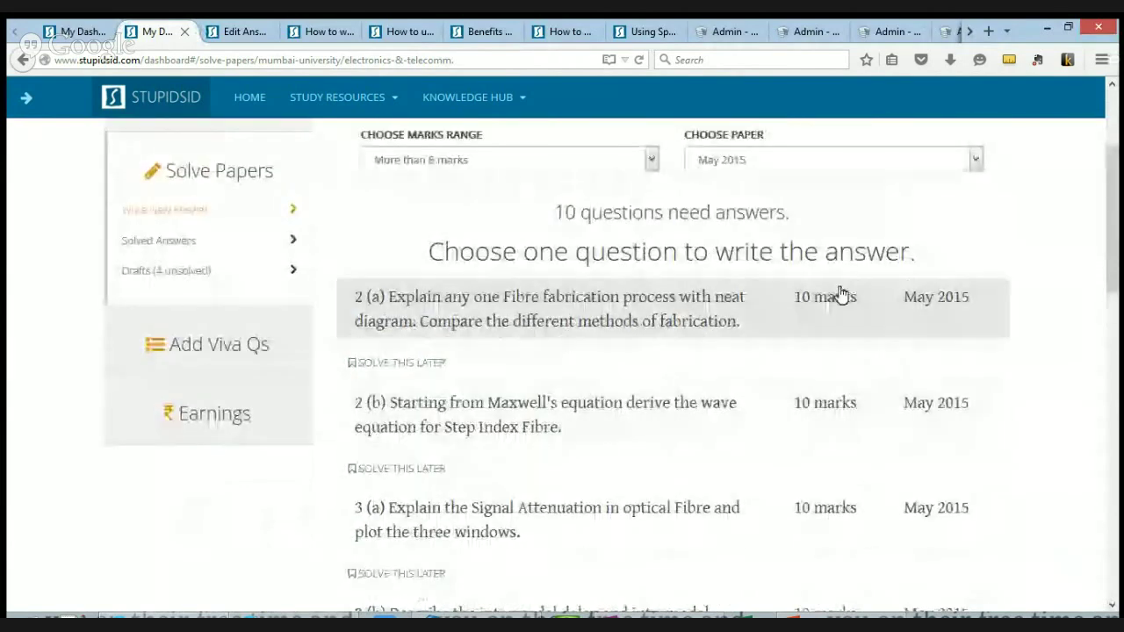
pyautogui.click(737, 163)
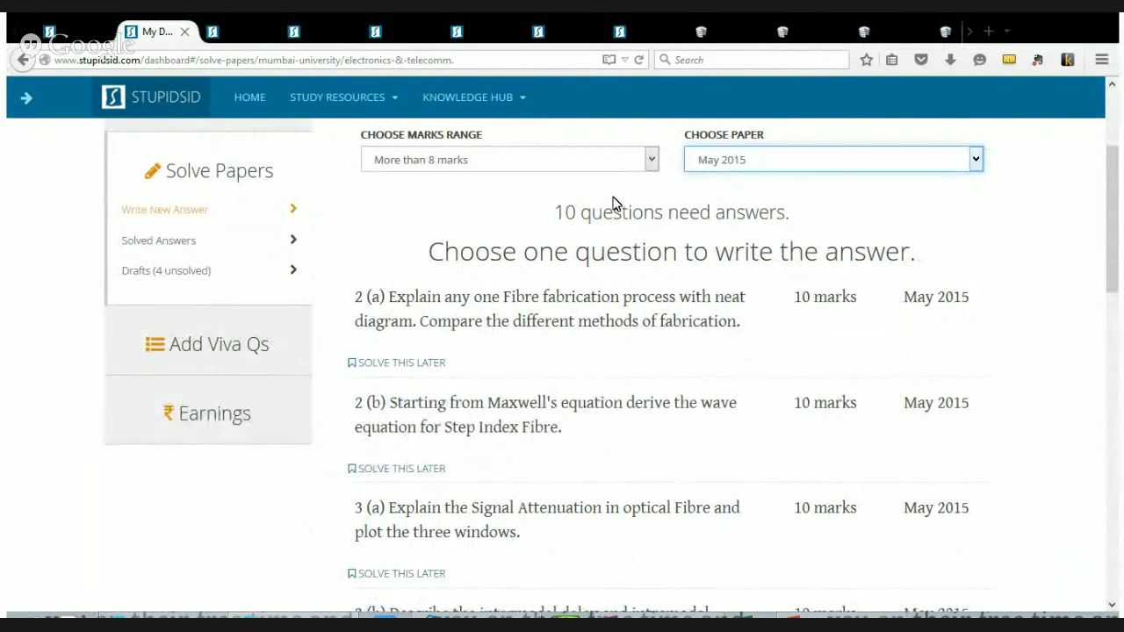
pyautogui.click(559, 205)
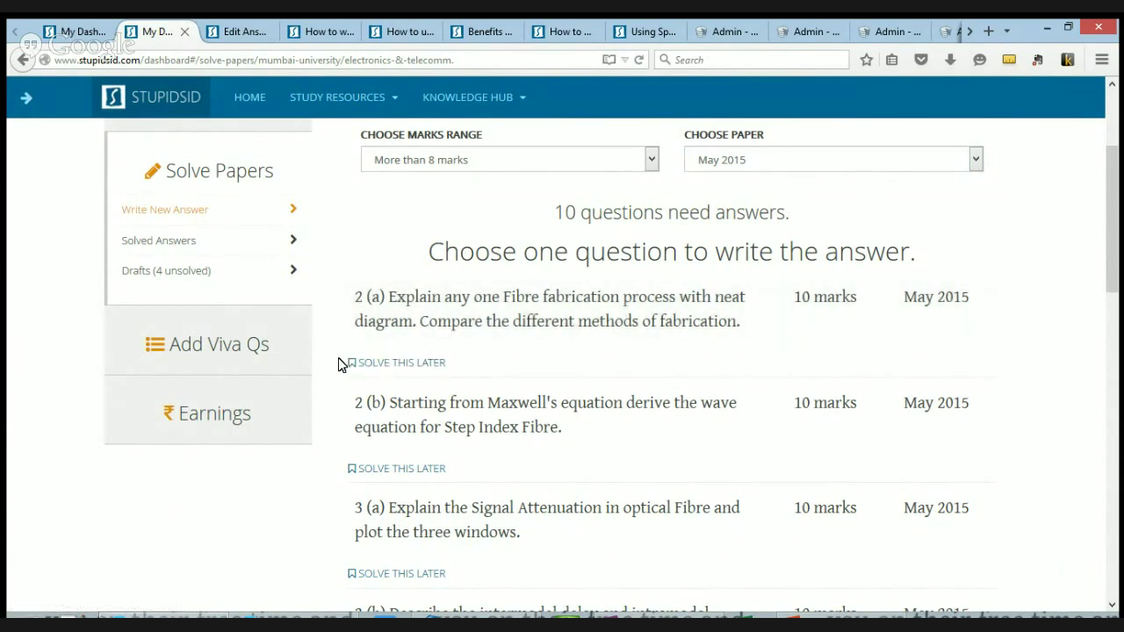
# Mark question 2 (a) on the Fibre fabrication process to solve later
pyautogui.moveTo(342, 364); pyautogui.dragTo(446, 366)
pyautogui.click(444, 368)
pyautogui.click(409, 373)
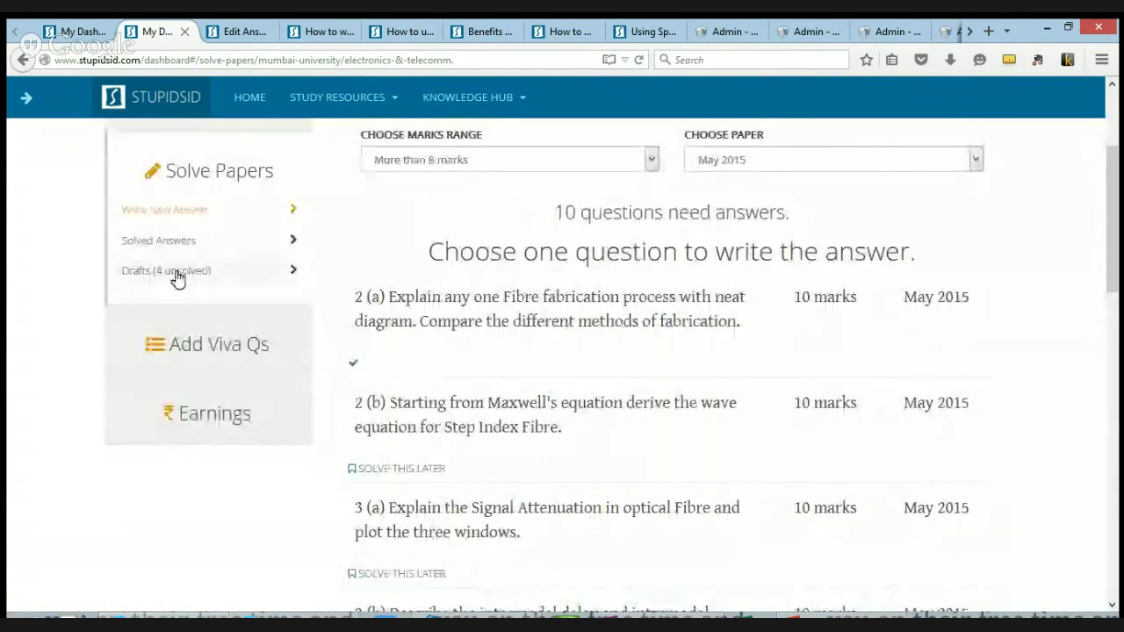
# Show the refreshed list of drafts and start solving the saved question on the Fibre fabrication process
pyautogui.click(176, 273)
pyautogui.scroll(2, 489, 359)
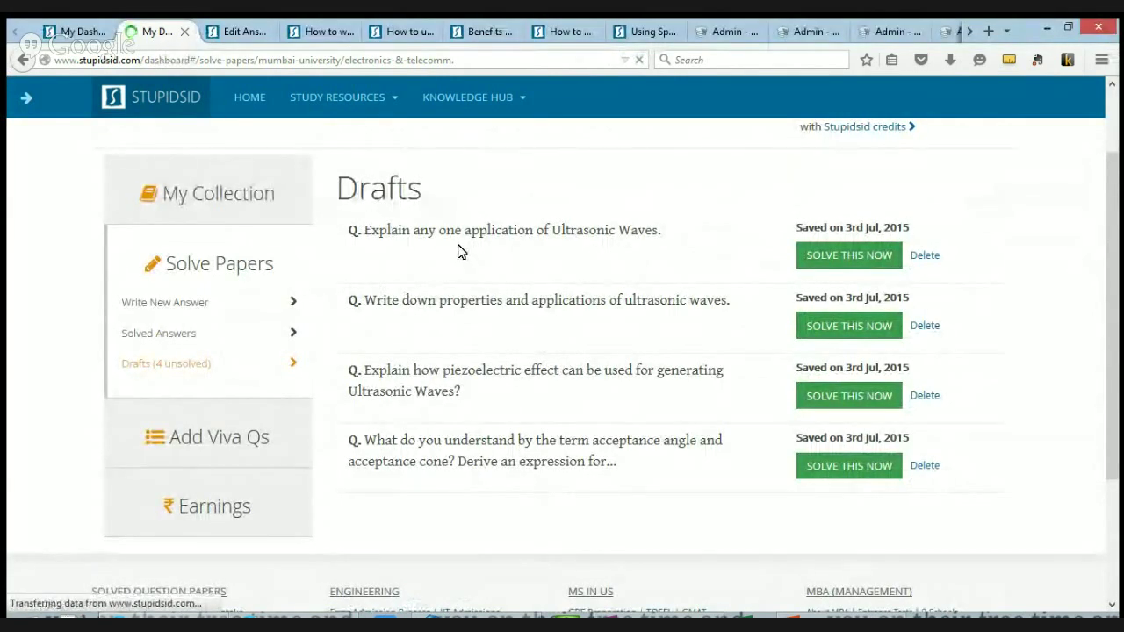
pyautogui.scroll(-3, 295, 331)
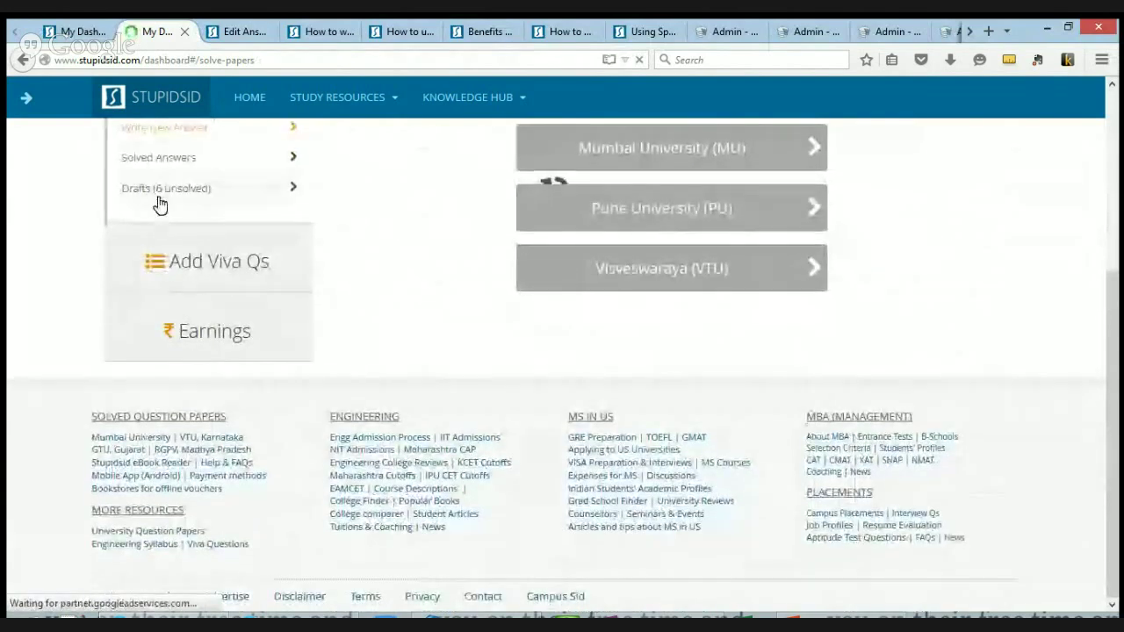
pyautogui.scroll(2, 462, 293)
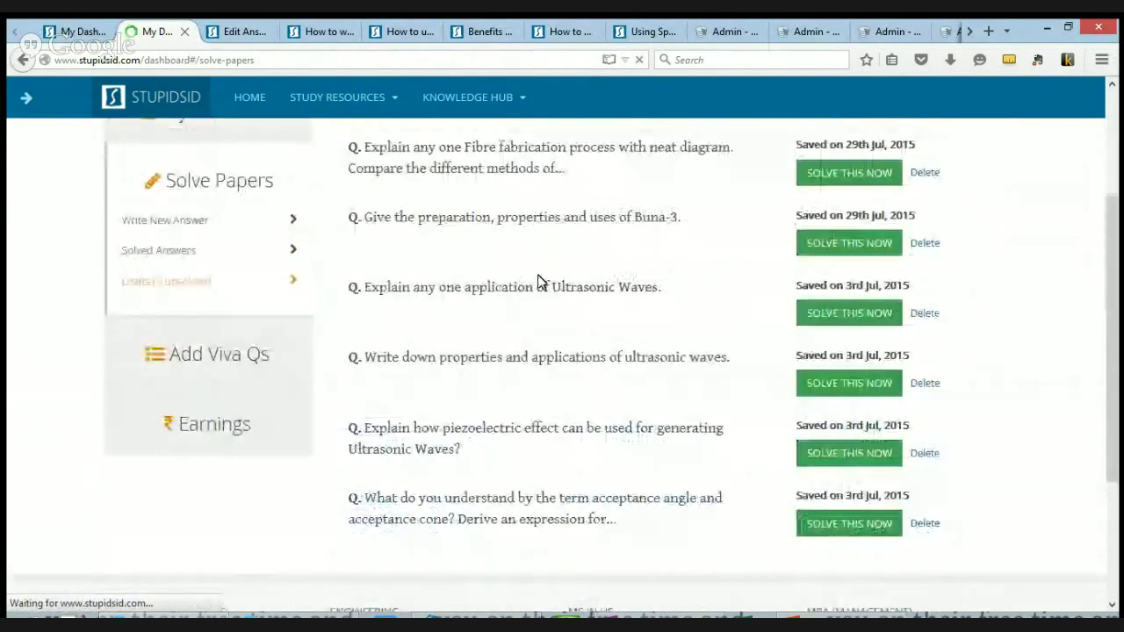
pyautogui.moveTo(349, 147); pyautogui.dragTo(558, 153)
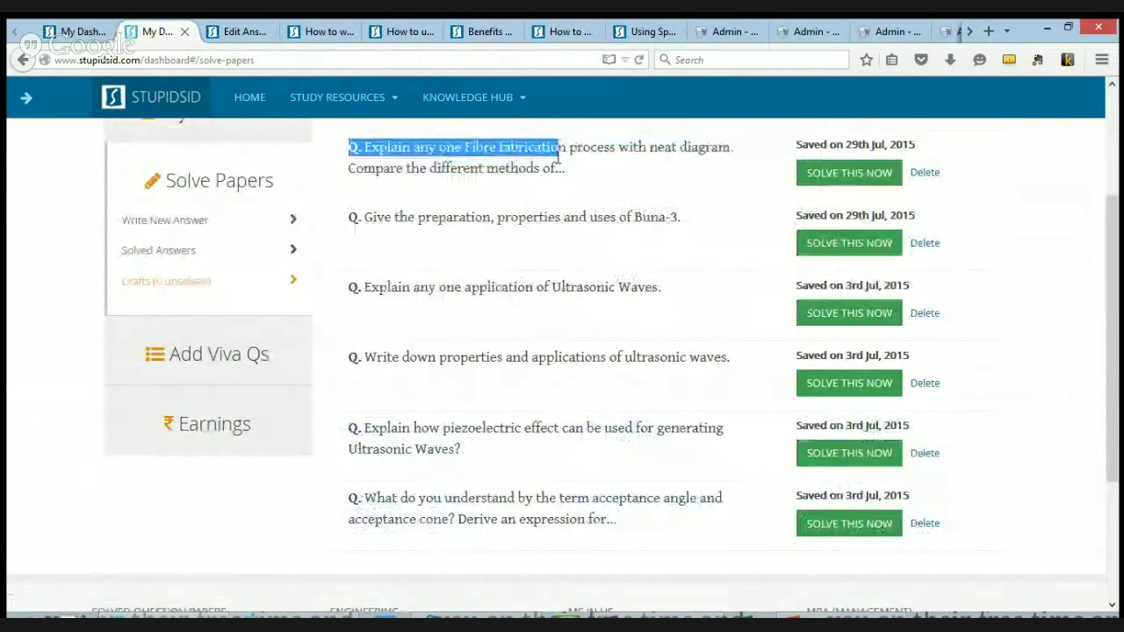
pyautogui.click(556, 153)
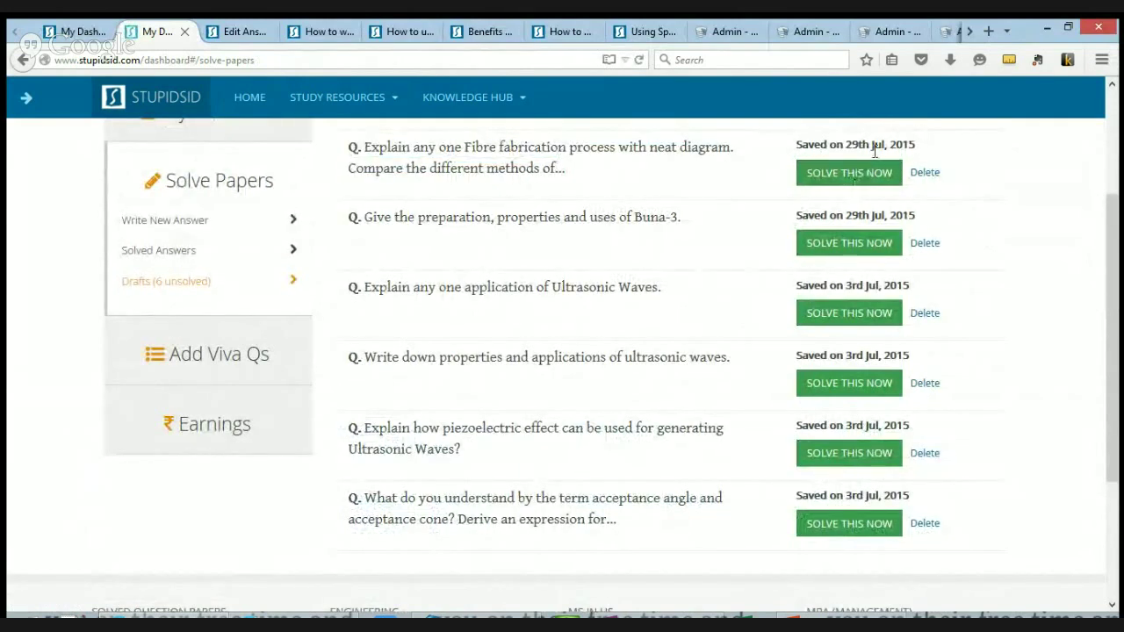
pyautogui.click(838, 180)
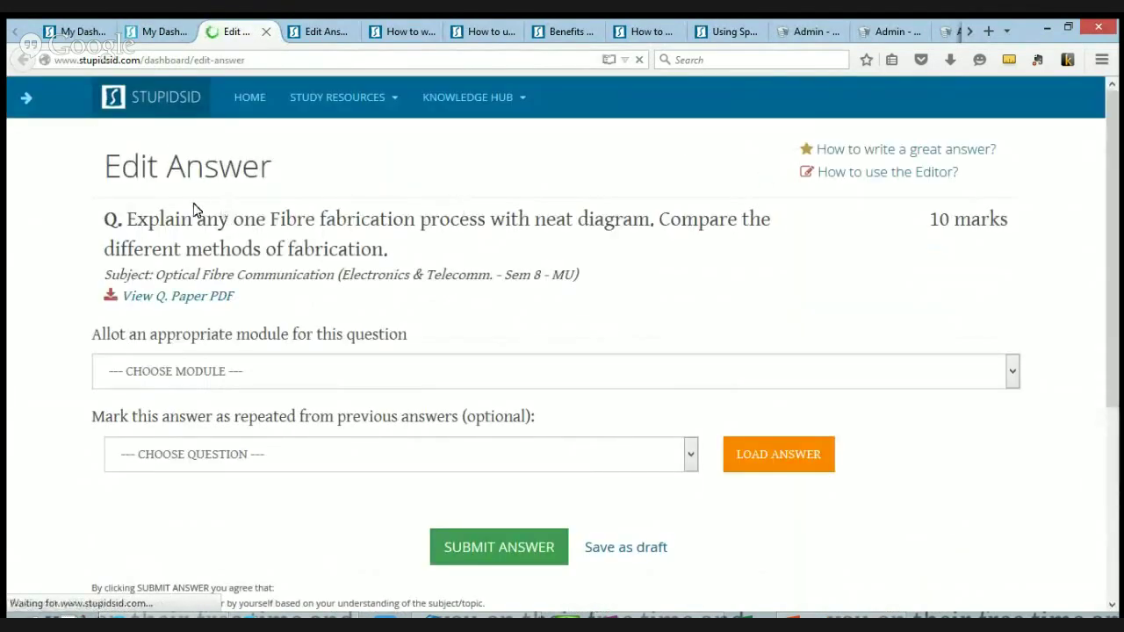
# Review the question's text, marks and subject on the Edit Answer page and open its question paper PDF
pyautogui.moveTo(103, 225); pyautogui.dragTo(402, 254)
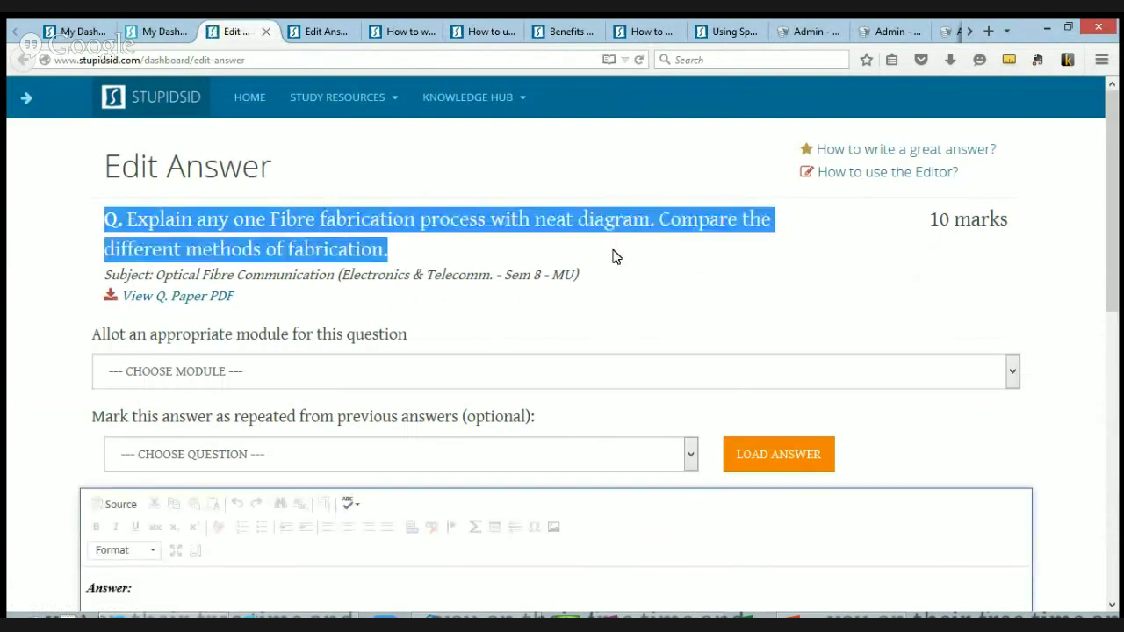
pyautogui.doubleClick(964, 222)
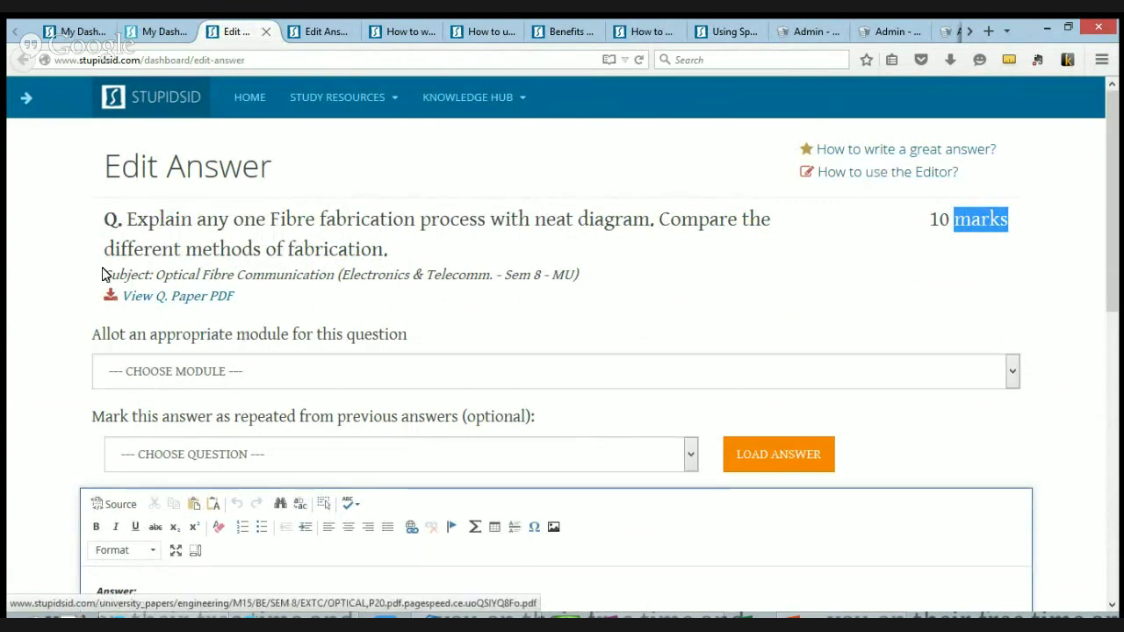
pyautogui.moveTo(100, 275); pyautogui.dragTo(582, 283)
pyautogui.click(582, 284)
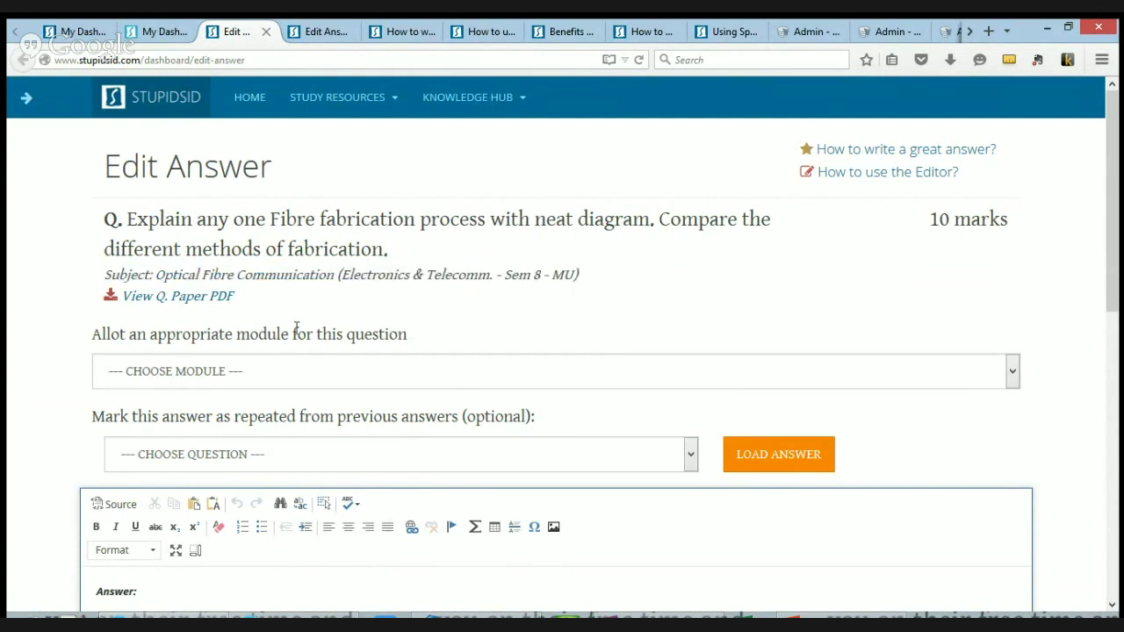
pyautogui.click(211, 299)
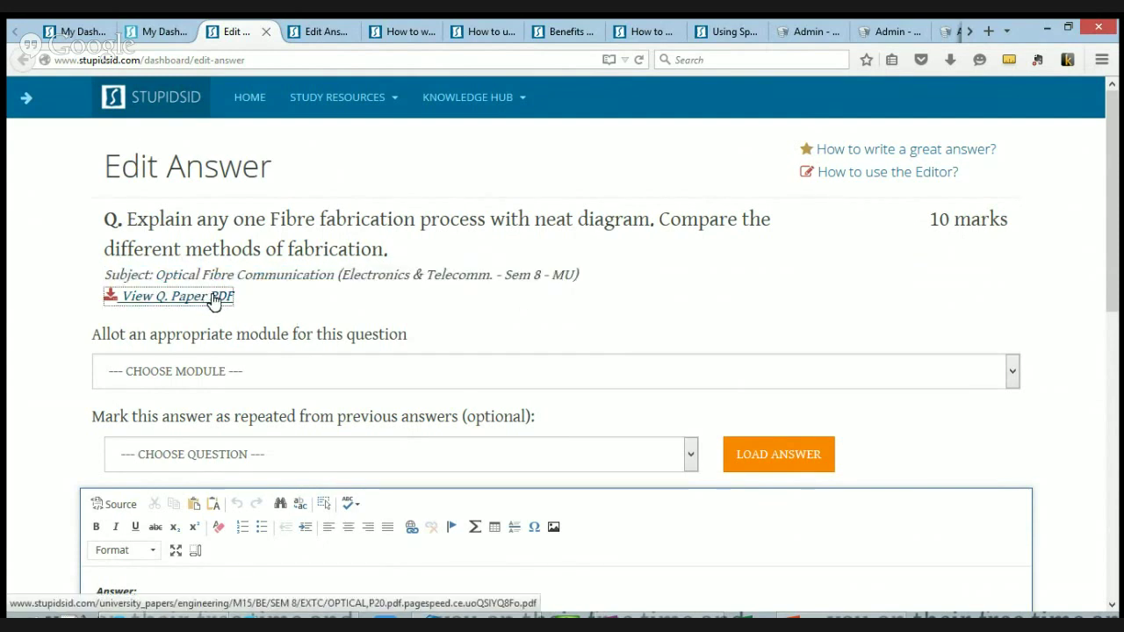
# Examine question 2 (a) and its marks in the enlarged question paper PDF against the question being answered
pyautogui.click(303, 32)
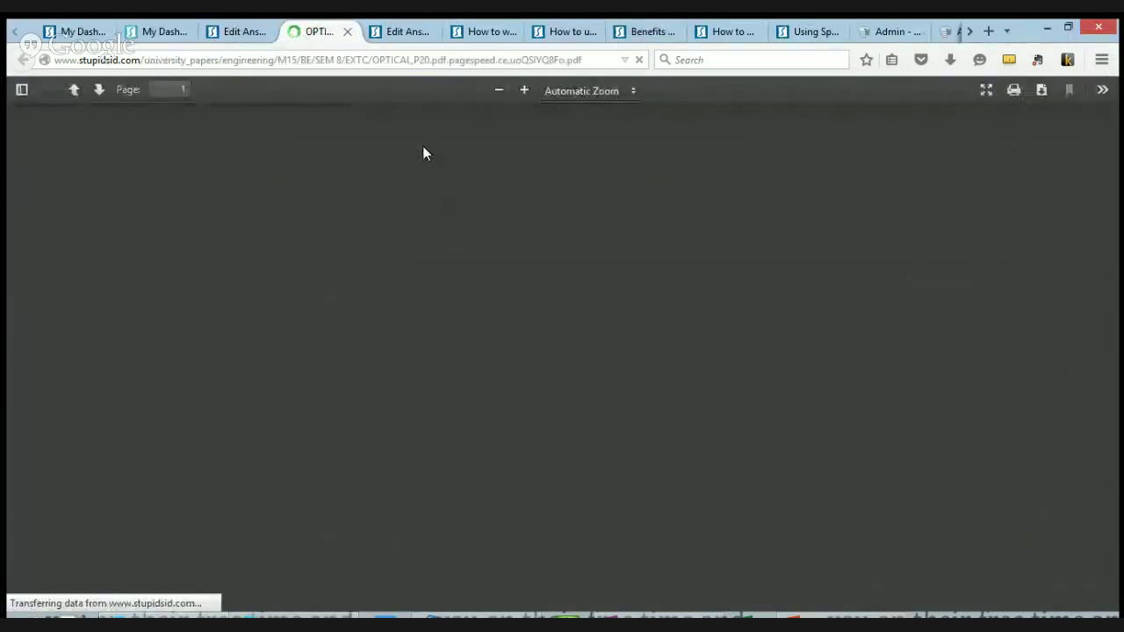
pyautogui.click(242, 33)
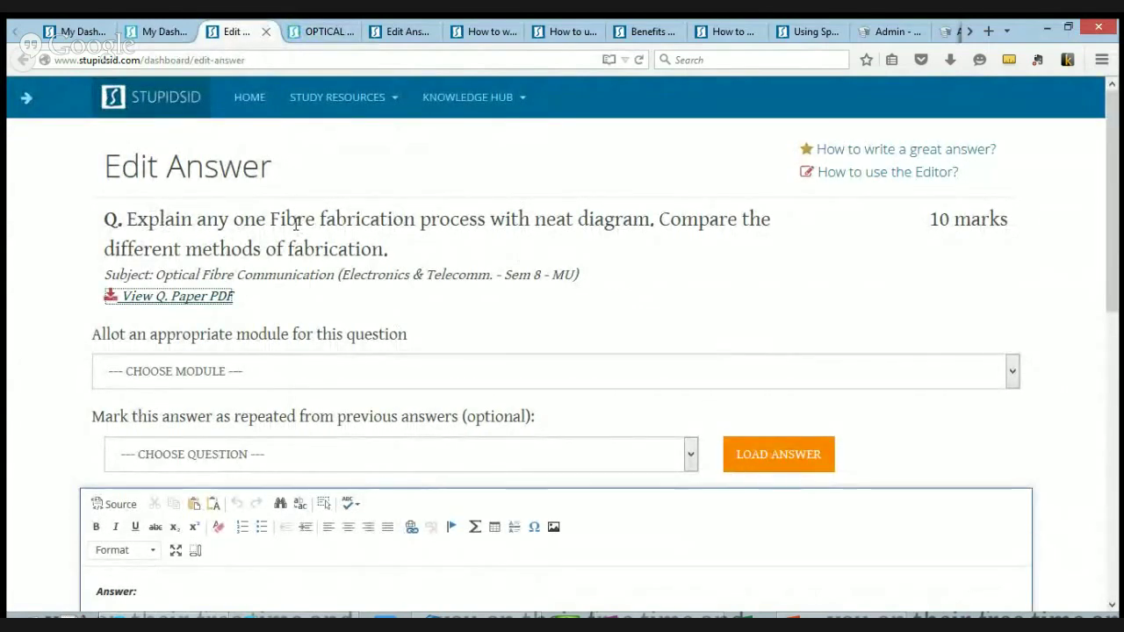
pyautogui.click(315, 35)
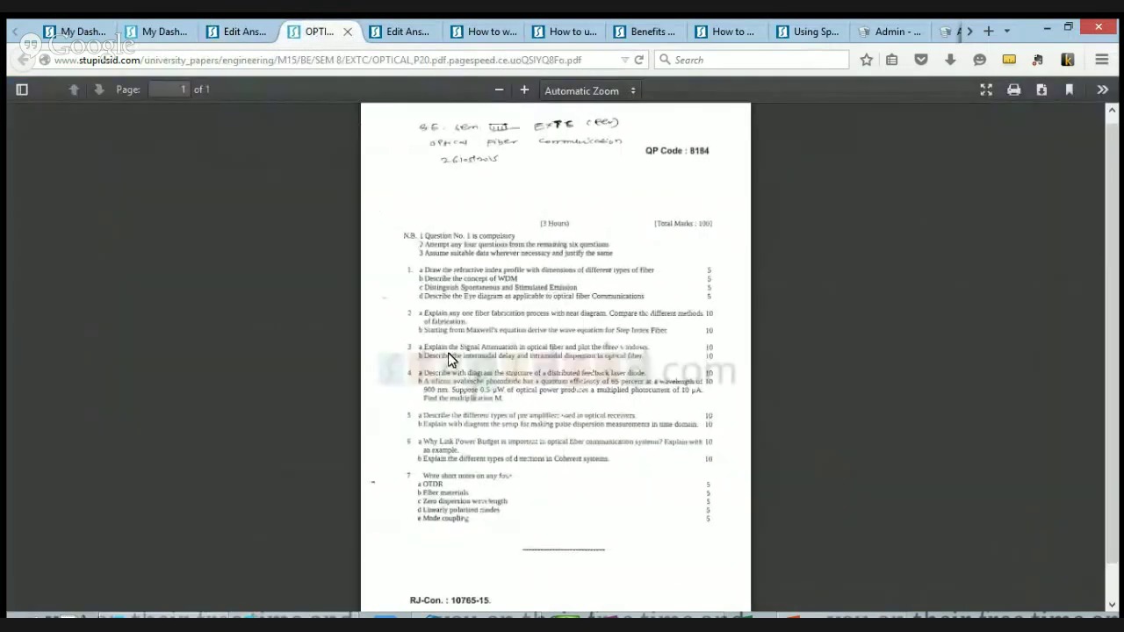
pyautogui.keyDown('ctrl'); pyautogui.scroll(10, 450, 360); pyautogui.keyUp('ctrl')
pyautogui.scroll(-5, 213, 474)
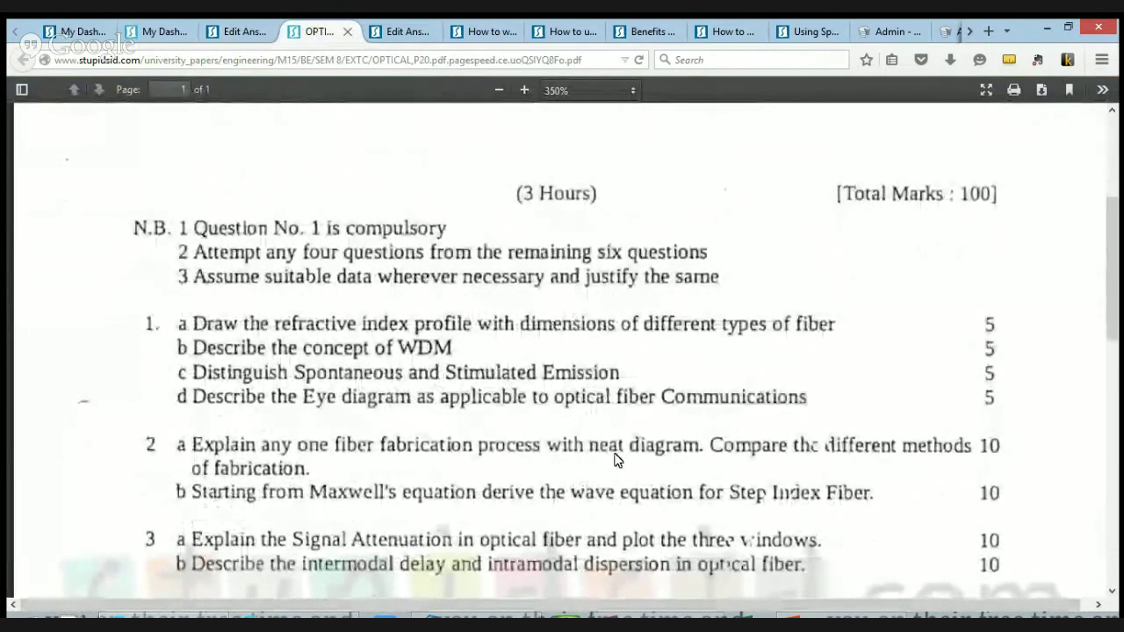
# Allot the module "Overview Of Optical Fiber Communications" to the Fibre fabrication question on the Edit Answer page
pyautogui.click(227, 34)
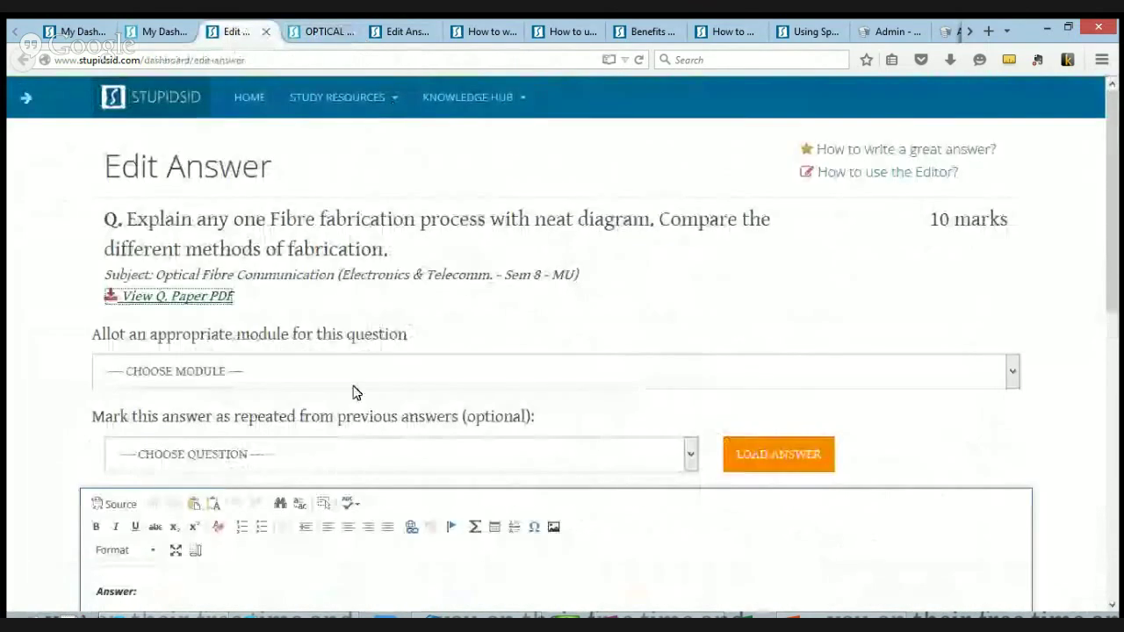
pyautogui.scroll(-2, 260, 294)
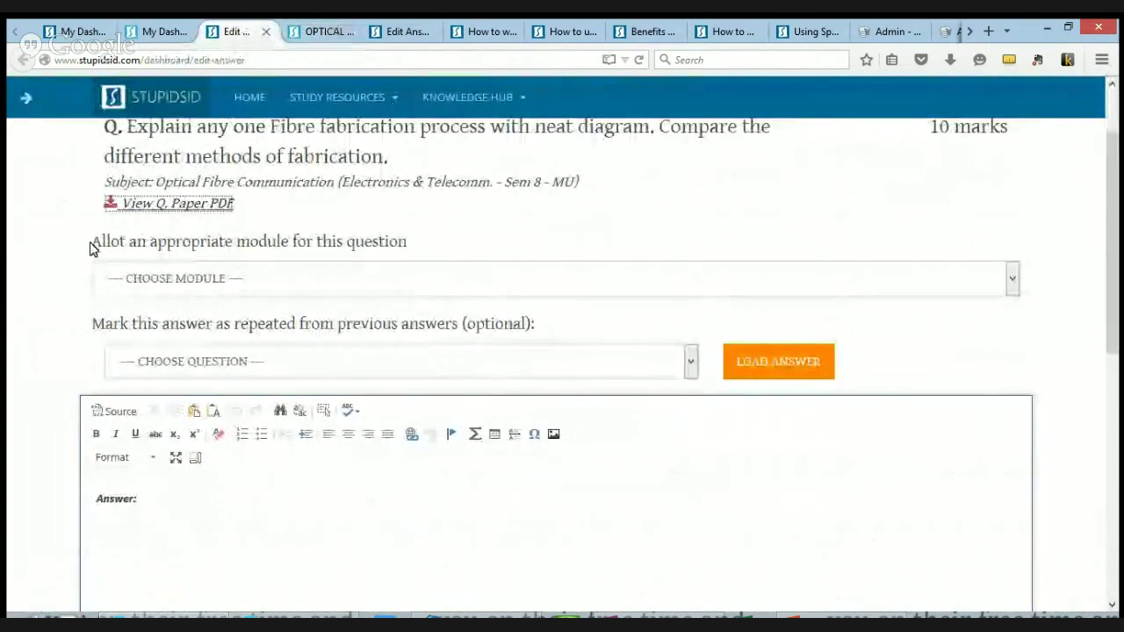
pyautogui.click(418, 252)
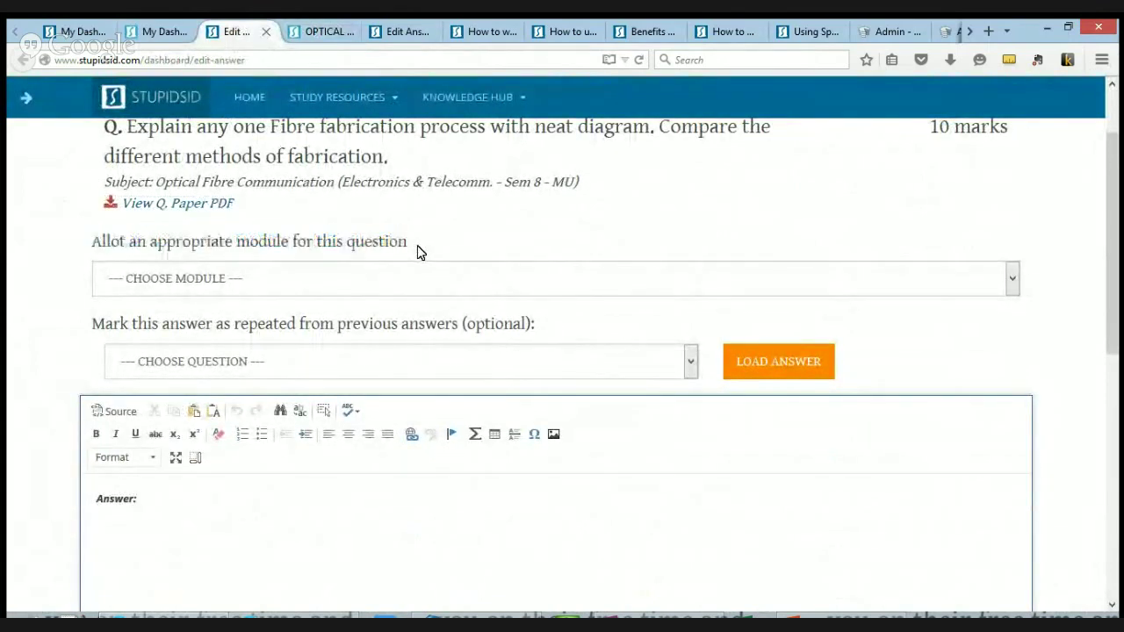
pyautogui.click(381, 279)
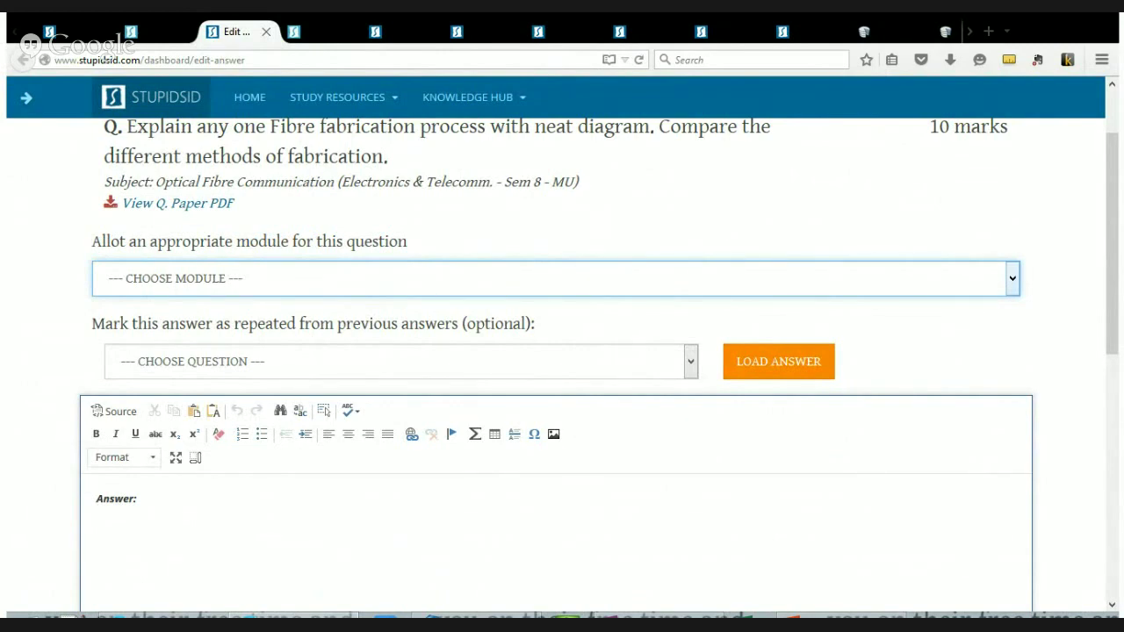
pyautogui.press('Down')
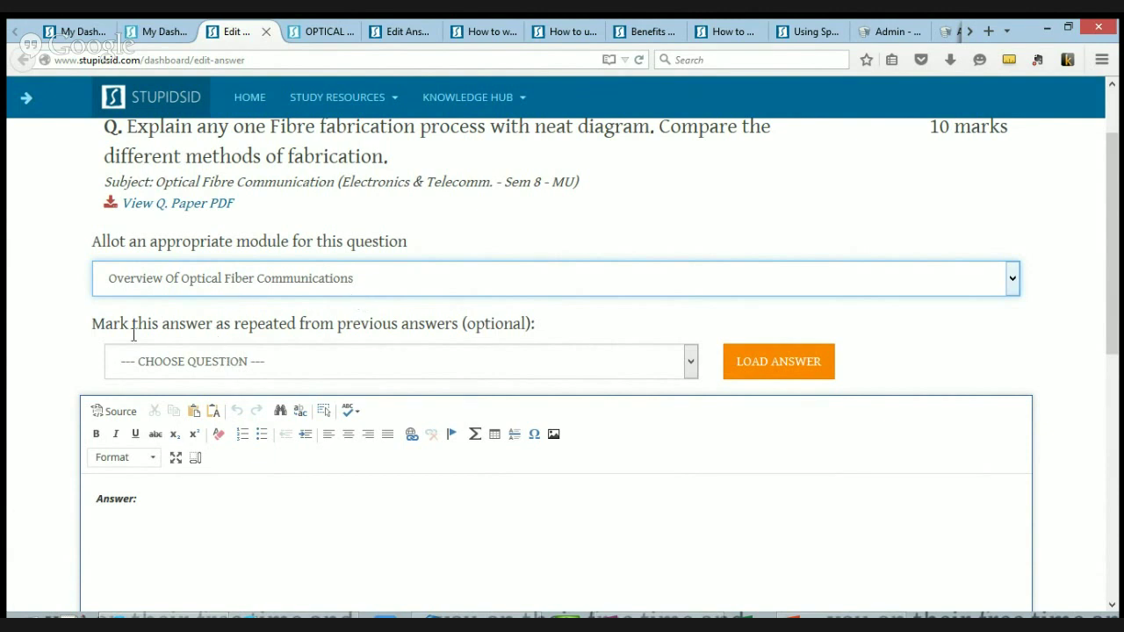
# Try choosing "Explain any one application of Ultrasonic Waves" as the previous question that this answer repeats
pyautogui.moveTo(92, 324); pyautogui.dragTo(538, 333)
pyautogui.click(518, 329)
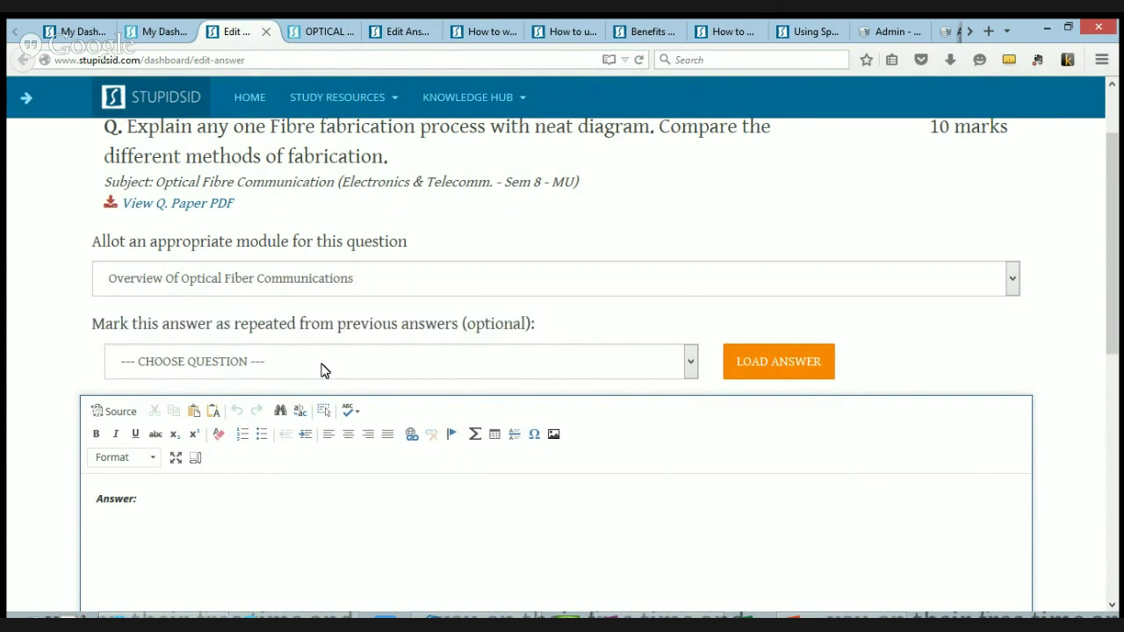
pyautogui.click(246, 370)
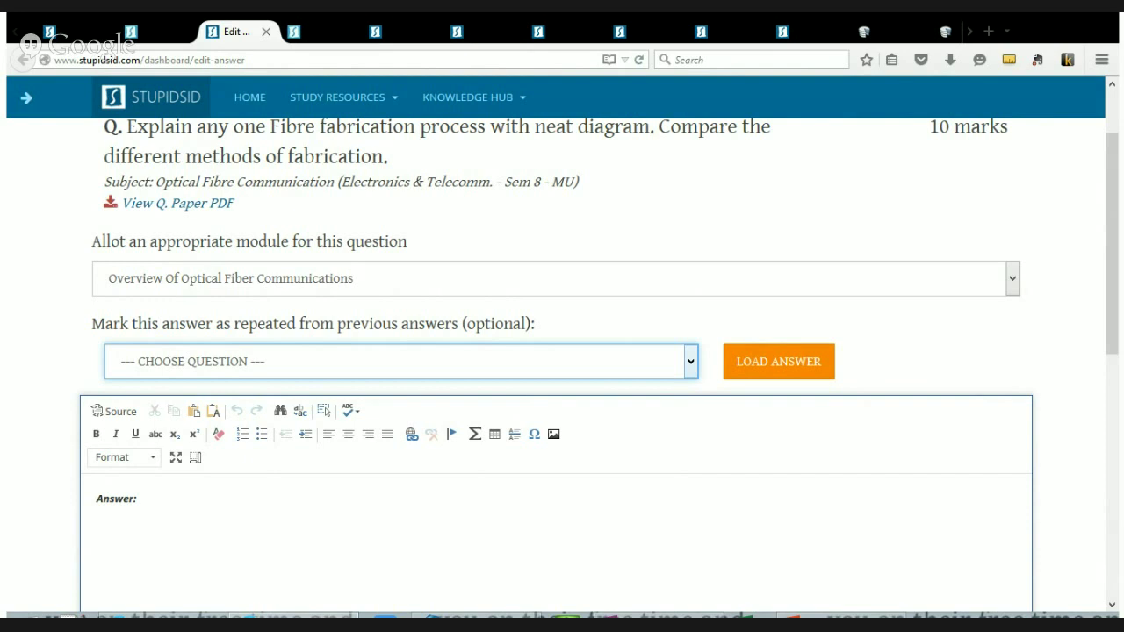
pyautogui.click(205, 376)
pyautogui.press('Down')
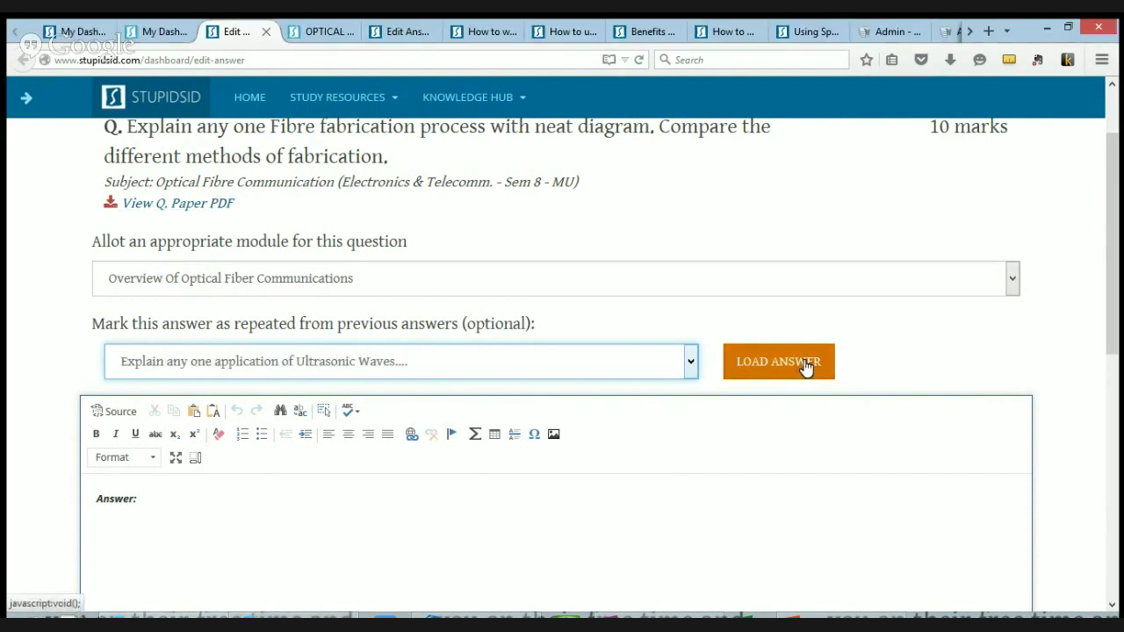
pyautogui.scroll(-3, 175, 392)
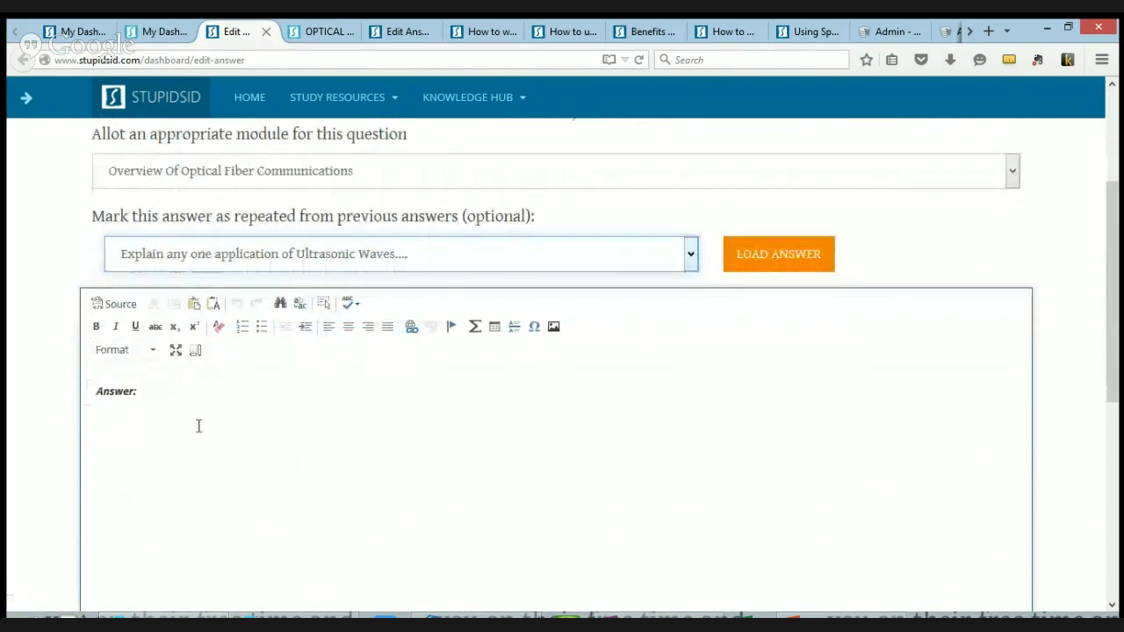
pyautogui.scroll(2, 539, 526)
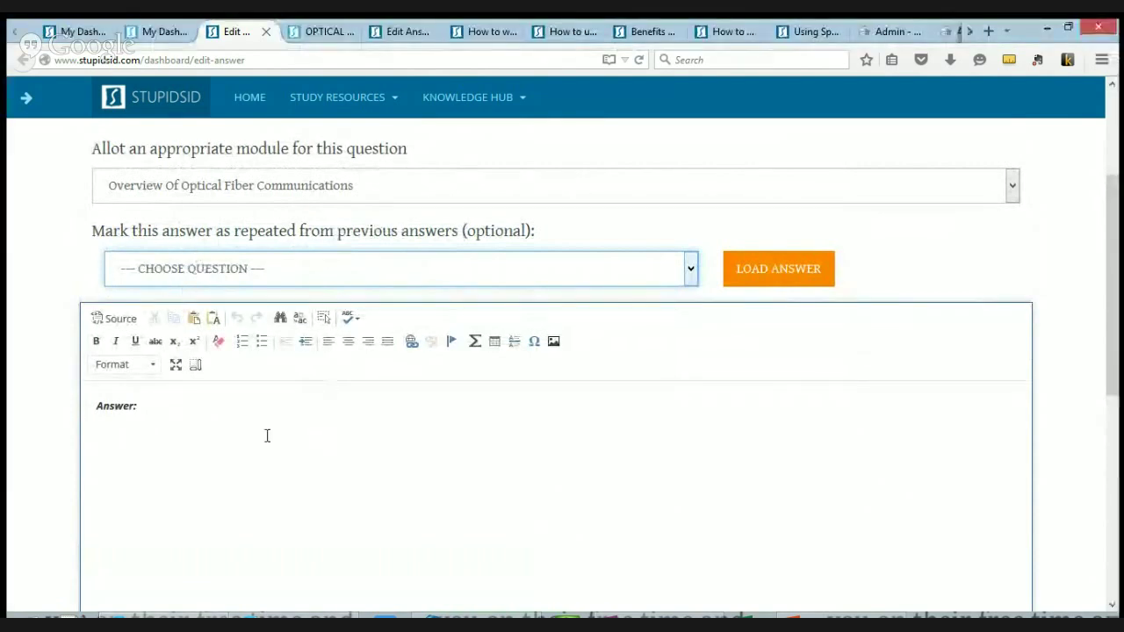
# Look over the blank answer editor, the list of saved drafts, and the submission options and terms
pyautogui.click(241, 417)
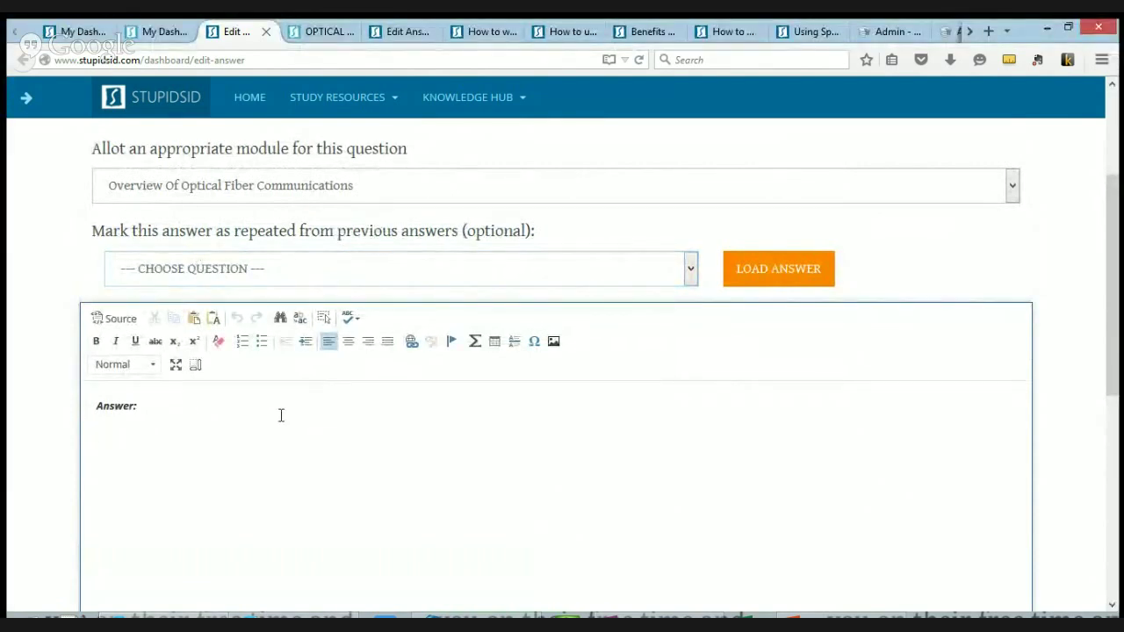
pyautogui.scroll(-2, 279, 409)
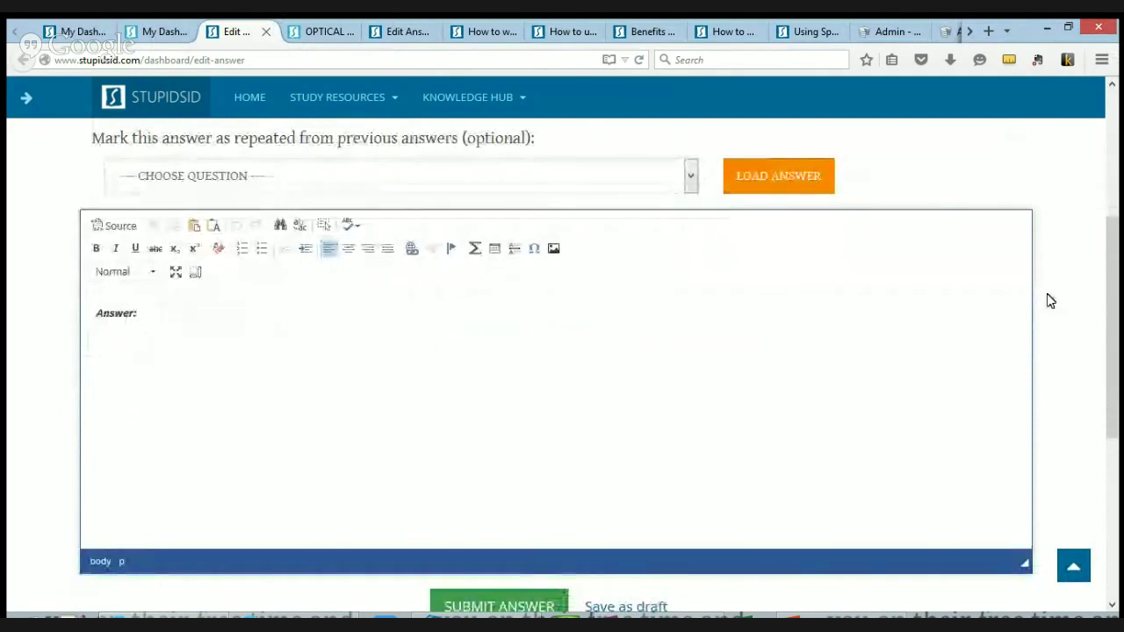
pyautogui.click(160, 323)
pyautogui.click(148, 339)
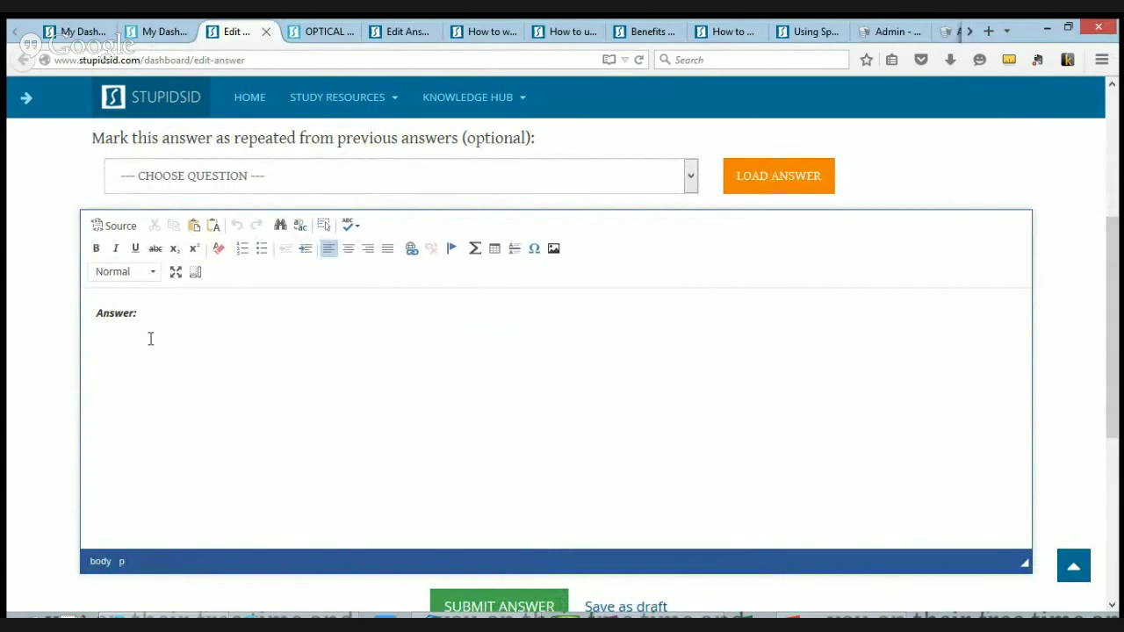
pyautogui.click(146, 33)
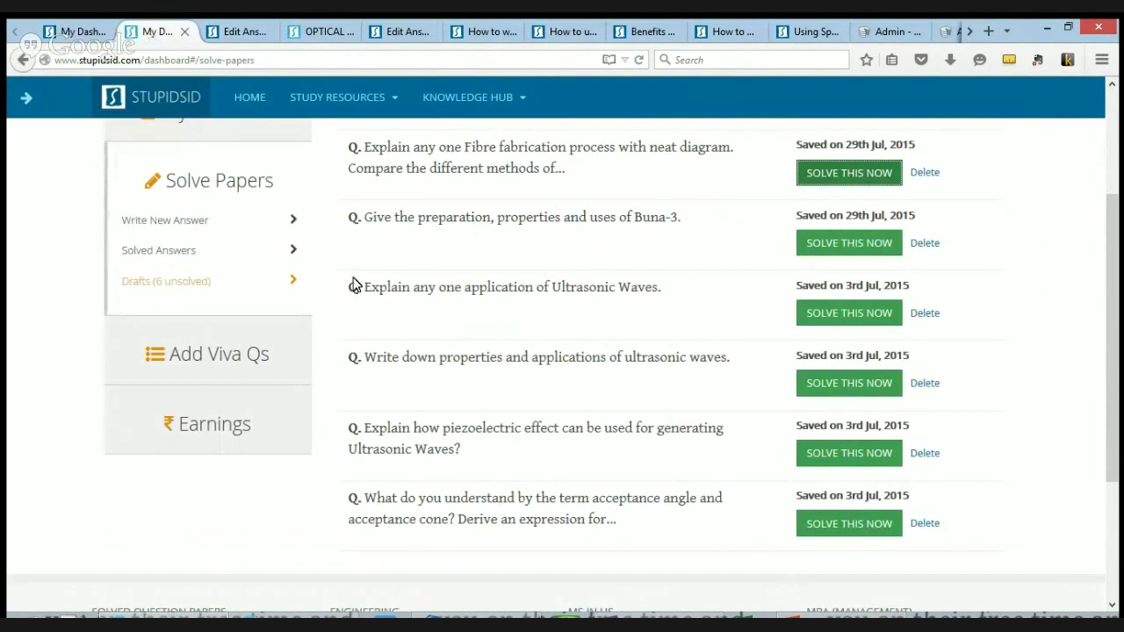
pyautogui.click(235, 31)
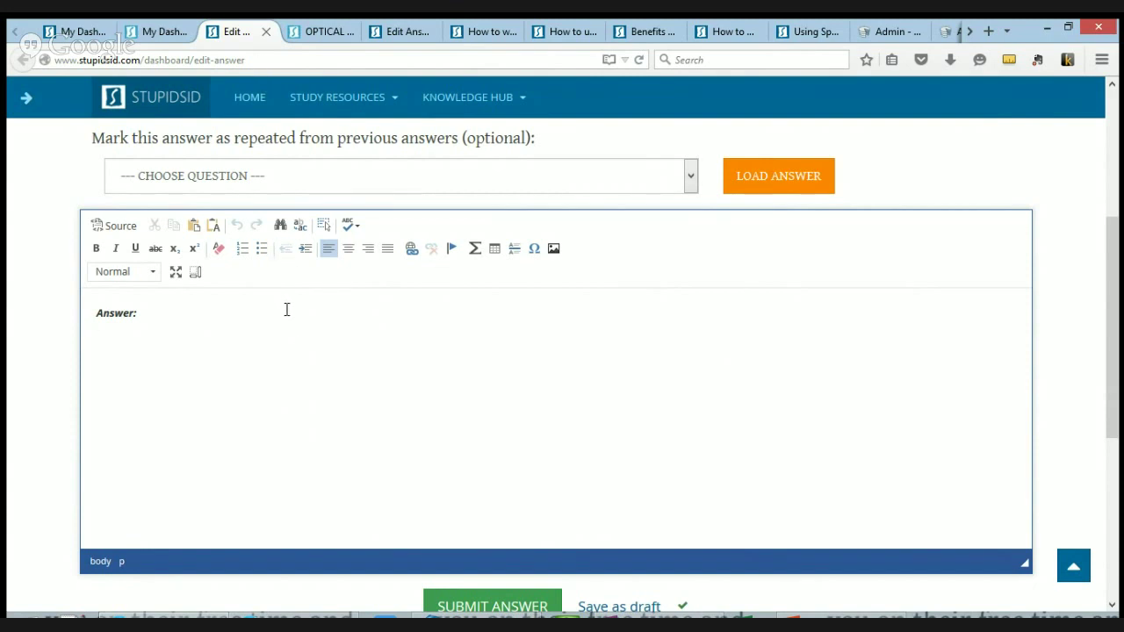
pyautogui.scroll(-2, 351, 323)
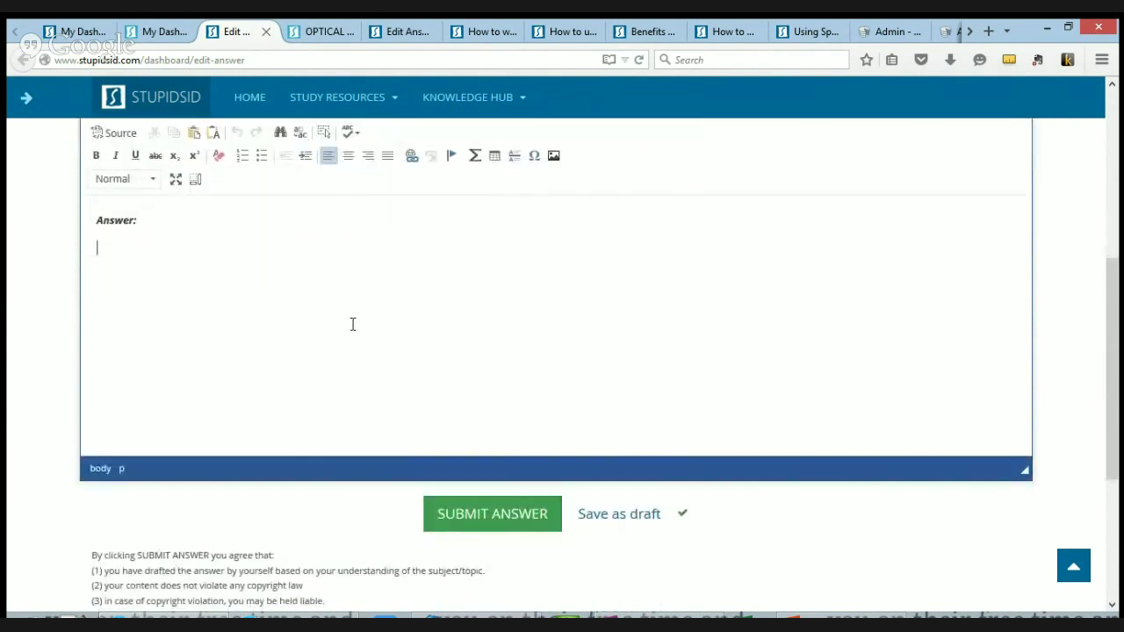
pyautogui.scroll(2, 352, 324)
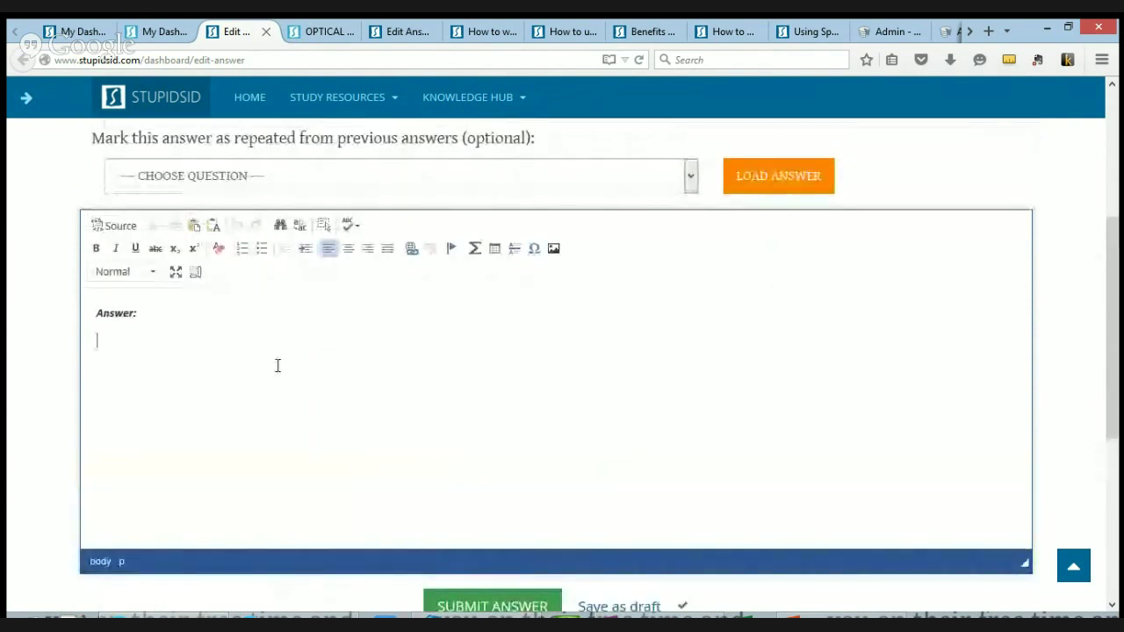
# Write the answer as two paragraphs, "This is a sample answer." and "This is a typo misteka."
pyautogui.write('This i')
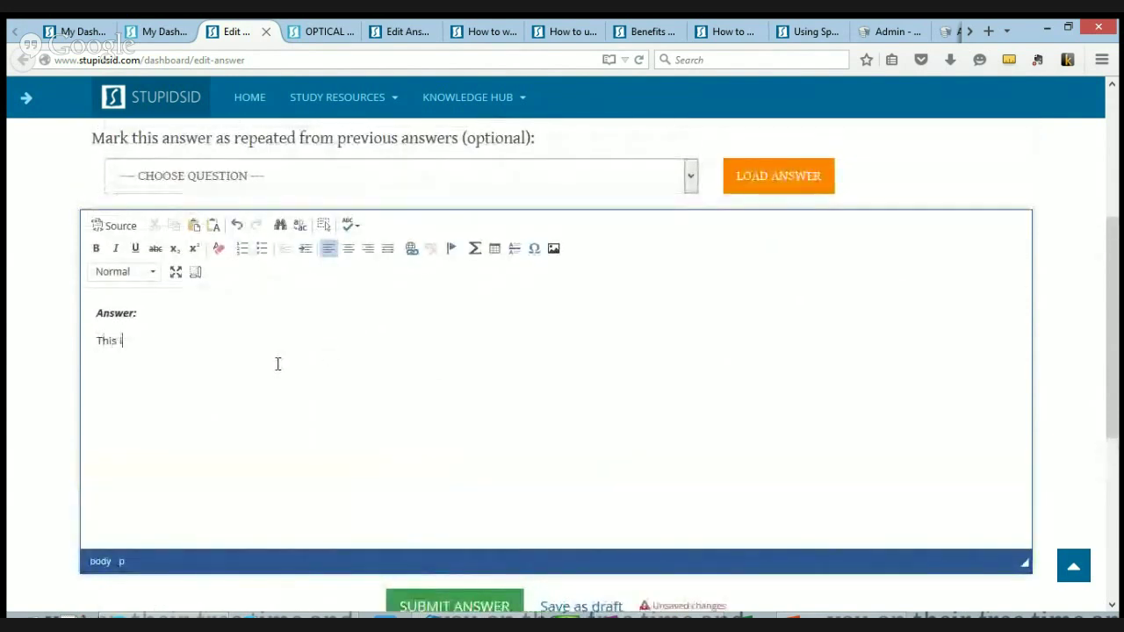
pyautogui.write('s a sample asnwer')
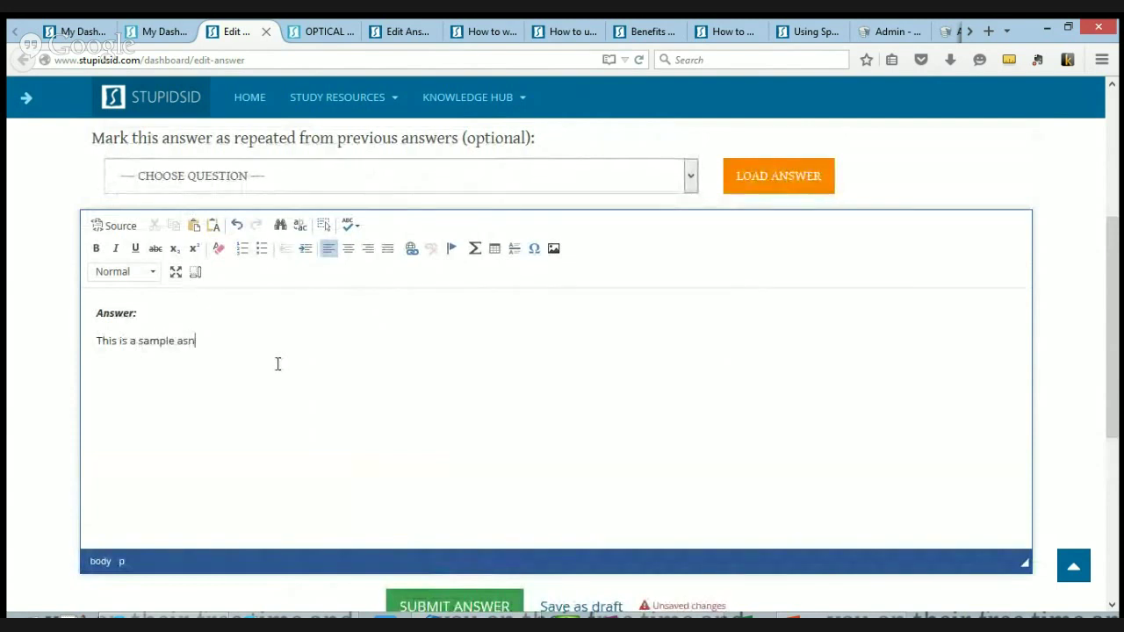
pyautogui.press('BackSpace')
pyautogui.press('BackSpace')
pyautogui.press('BackSpace')
pyautogui.press('BackSpace')
pyautogui.press('BackSpace')
pyautogui.write('nswer. ')
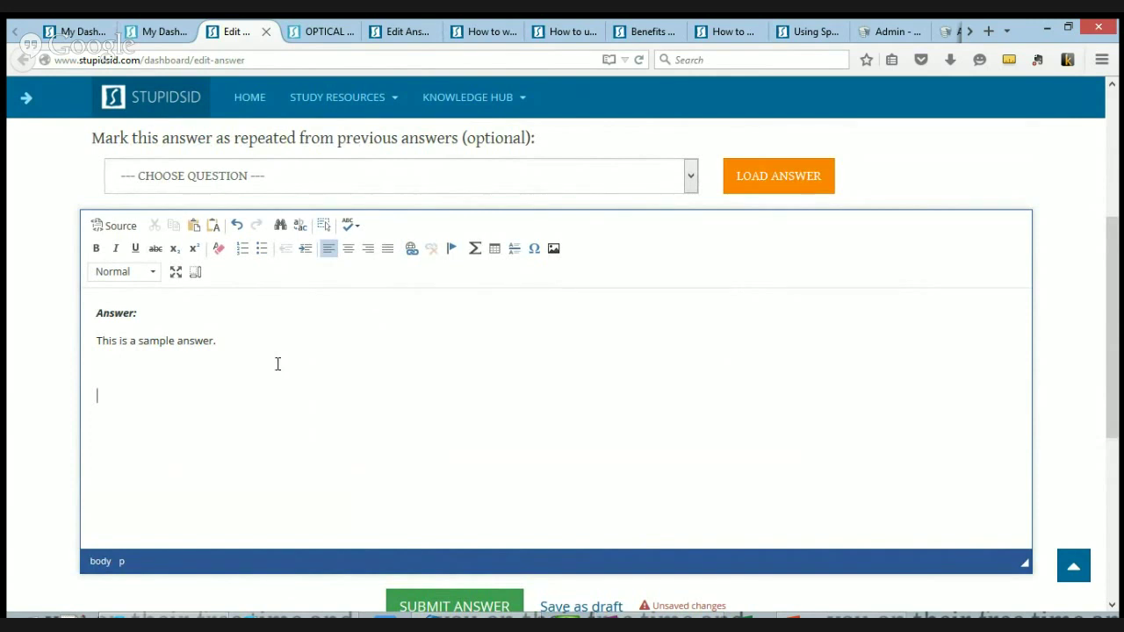
pyautogui.write('This is a typo misteka.')
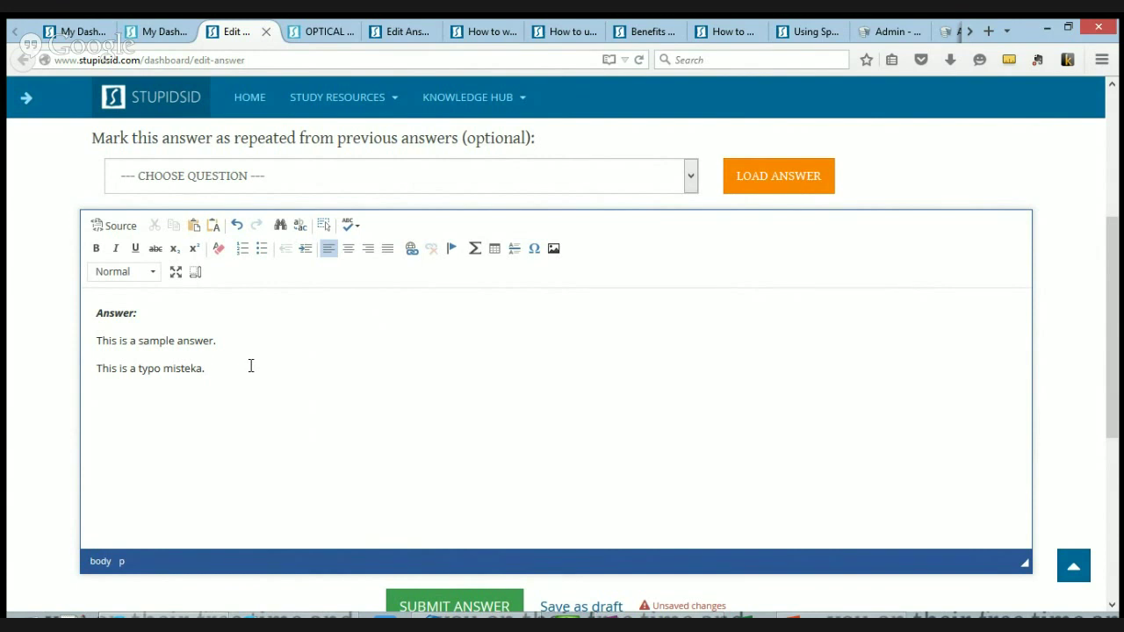
# Save the two-paragraph answer as a draft
pyautogui.scroll(-2, 625, 529)
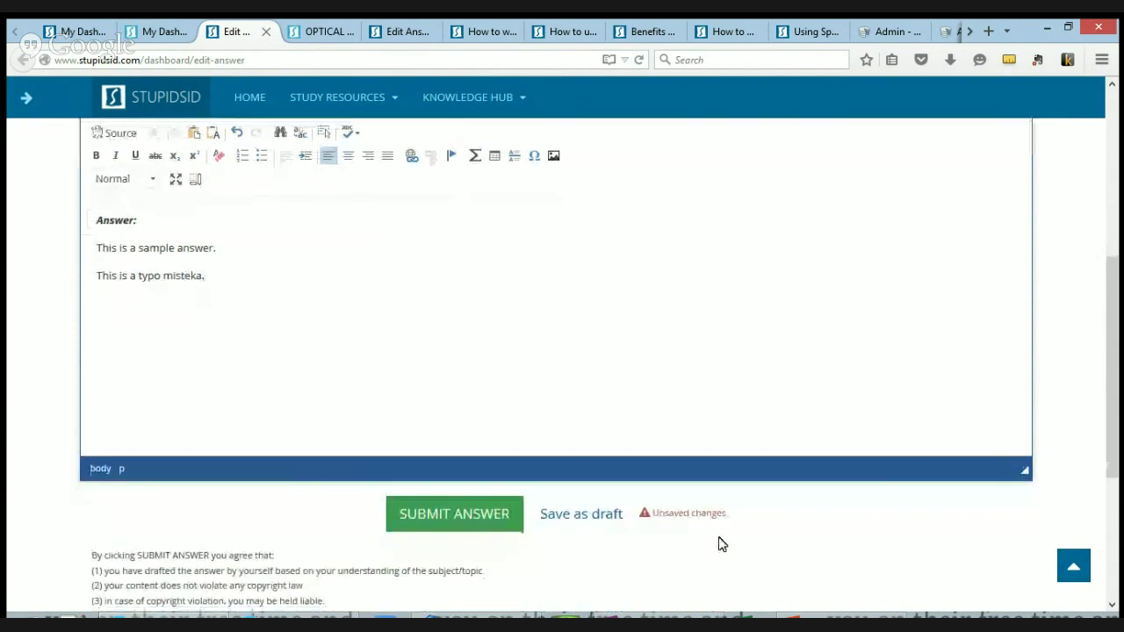
pyautogui.click(606, 516)
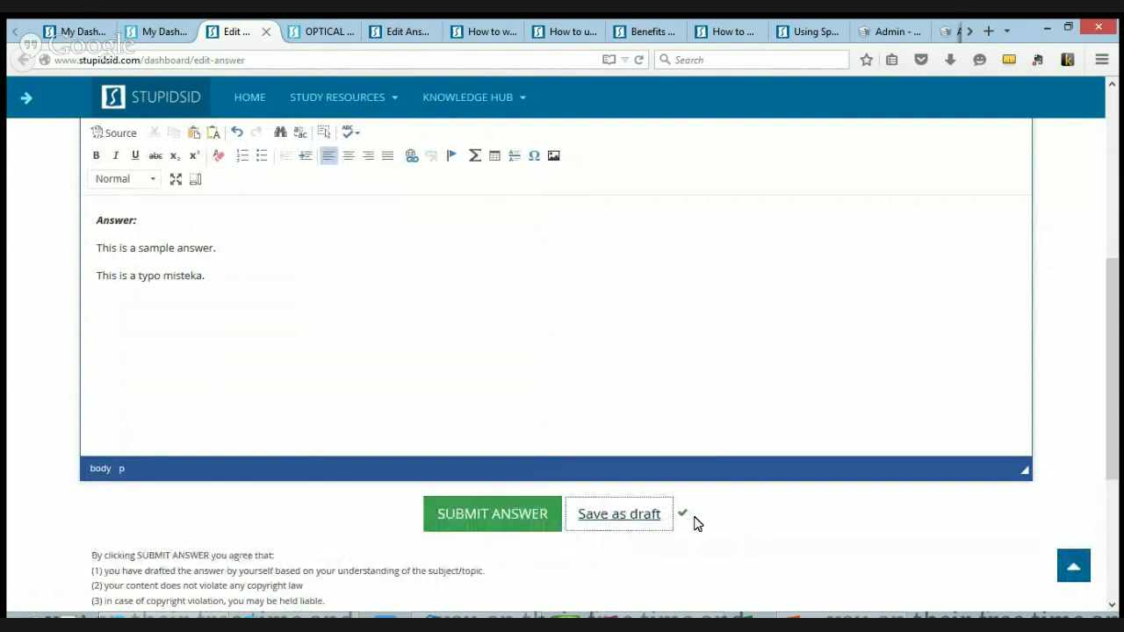
pyautogui.scroll(2, 694, 522)
pyautogui.scroll(-2, 693, 481)
pyautogui.scroll(2, 277, 283)
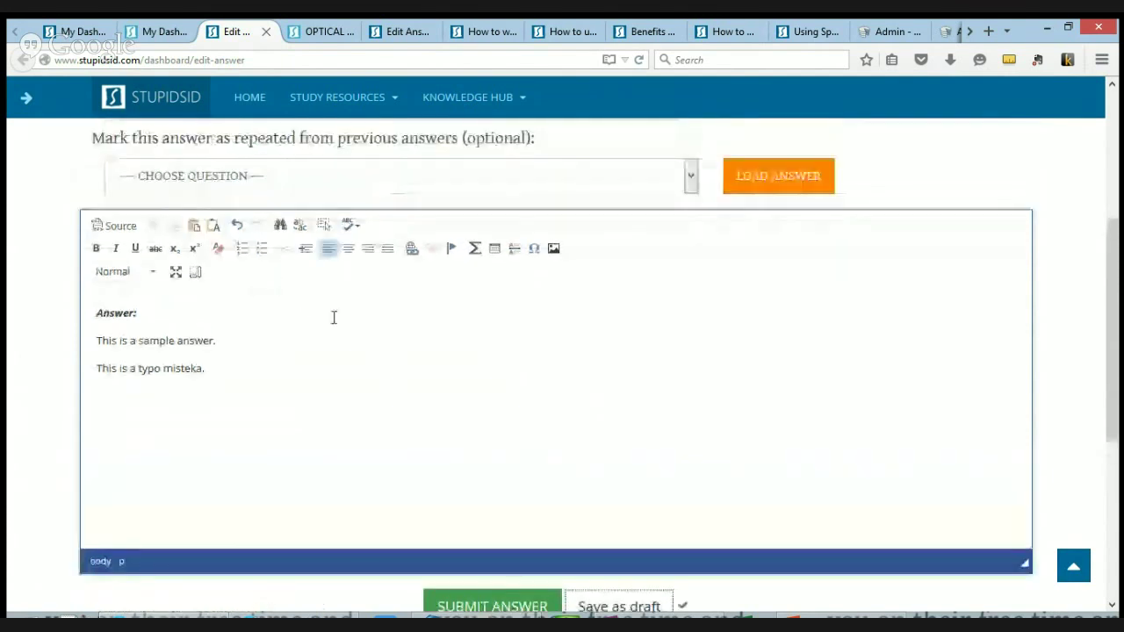
# Compare the answer's HTML source with its formatted view
pyautogui.click(121, 227)
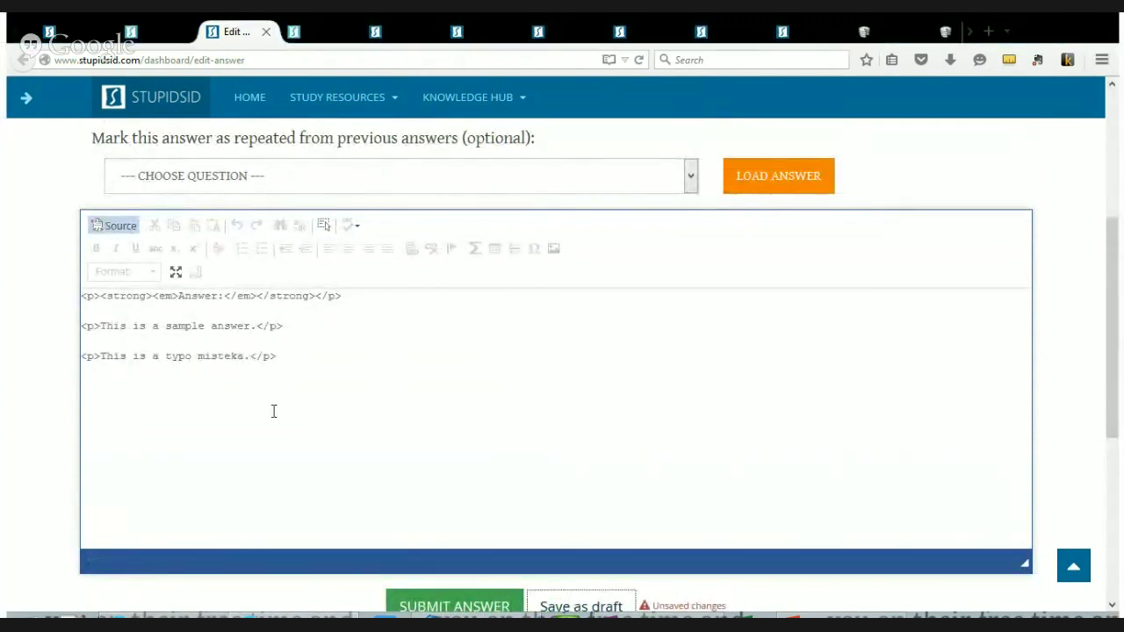
pyautogui.click(114, 228)
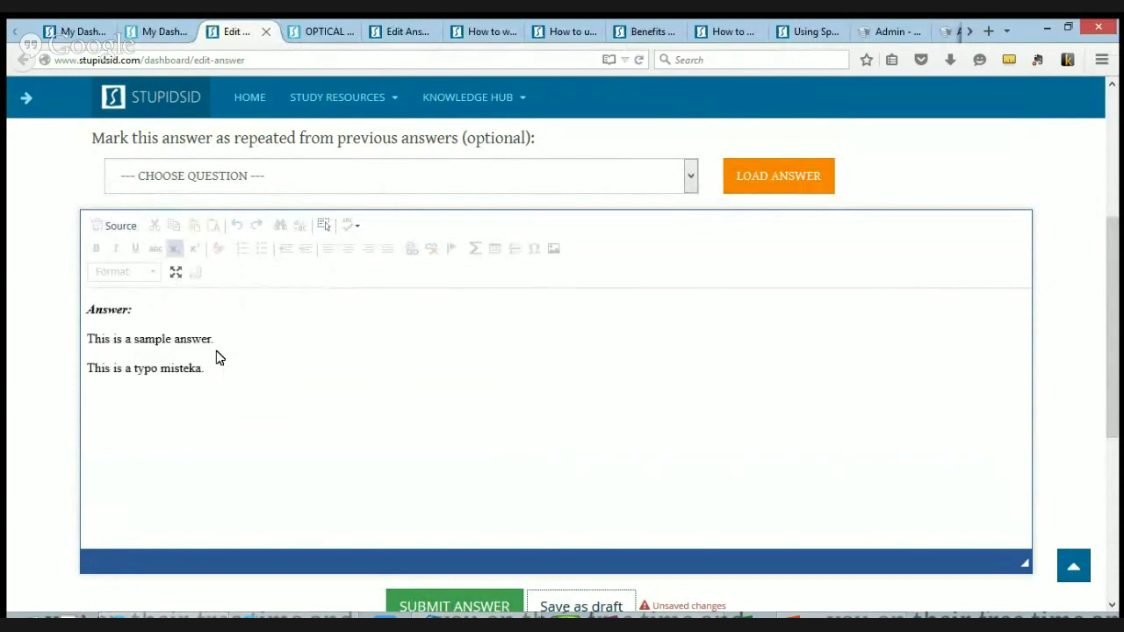
pyautogui.click(115, 226)
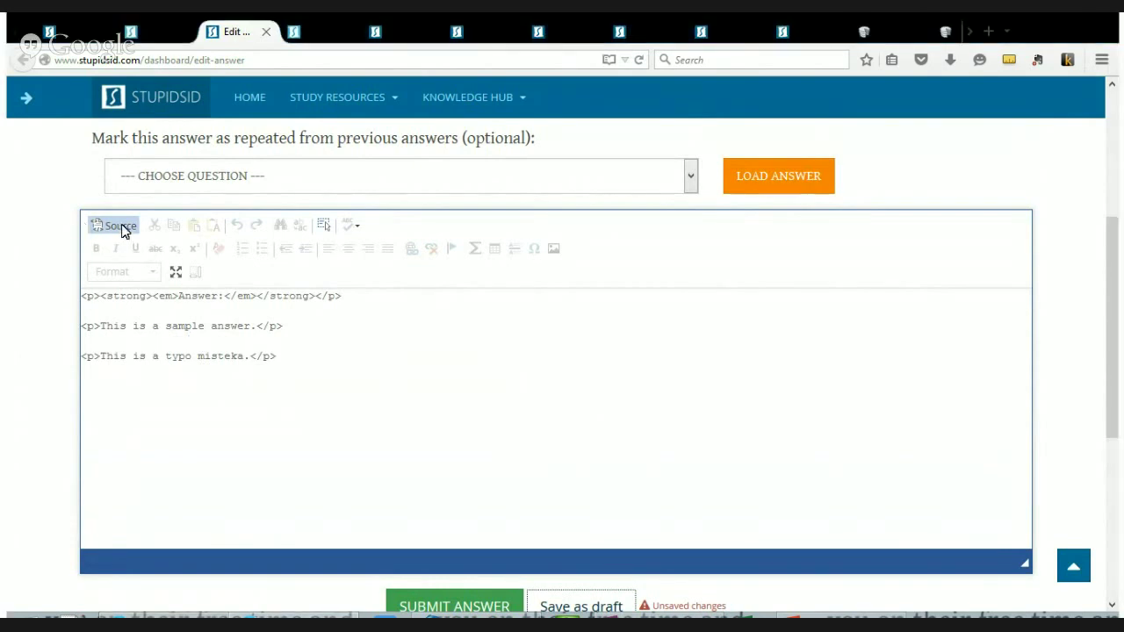
# Save the draft from the HTML source and return to the formatted answer, with the cursor after "misteka."
pyautogui.click(202, 358)
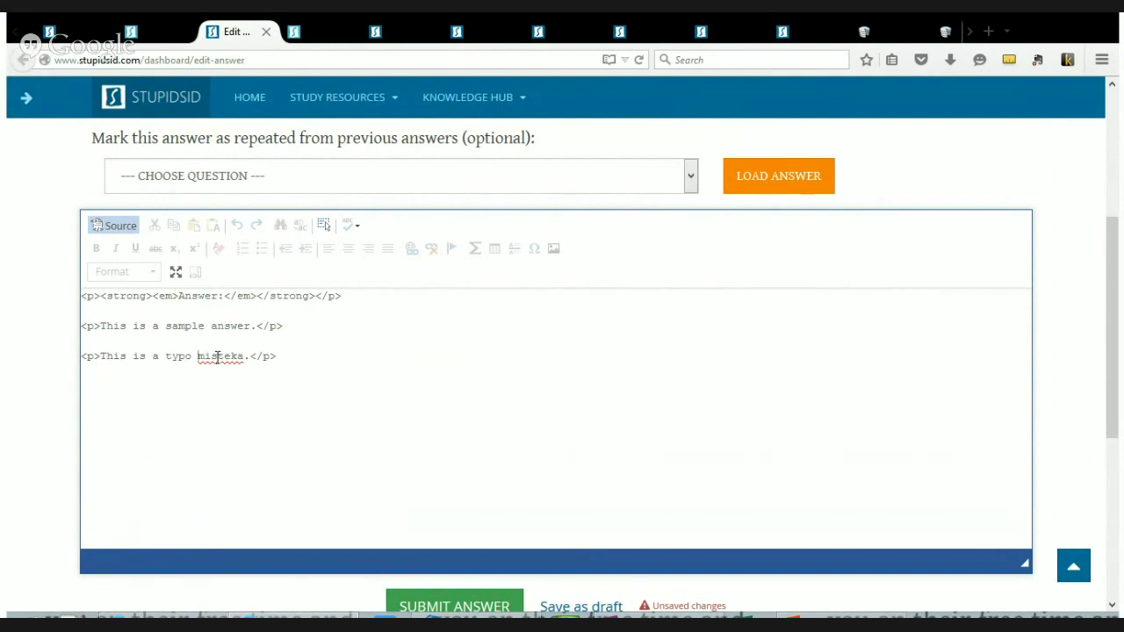
pyautogui.hotkey('ctrl', 's')
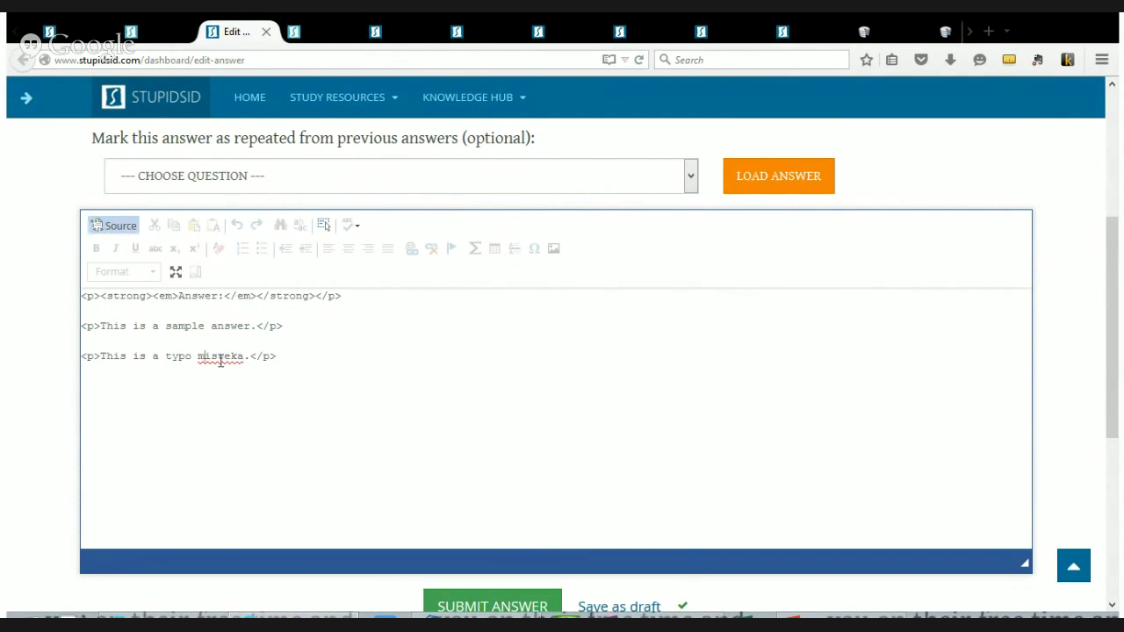
pyautogui.click(119, 228)
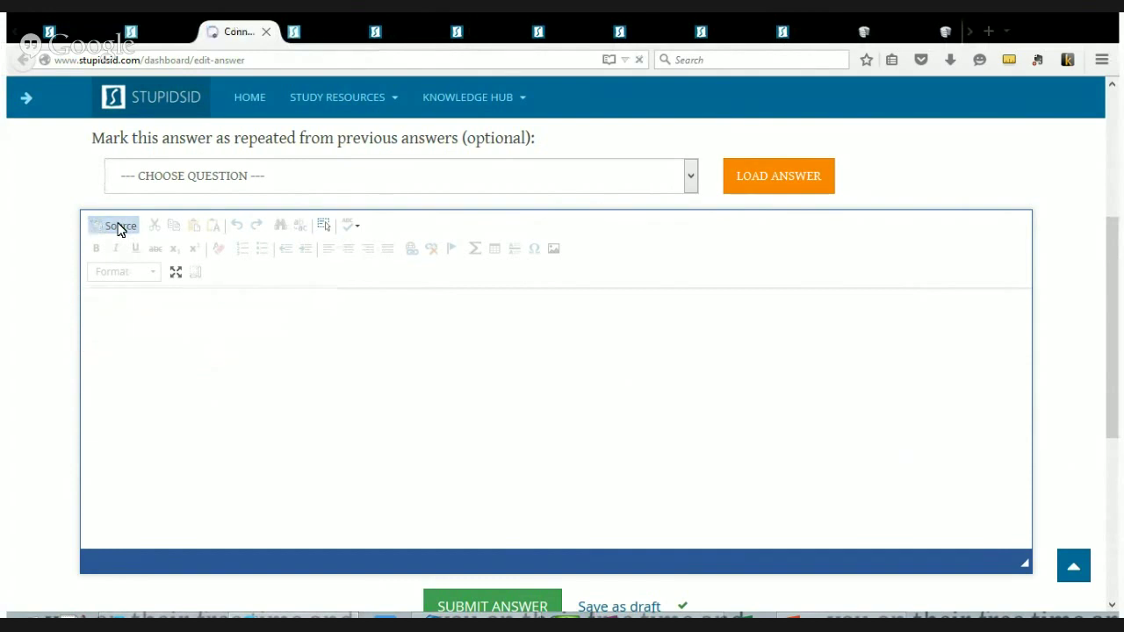
pyautogui.click(249, 371)
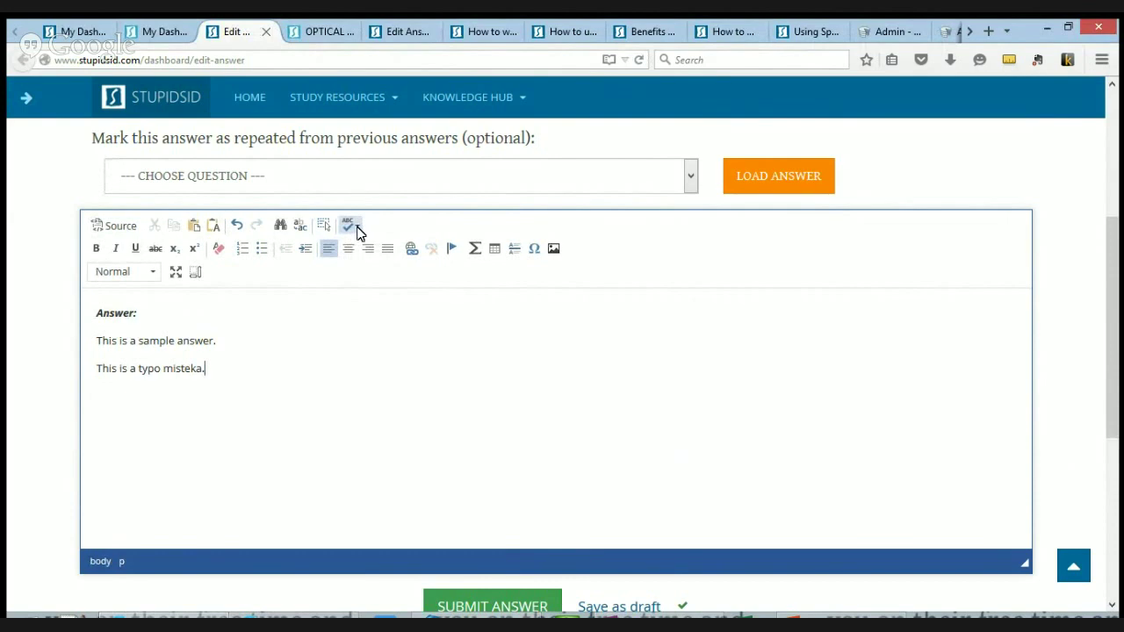
# Enable the SCAYT spell checker and correct "misteka" to the suggested "mistake"
pyautogui.click(356, 229)
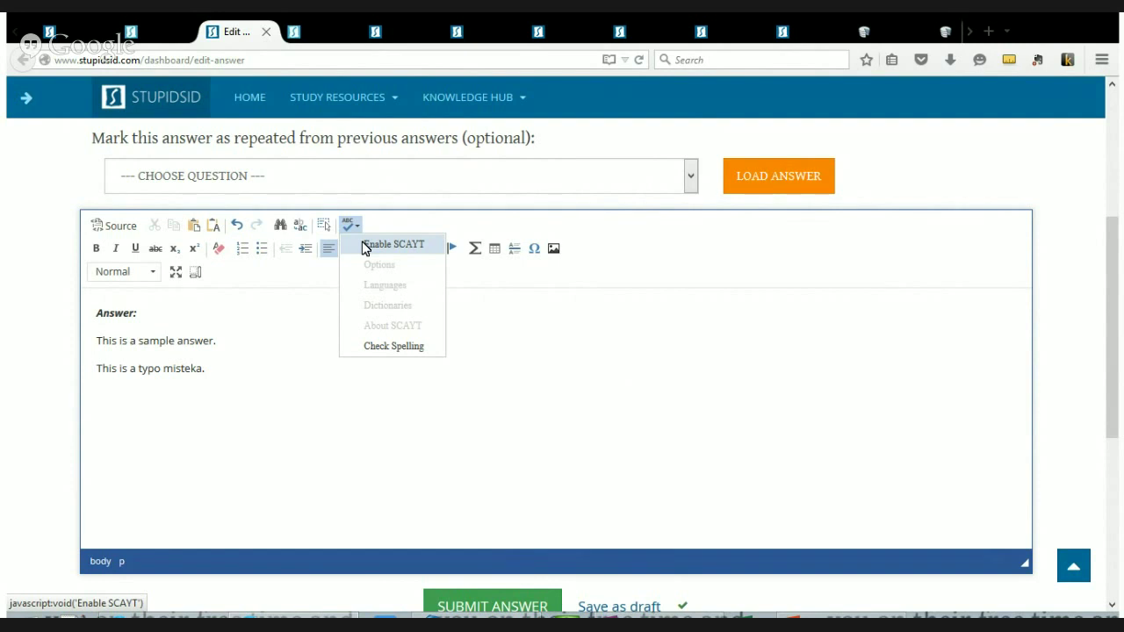
pyautogui.click(365, 249)
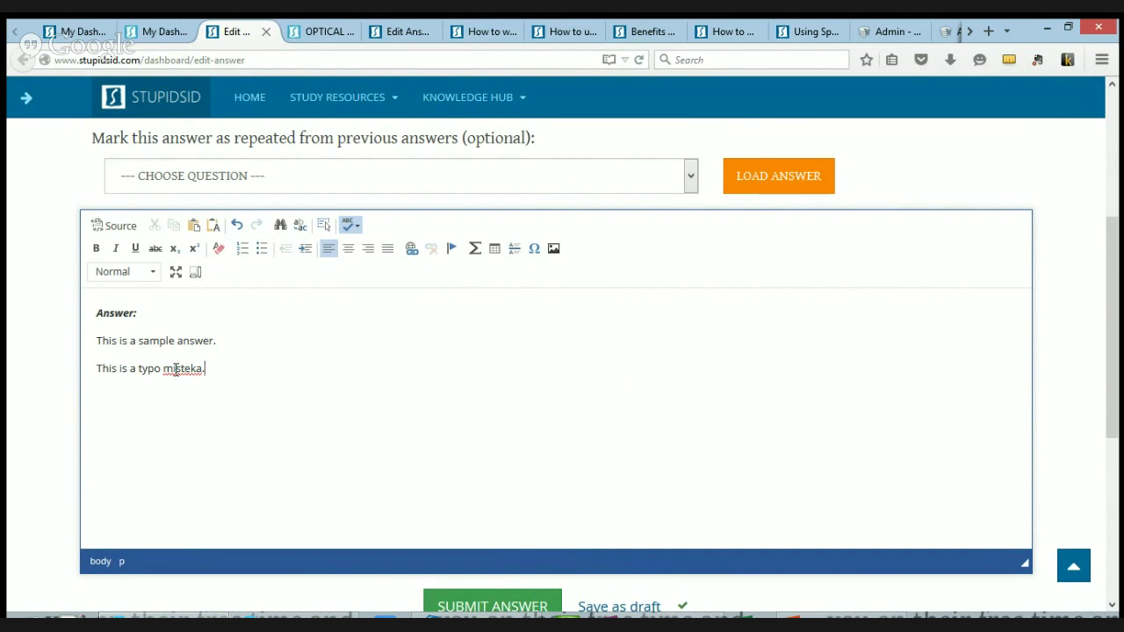
pyautogui.rightClick(175, 369)
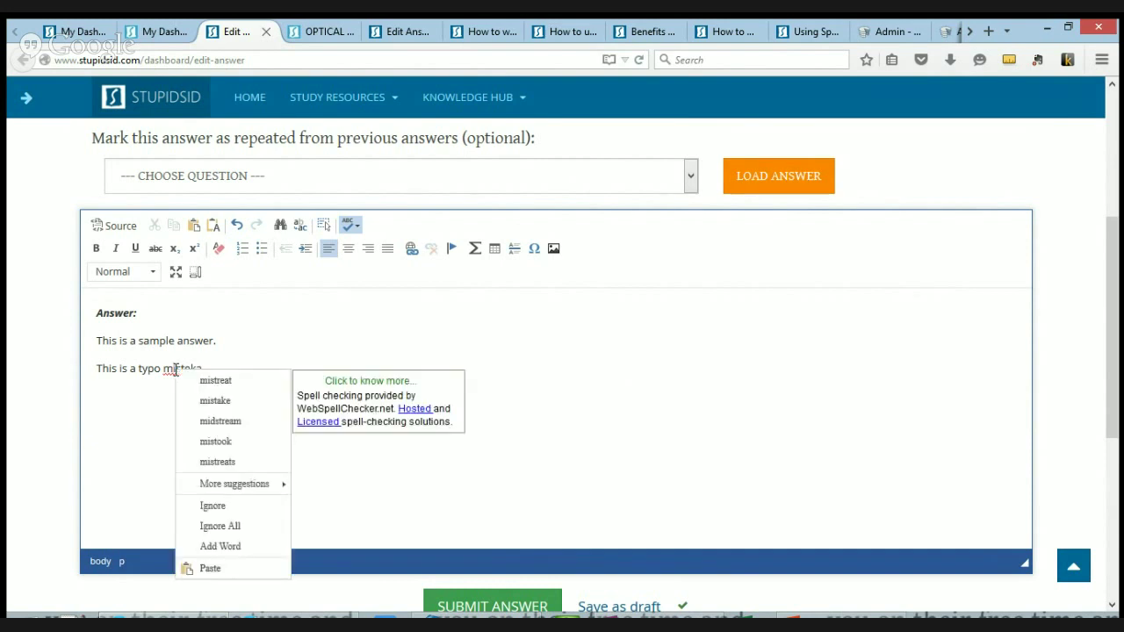
pyautogui.click(210, 401)
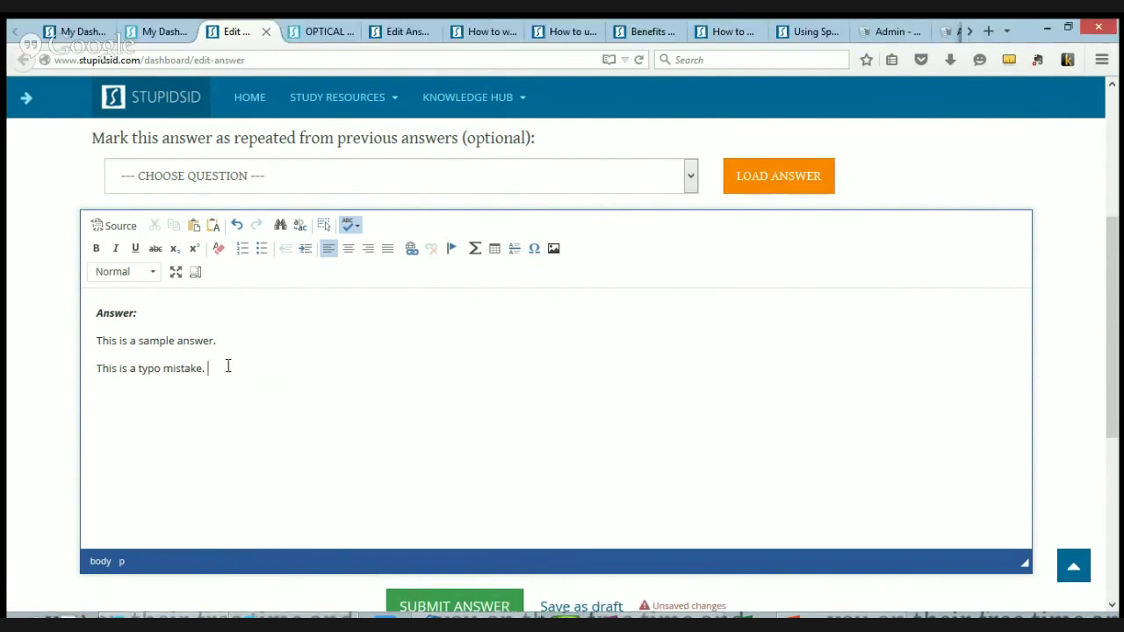
# Extend the answer's second paragraph with "& now its not a mistake."
pyautogui.write('& now its not a mistake.')
pyautogui.scroll(2, 70, 233)
pyautogui.scroll(2, 75, 219)
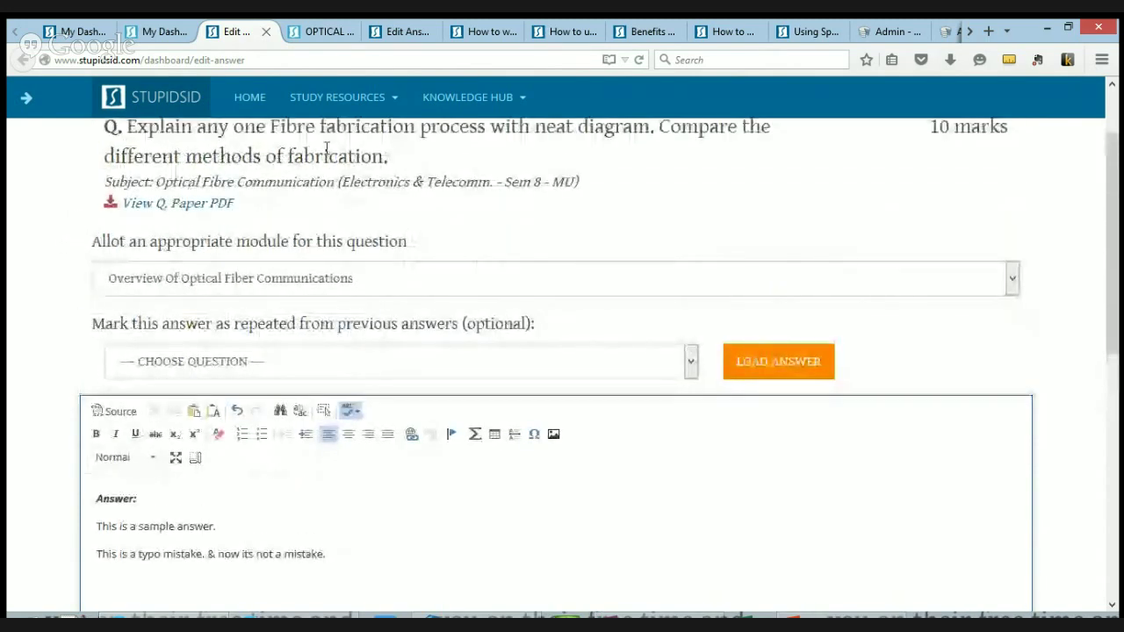
pyautogui.scroll(-2, 333, 284)
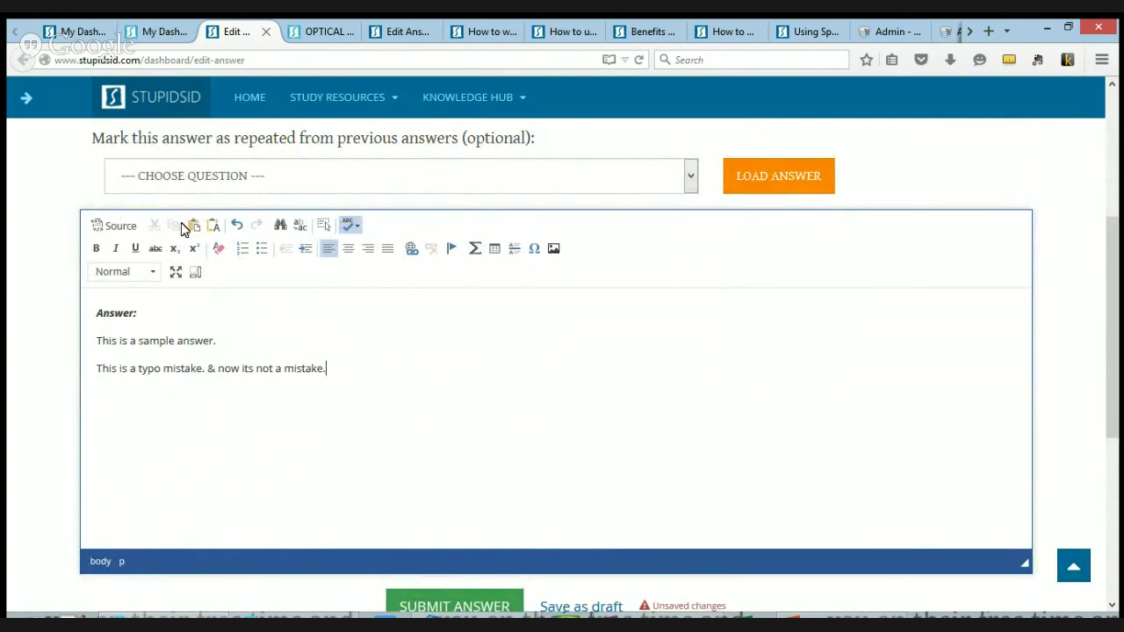
# Make "not a mista" bold in the answer's second paragraph
pyautogui.tripleClick(349, 367)
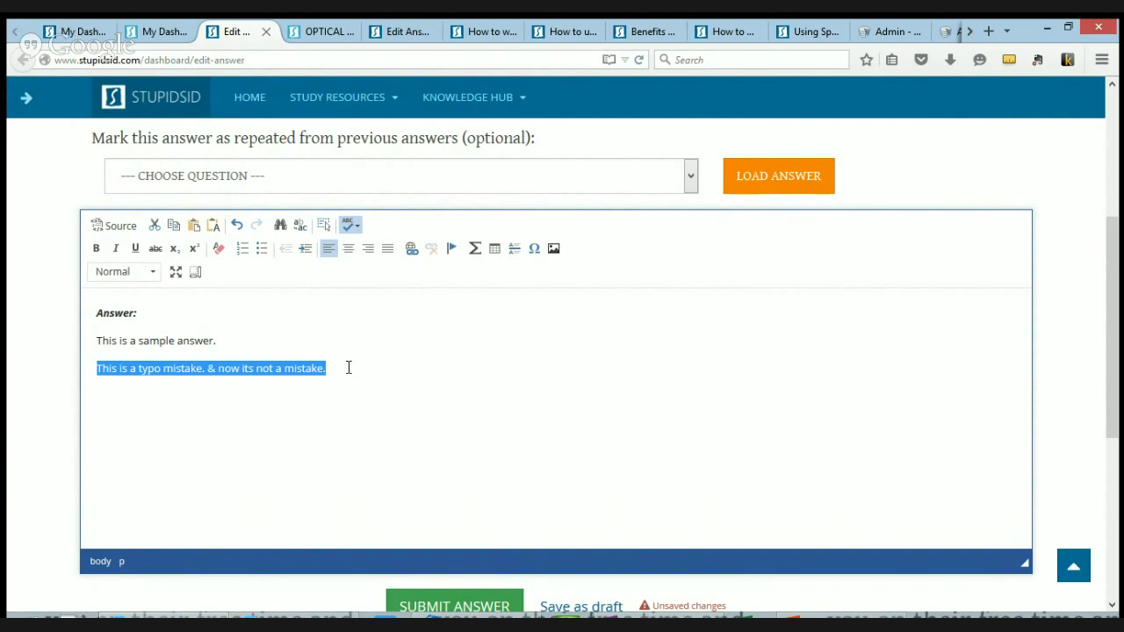
pyautogui.click(336, 369)
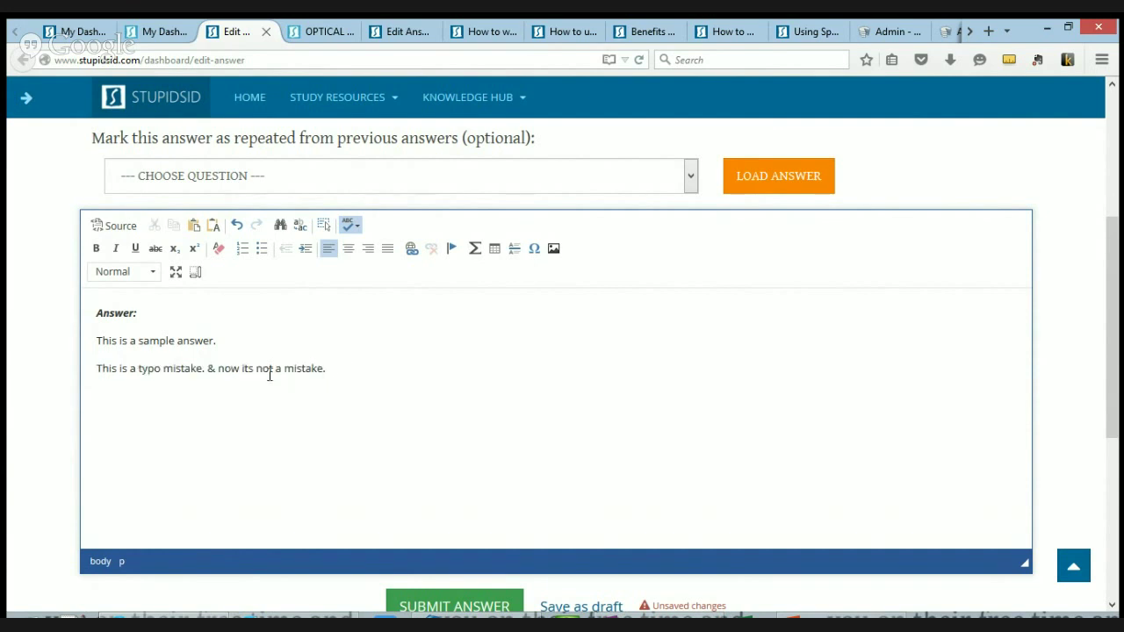
pyautogui.moveTo(253, 368); pyautogui.dragTo(313, 372)
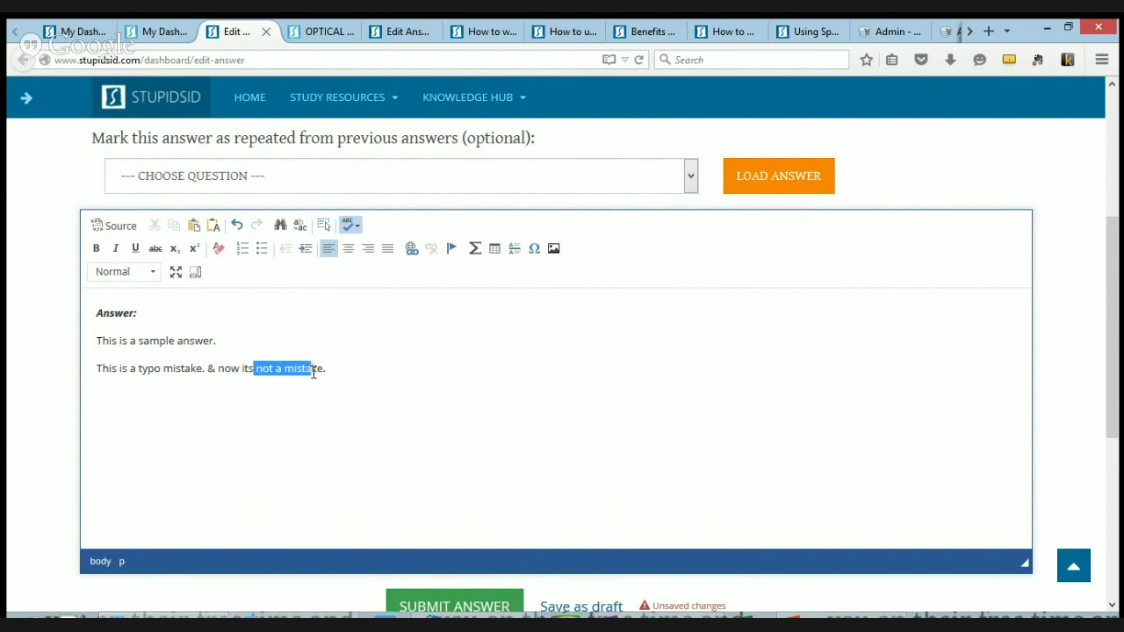
pyautogui.click(102, 249)
pyautogui.click(360, 369)
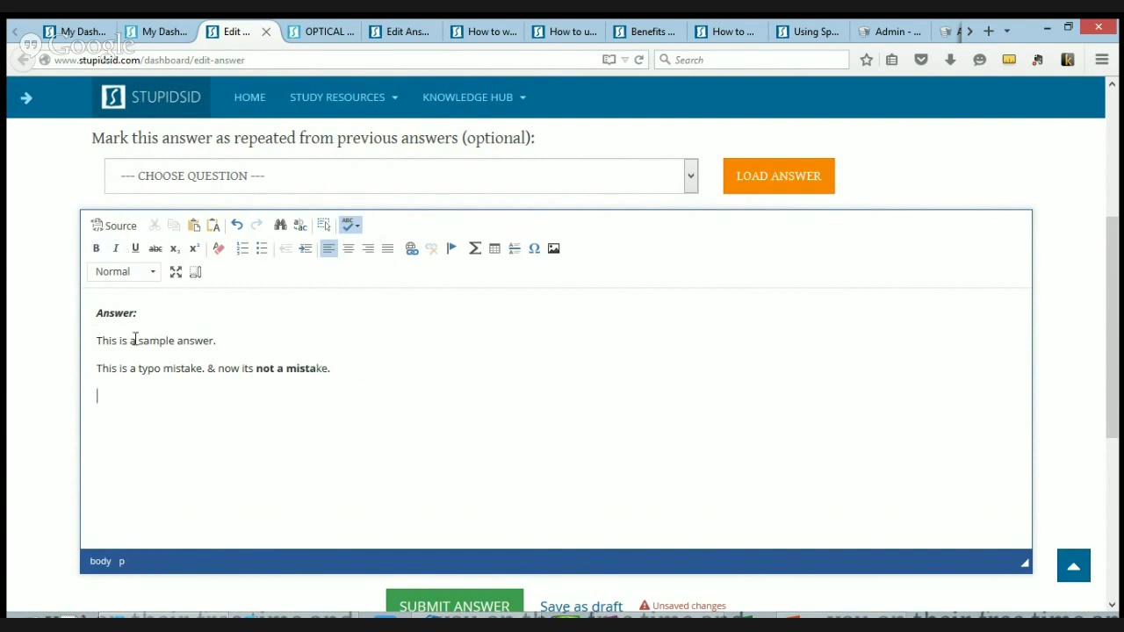
# Format the paragraph "This is a sample answer." as Heading 2
pyautogui.moveTo(137, 341); pyautogui.dragTo(160, 341)
pyautogui.click(128, 272)
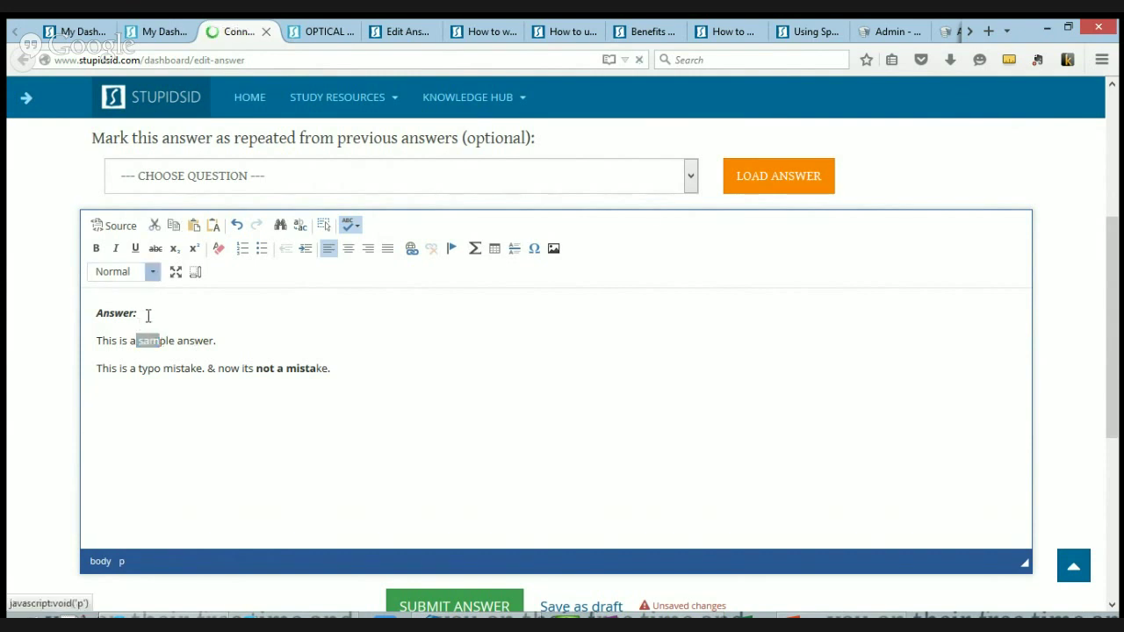
pyautogui.click(152, 376)
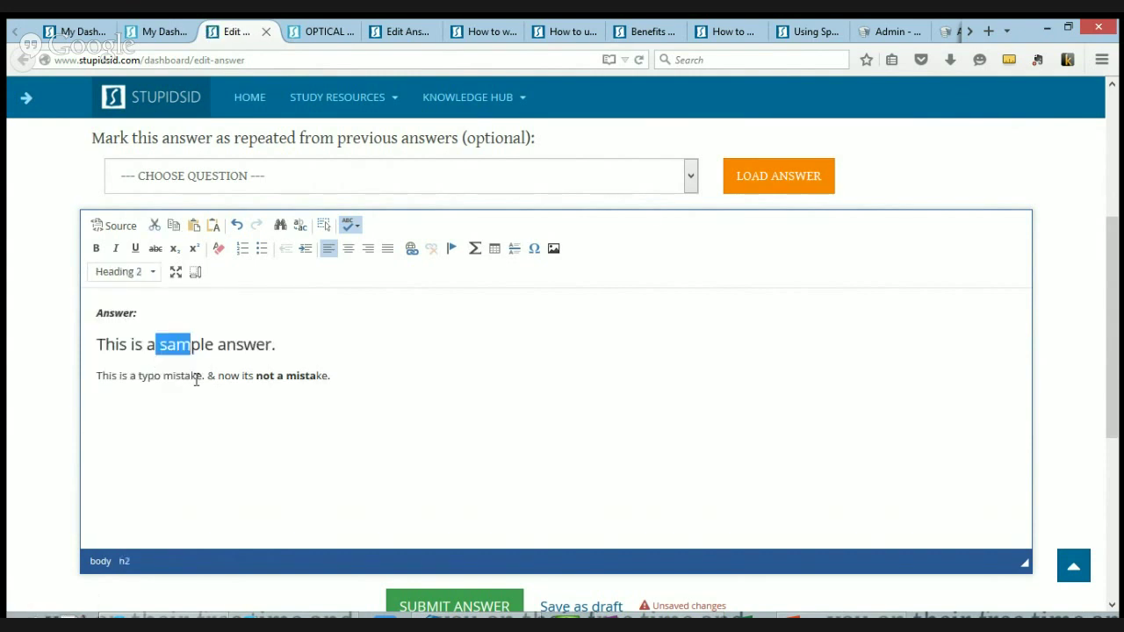
pyautogui.click(176, 345)
pyautogui.click(278, 346)
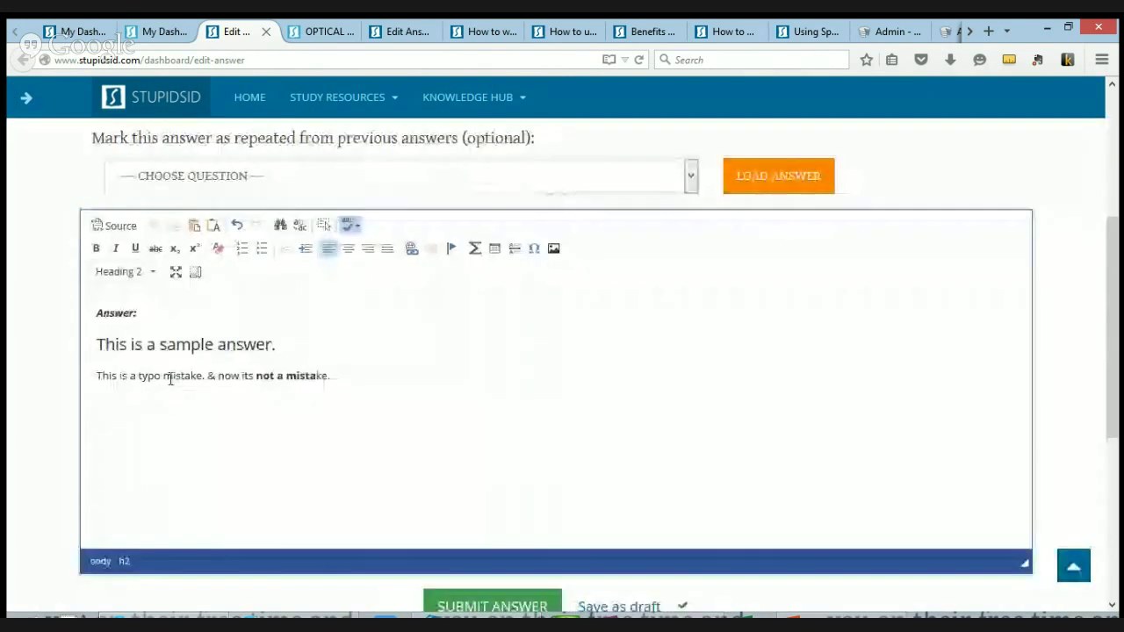
# Paste a copy of "istake" at the end of the sample answer heading and superscript ".istake"
pyautogui.moveTo(173, 376); pyautogui.dragTo(202, 376)
pyautogui.hotkey('ctrl', 'c')
pyautogui.click(346, 336)
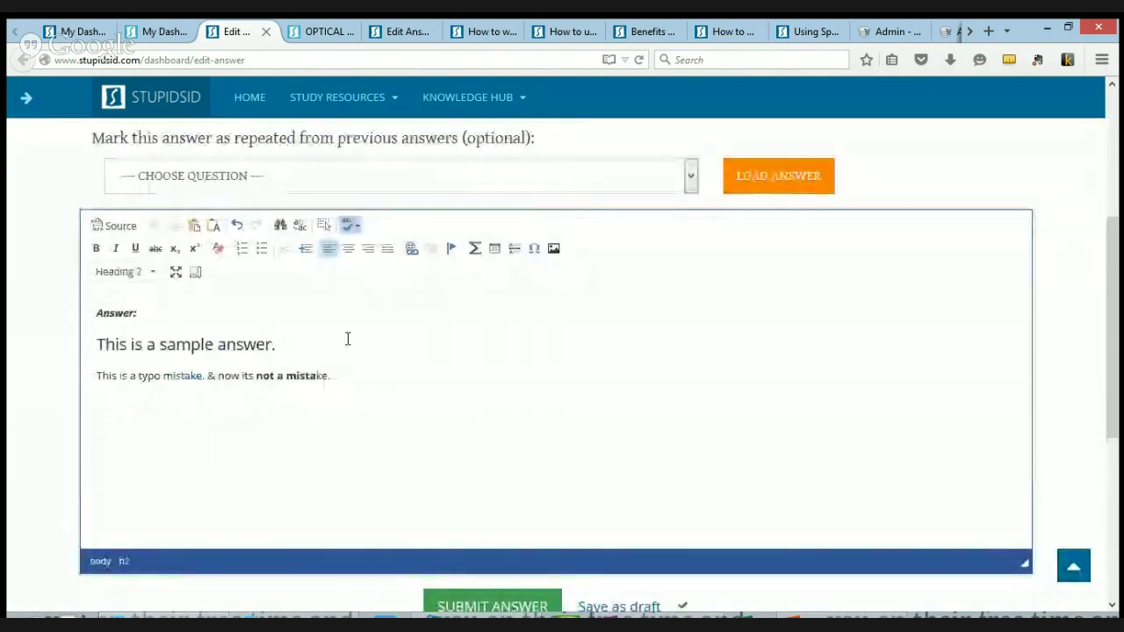
pyautogui.hotkey('ctrl', 'v')
pyautogui.moveTo(319, 344); pyautogui.dragTo(272, 344)
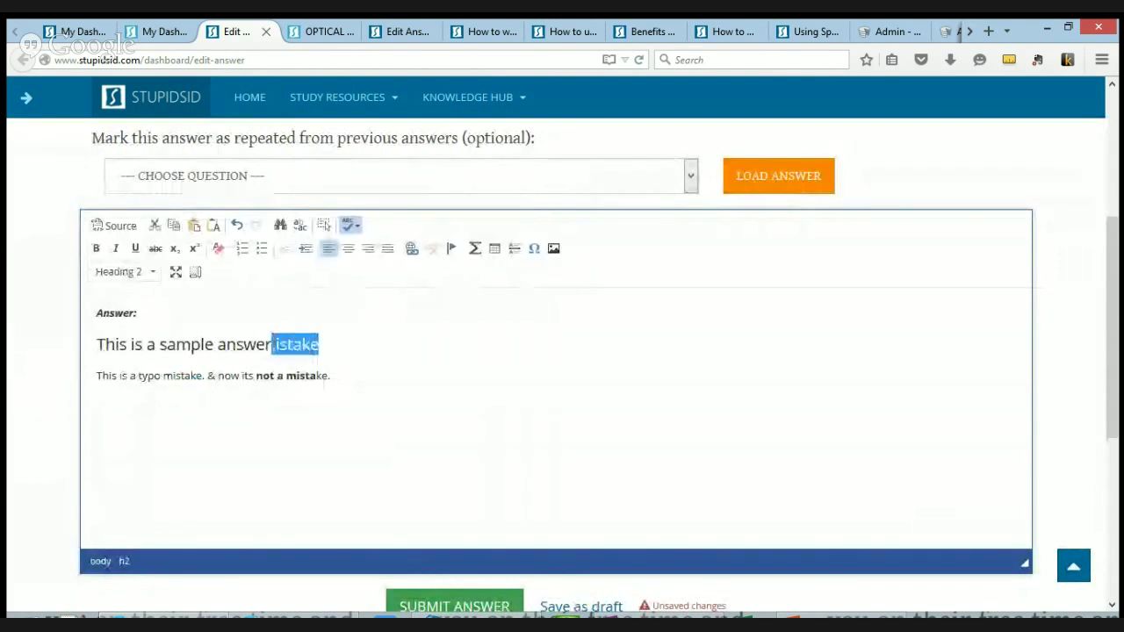
pyautogui.click(193, 248)
pyautogui.click(378, 374)
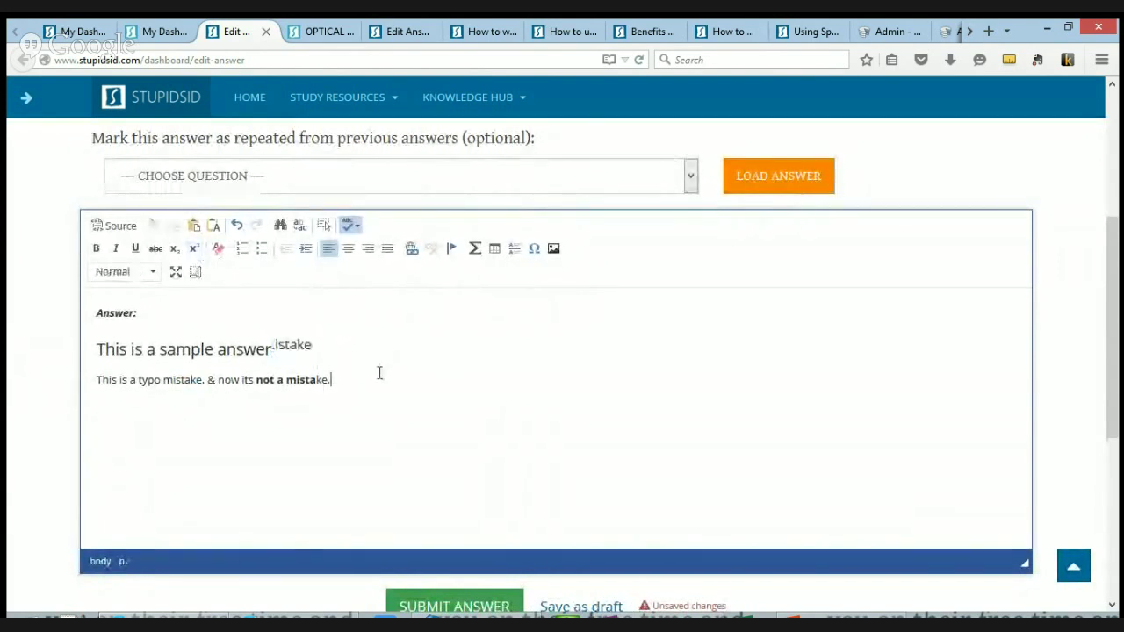
# Remove the text formatting from both paragraphs below "Answer:" and set their paragraph format to Normal
pyautogui.press('Return')
pyautogui.moveTo(79, 379); pyautogui.dragTo(9, 360)
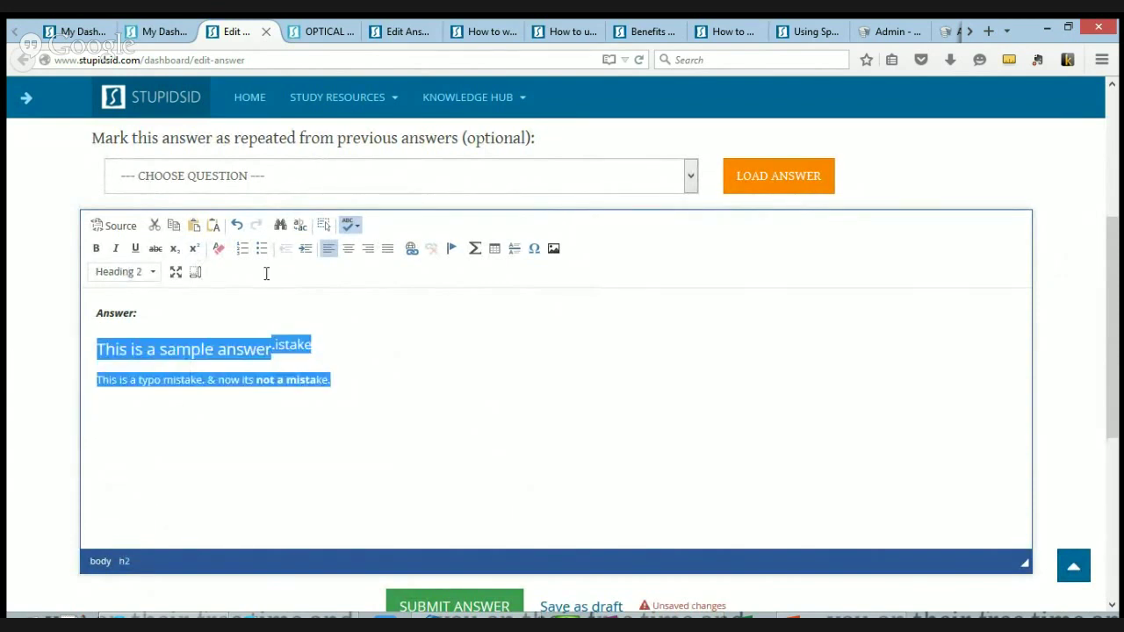
pyautogui.click(221, 250)
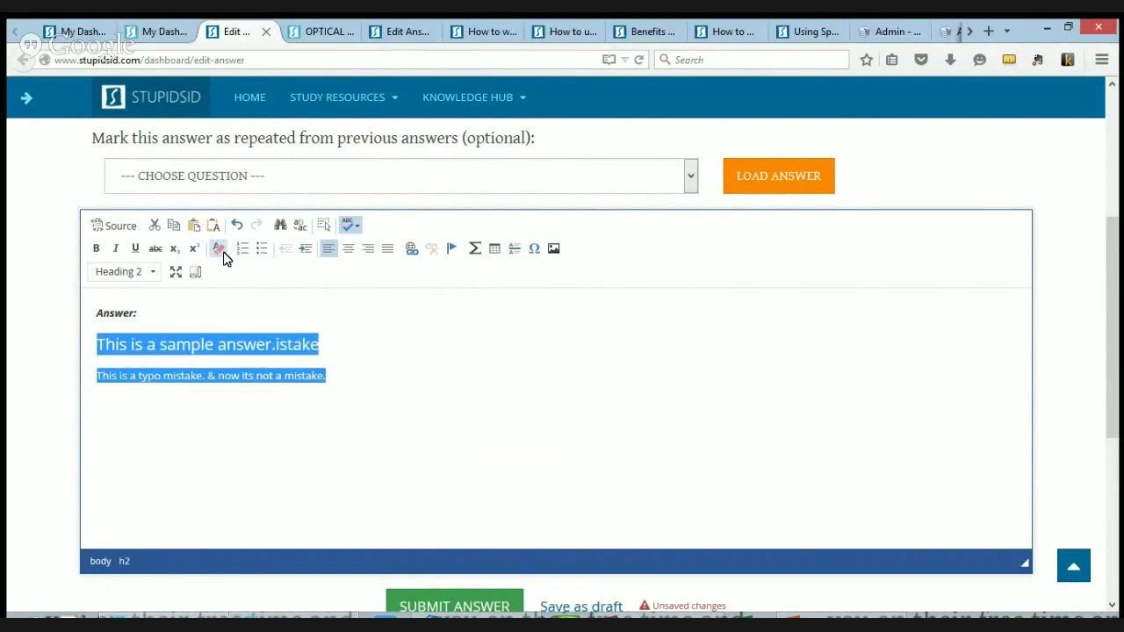
pyautogui.click(153, 272)
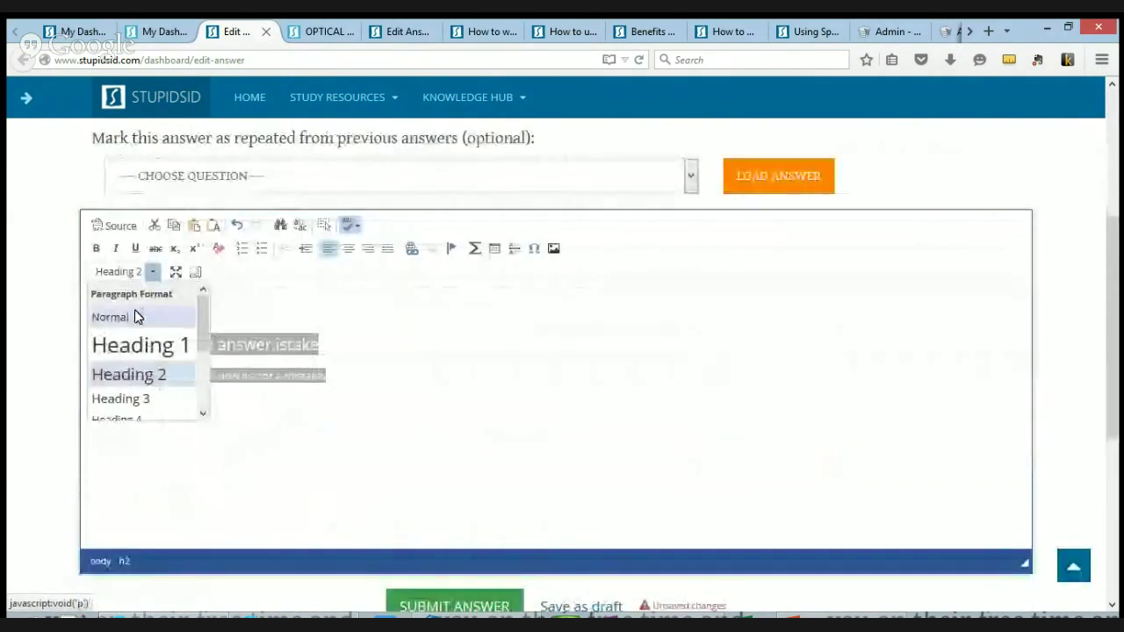
pyautogui.click(132, 322)
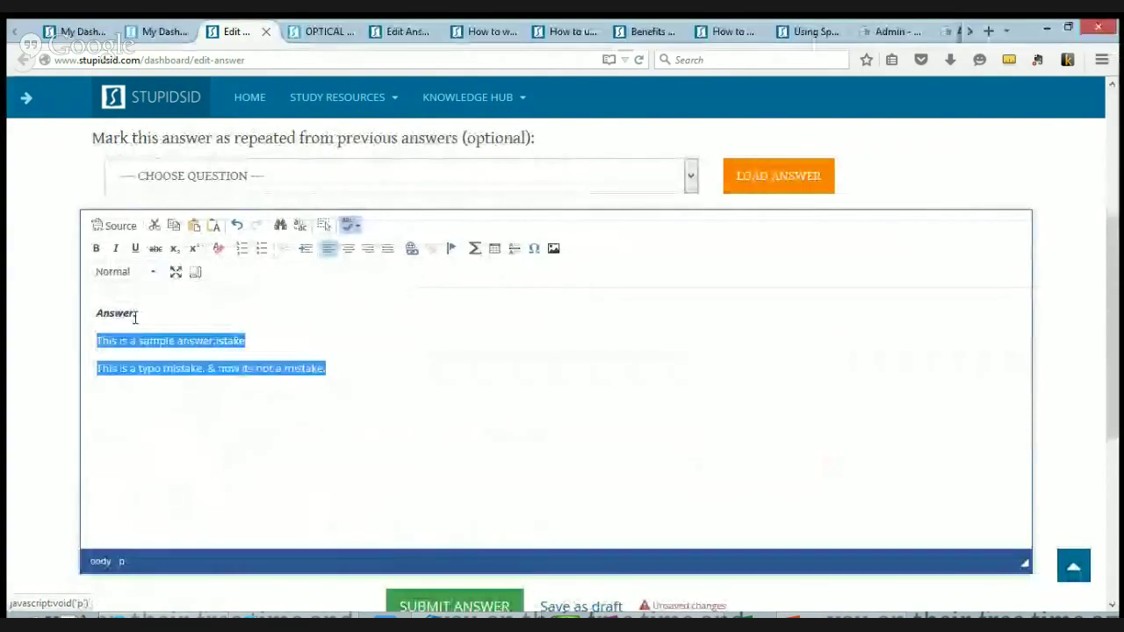
# Delete the stray "istake" from the end of the first paragraph, leaving "This is a sample answer."
pyautogui.click(277, 370)
pyautogui.click(261, 340)
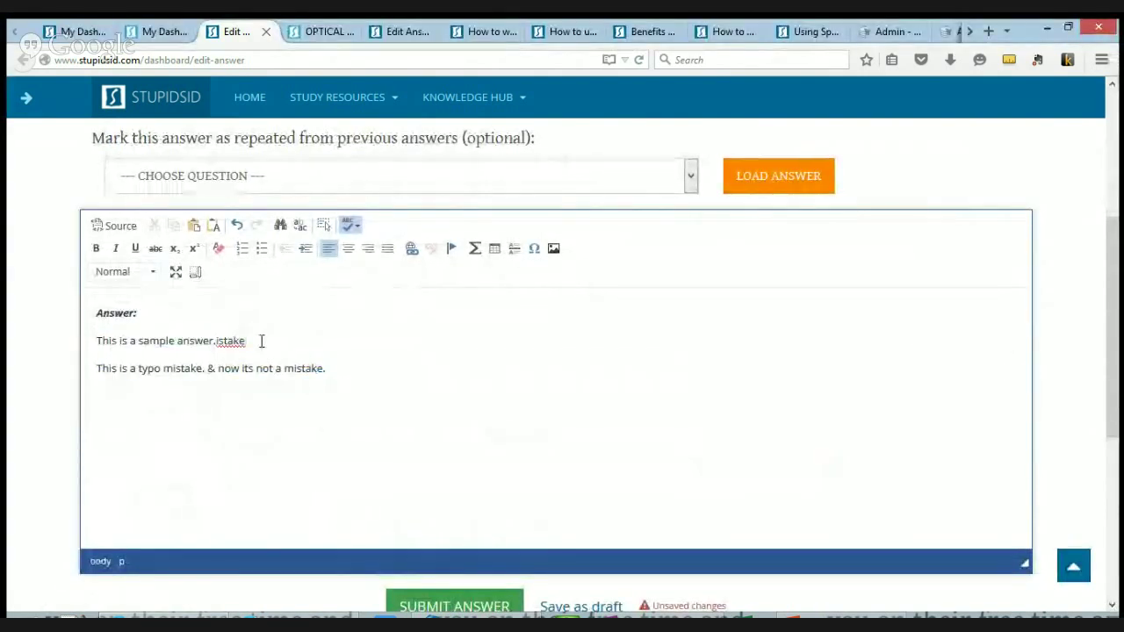
pyautogui.press('BackSpace')
pyautogui.press('BackSpace')
pyautogui.press('BackSpace')
pyautogui.press('BackSpace')
pyautogui.press('BackSpace')
pyautogui.press('BackSpace')
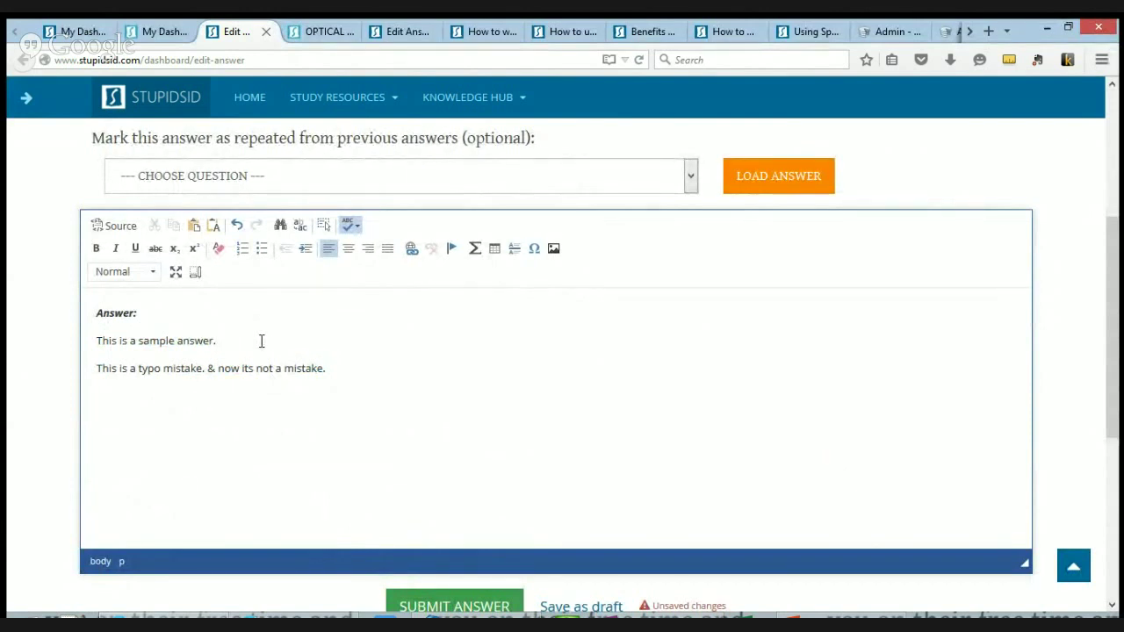
# Make the whole paragraph "This is a typo mistake. & now its not a mistake." bold
pyautogui.tripleClick(337, 371)
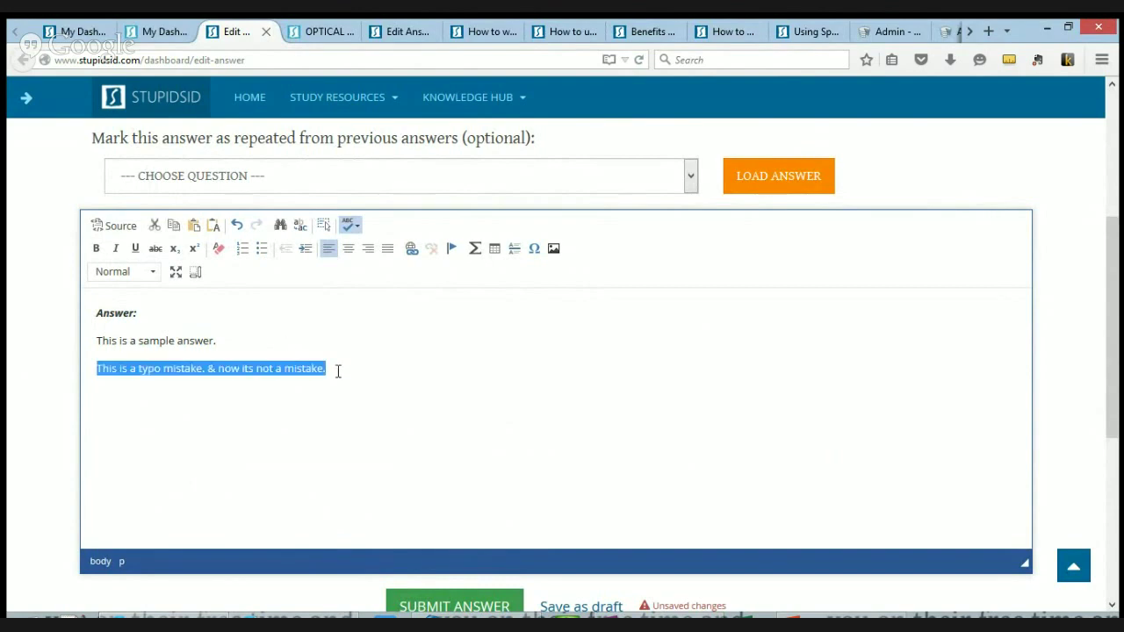
pyautogui.click(97, 249)
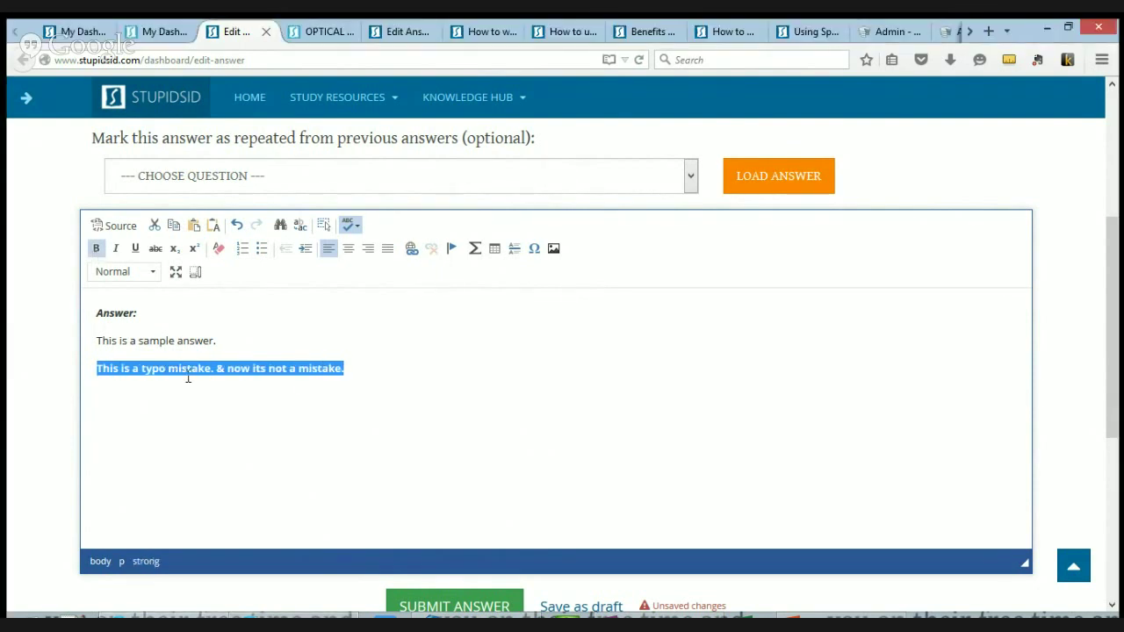
pyautogui.click(388, 372)
# Paste a plain copy of the bold paragraph on a new line below it and make the copy italic
pyautogui.tripleClick(390, 370)
pyautogui.hotkey('ctrl', 'Home')
pyautogui.press('Return')
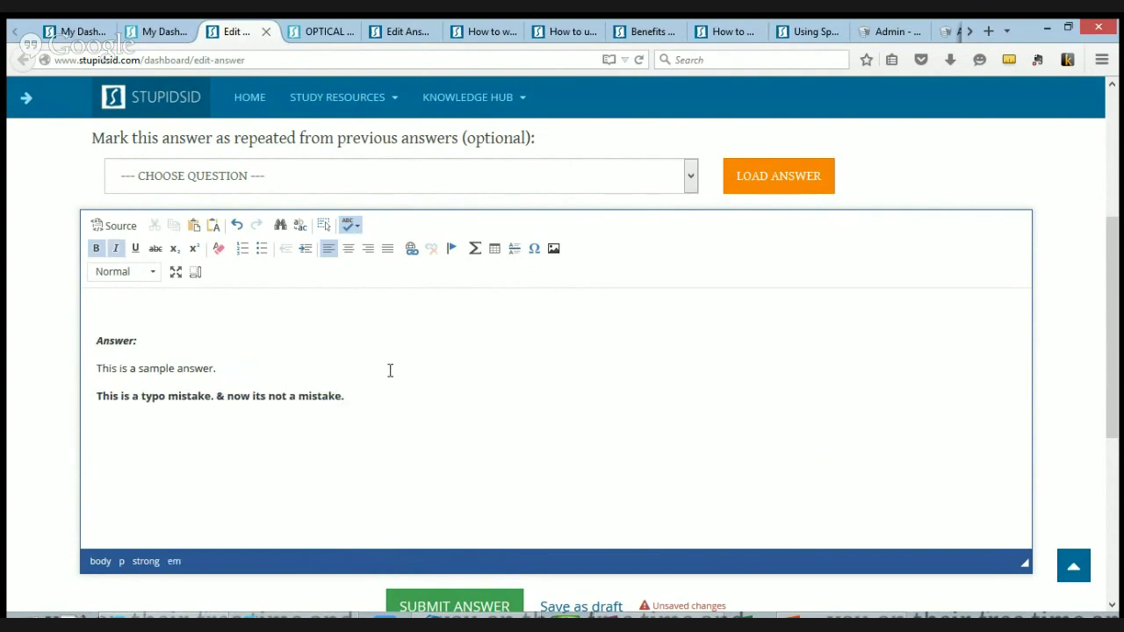
pyautogui.hotkey('ctrl', 'z')
pyautogui.hotkey('ctrl', 'End')
pyautogui.press('Return')
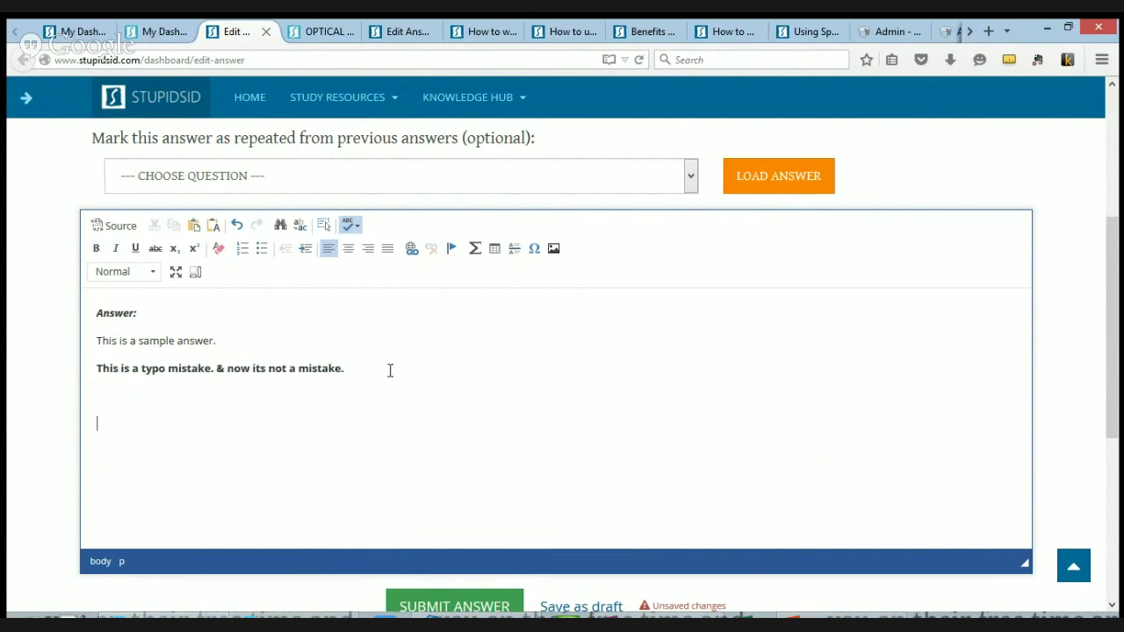
pyautogui.hotkey('ctrl', 'v')
pyautogui.hotkey('shift', 'Home')
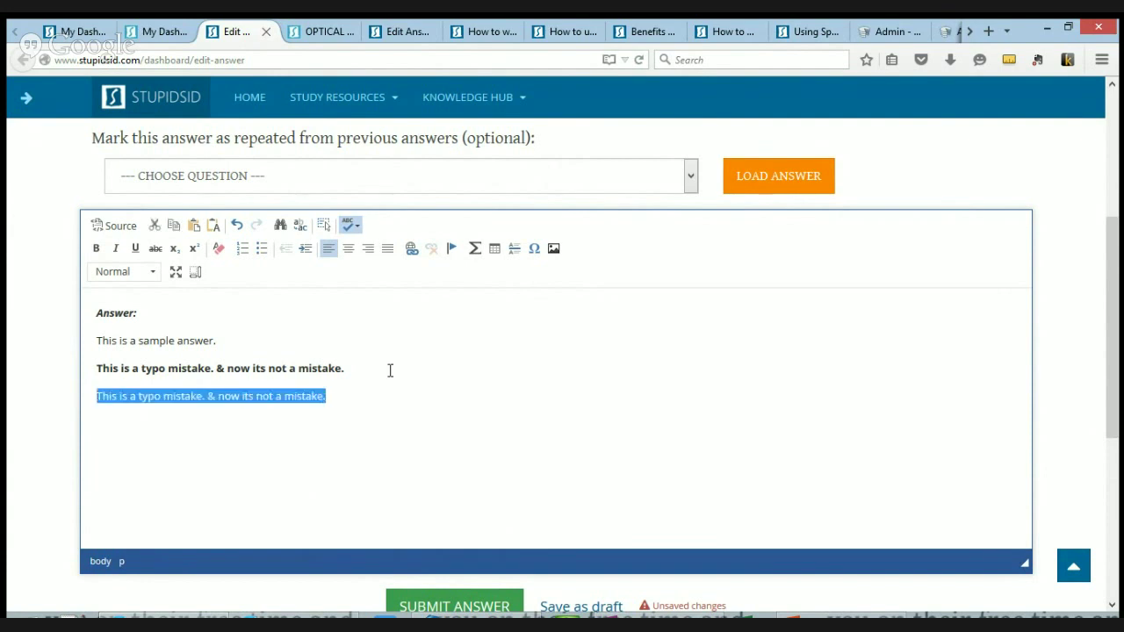
pyautogui.click(116, 250)
pyautogui.click(350, 404)
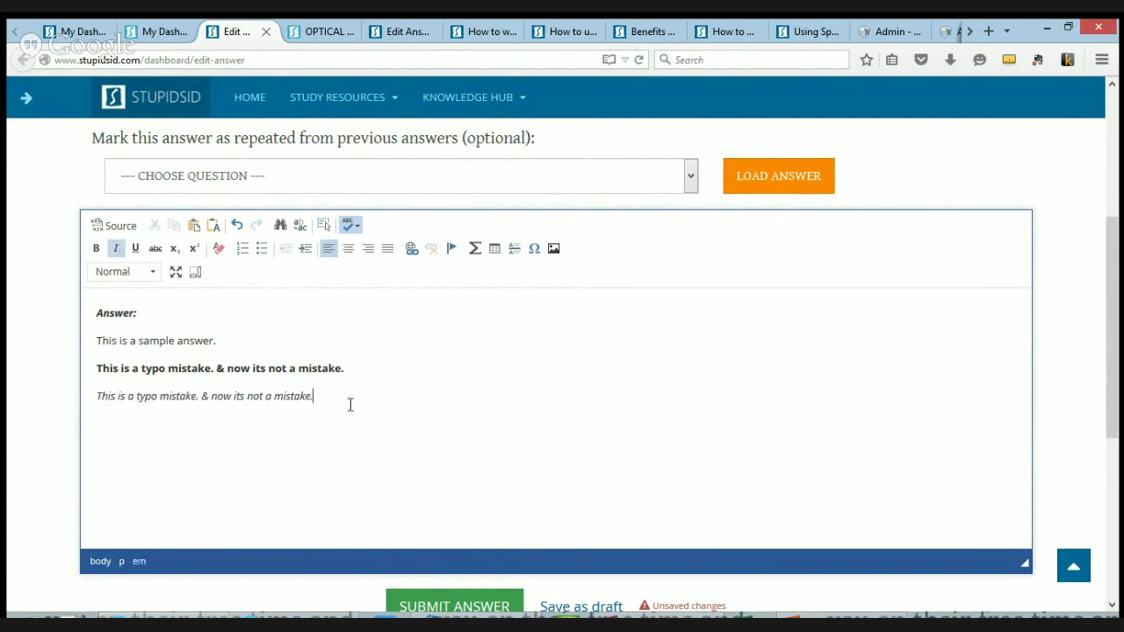
# Paste another copy of the paragraph below the italic one and underline it instead of italicizing it
pyautogui.press('Return')
pyautogui.hotkey('ctrl', 'v')
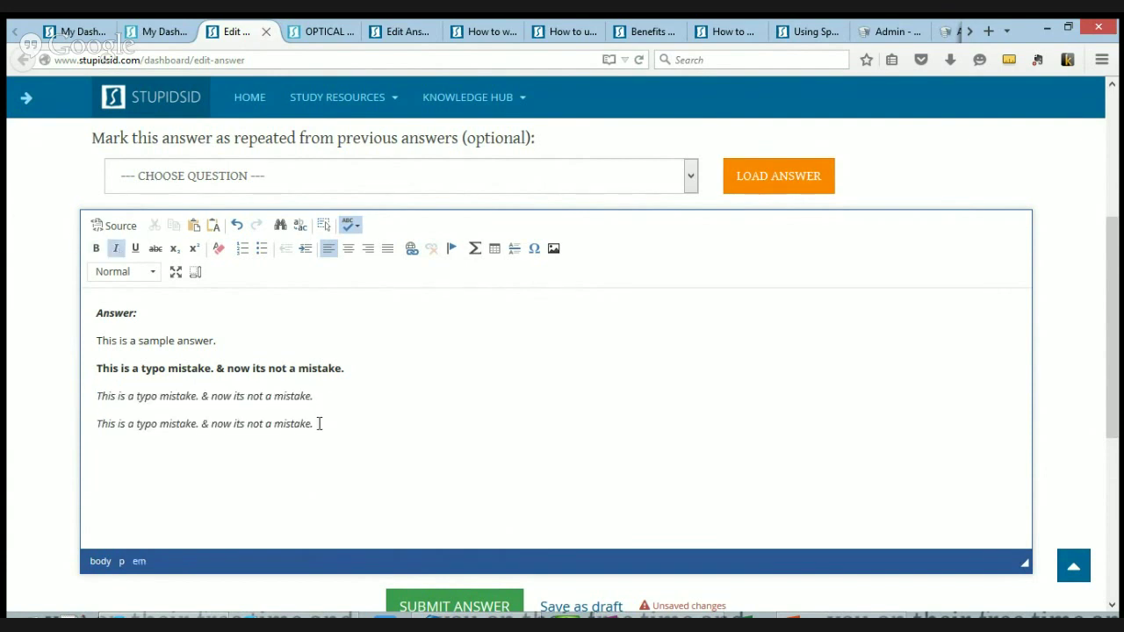
pyautogui.hotkey('shift', 'Home')
pyautogui.click(116, 250)
pyautogui.click(135, 250)
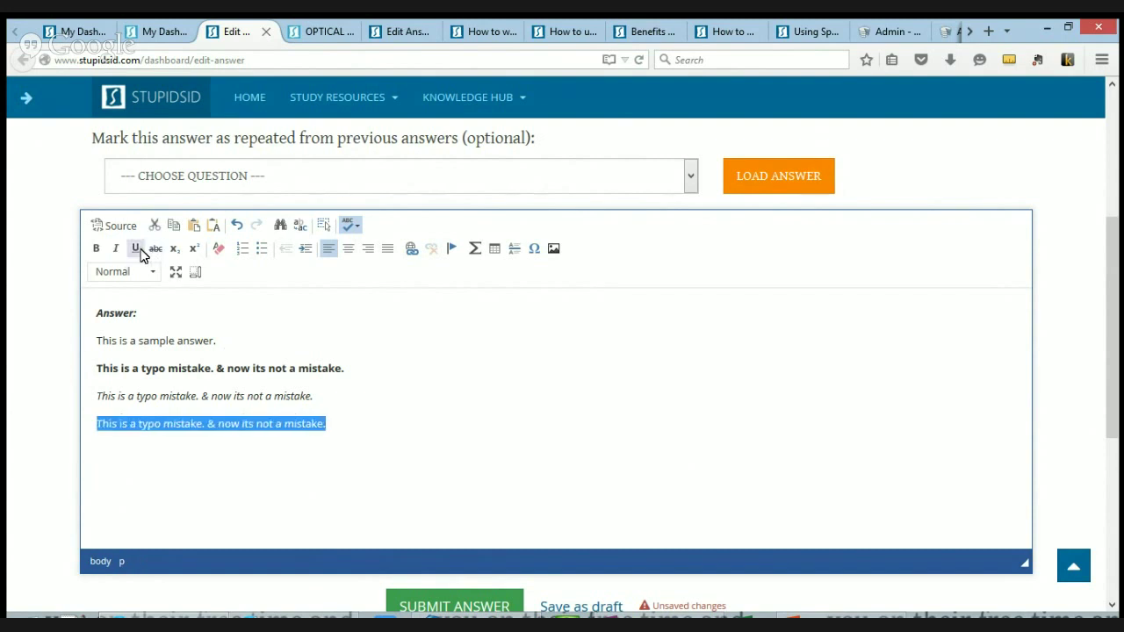
pyautogui.click(363, 422)
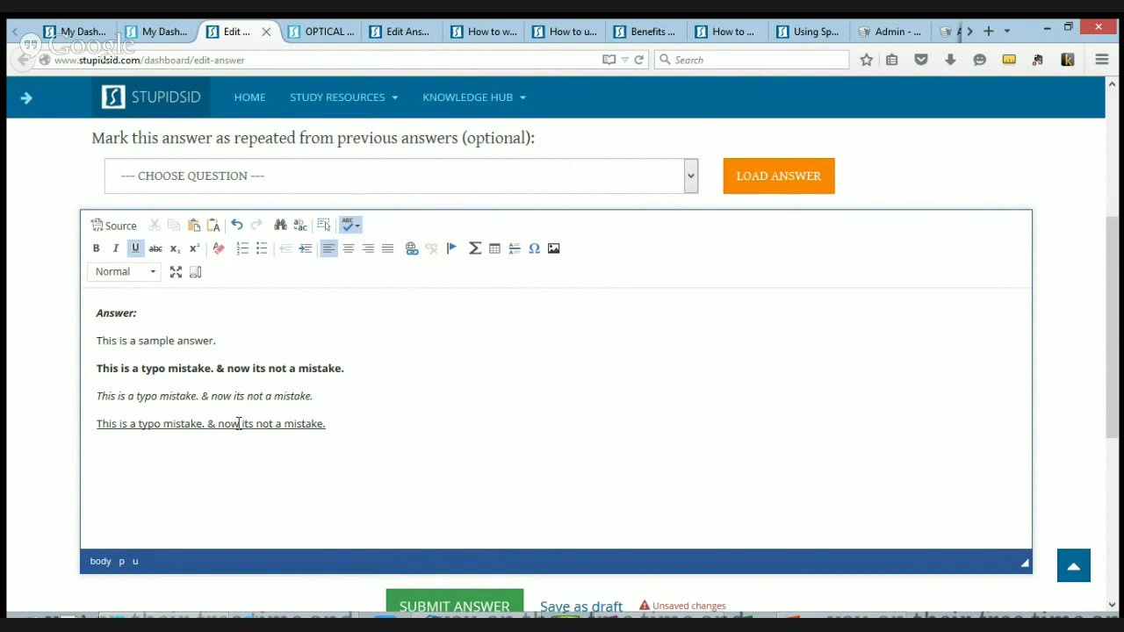
# Add a line reading "Ctrl+B" without underline below the underlined paragraph and make it bold
pyautogui.doubleClick(230, 424)
pyautogui.tripleClick(239, 424)
pyautogui.click(340, 419)
pyautogui.press('Return')
pyautogui.press('Return')
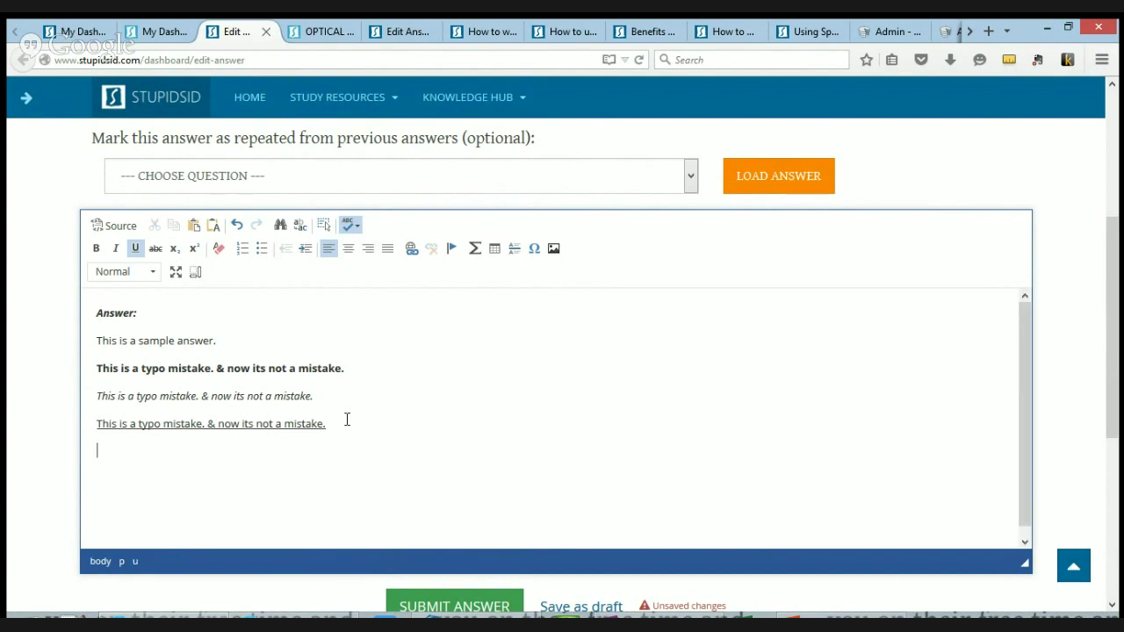
pyautogui.hotkey('ctrl', 'u')
pyautogui.write('Ctrl+B')
pyautogui.hotkey('shift', 'Home')
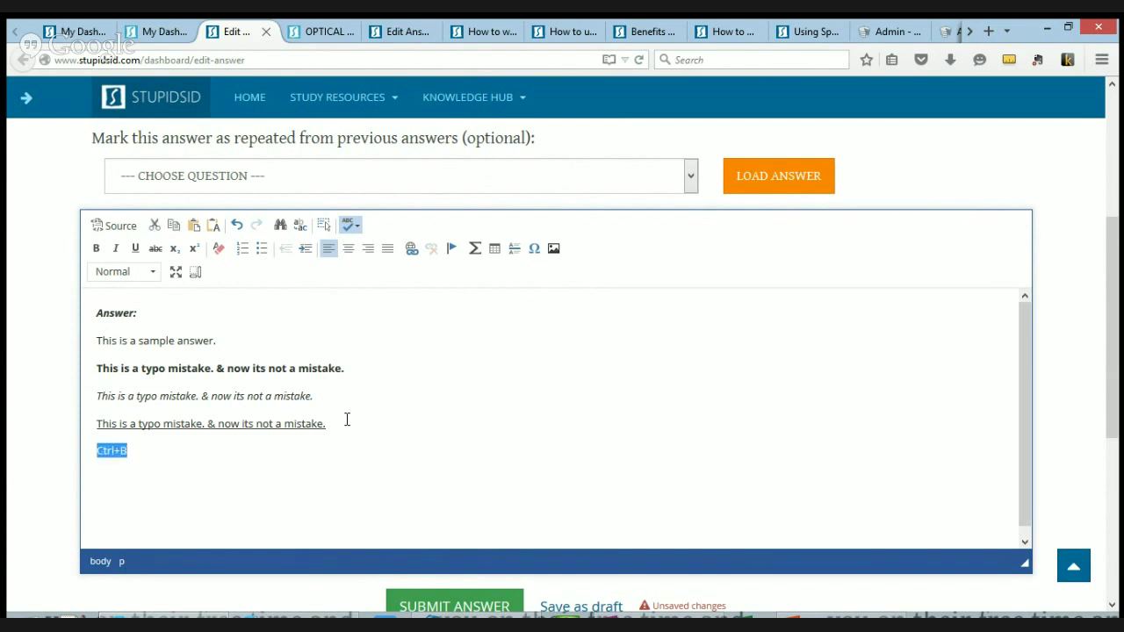
pyautogui.hotkey('ctrl', 'b')
pyautogui.click(267, 450)
# Add a line reading "Ctrl+I" below the bold shortcut line and make it italic without bold
pyautogui.press('Return')
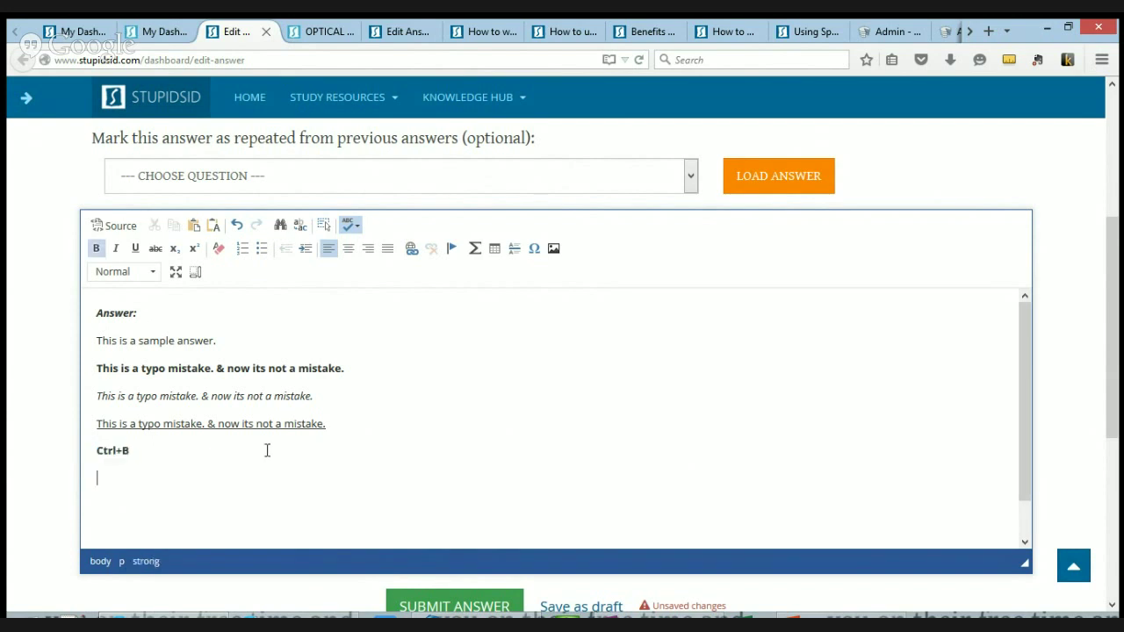
pyautogui.write('Ctrl+I')
pyautogui.hotkey('shift', 'Home')
pyautogui.hotkey('ctrl', 'b')
pyautogui.hotkey('ctrl', 'i')
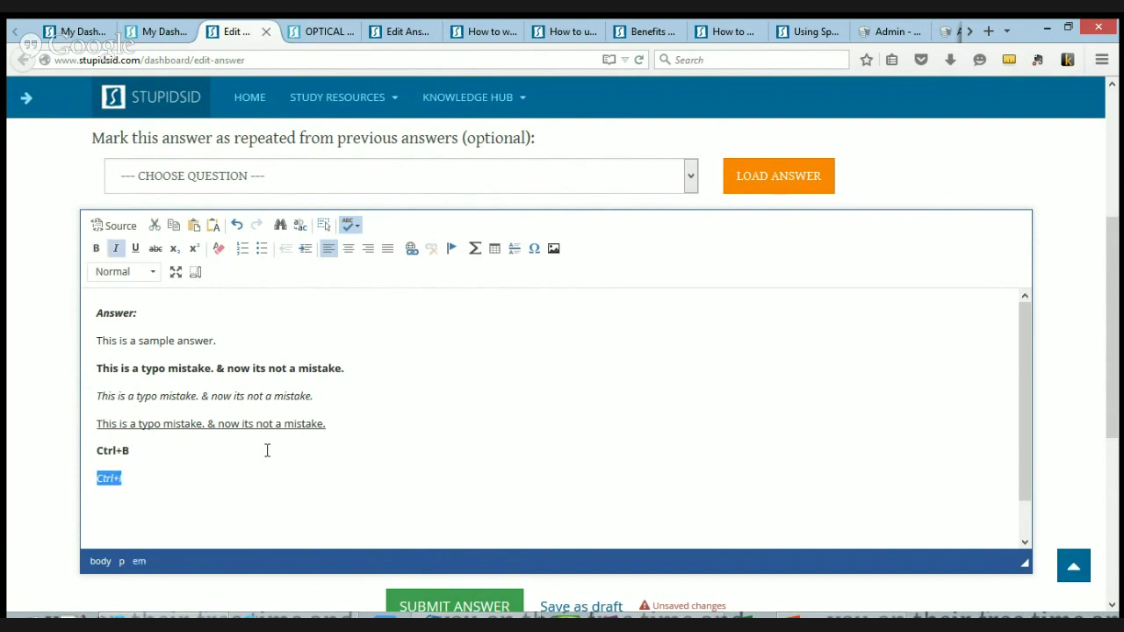
# Add a line reading "Ctrl+U" below the italic "Ctrl+I" line
pyautogui.press('End')
pyautogui.press('Return')
pyautogui.write('Ctrl')
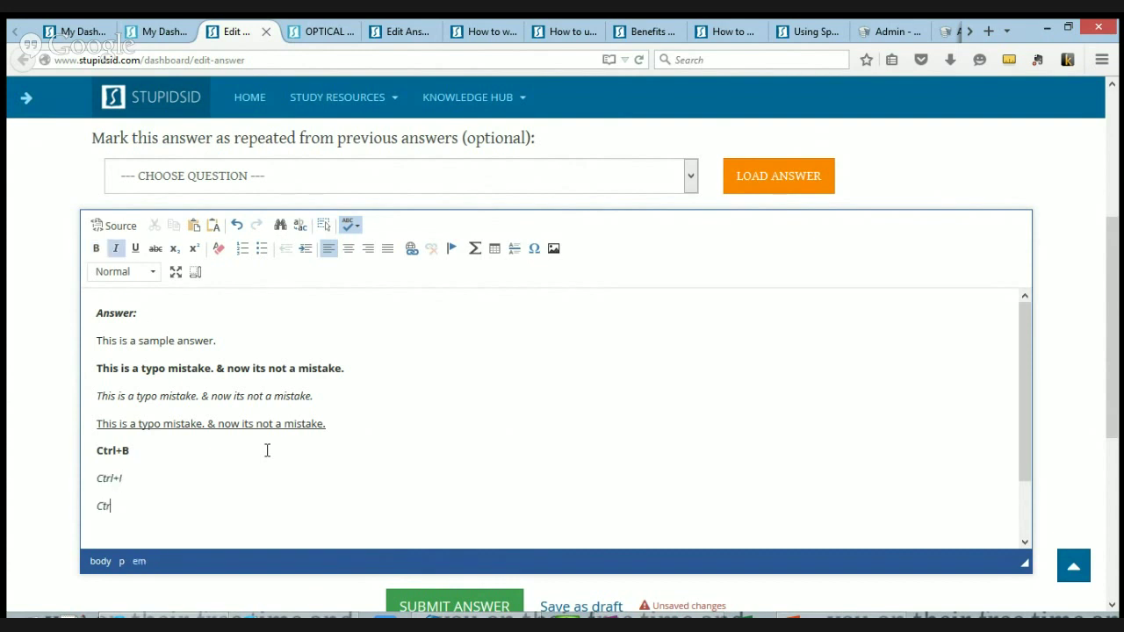
pyautogui.write('+U')
pyautogui.hotkey('shift', 'Home')
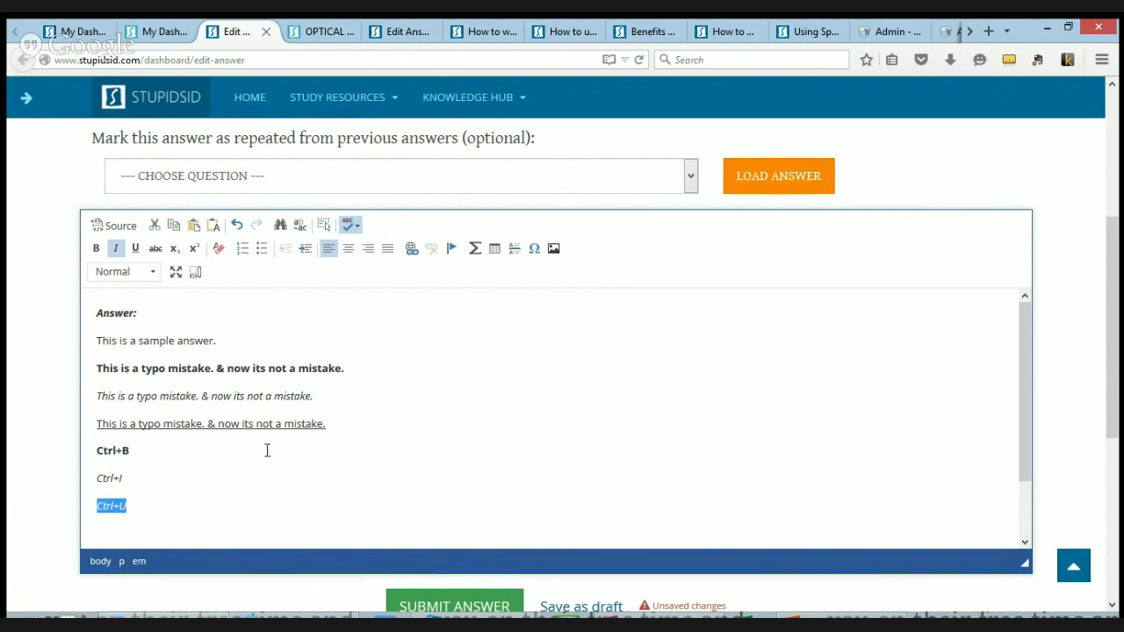
# Try bold and underline on the "Ctrl+U" line, and clear all of its formatting, including the italic
pyautogui.hotkey('ctrl', 'b')
pyautogui.hotkey('ctrl', 'u')
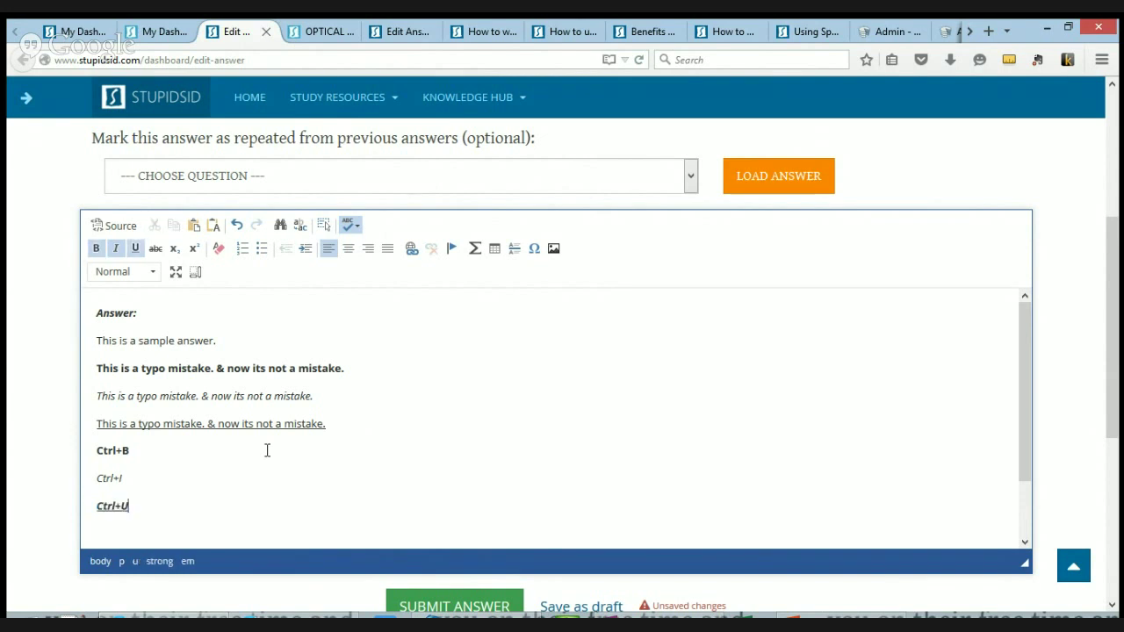
pyautogui.hotkey('shift', 'Home')
pyautogui.hotkey('ctrl', 'b')
pyautogui.hotkey('ctrl', 'u')
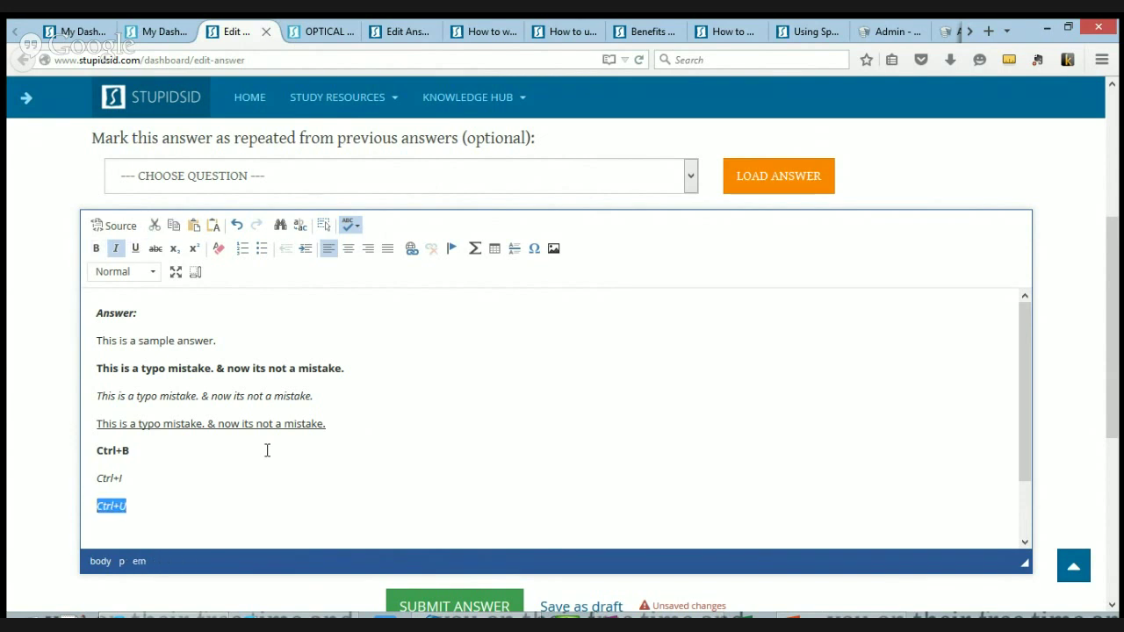
pyautogui.hotkey('ctrl', 'i')
pyautogui.press('End')
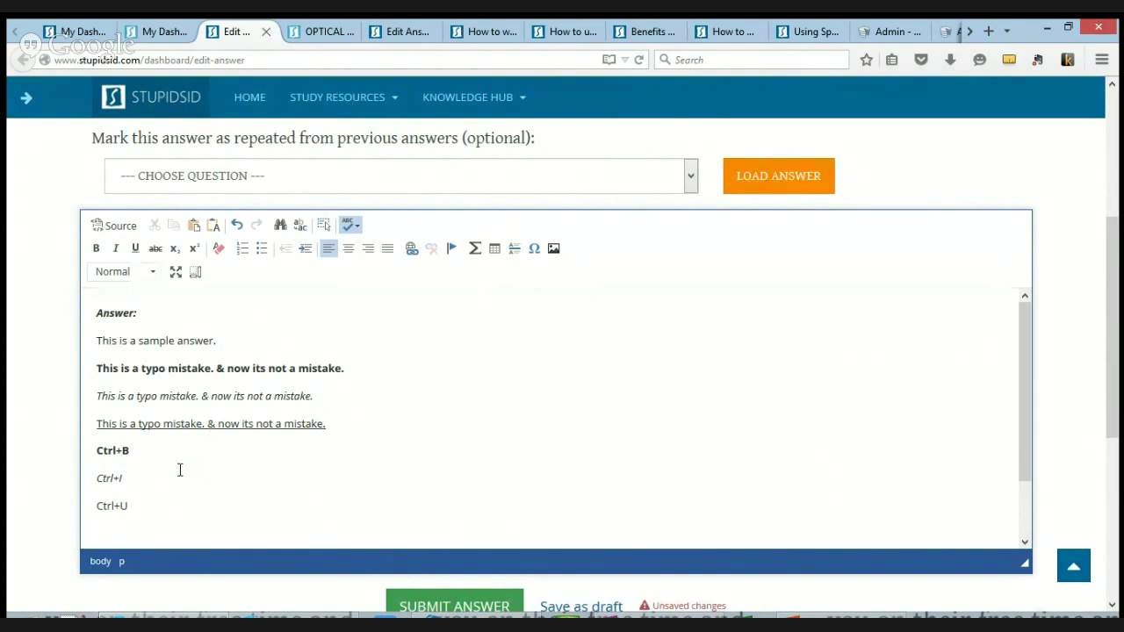
# Add a line reading "HNO3" below the "Ctrl+U" line and make its 3 a subscript
pyautogui.press('Return')
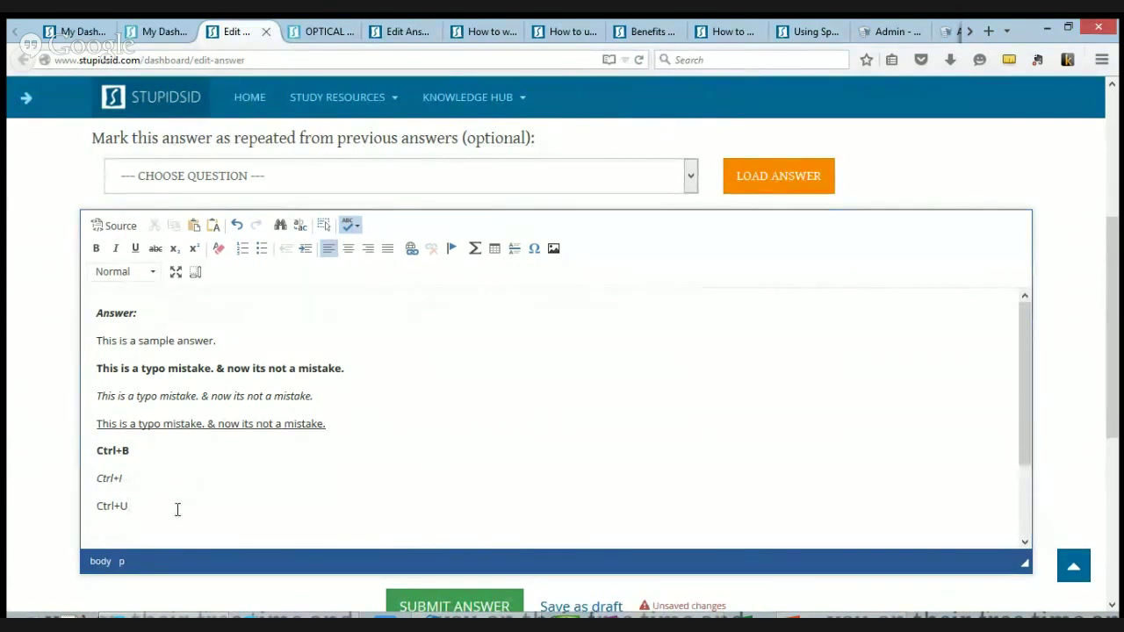
pyautogui.write('H')
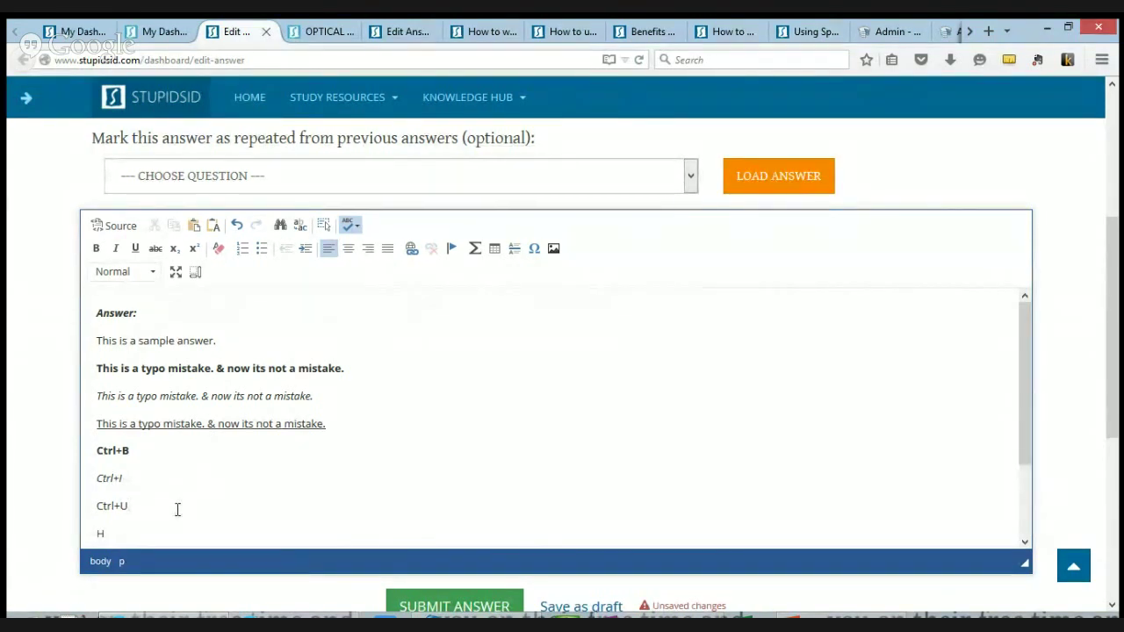
pyautogui.write('NO3')
pyautogui.press('BackSpace')
pyautogui.write('3')
pyautogui.hotkey('shift', 'Left')
pyautogui.click(174, 248)
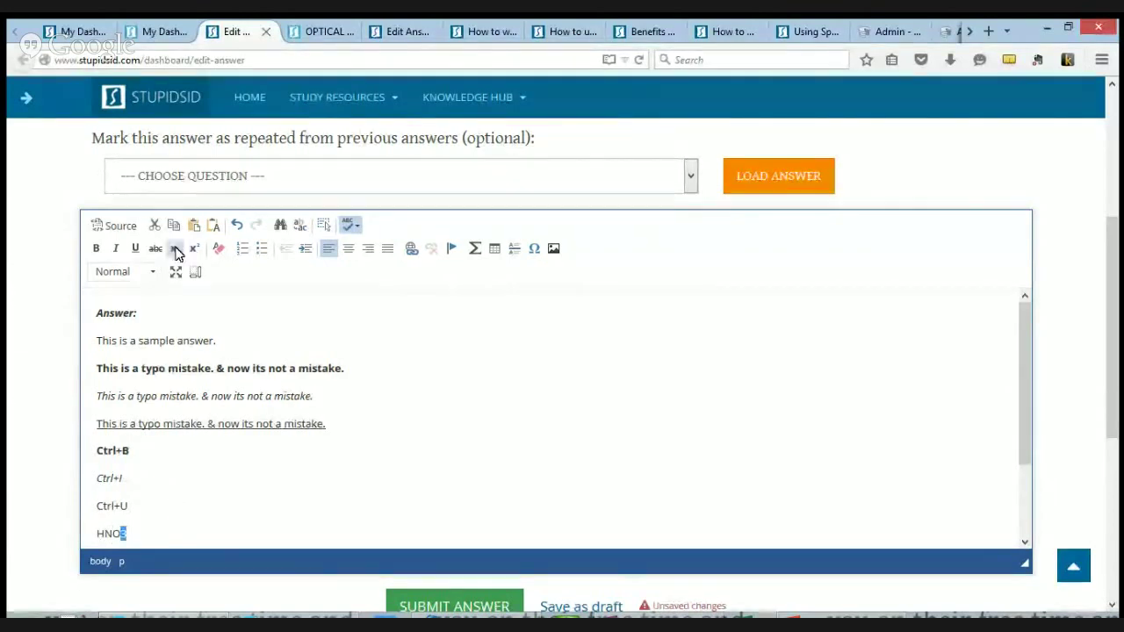
pyautogui.click(171, 528)
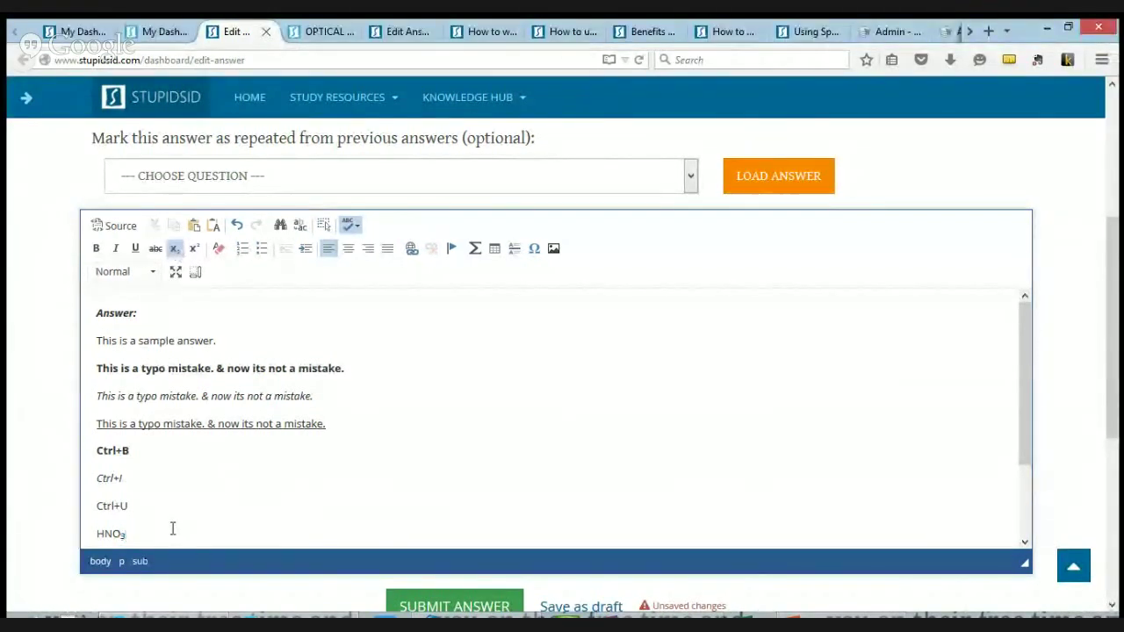
pyautogui.press('Return')
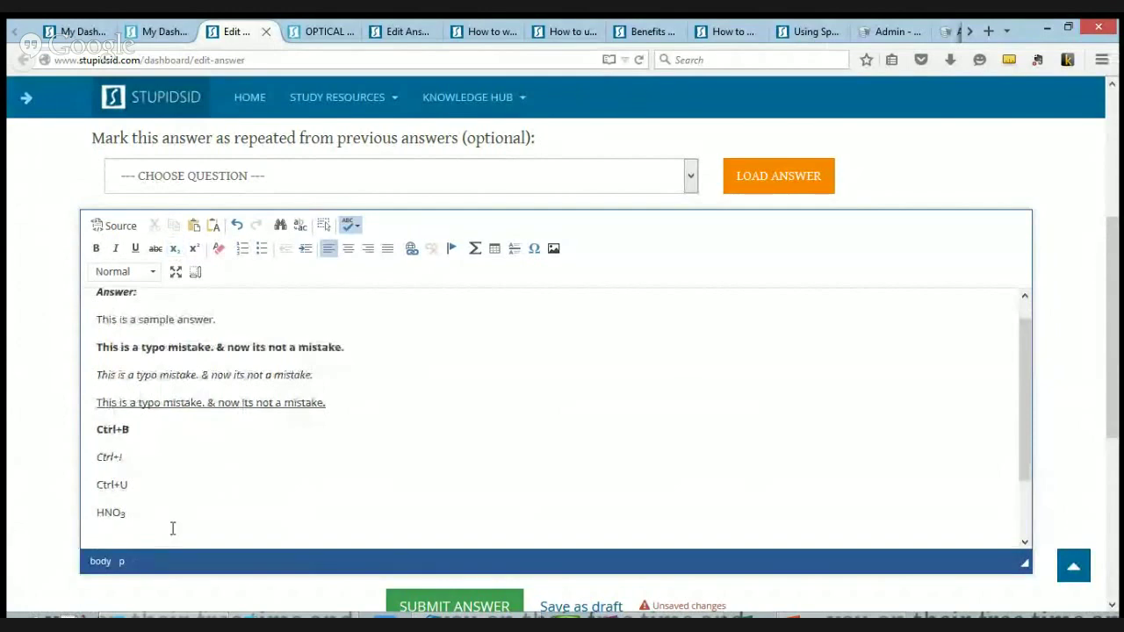
pyautogui.press('BackSpace')
pyautogui.moveTo(122, 513); pyautogui.dragTo(125, 516)
pyautogui.click(131, 516)
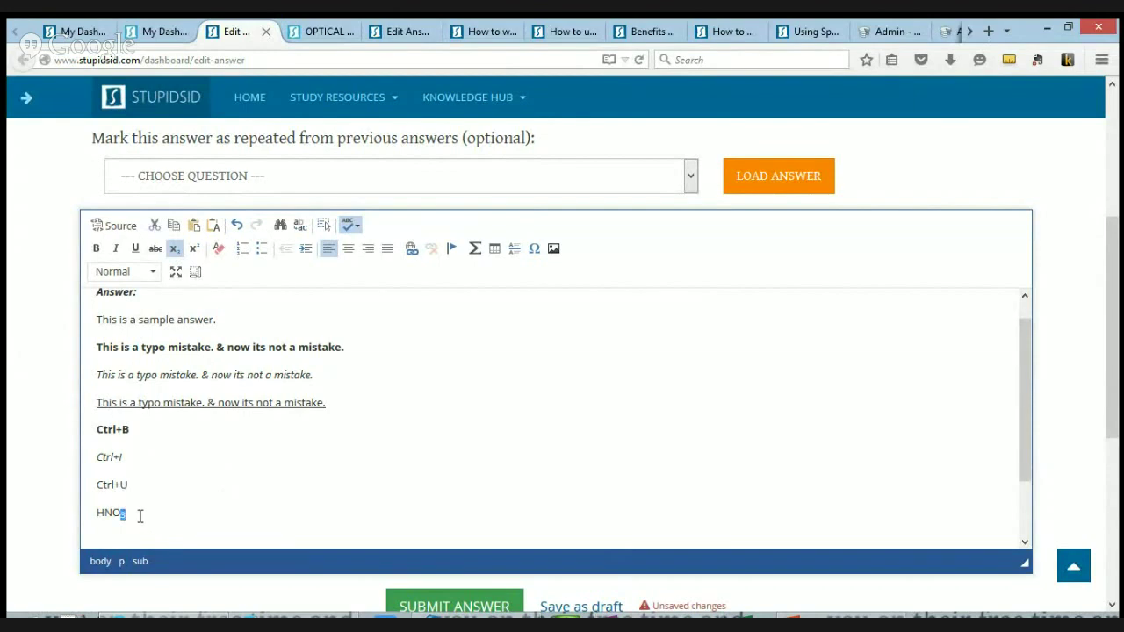
pyautogui.click(141, 517)
# Add a line reading "x-squared" below the chemical formula and remove the subscript formatting from it
pyautogui.press('Return')
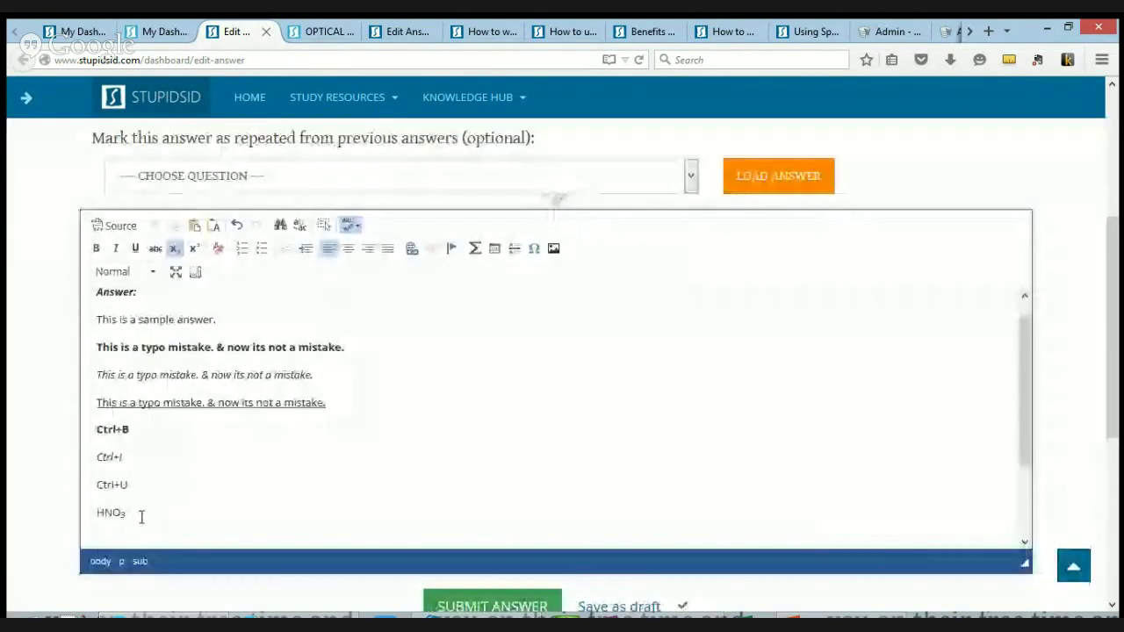
pyautogui.write('H-')
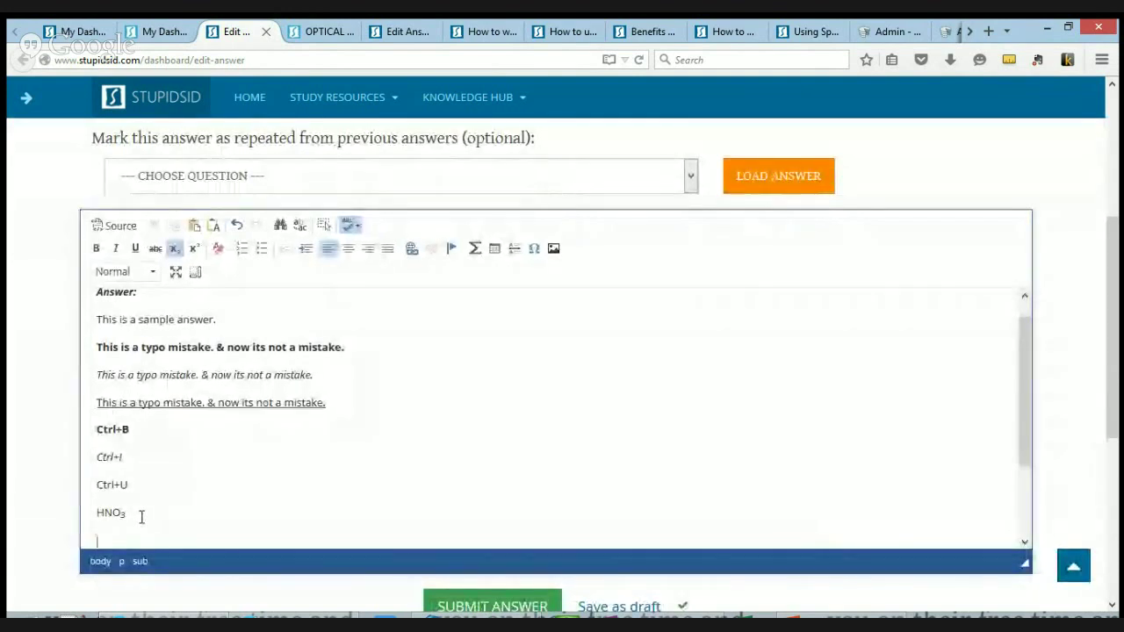
pyautogui.write('squa')
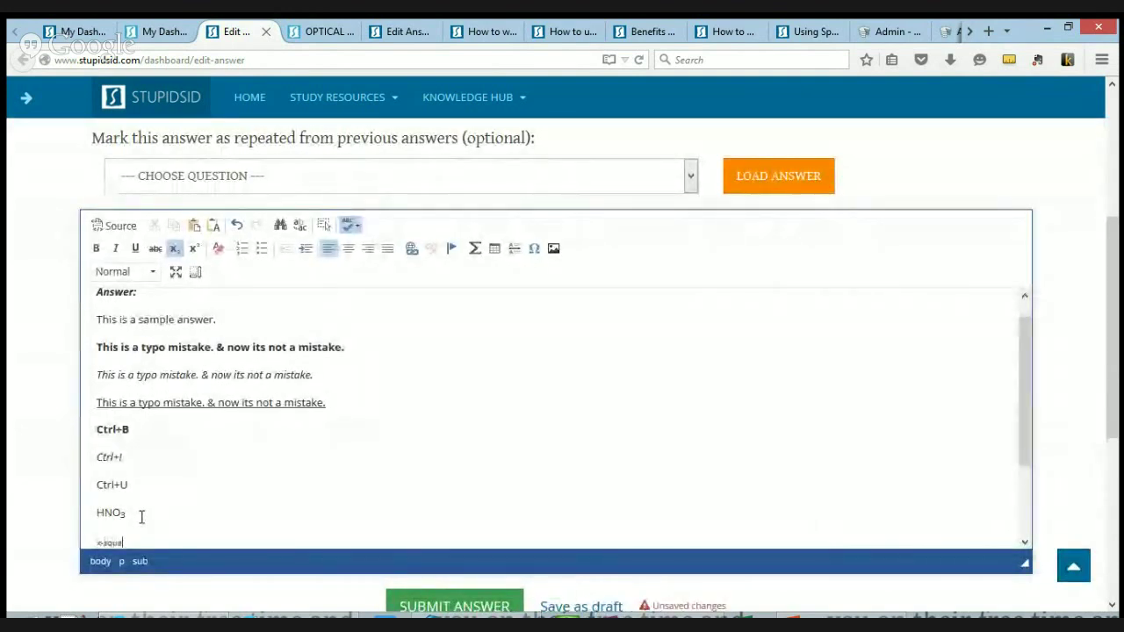
pyautogui.write('red')
pyautogui.hotkey('shift', 'Home')
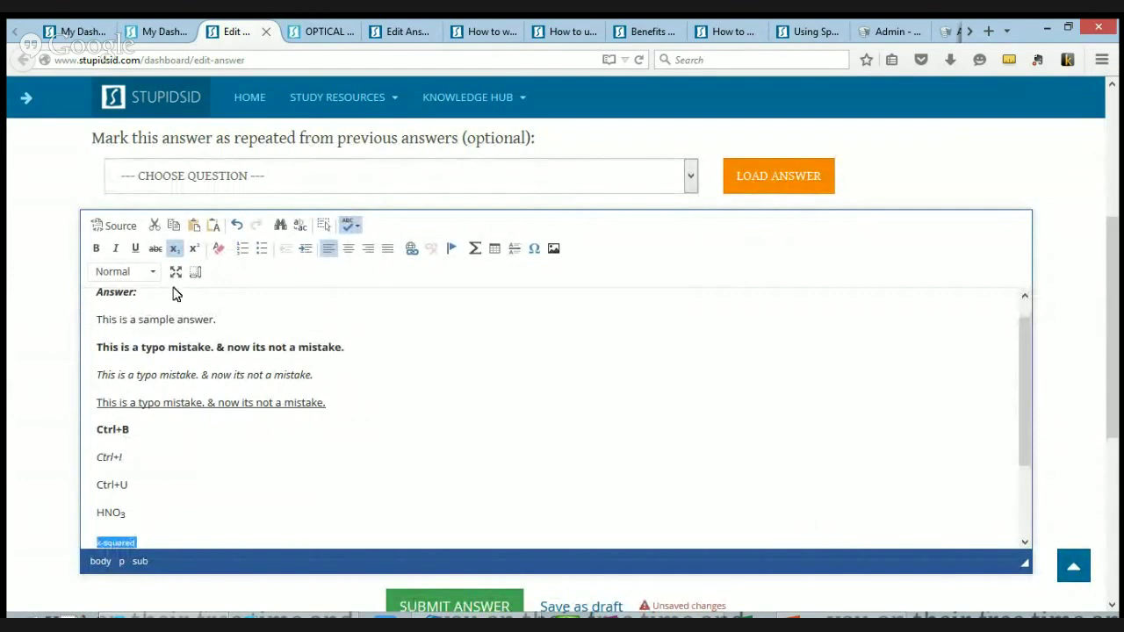
pyautogui.click(174, 249)
pyautogui.click(170, 540)
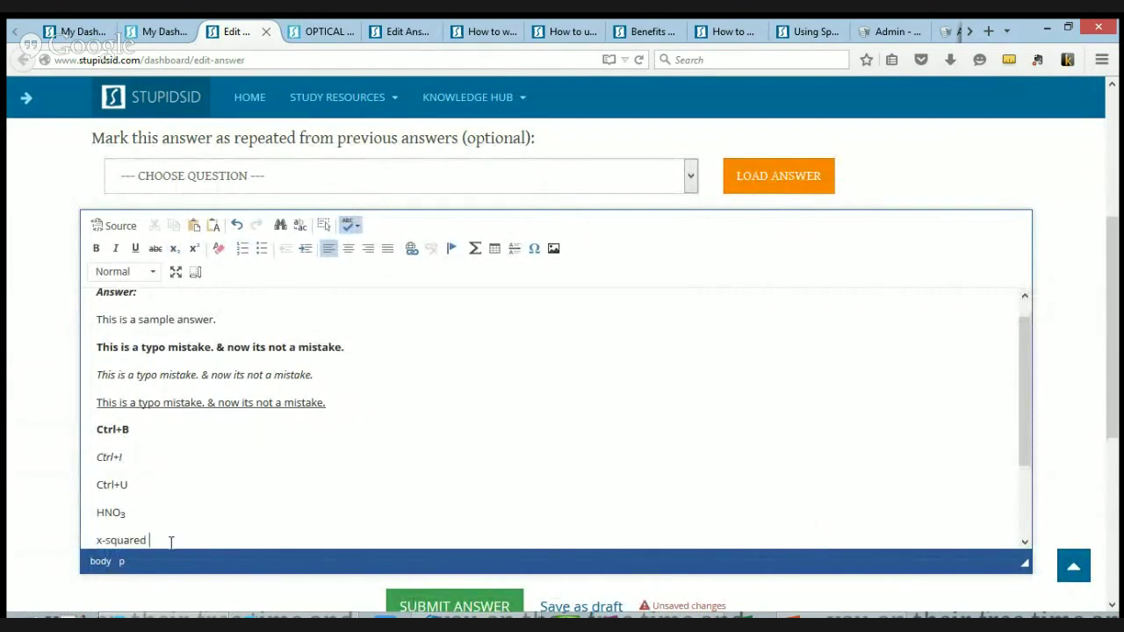
# Extend the "x-squared" line with ": x2" and make the 2 a superscript
pyautogui.write(': x2^')
pyautogui.moveTo(180, 536); pyautogui.dragTo(161, 537)
pyautogui.click(160, 538)
pyautogui.press('Delete')
pyautogui.hotkey('shift', 'Right')
pyautogui.click(194, 249)
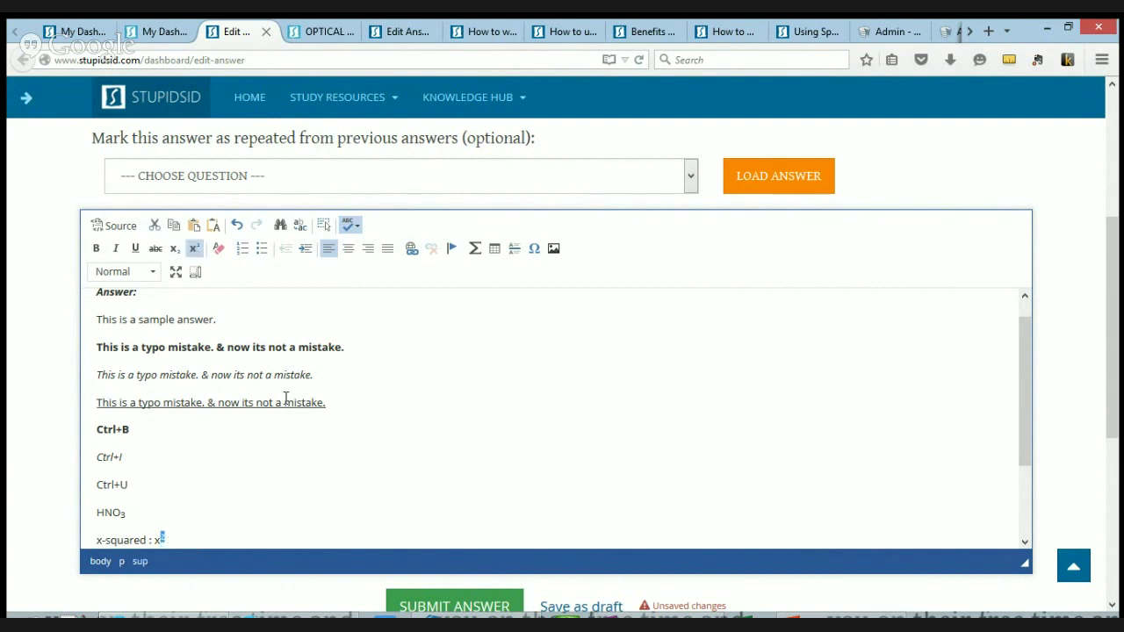
pyautogui.click(201, 539)
# Strike through the whole "x-squared" line, including its superscript
pyautogui.press('Return')
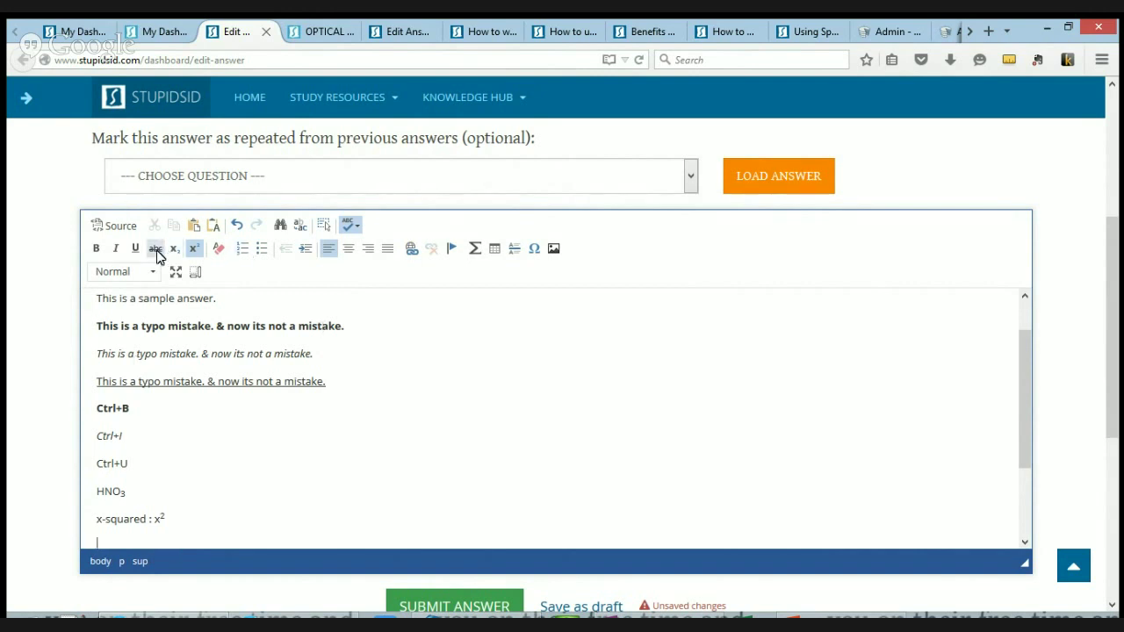
pyautogui.moveTo(193, 519); pyautogui.dragTo(75, 508)
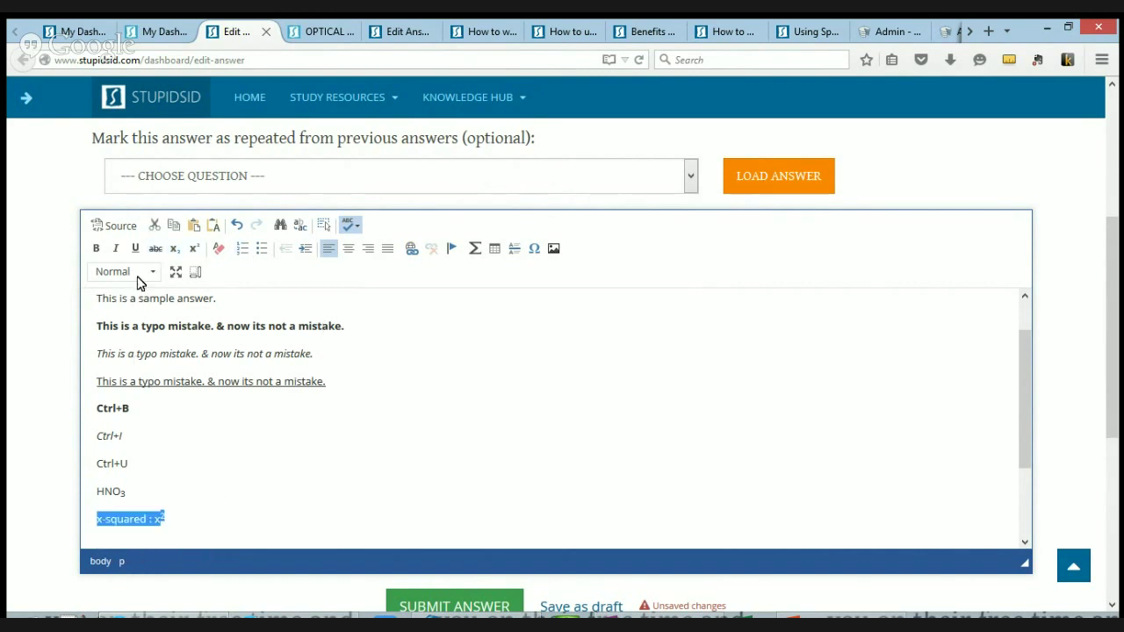
pyautogui.click(155, 249)
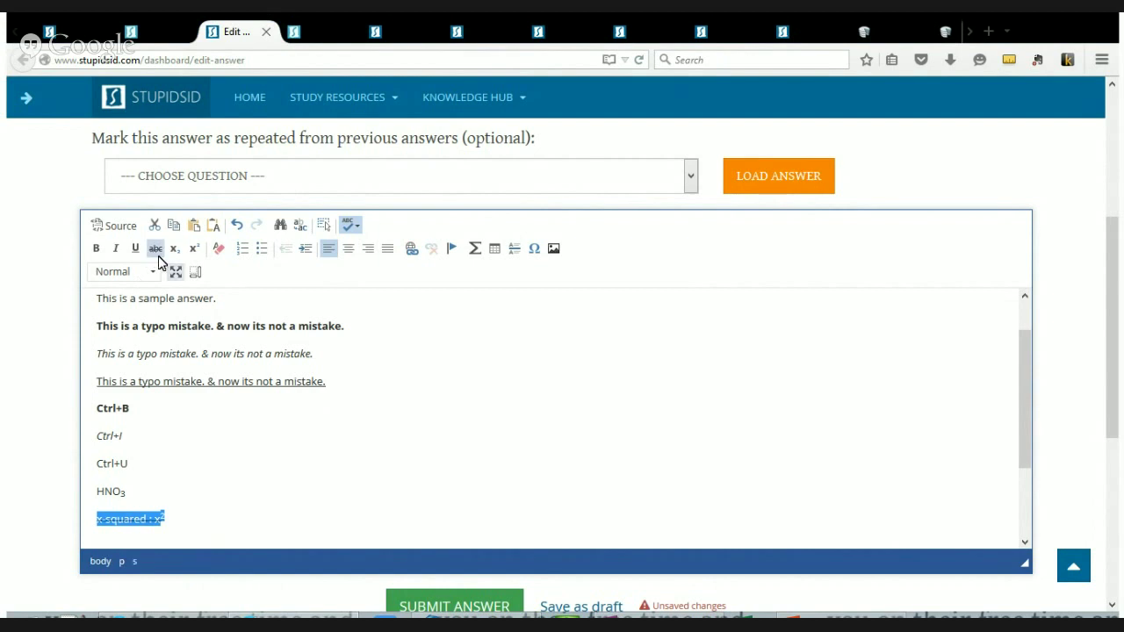
pyautogui.click(223, 519)
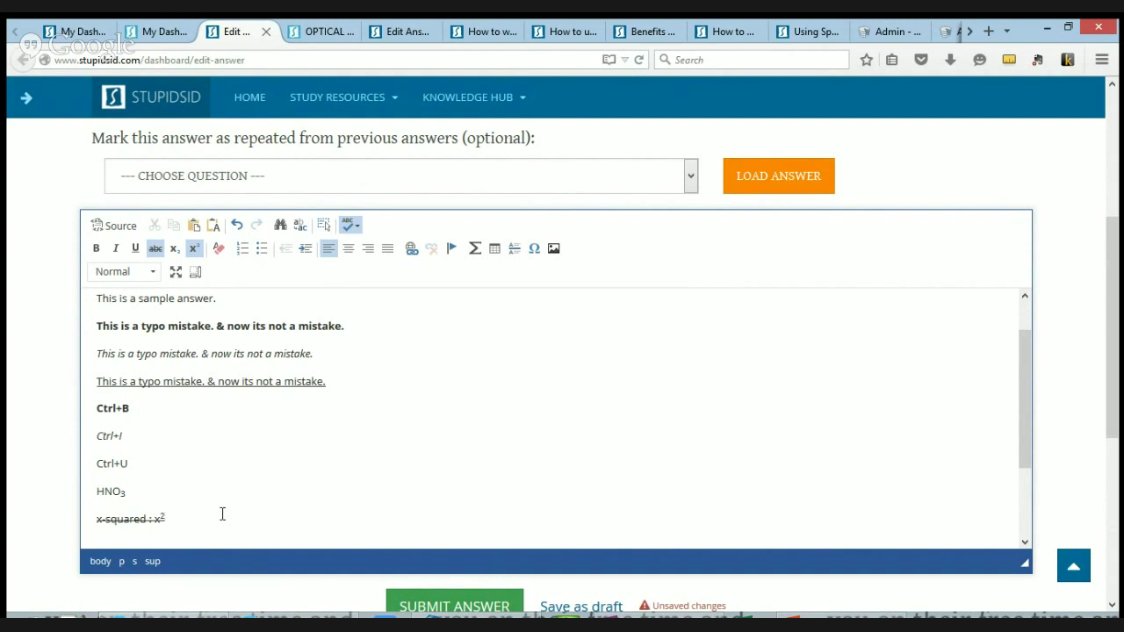
pyautogui.moveTo(155, 516); pyautogui.dragTo(88, 522)
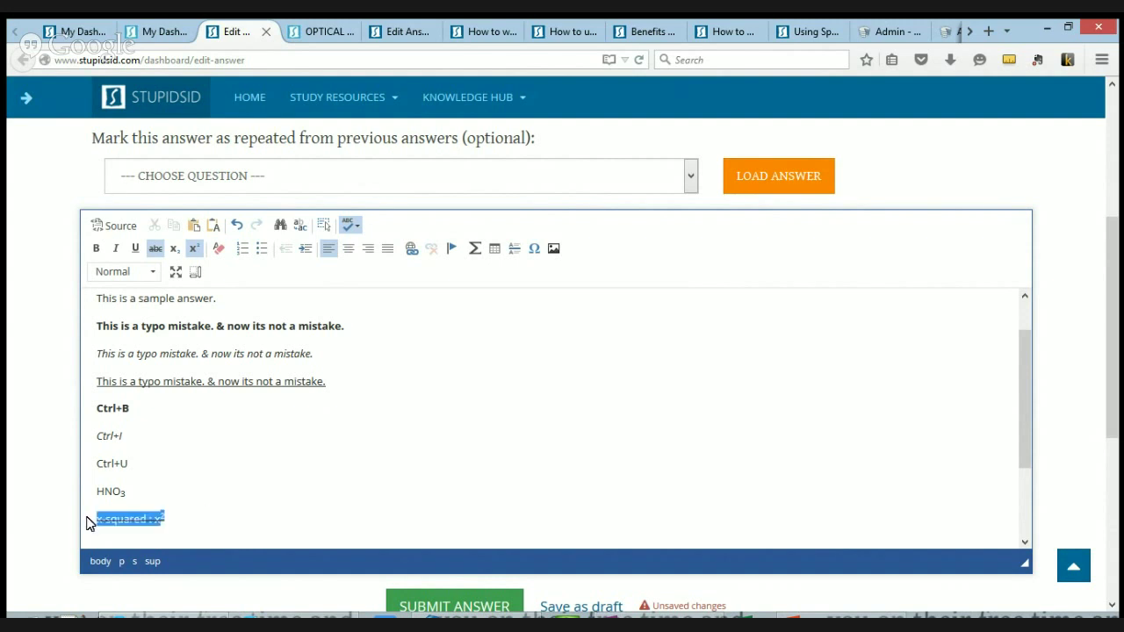
pyautogui.click(205, 525)
# Add the line "Why would I need bullet lists?" below the struck-through text, without strikethrough or superscript formatting
pyautogui.press('Return')
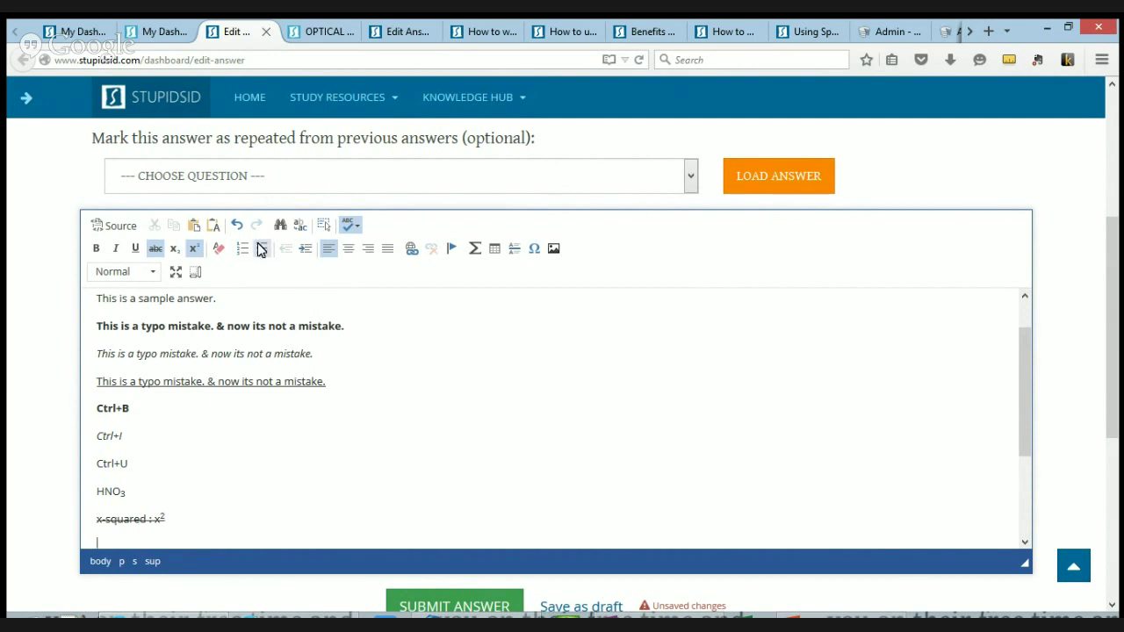
pyautogui.scroll(-2, 237, 447)
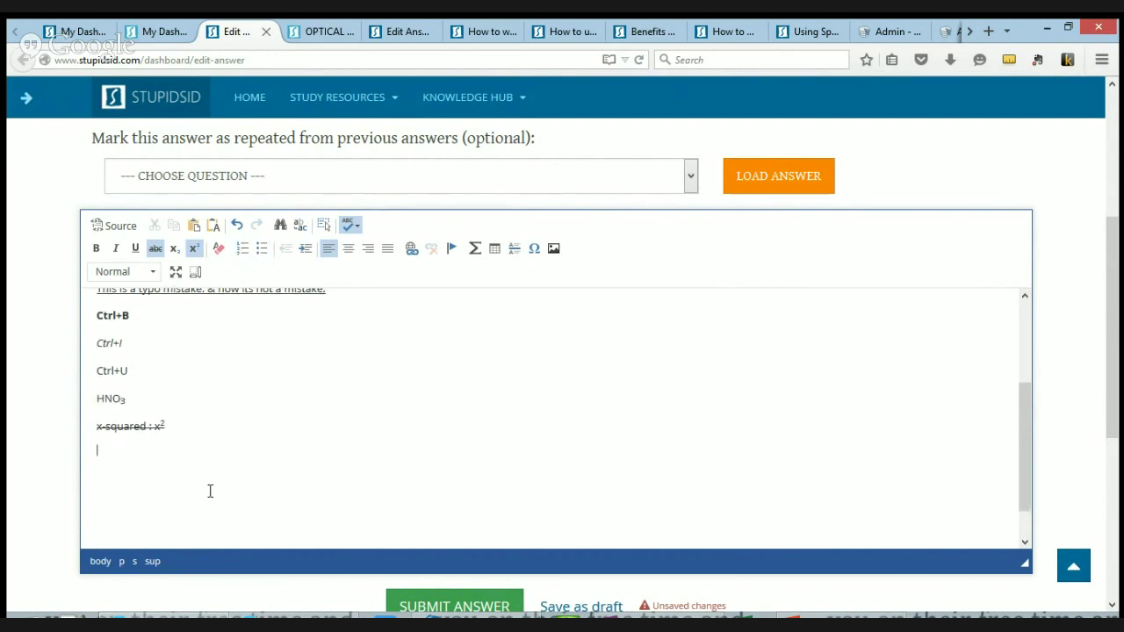
pyautogui.write('Why wou')
pyautogui.hotkey('shift', 'Home')
pyautogui.click(219, 248)
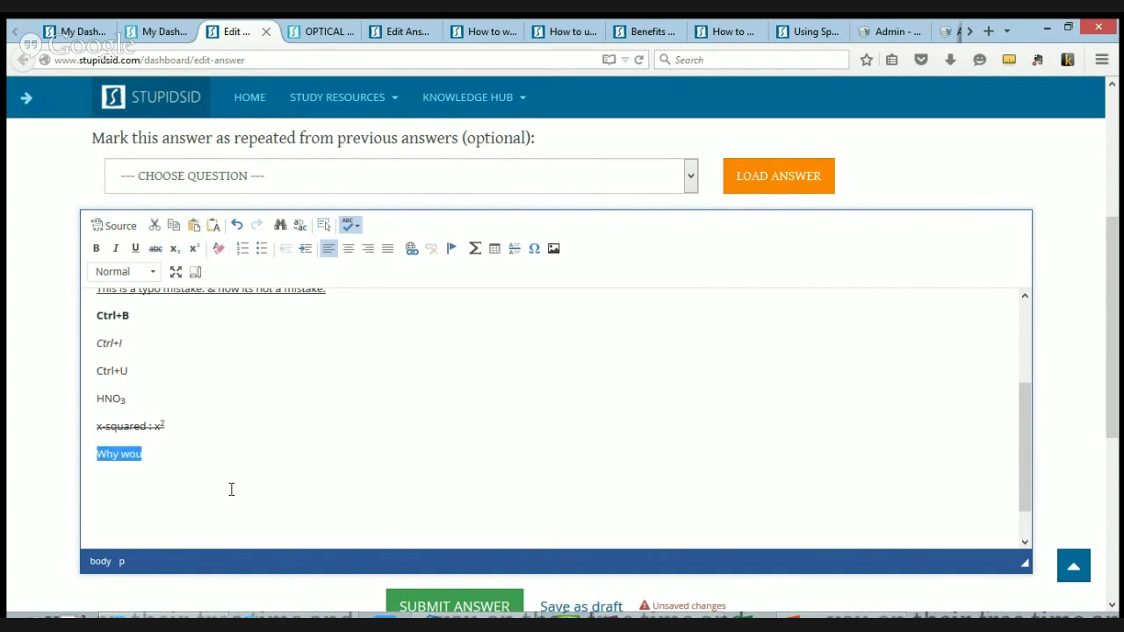
pyautogui.click(199, 451)
pyautogui.write('ld')
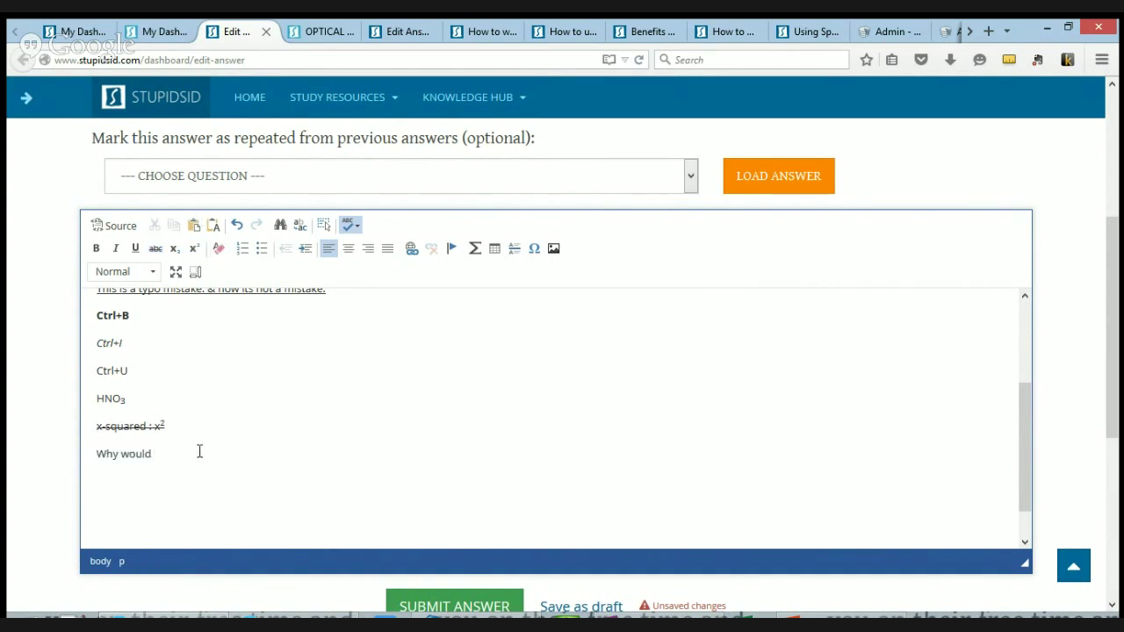
pyautogui.write(' I need bullet lists?')
# Add three separate lines below the question reading "Reason 1", "Reason 2" and "Reason 3"
pyautogui.press('Return')
pyautogui.write('Reason 1')
pyautogui.press('Return')
pyautogui.write('Reason 2')
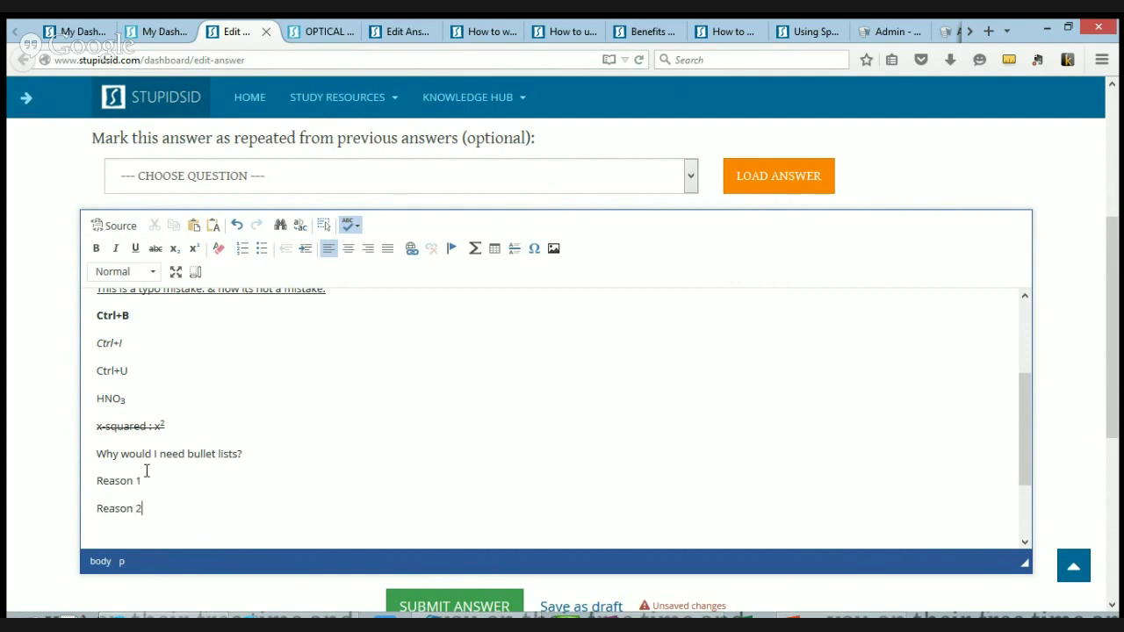
pyautogui.press('Return')
pyautogui.write('Reason 3')
pyautogui.press('Return')
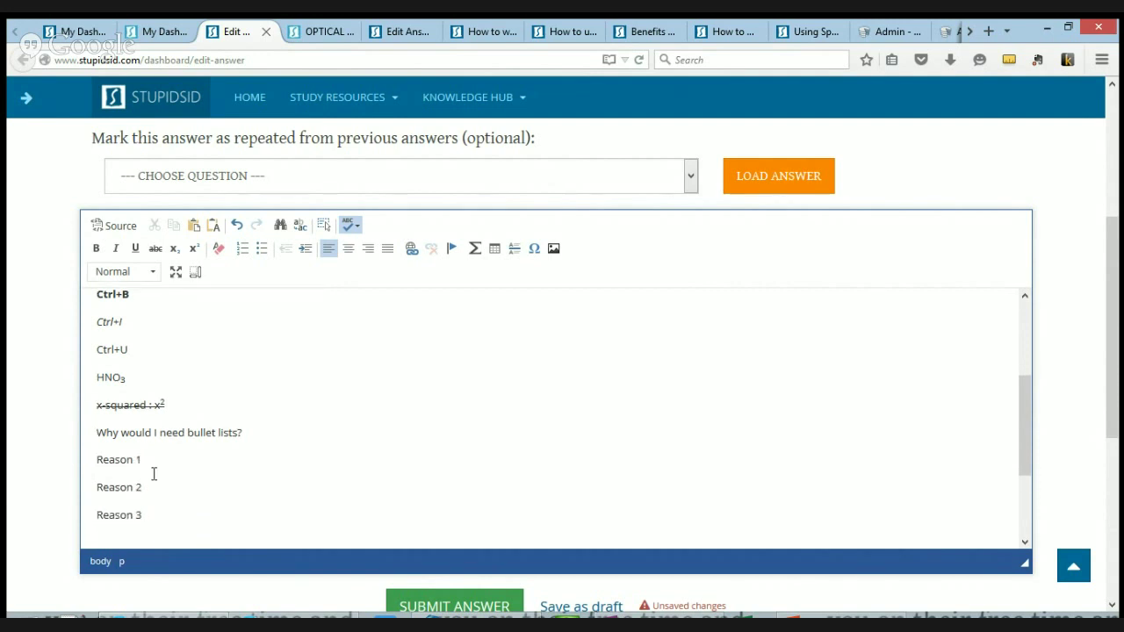
# Turn the three "Reason" lines into a bulleted list
pyautogui.moveTo(165, 515); pyautogui.dragTo(97, 466)
pyautogui.click(97, 466)
pyautogui.click(153, 458)
pyautogui.moveTo(102, 460); pyautogui.dragTo(114, 511)
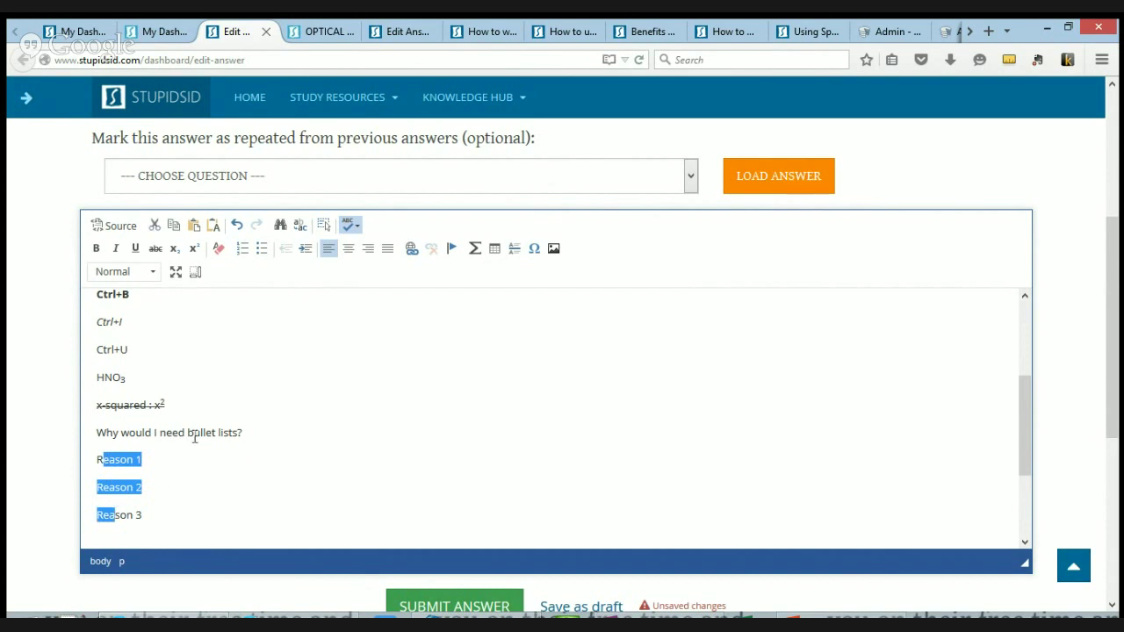
pyautogui.click(261, 251)
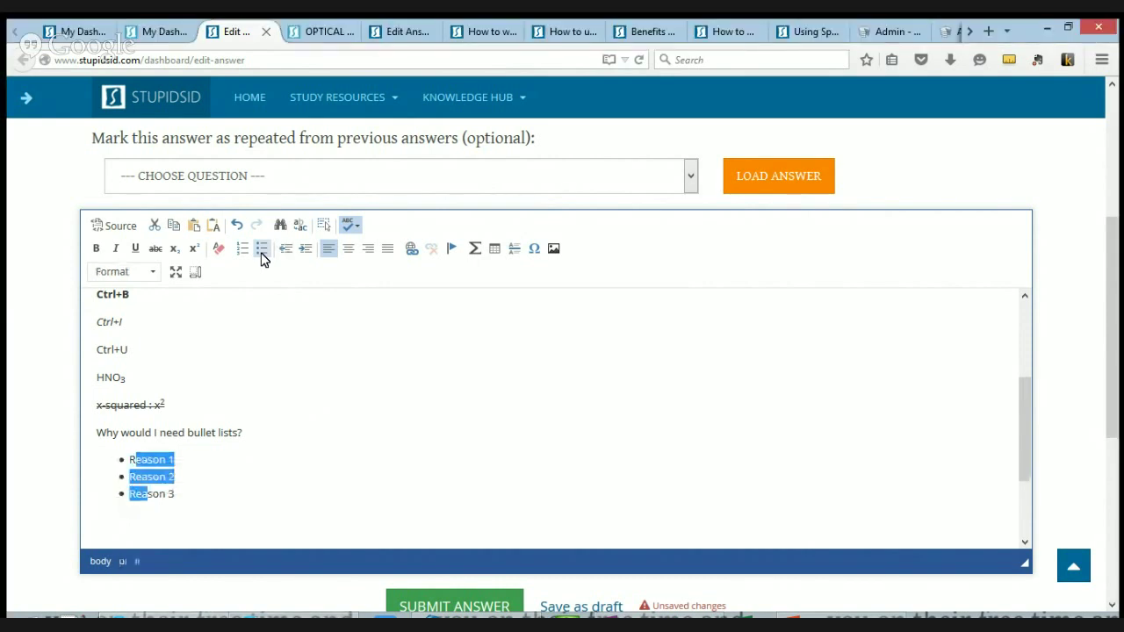
pyautogui.click(210, 495)
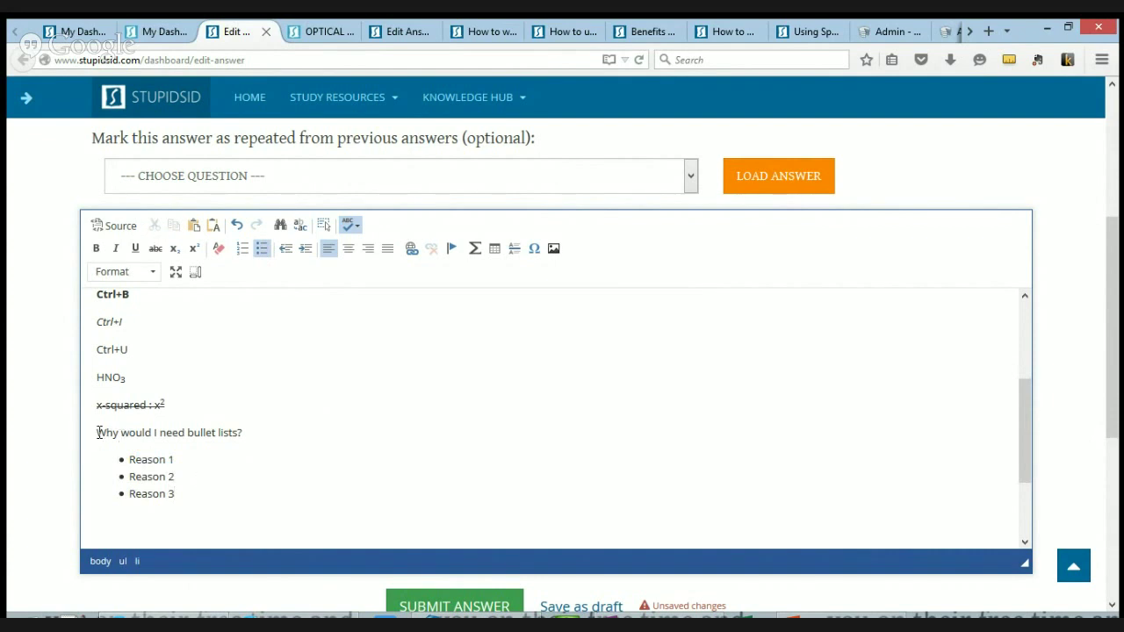
# Convert the bulleted list of three reasons into a numbered list
pyautogui.moveTo(98, 432); pyautogui.dragTo(190, 495)
pyautogui.click(192, 496)
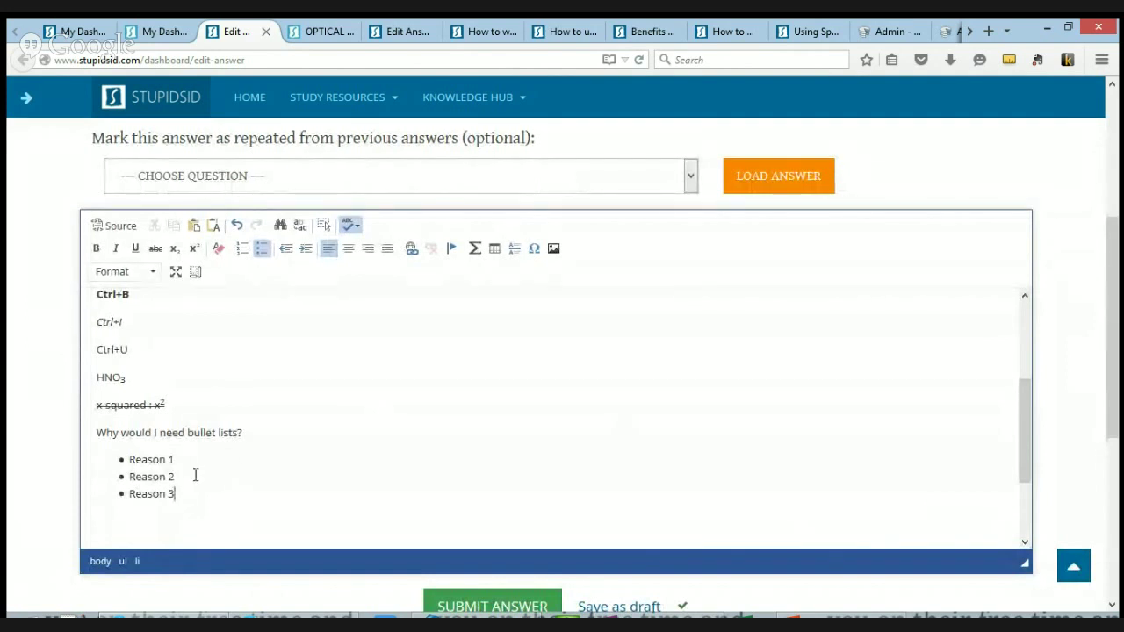
pyautogui.moveTo(184, 494); pyautogui.dragTo(122, 466)
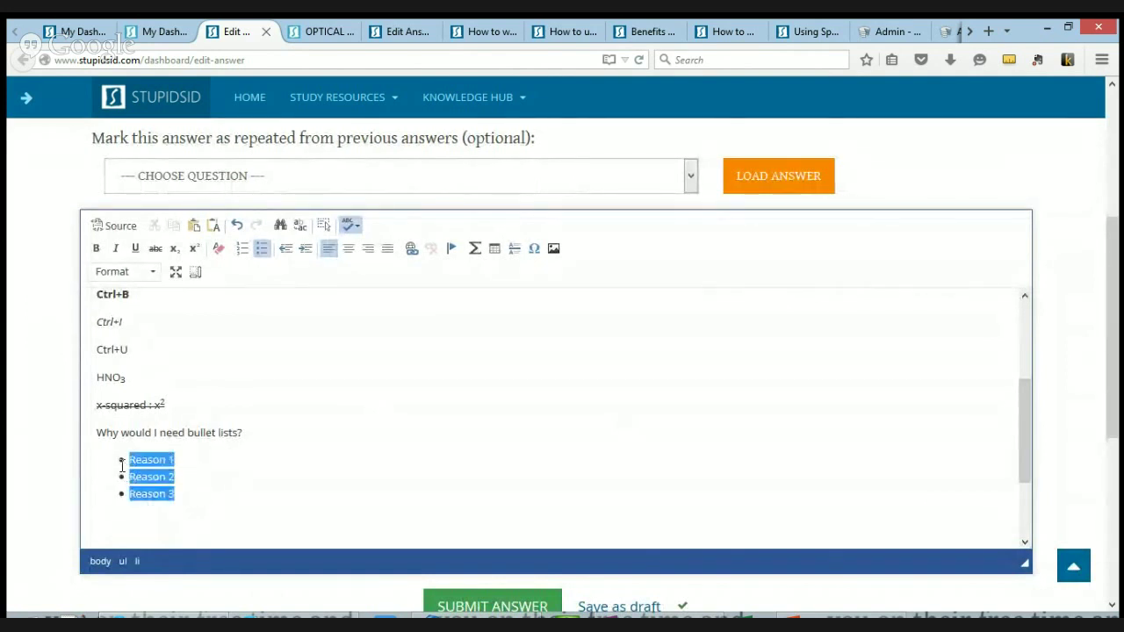
pyautogui.click(243, 253)
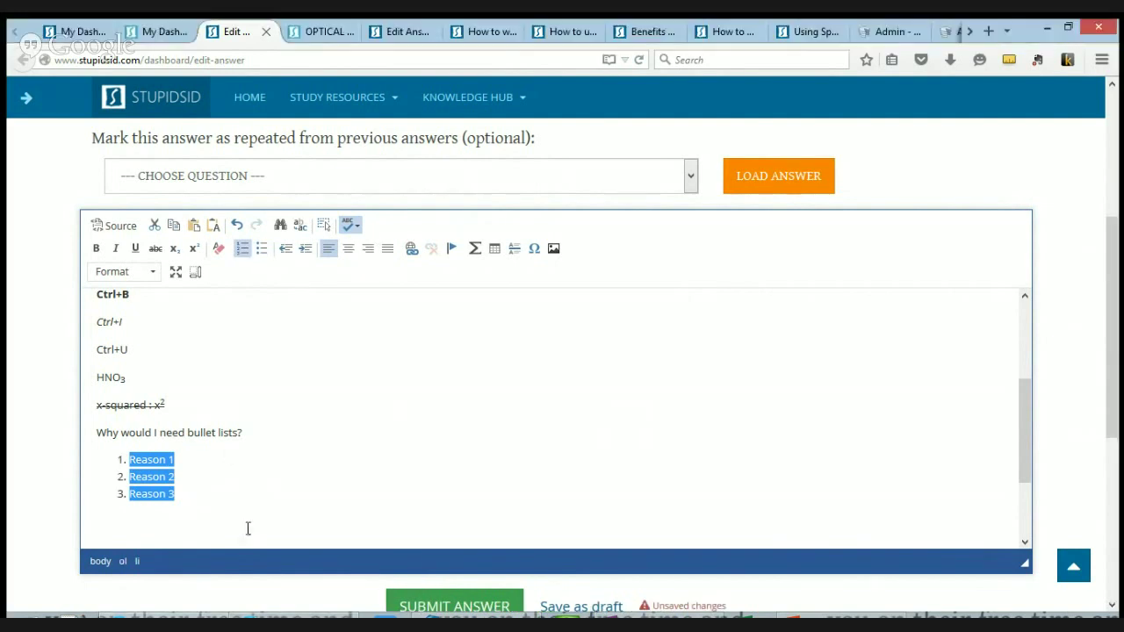
pyautogui.click(184, 459)
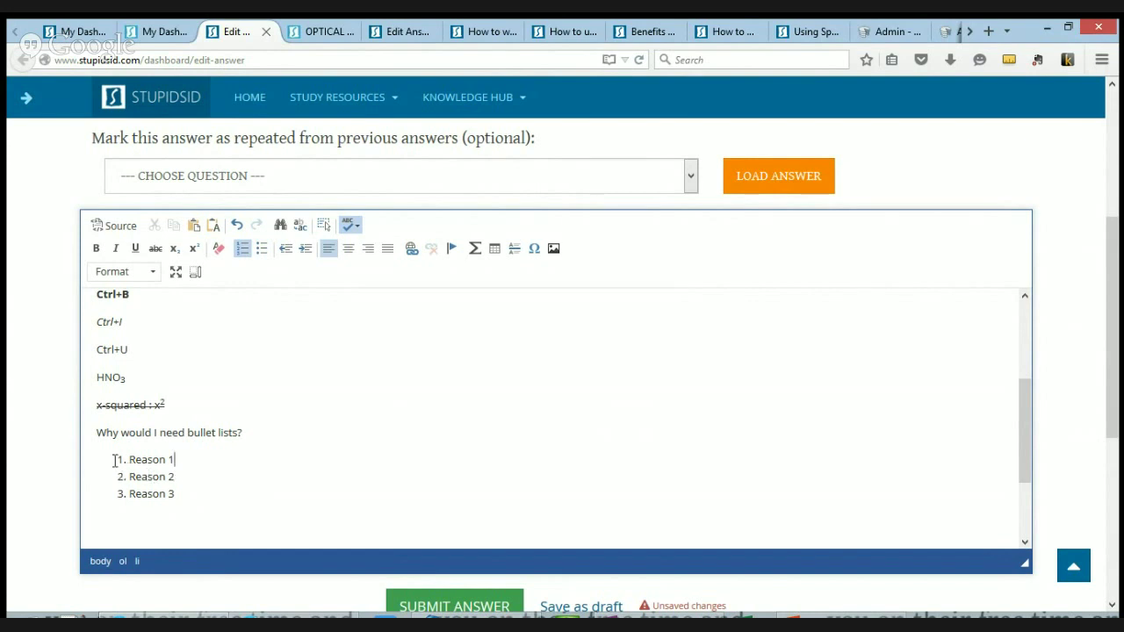
# Rename the three numbered list items as "Point #1", "Point #2" and "Point #3"
pyautogui.moveTo(131, 460); pyautogui.dragTo(165, 463)
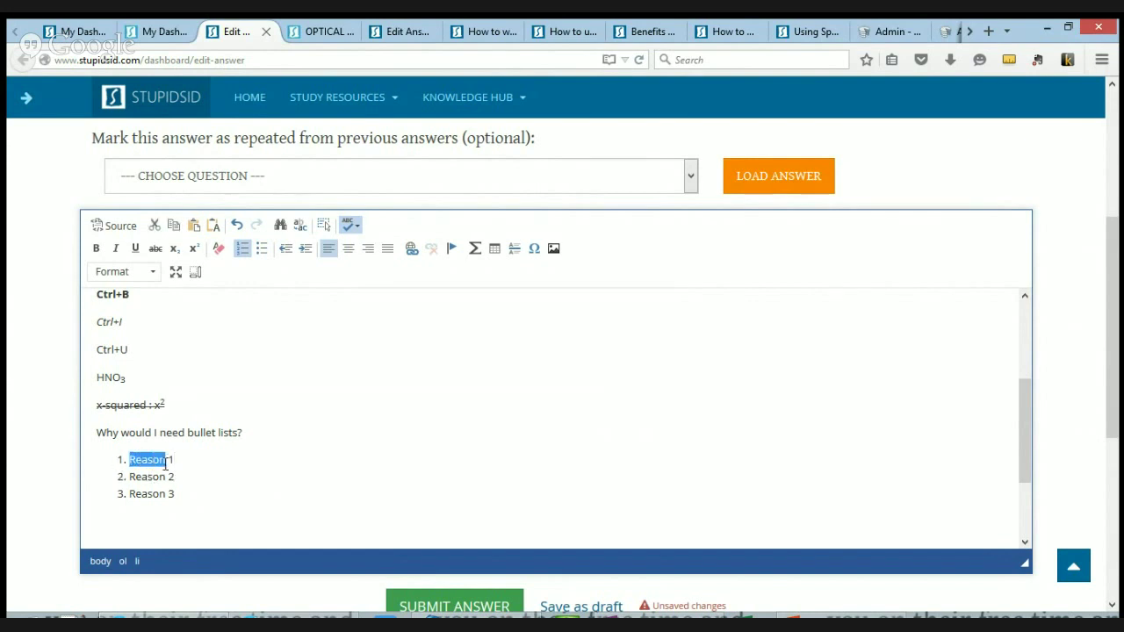
pyautogui.write('Point')
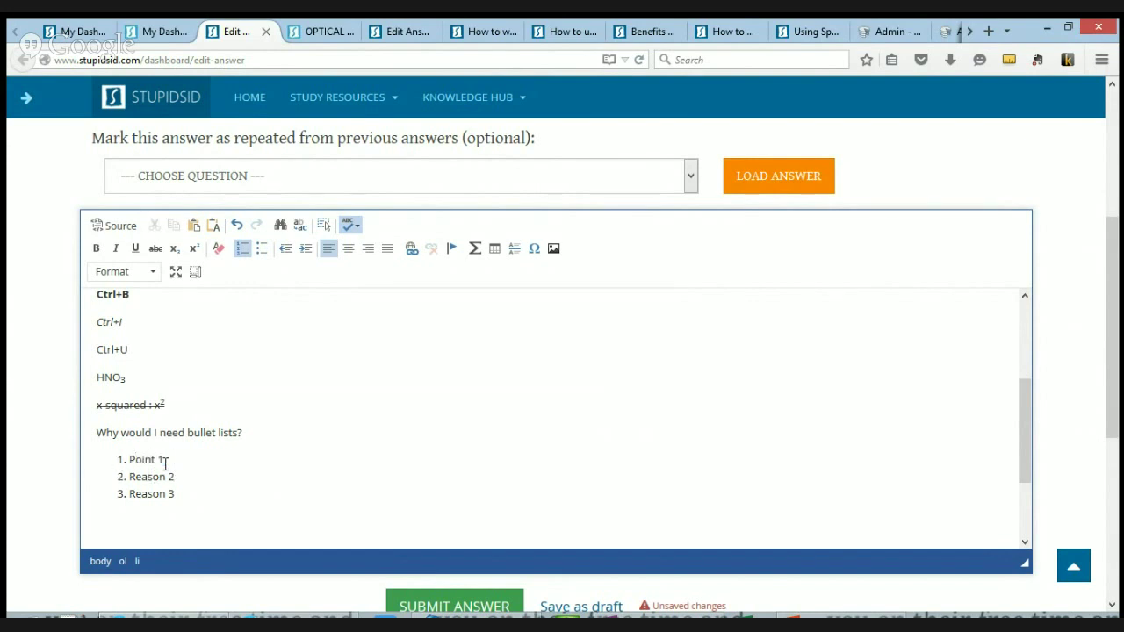
pyautogui.press('Right')
pyautogui.write('#')
pyautogui.press('End')
pyautogui.hotkey('shift', 'Home')
pyautogui.hotkey('ctrl', 'c')
pyautogui.press('Down')
pyautogui.press('Home')
pyautogui.hotkey('shift', 'End')
pyautogui.hotkey('ctrl', 'v')
pyautogui.press('Down')
pyautogui.press('Home')
pyautogui.hotkey('shift', 'End')
pyautogui.hotkey('ctrl', 'v')
pyautogui.press('BackSpace')
pyautogui.write('2')
pyautogui.press('Up')
# Add a fourth list item reading "Point #4" and end the numbered list below it
pyautogui.click(193, 494)
pyautogui.press('Return')
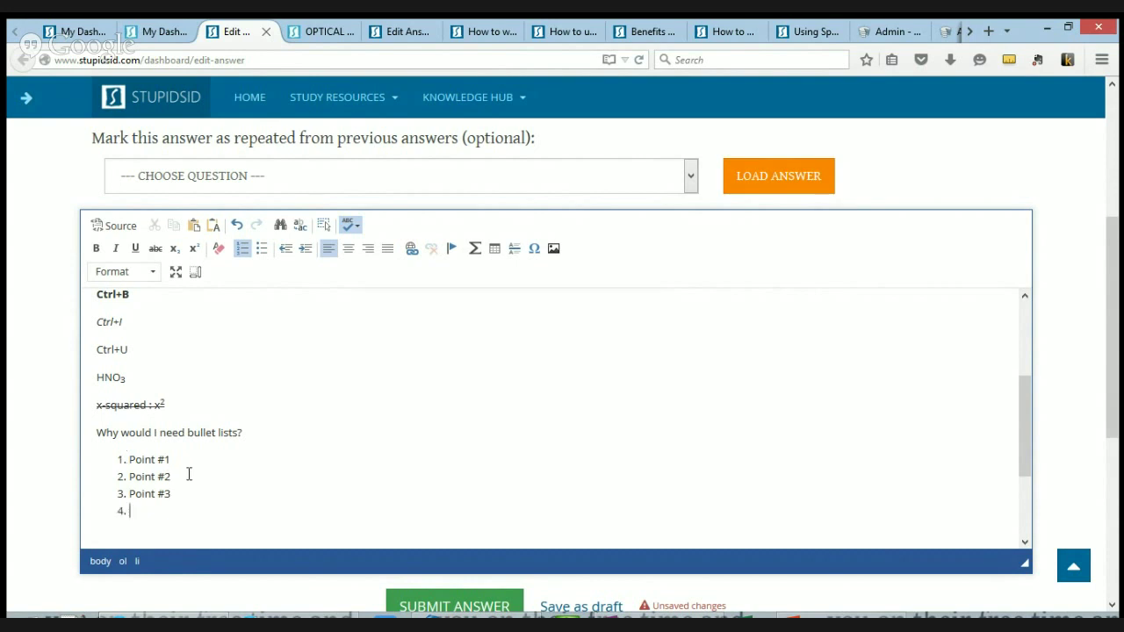
pyautogui.write('Point #4')
pyautogui.press('Return')
pyautogui.press('Return')
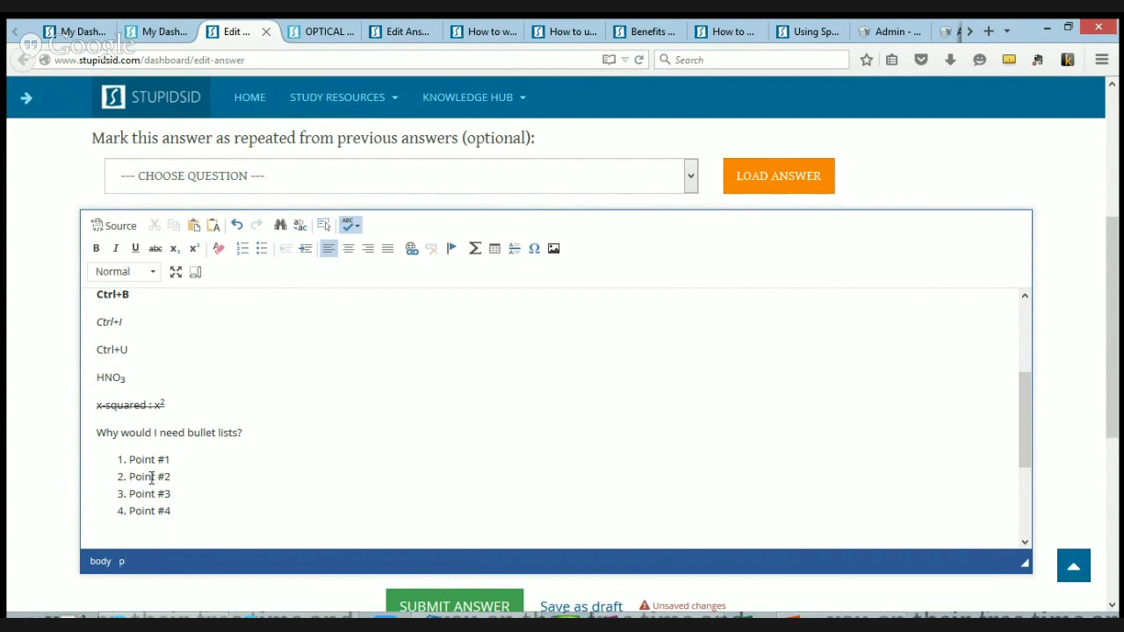
# Set the numbered list's type to Lower Alpha in its list properties
pyautogui.click(145, 509)
pyautogui.rightClick(146, 509)
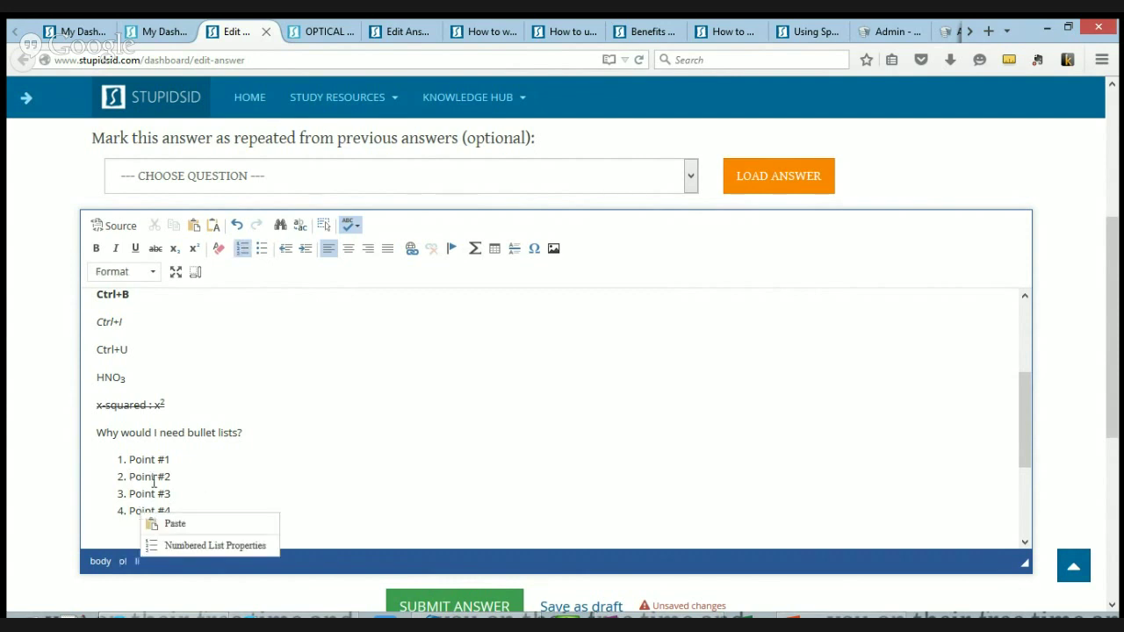
pyautogui.click(153, 478)
pyautogui.rightClick(153, 478)
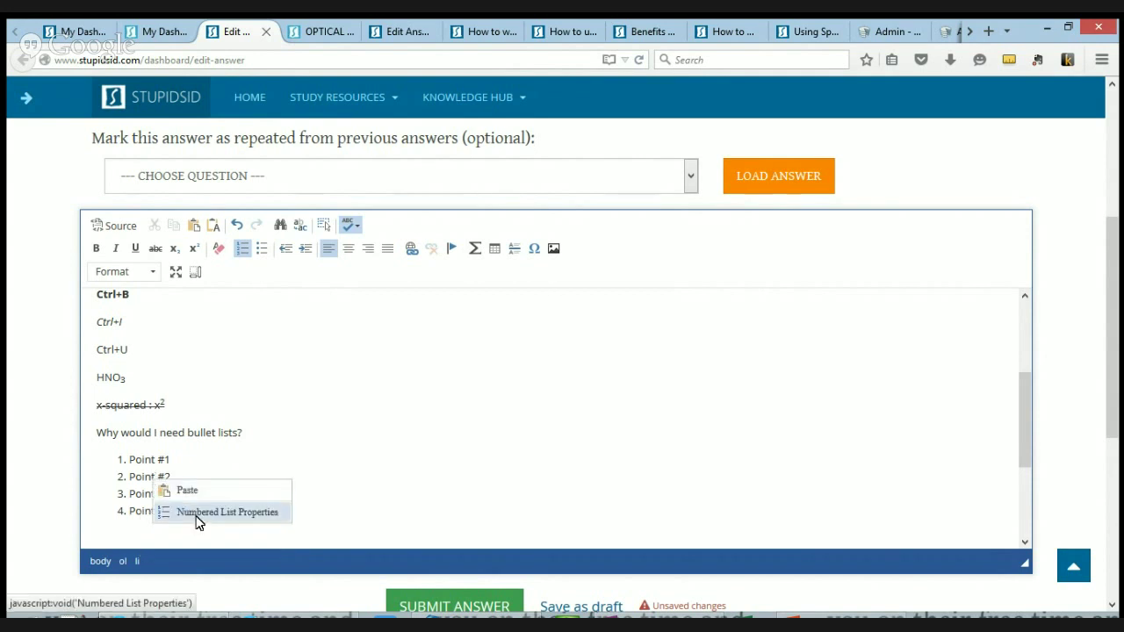
pyautogui.click(198, 521)
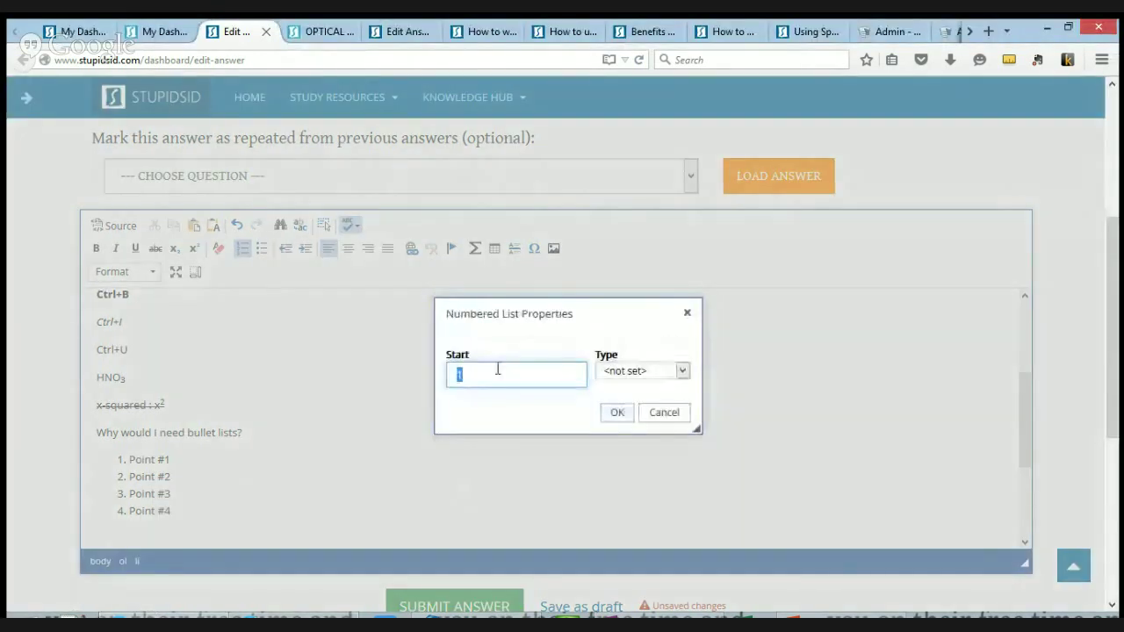
pyautogui.click(638, 375)
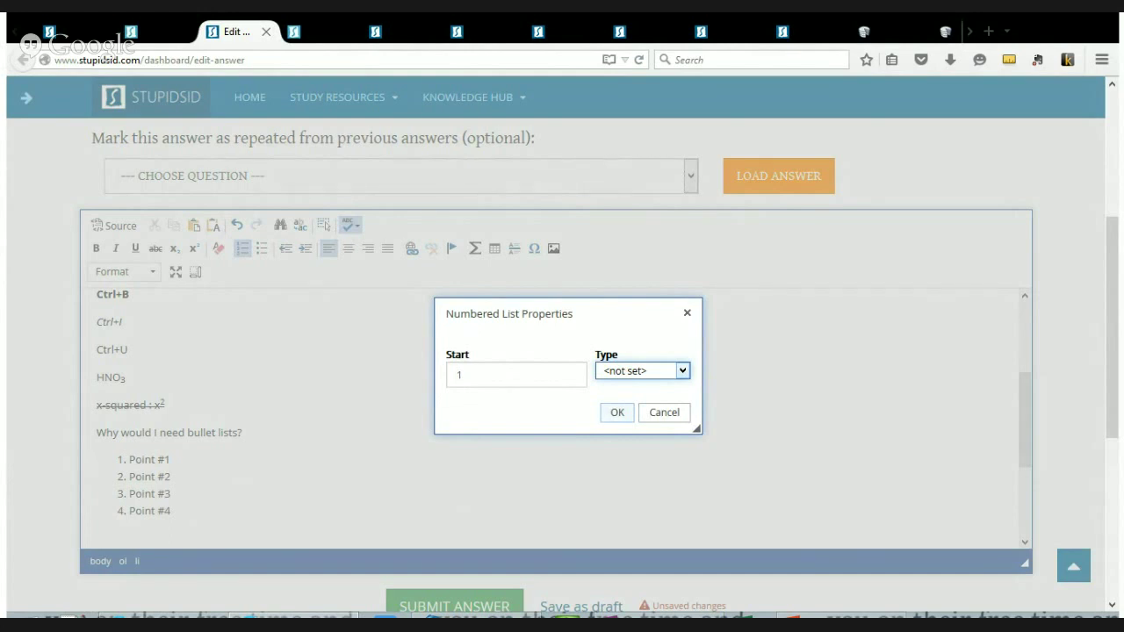
pyautogui.click(633, 426)
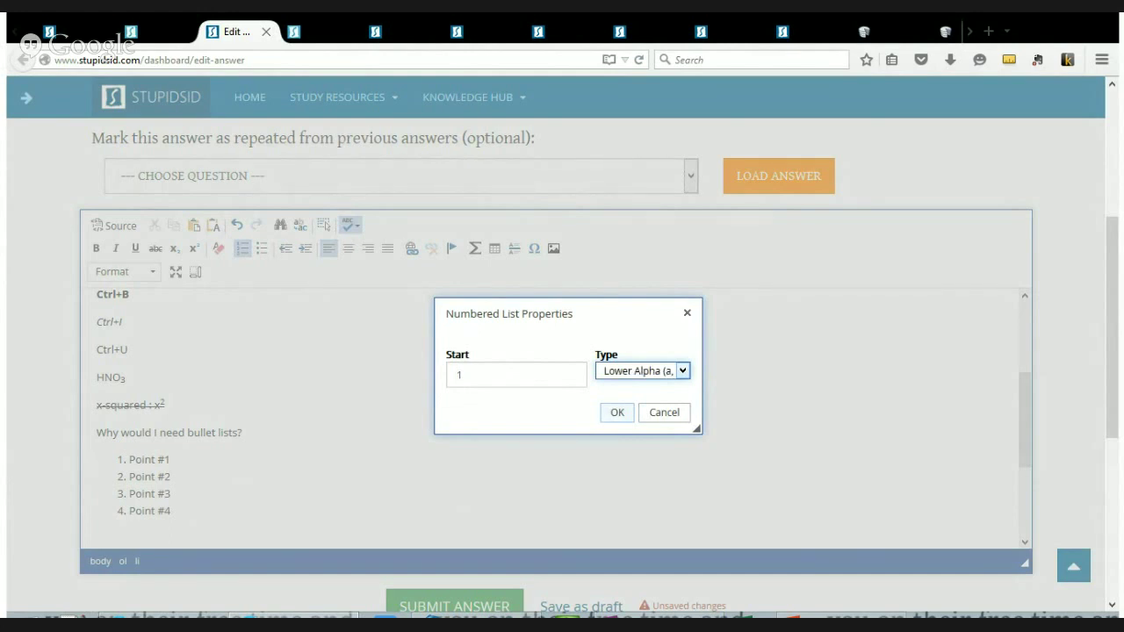
pyautogui.click(619, 415)
# Relabel the four list items as "Point #a", "Point #b", "Point #c" and "Point #d"
pyautogui.click(193, 451)
pyautogui.press('BackSpace')
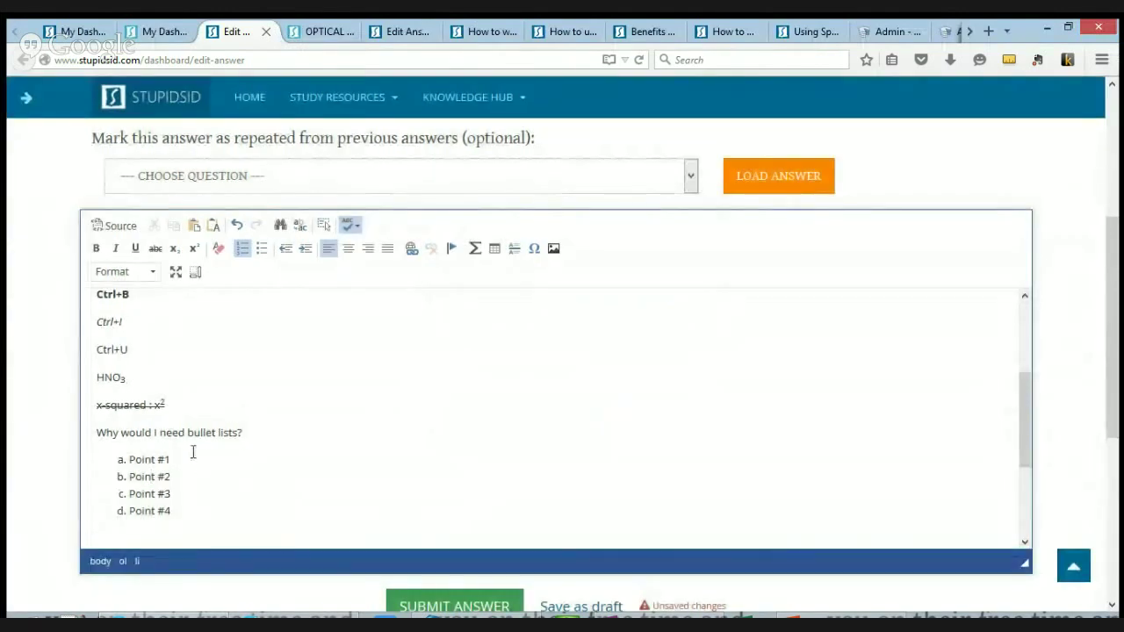
pyautogui.write('a')
pyautogui.press('Down')
pyautogui.press('BackSpace')
pyautogui.write('b')
pyautogui.press('Down')
pyautogui.press('BackSpace')
pyautogui.write('c')
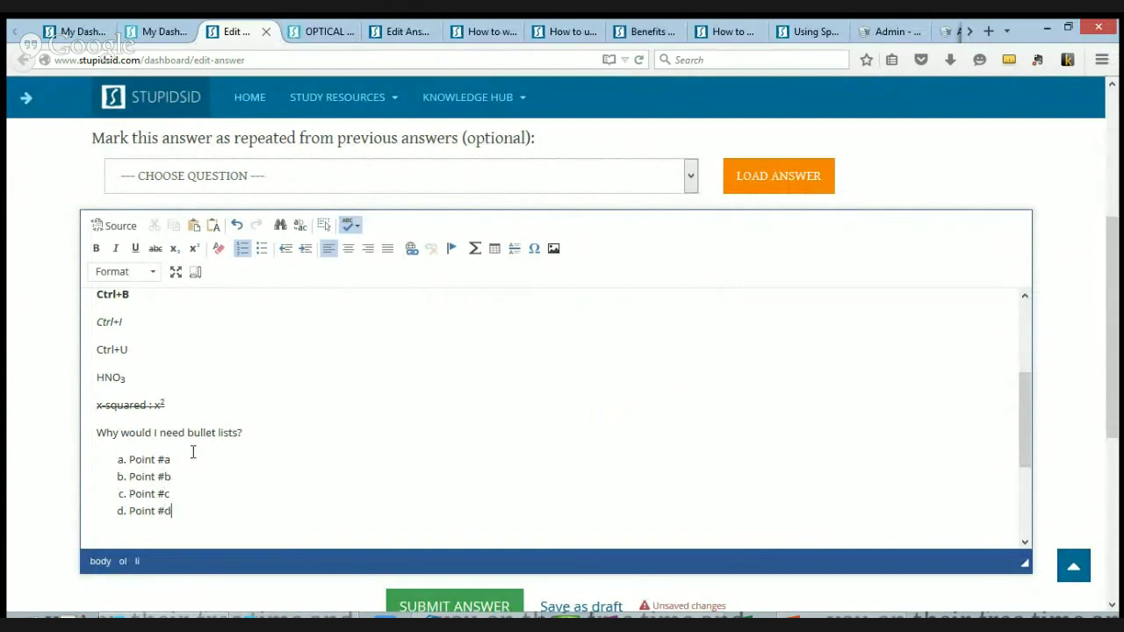
pyautogui.rightClick(141, 510)
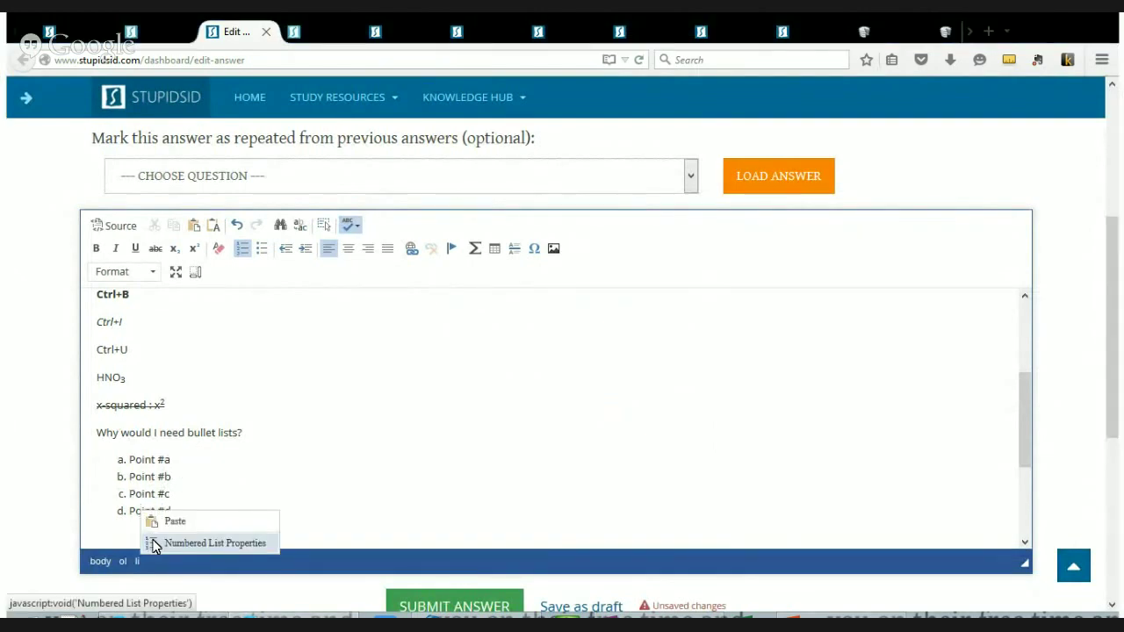
pyautogui.click(132, 493)
pyautogui.rightClick(155, 490)
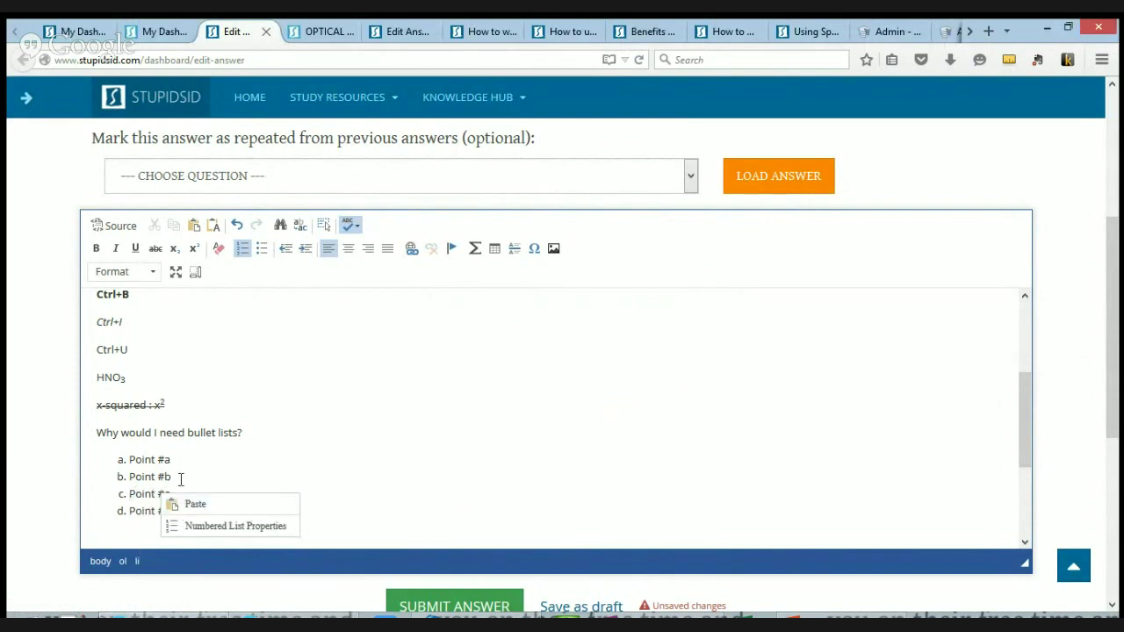
# Split the lettered list after "Point #b" and insert the paragraph "Some other text here.." between the two parts
pyautogui.click(180, 476)
pyautogui.press('Return')
pyautogui.press('Return')
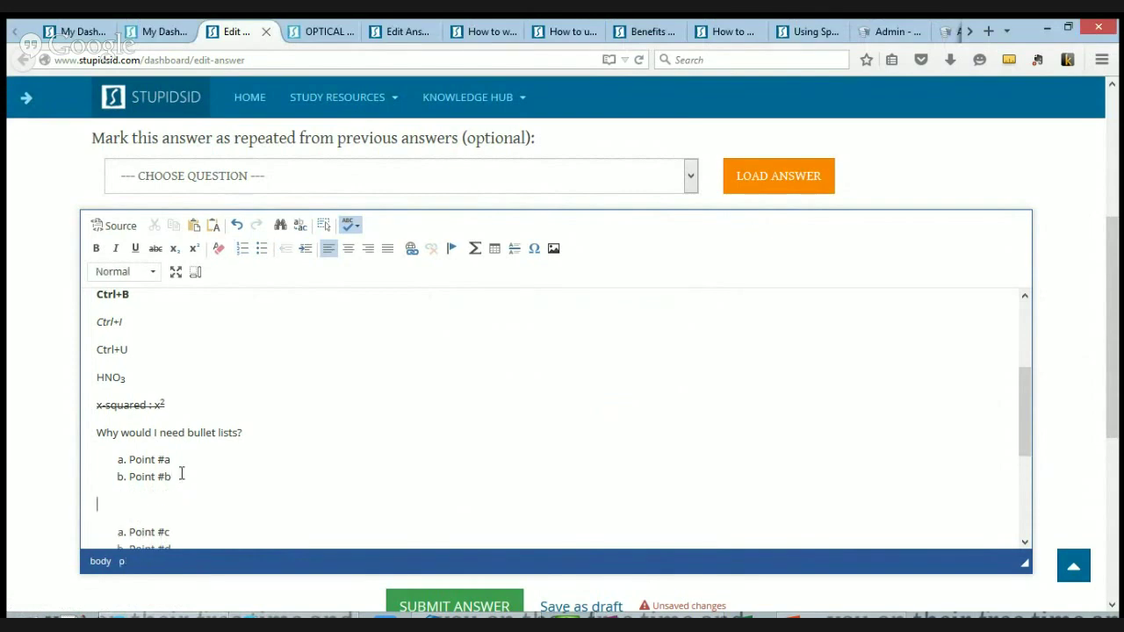
pyautogui.scroll(-2, 181, 471)
pyautogui.rightClick(140, 452)
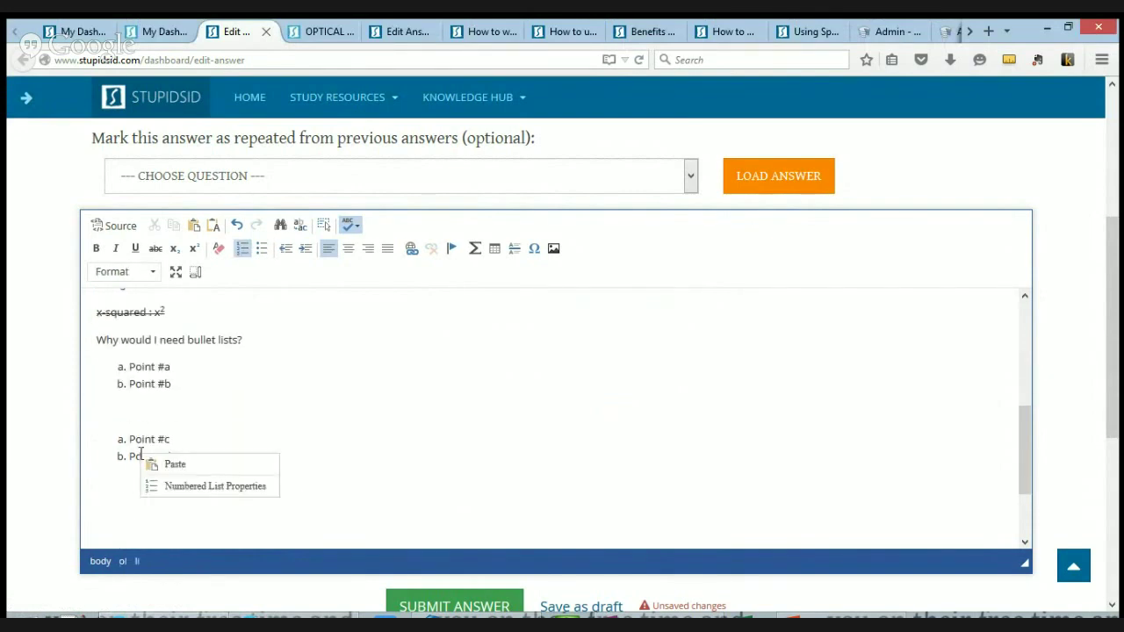
pyautogui.click(134, 411)
pyautogui.write('Some ')
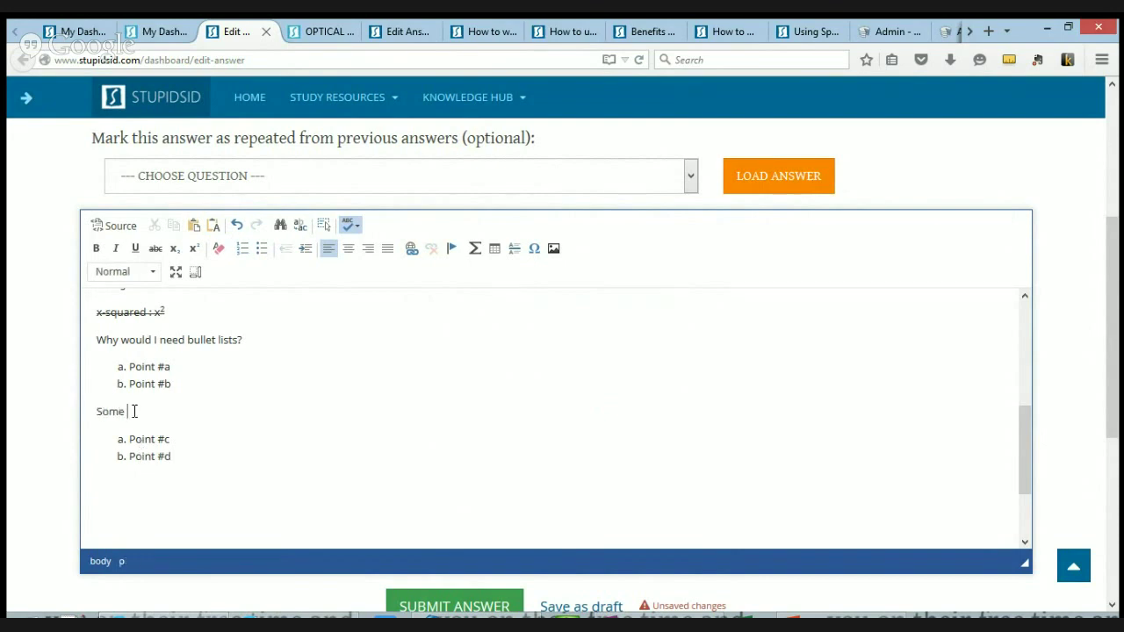
pyautogui.write('other text here..')
# Set the start value of the list containing "Point #c" and "Point #d" to 3
pyautogui.click(137, 439)
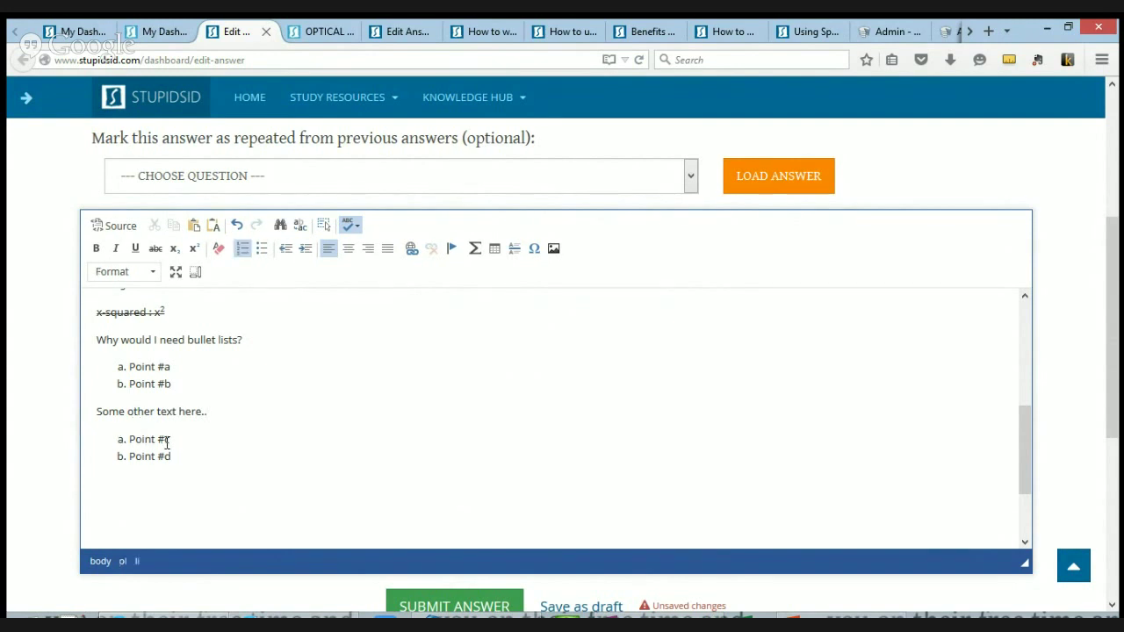
pyautogui.rightClick(145, 439)
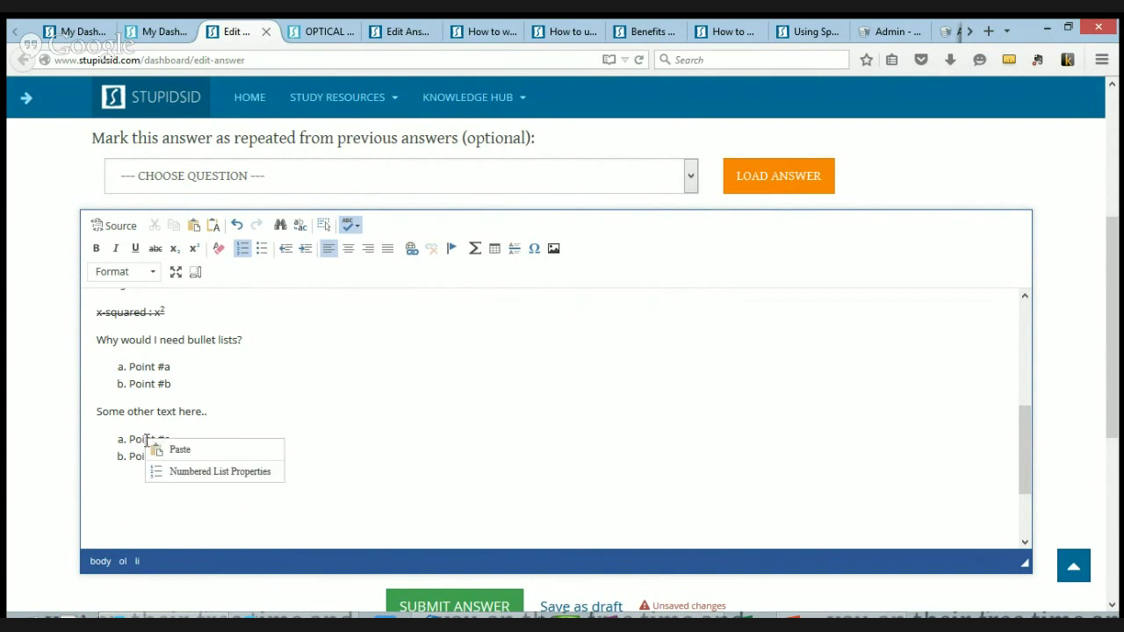
pyautogui.click(166, 473)
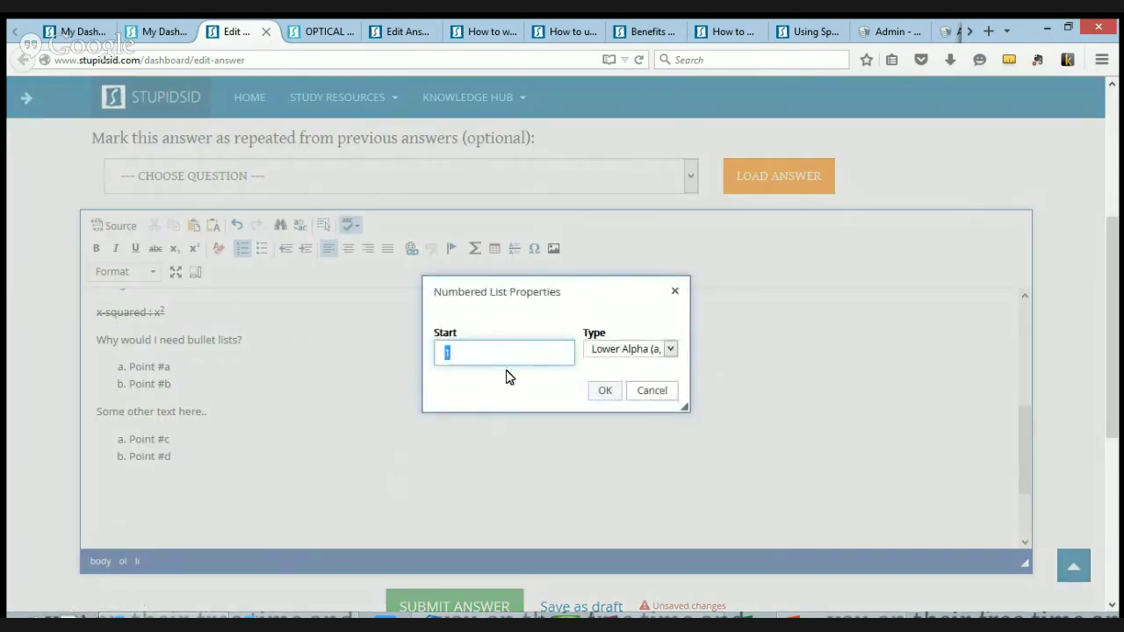
pyautogui.write('3')
pyautogui.click(604, 390)
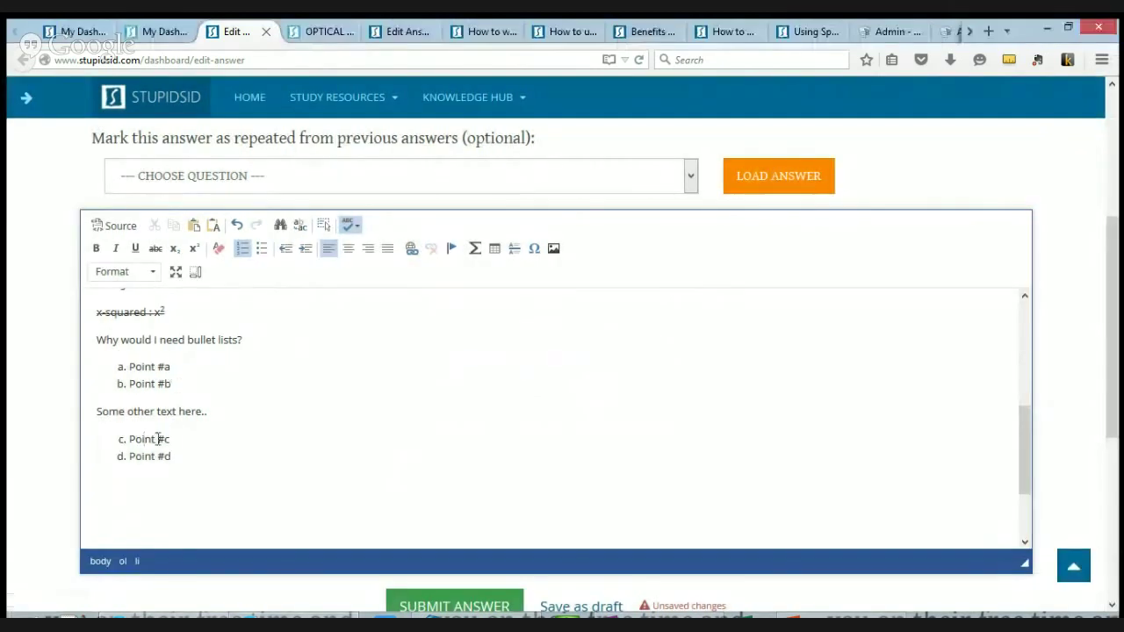
# End the list after "Point #d" and add the paragraph "Continue here.." below it
pyautogui.click(205, 454)
pyautogui.press('Return')
pyautogui.press('Return')
pyautogui.write('Cont')
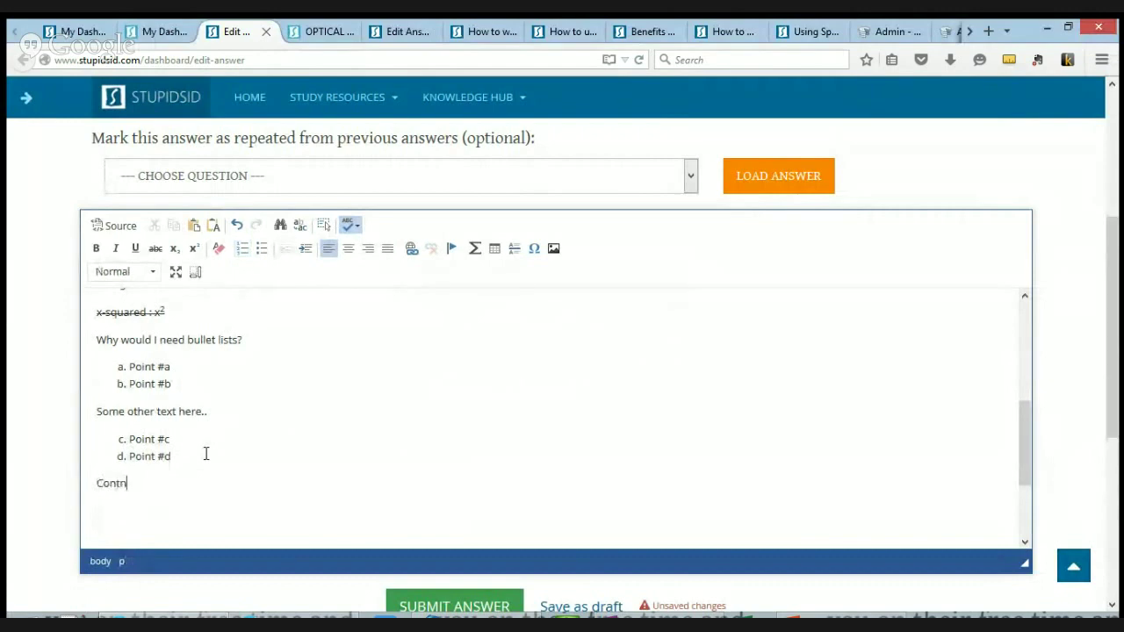
pyautogui.write('inue here..')
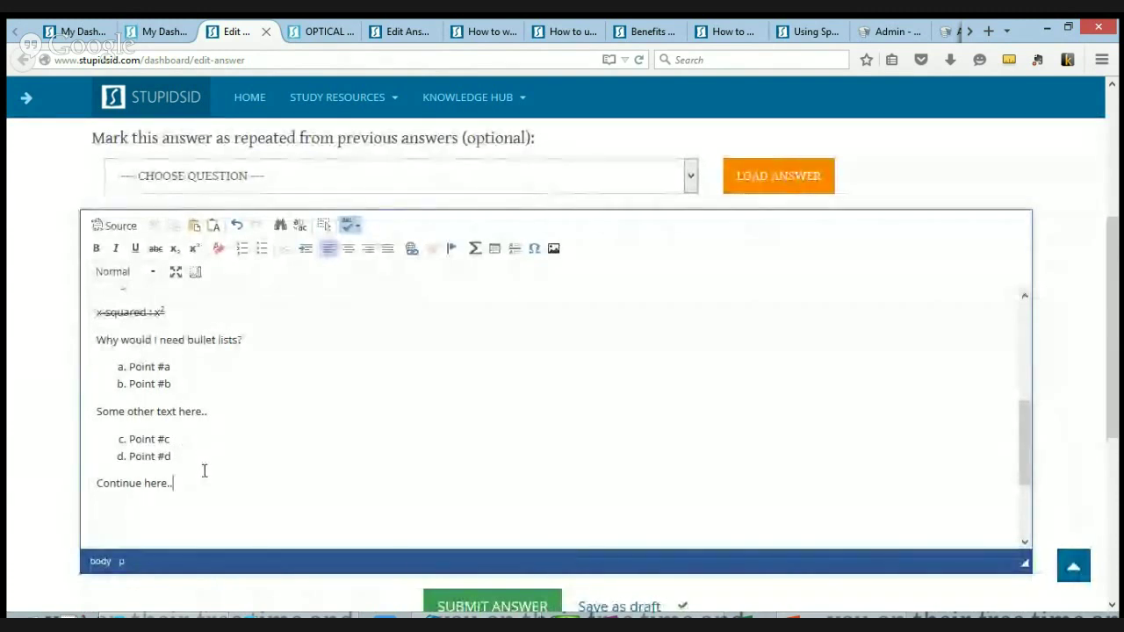
# Remove the paragraph "Some other text here.." and rejoin the two list parts into one four-item lettered list
pyautogui.tripleClick(221, 417)
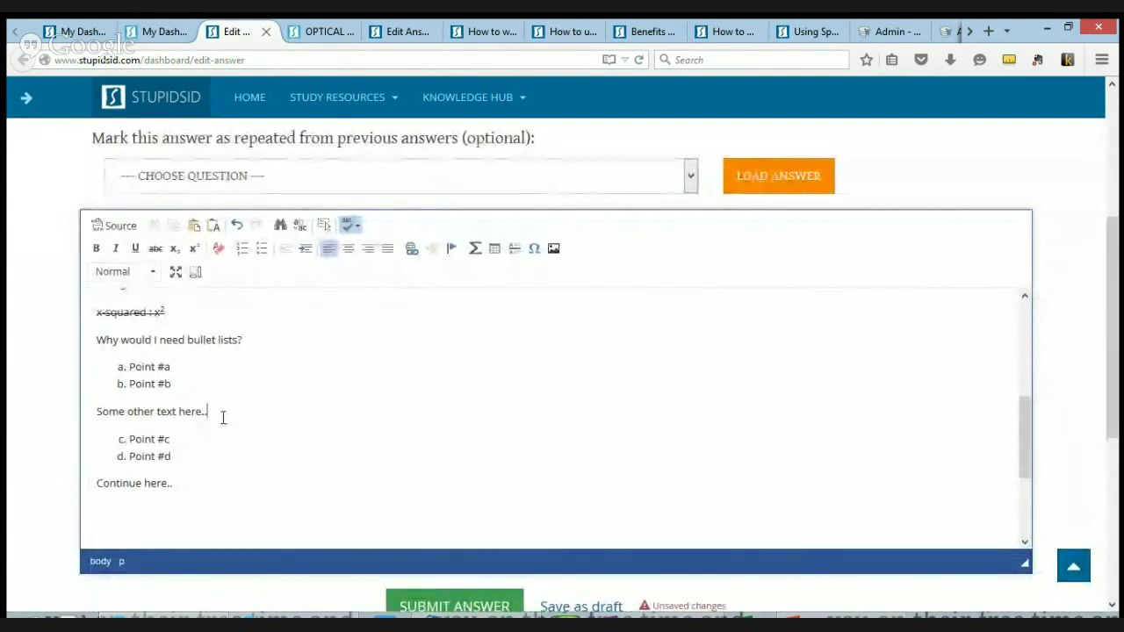
pyautogui.press('Delete')
pyautogui.press('Delete')
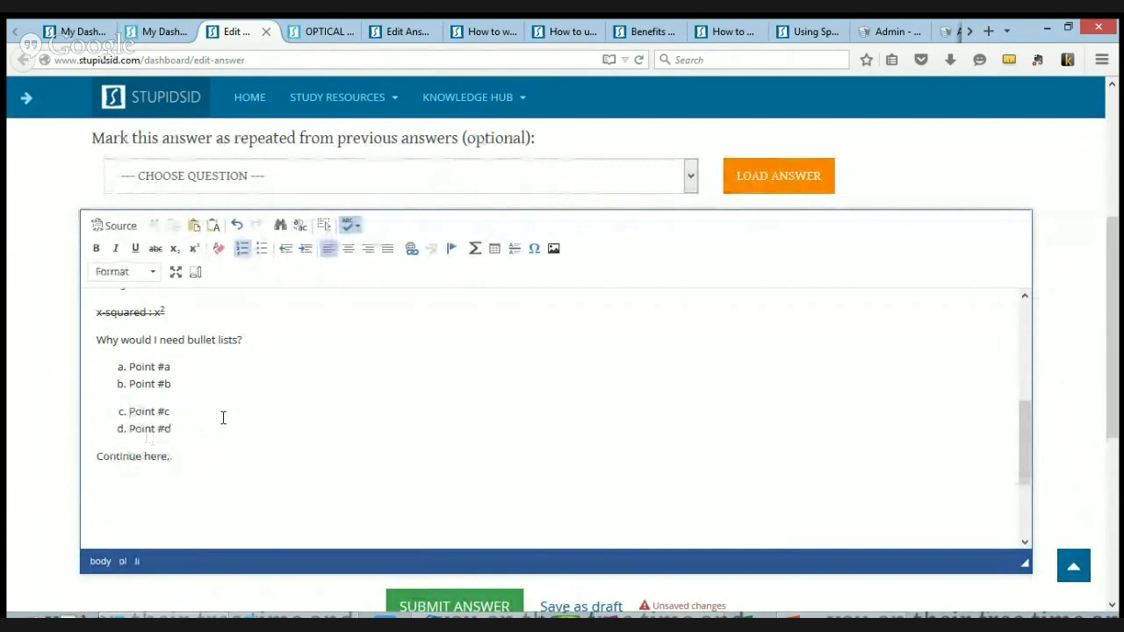
pyautogui.press('Left')
pyautogui.press('Delete')
pyautogui.press('Return')
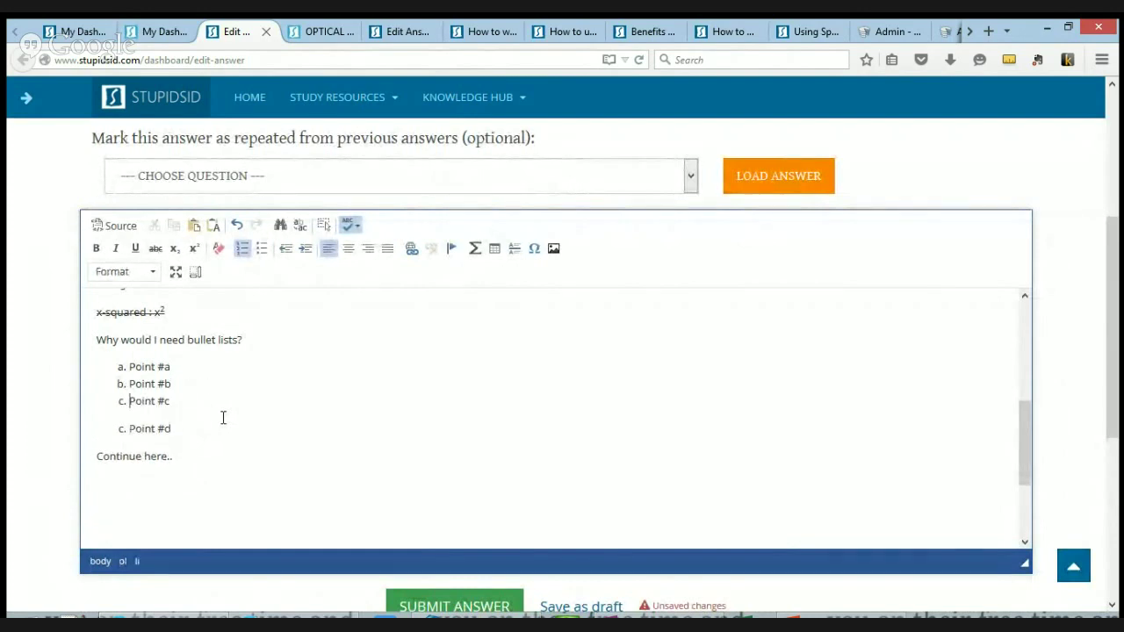
pyautogui.press('BackSpace')
pyautogui.press('Return')
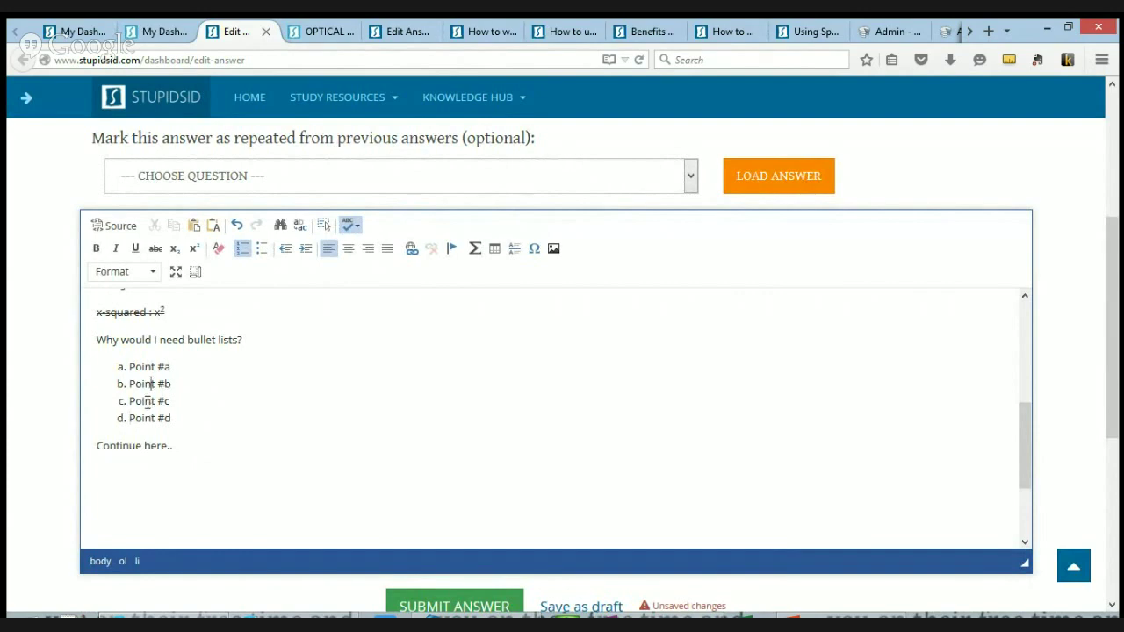
# Indent "Point #c" and "Point #d" to nest them as sub-items under "Point #b"
pyautogui.moveTo(143, 400); pyautogui.dragTo(145, 417)
pyautogui.press('Left')
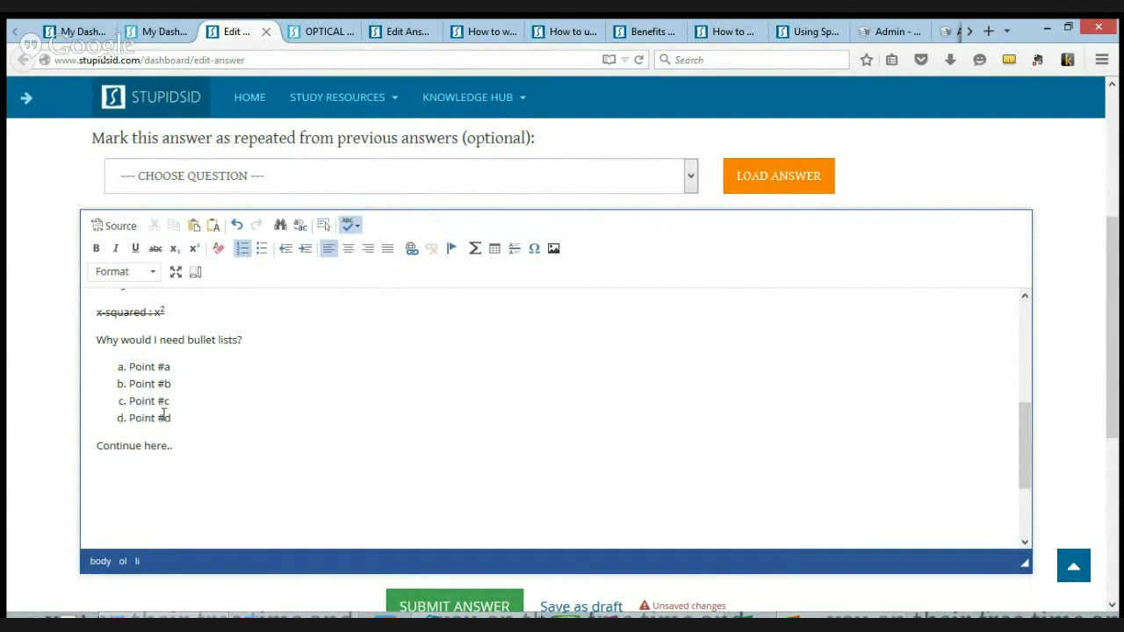
pyautogui.click(305, 250)
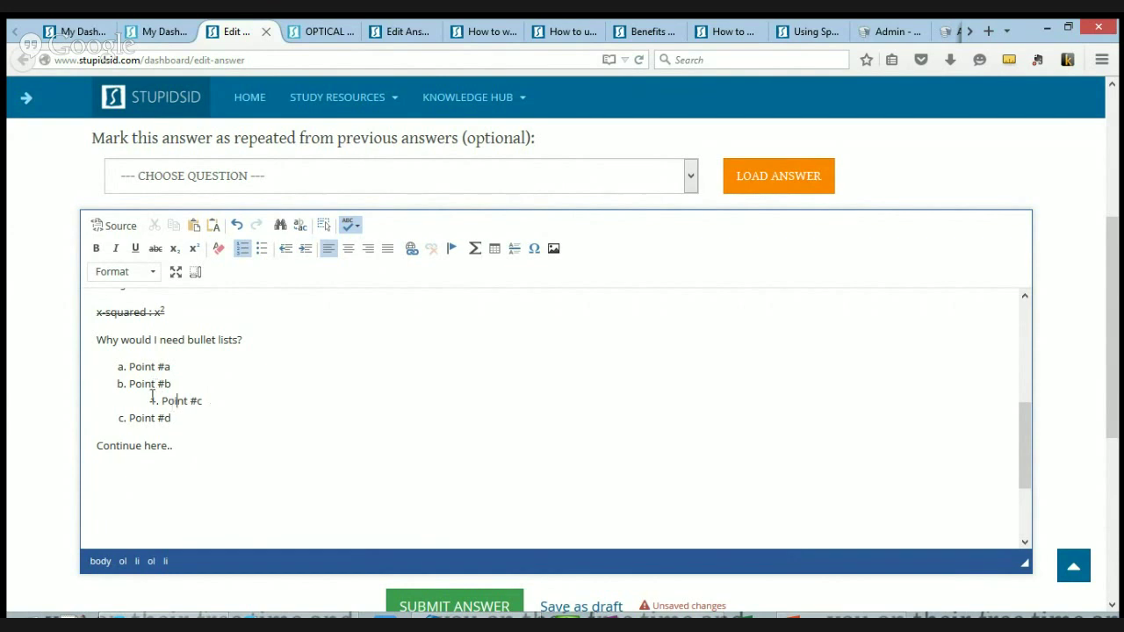
pyautogui.click(136, 418)
pyautogui.click(306, 250)
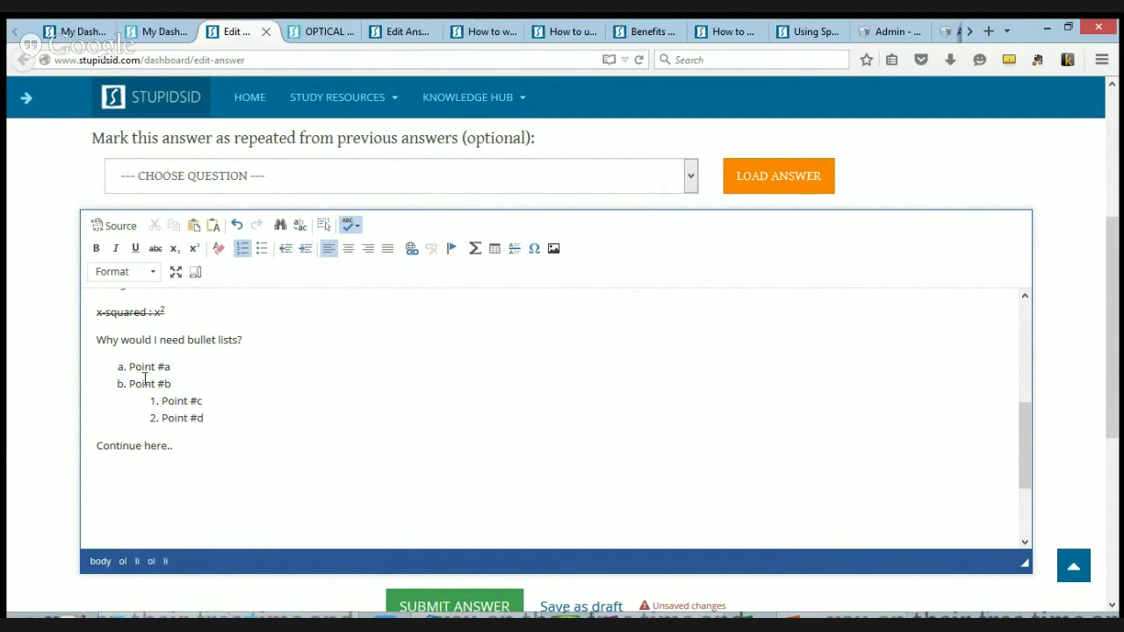
pyautogui.rightClick(182, 417)
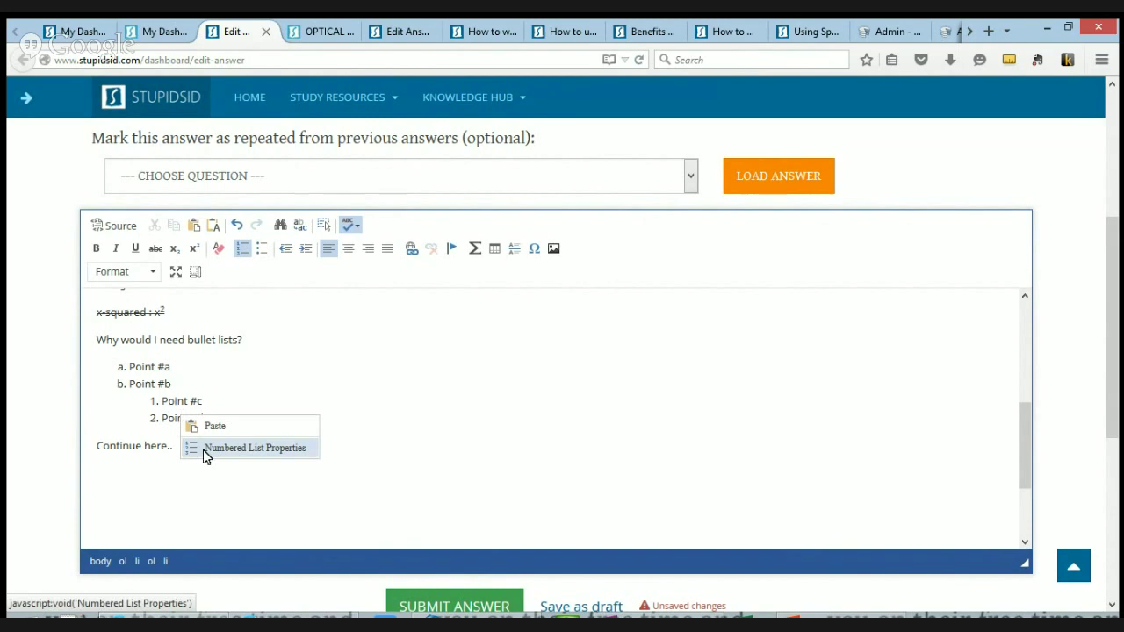
pyautogui.click(203, 450)
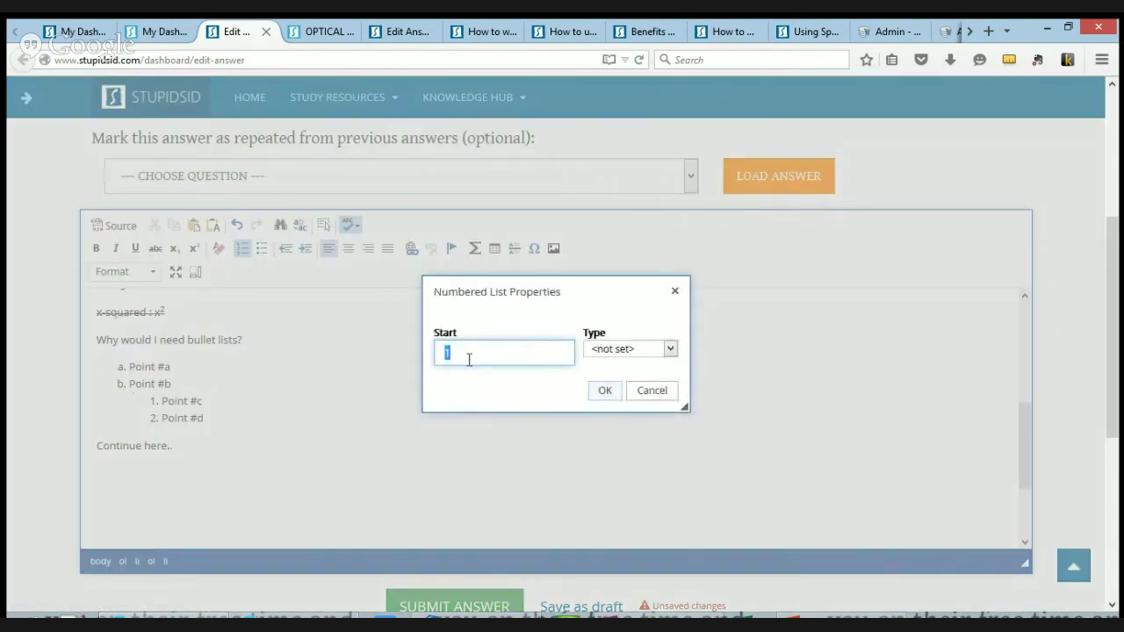
pyautogui.click(651, 391)
# Convert the nested items "Point #c" and "Point #d" into a bulleted sub-list
pyautogui.moveTo(183, 402); pyautogui.dragTo(187, 418)
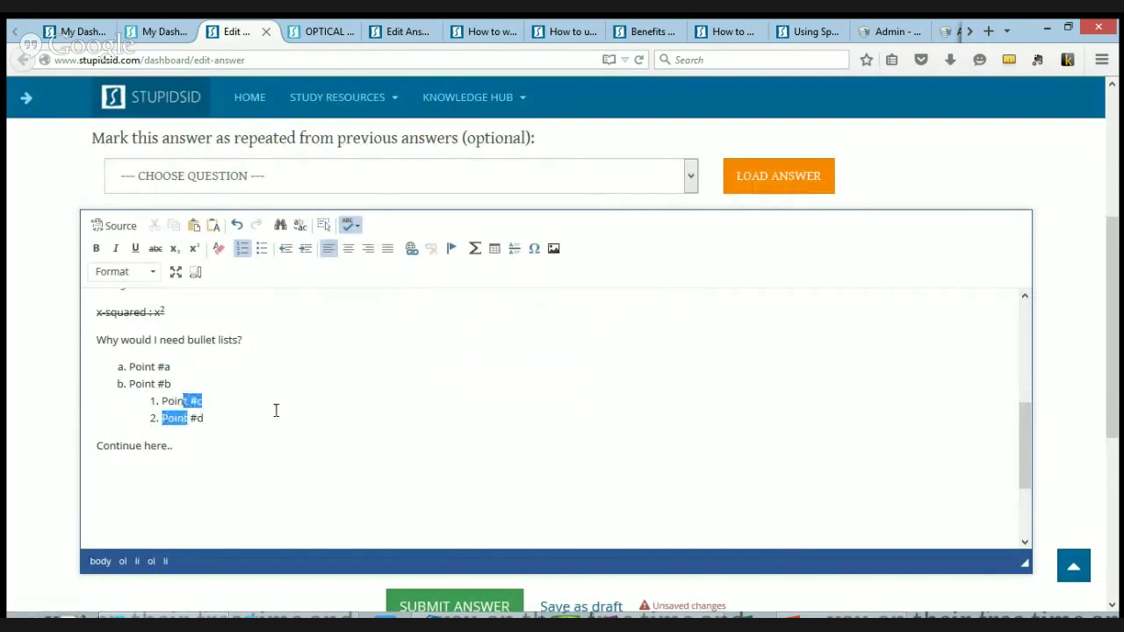
pyautogui.click(261, 255)
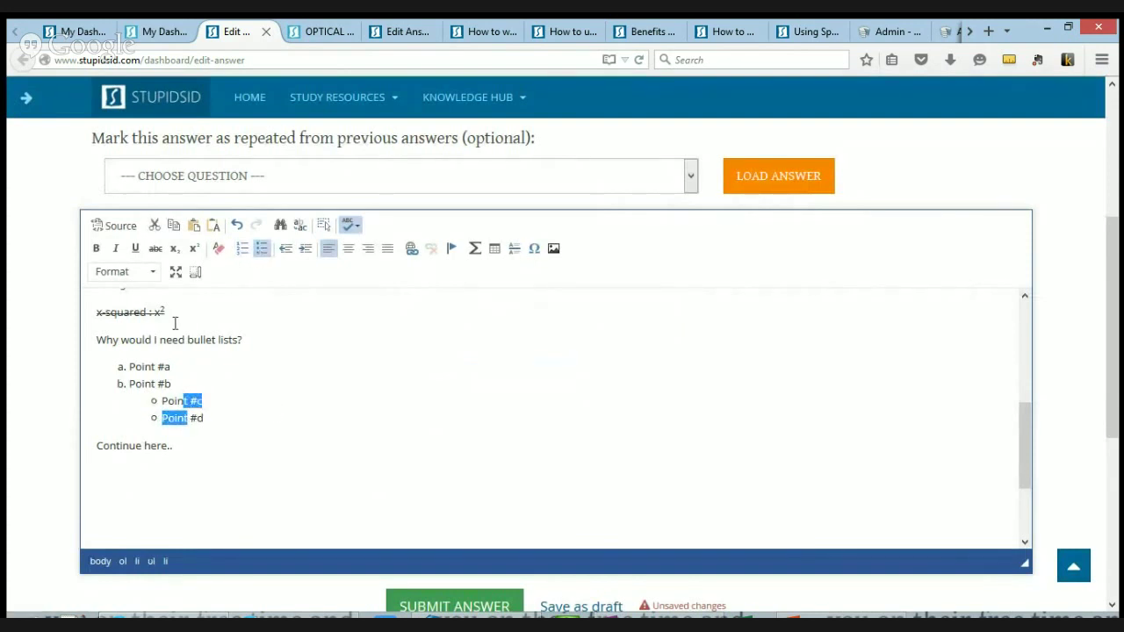
pyautogui.click(194, 409)
# Try to turn the nested bullet items back into a numbered list, and undo the change
pyautogui.moveTo(189, 418); pyautogui.dragTo(161, 400)
pyautogui.click(244, 252)
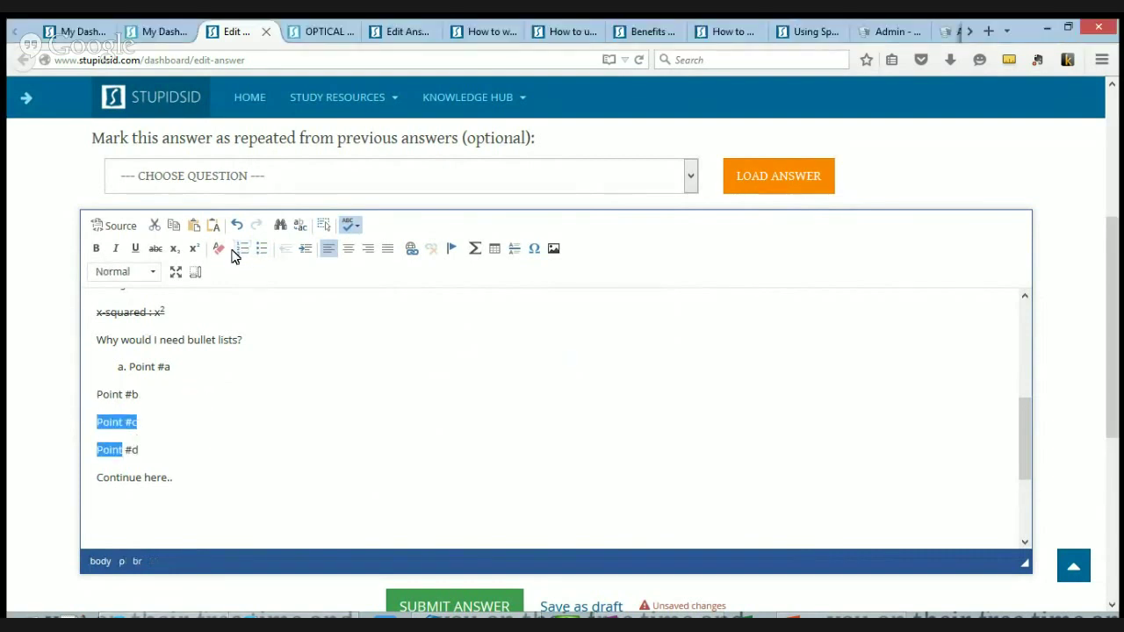
pyautogui.hotkey('ctrl', 'z')
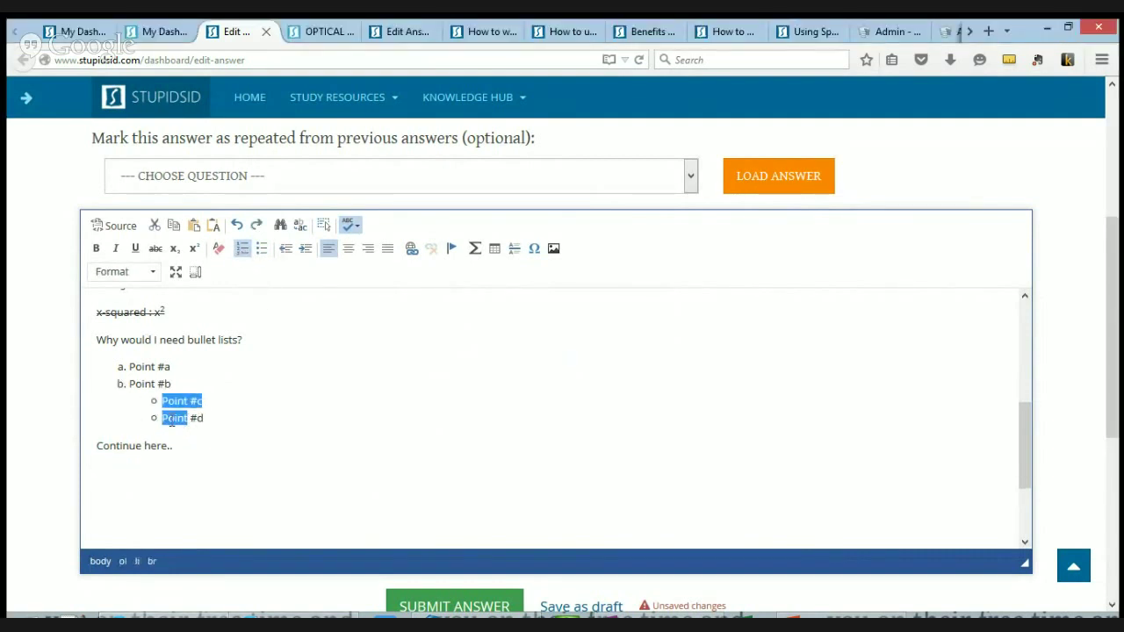
# Turn the nested items "Point #c" and "Point #d" back into a numbered sub-list and set its numbering type to Lower Roman
pyautogui.click(187, 420)
pyautogui.hotkey('ctrl', 'y')
pyautogui.click(188, 420)
pyautogui.rightClick(189, 420)
pyautogui.click(225, 464)
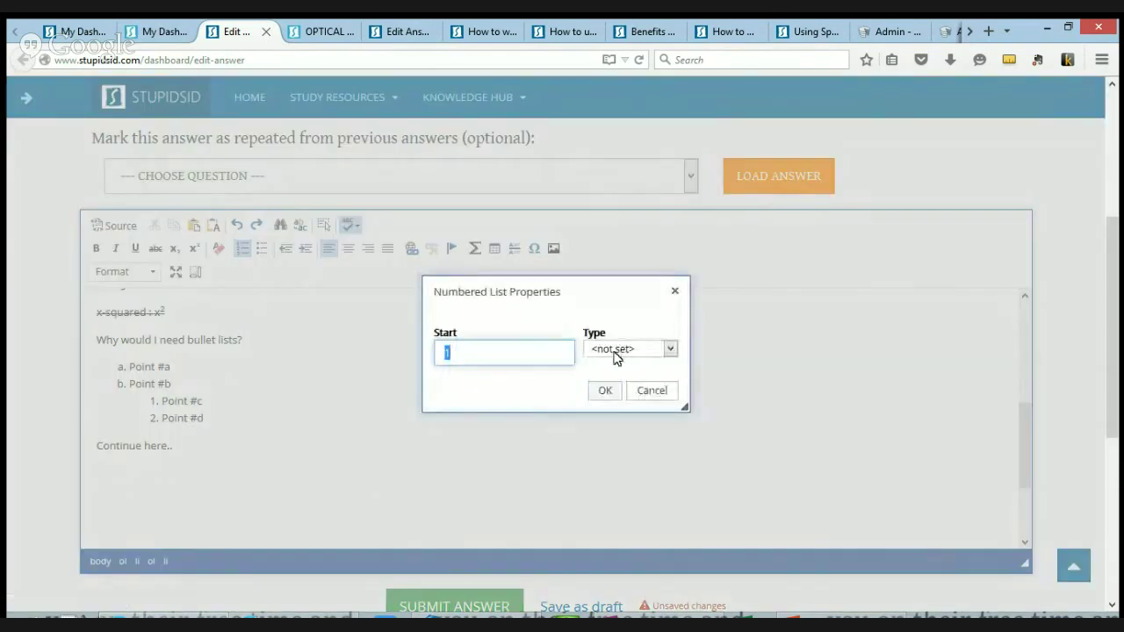
pyautogui.click(614, 351)
pyautogui.press('Down')
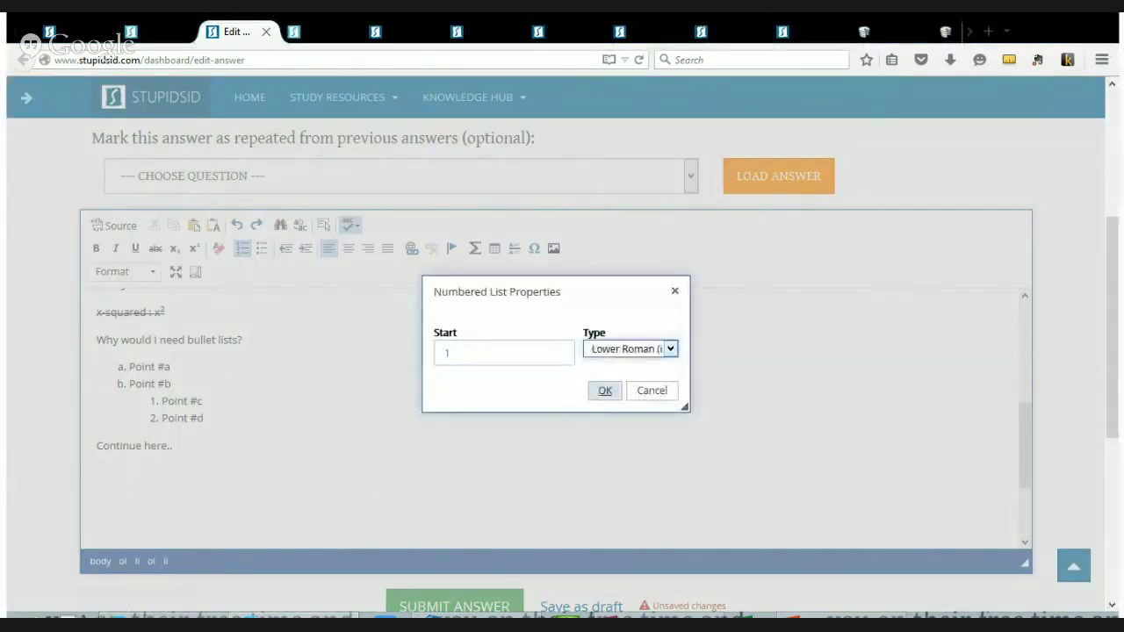
pyautogui.click(605, 390)
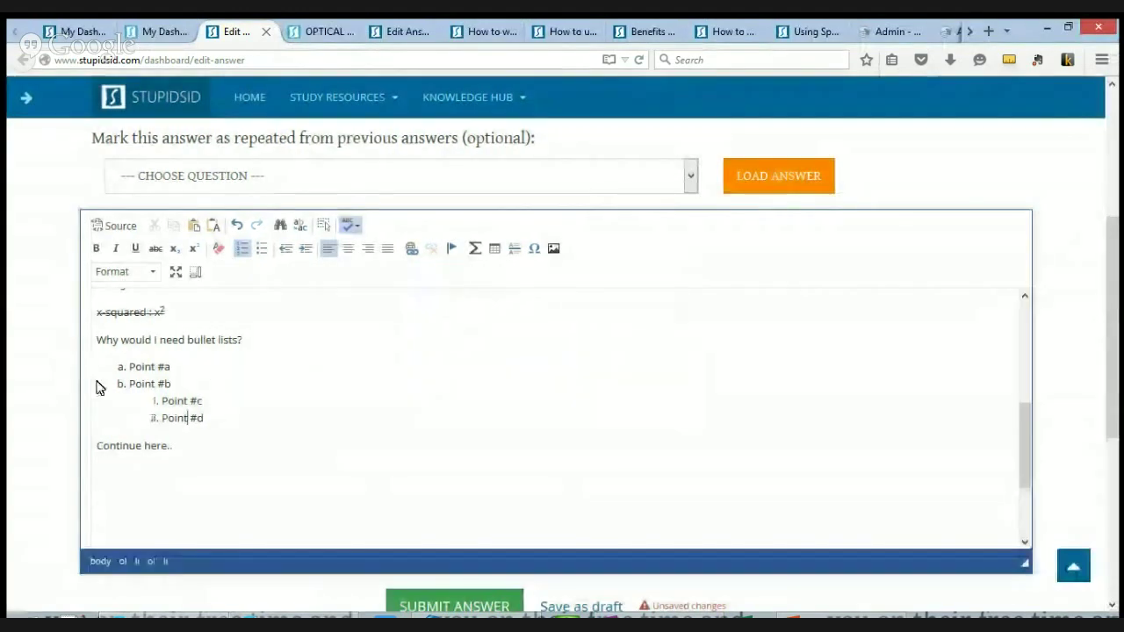
# Rename the nested items "Point #c" and "Point #d" as "sub-point i" and "sub-point ii"
pyautogui.click(162, 401)
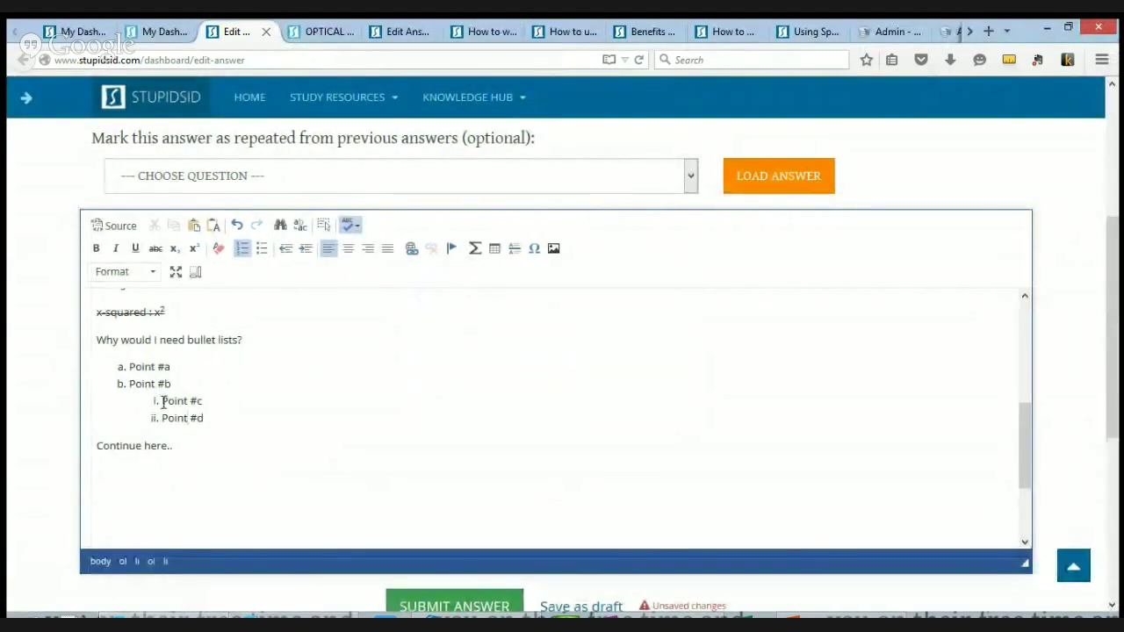
pyautogui.write('sub')
pyautogui.write('-')
pyautogui.press('Delete')
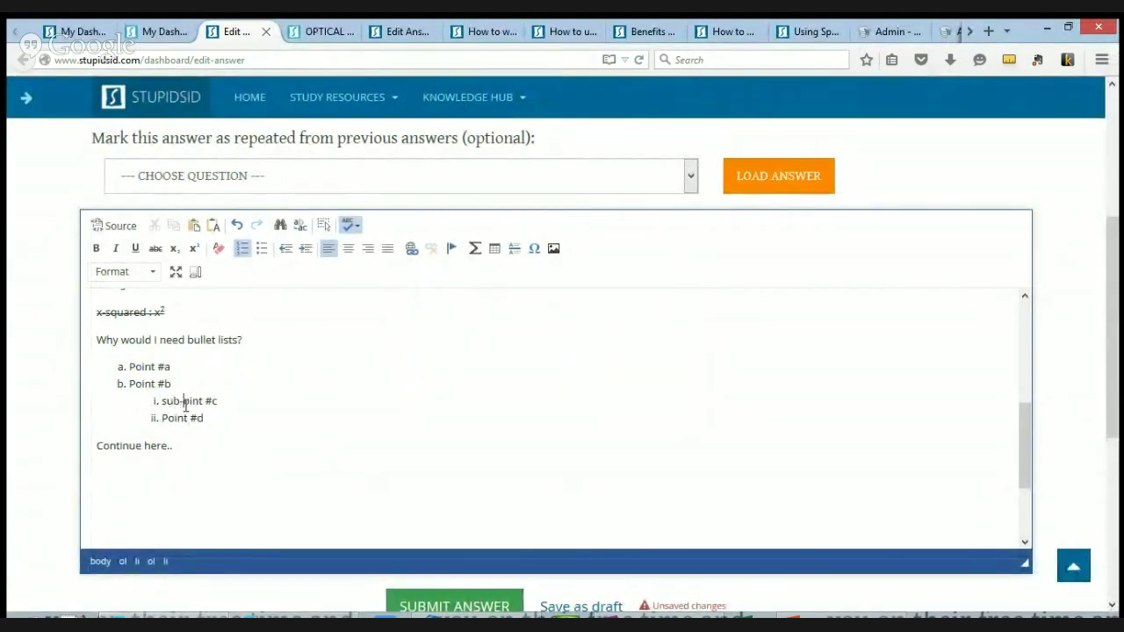
pyautogui.write('po')
pyautogui.hotkey('shift', 'End')
pyautogui.hotkey('ctrl', 'c')
pyautogui.press('Down')
pyautogui.hotkey('shift', 'Home')
pyautogui.hotkey('ctrl', 'v')
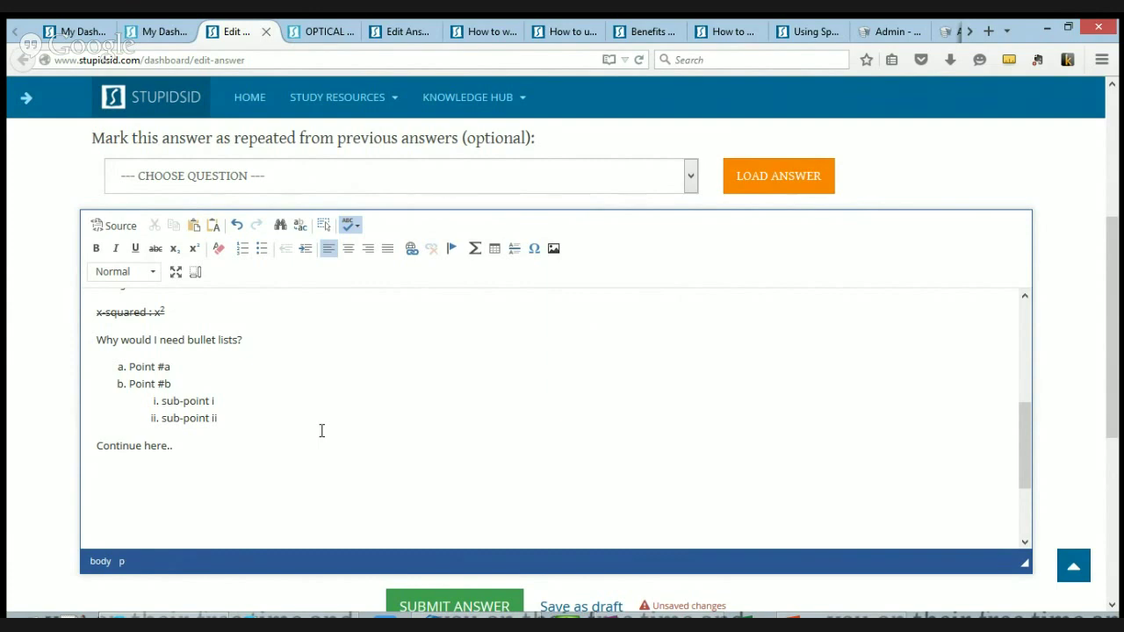
pyautogui.scroll(10, 306, 419)
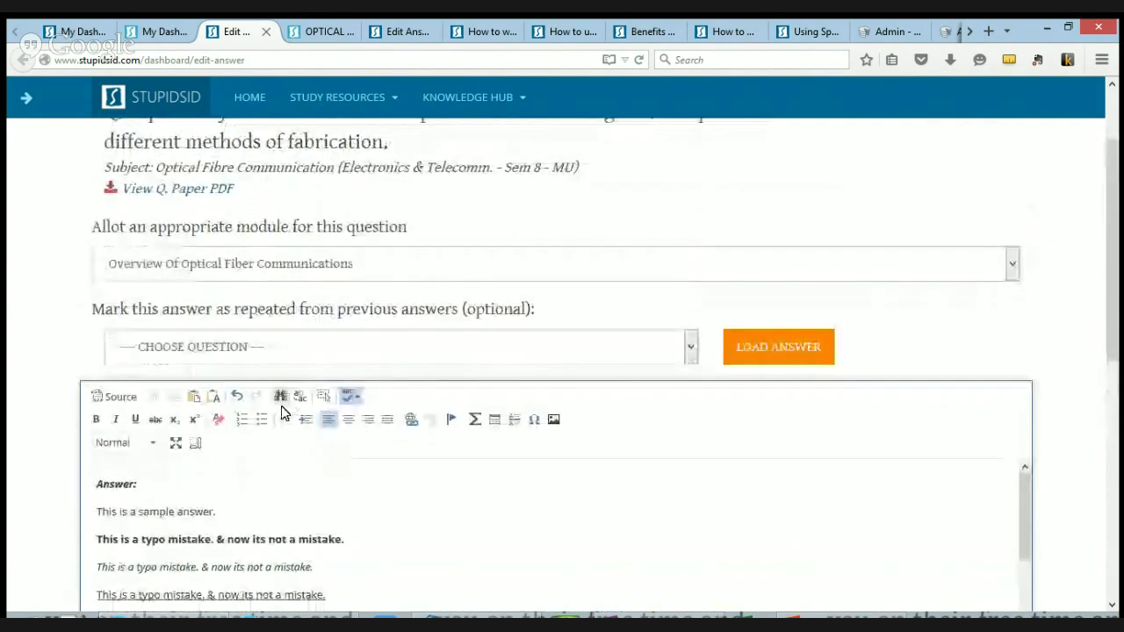
pyautogui.scroll(-3, 281, 406)
pyautogui.scroll(-10, 252, 396)
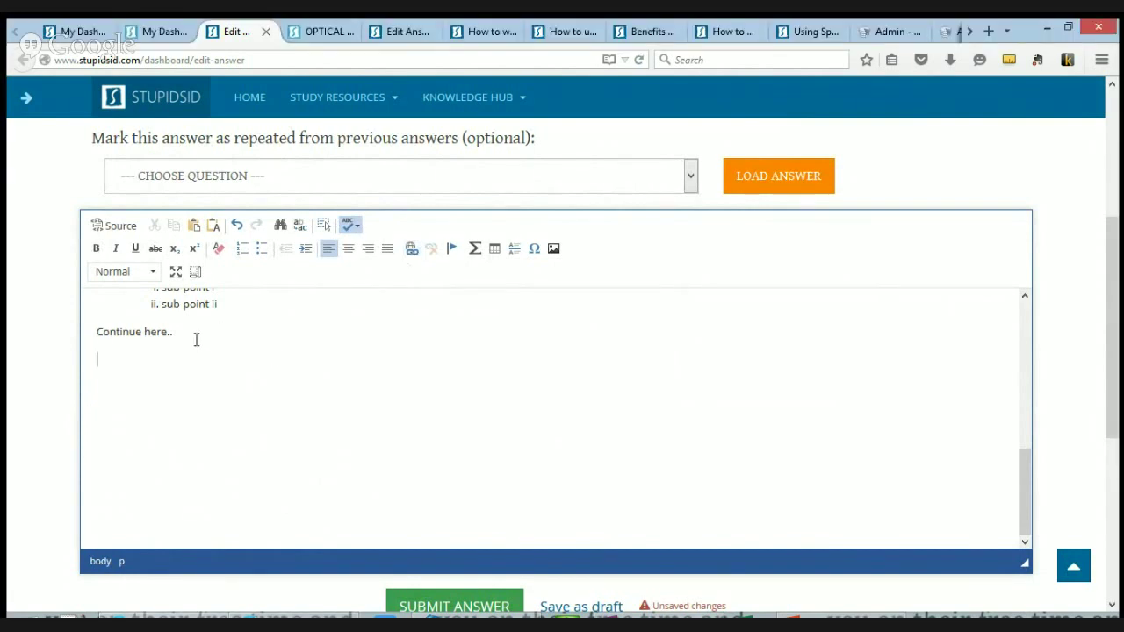
pyautogui.moveTo(197, 334); pyautogui.dragTo(65, 325)
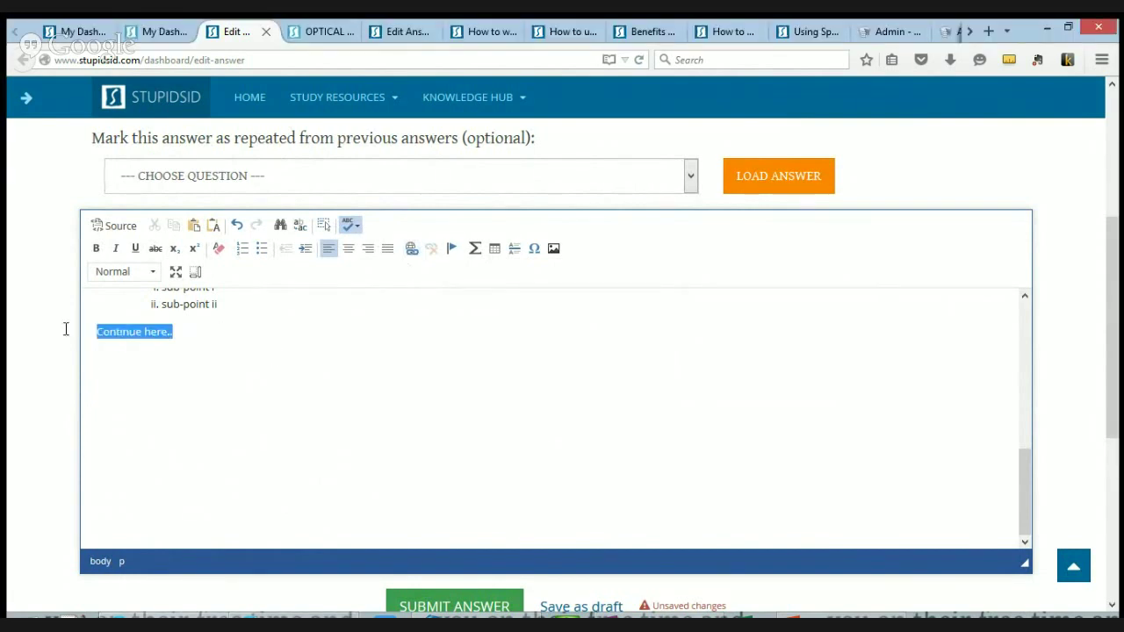
pyautogui.click(412, 253)
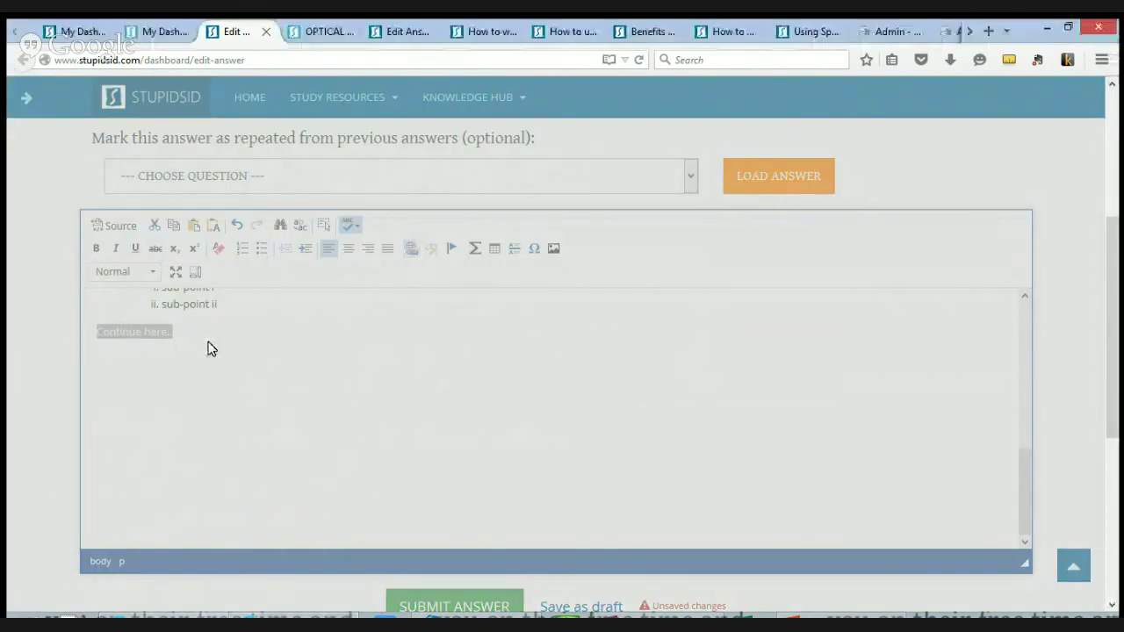
pyautogui.click(672, 472)
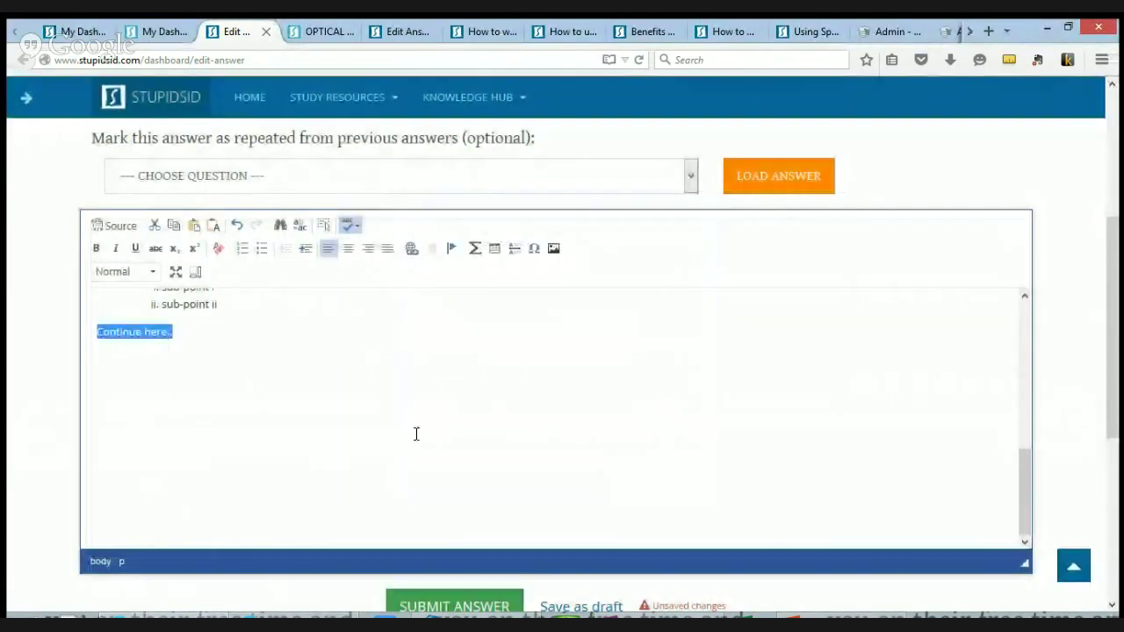
# Start a link on the text "Continue here..", and open quinemccluskey.com in a new tab to copy the address of a solved example
pyautogui.click(181, 343)
pyautogui.moveTo(69, 327); pyautogui.dragTo(394, 316)
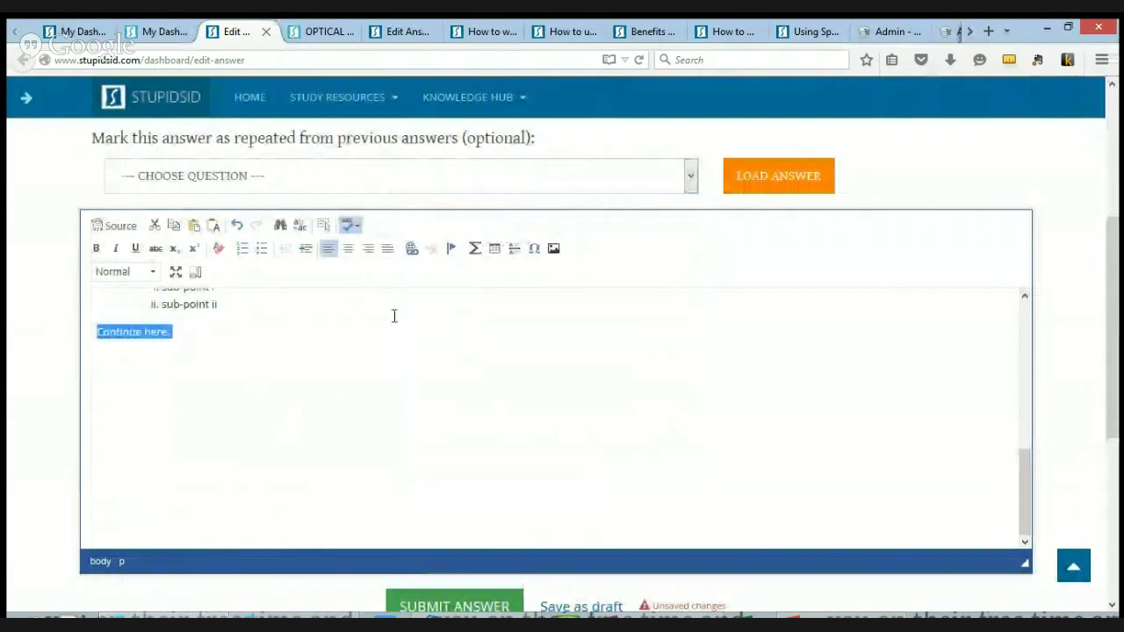
pyautogui.click(412, 249)
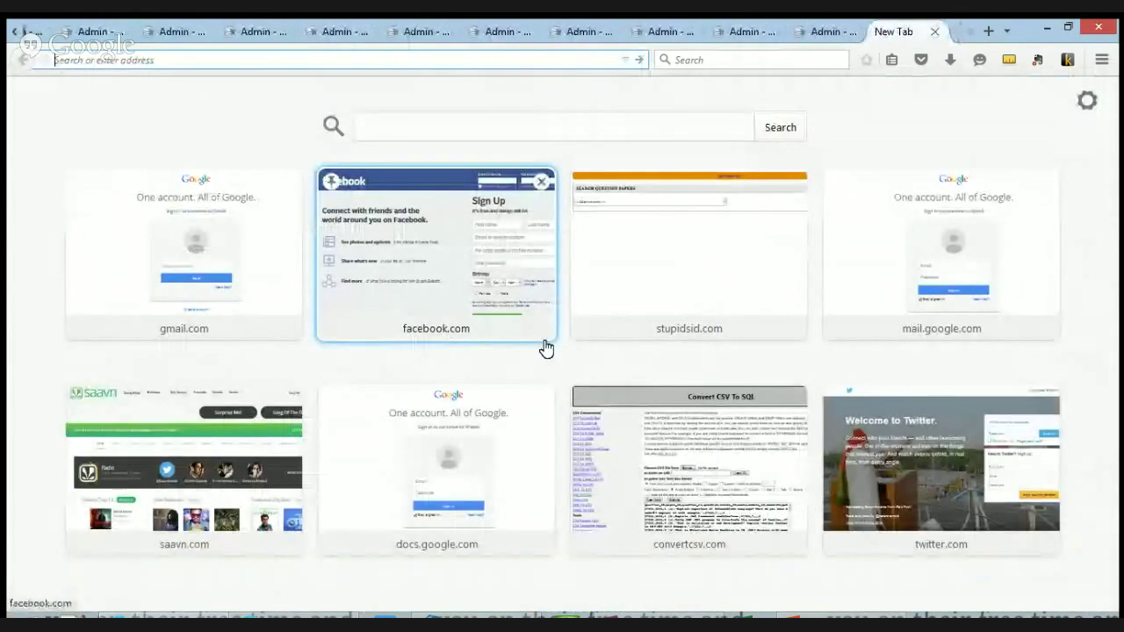
pyautogui.write('m')
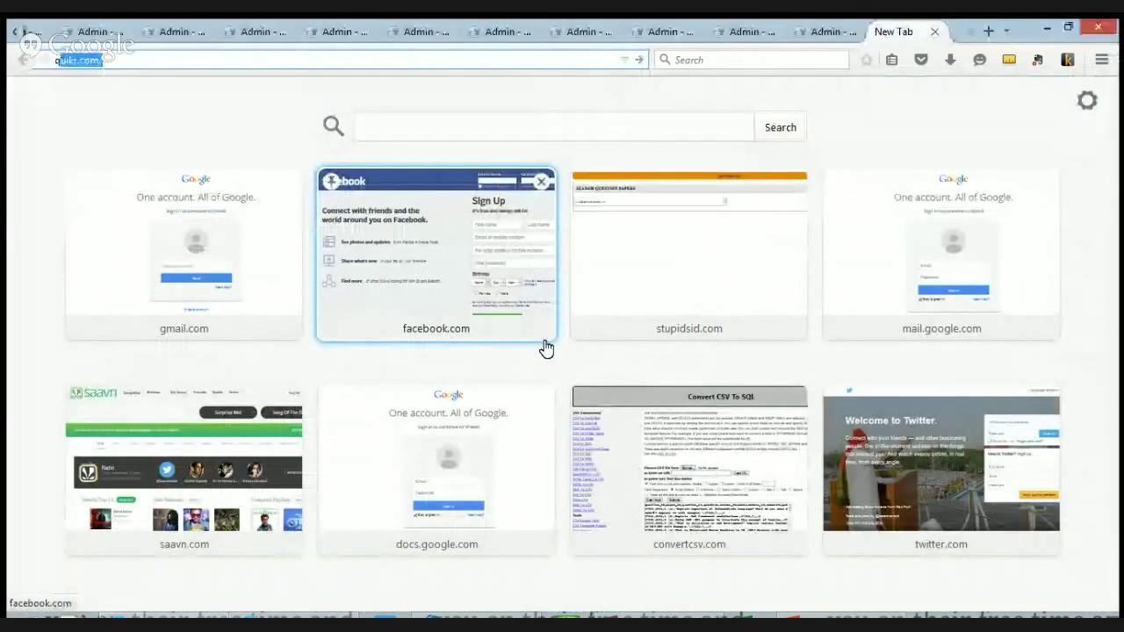
pyautogui.write('uine')
pyautogui.press('Return')
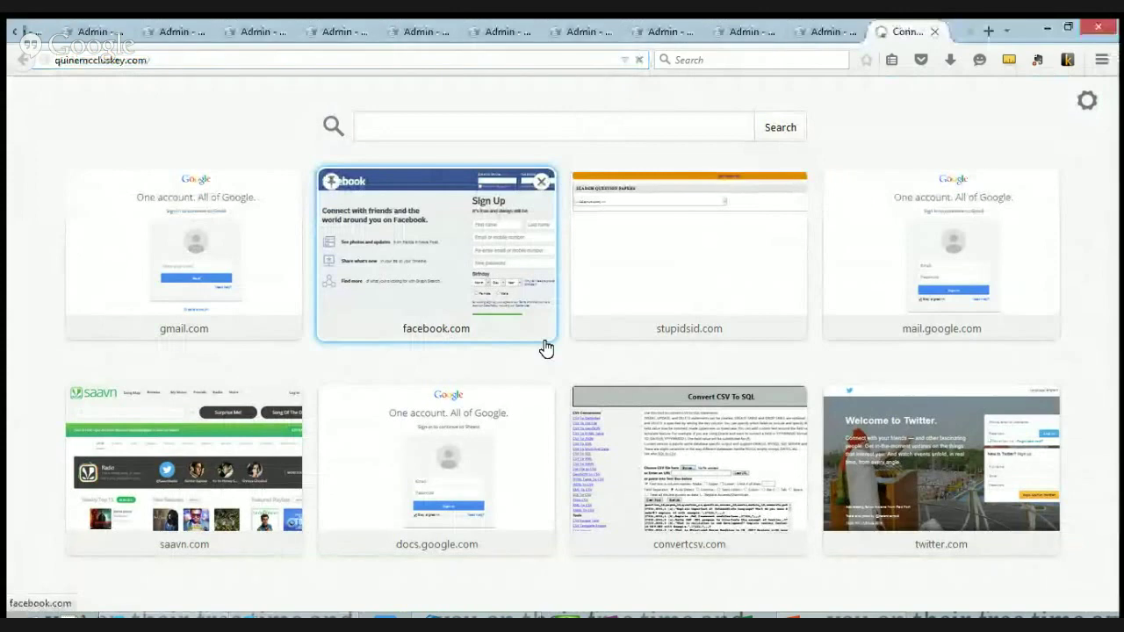
pyautogui.click(181, 55)
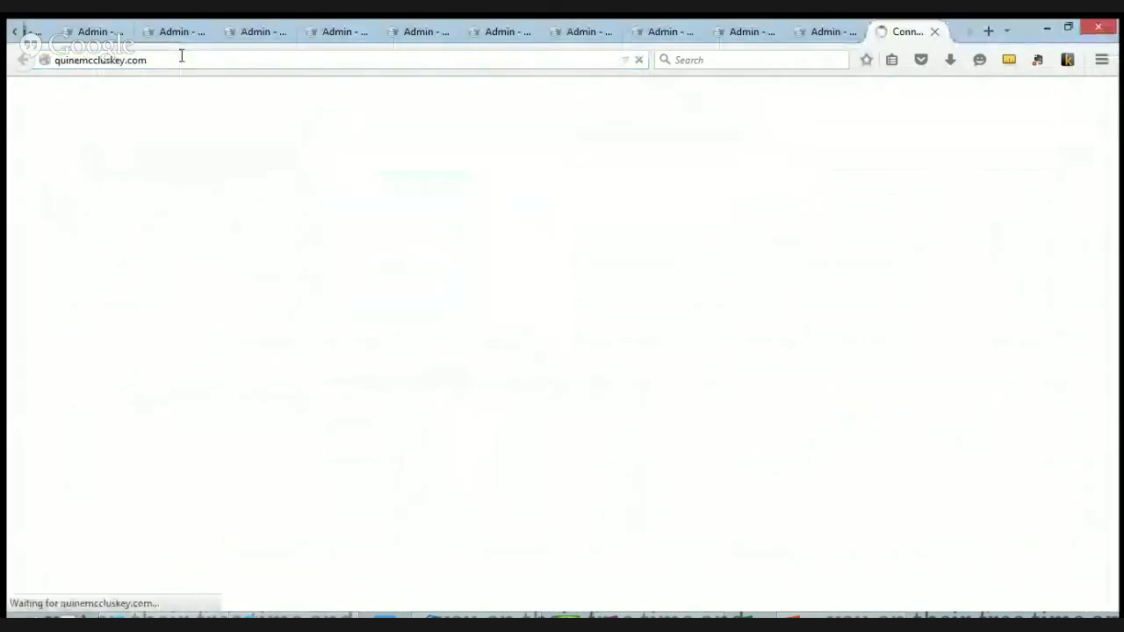
pyautogui.click(226, 58)
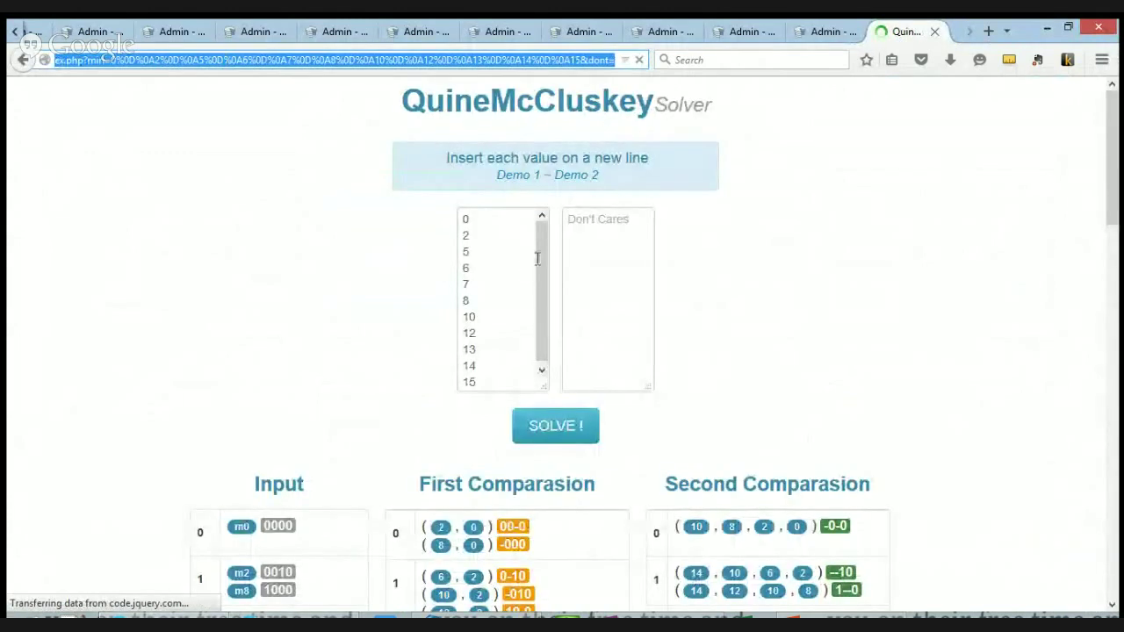
pyautogui.scroll(5, 202, 32)
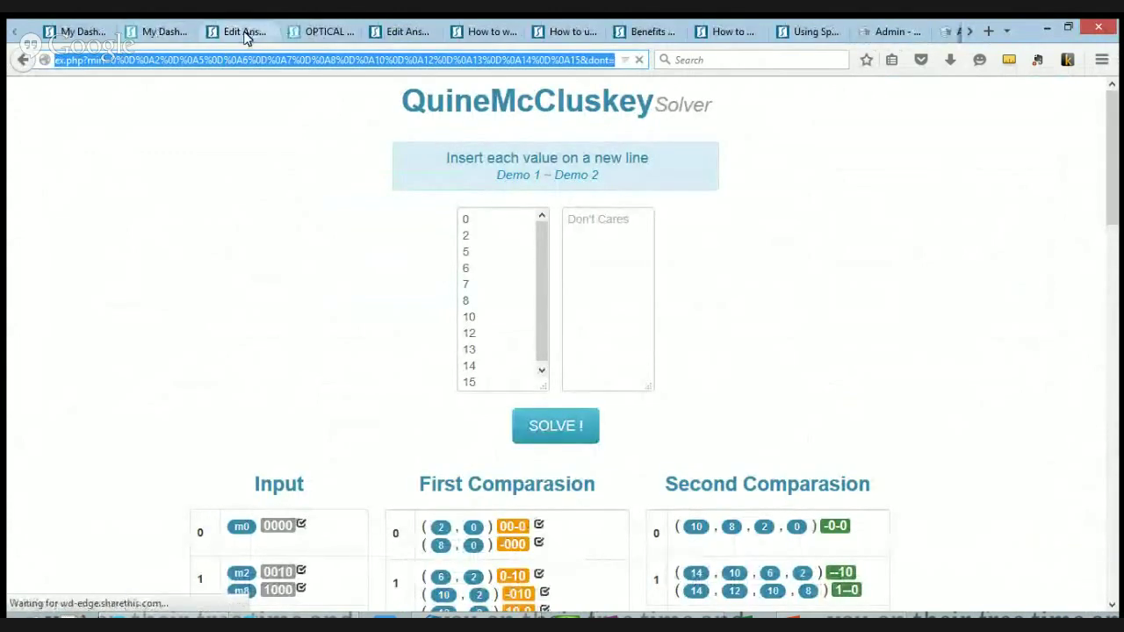
# Return to the answer editor and link "Continue here.." to the copied quinemccluskey.com address
pyautogui.click(243, 32)
pyautogui.click(550, 343)
pyautogui.hotkey('ctrl', 'v')
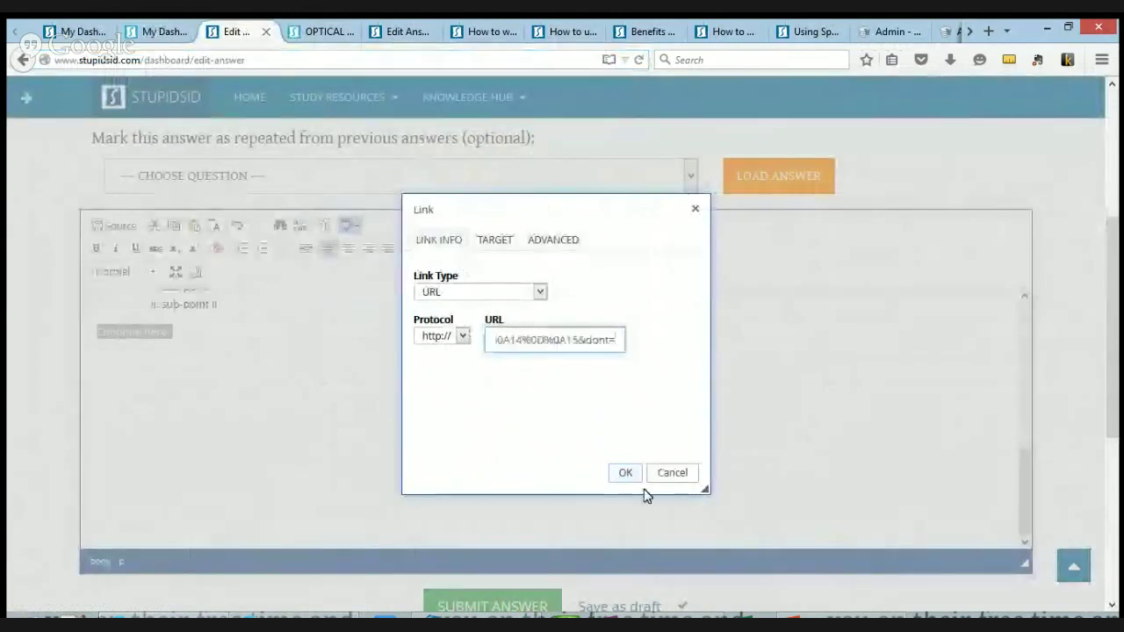
pyautogui.click(625, 474)
pyautogui.click(242, 346)
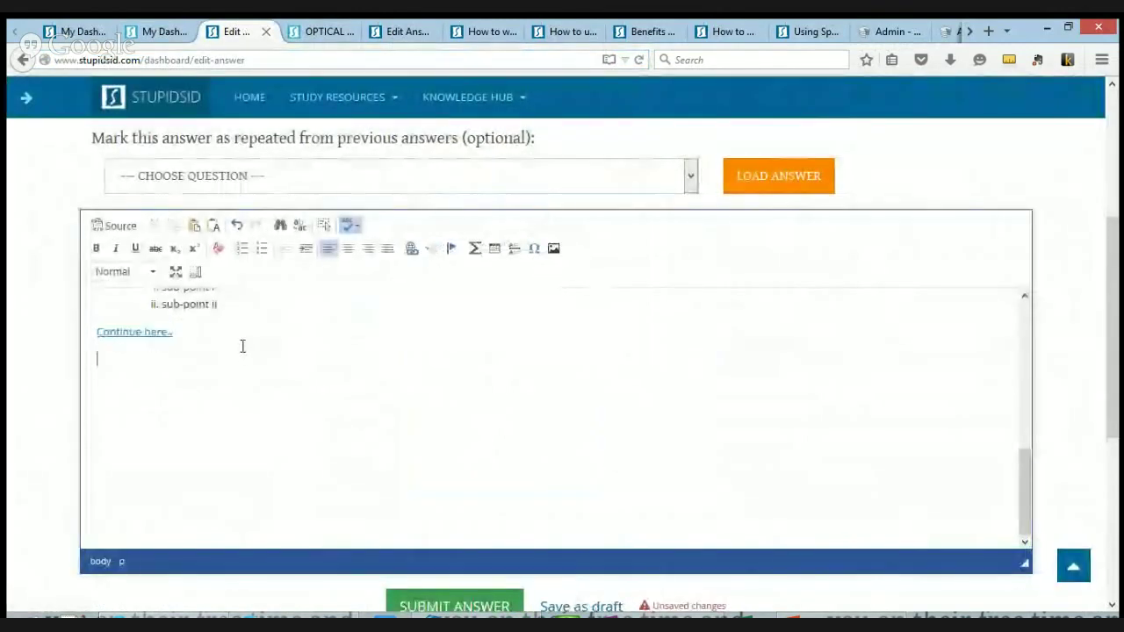
# Insert the paragraph "Solved Numerical here." above the linked text
pyautogui.press('Up')
pyautogui.press('Return')
pyautogui.write('Solved Num')
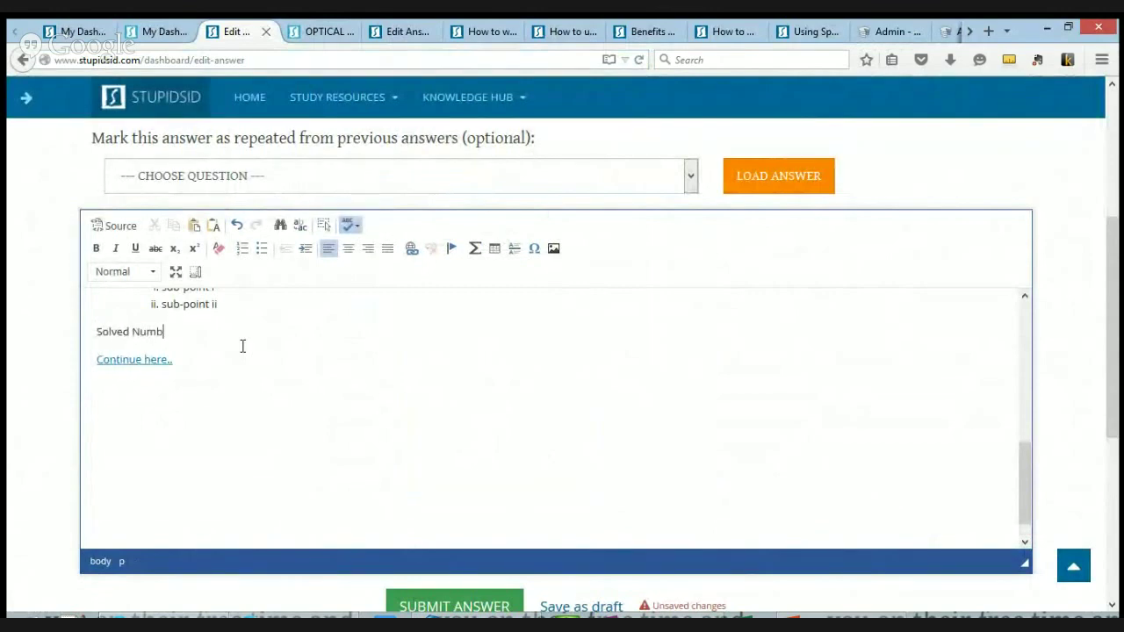
pyautogui.write('erical')
pyautogui.write(' here/')
# Add "For an illustrated live demo you can visit: " in front of the linked text "Continue here.."
pyautogui.write('For an illus')
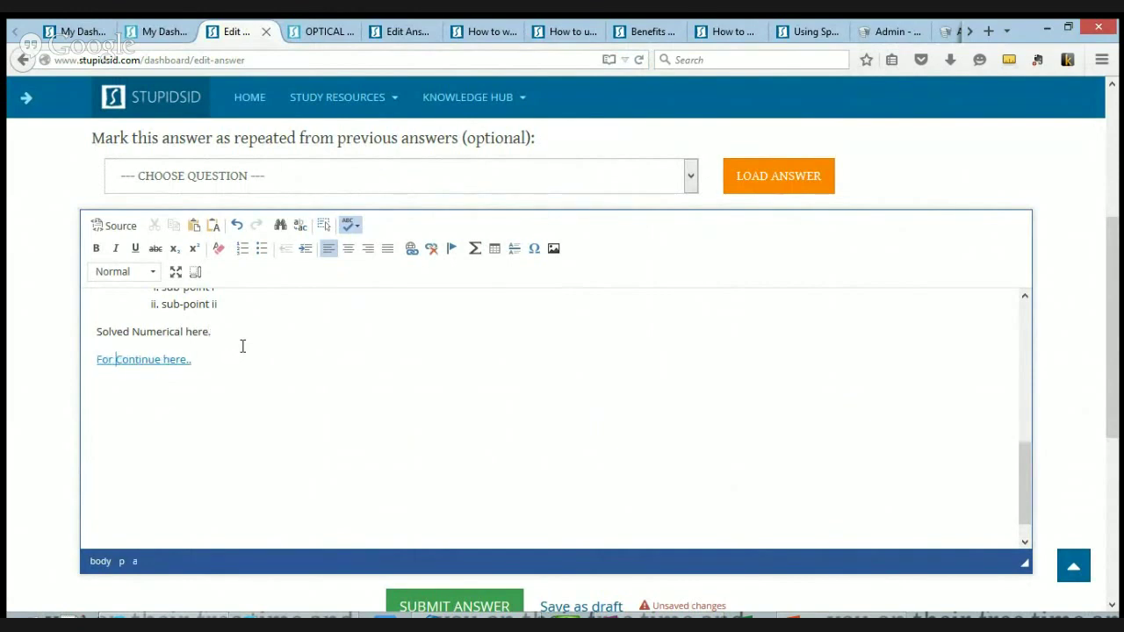
pyautogui.write('trated live')
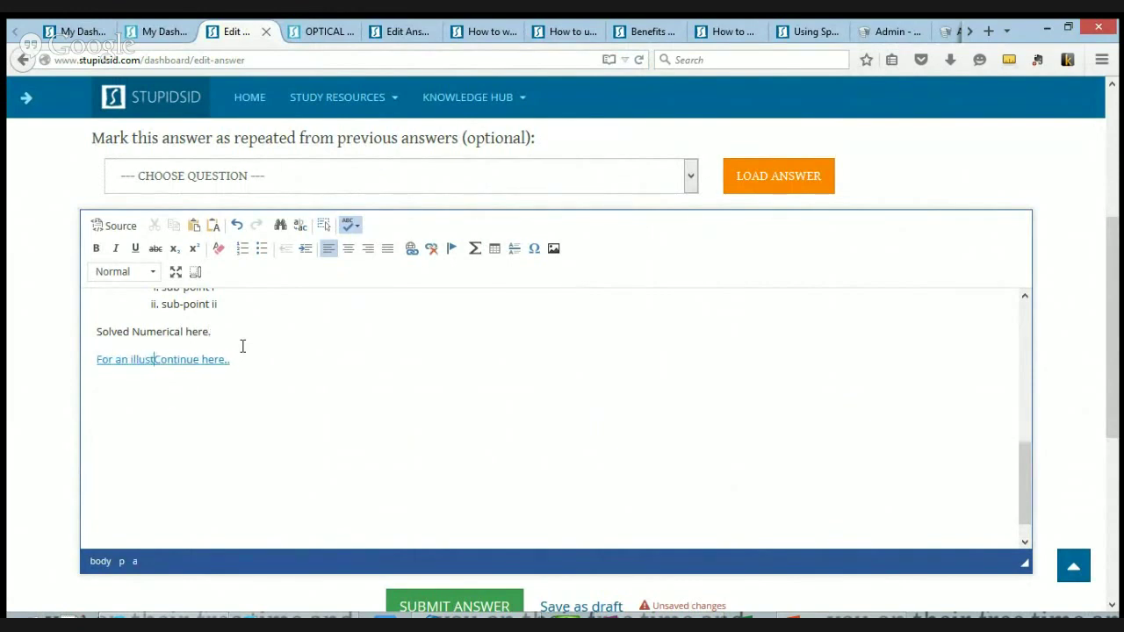
pyautogui.write(' demo you ca')
pyautogui.write('n visit')
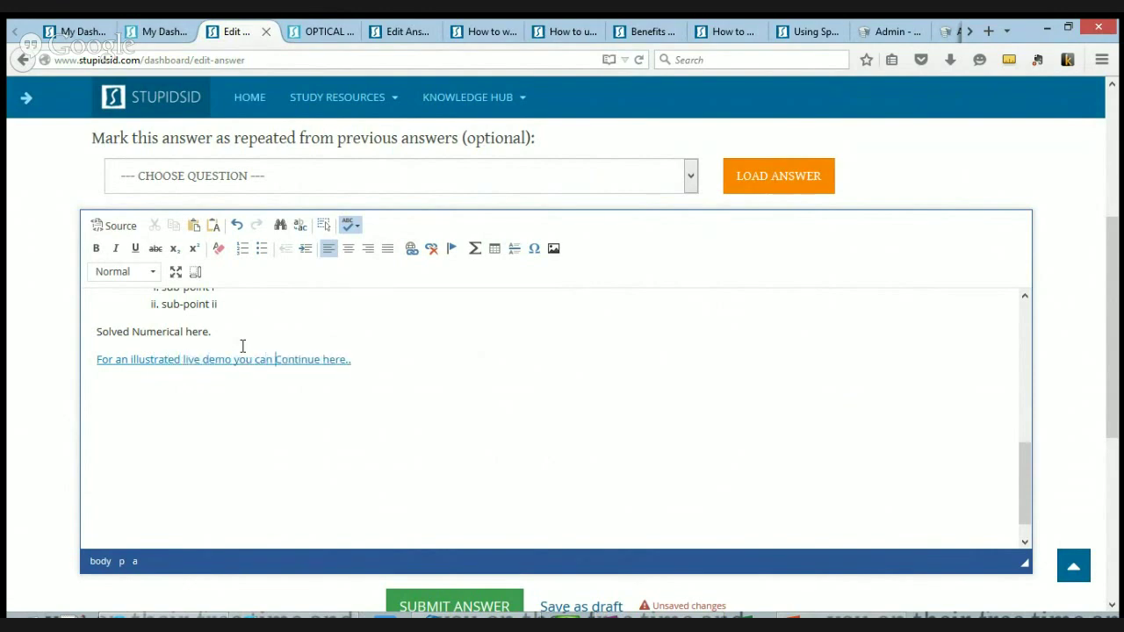
pyautogui.write(':')
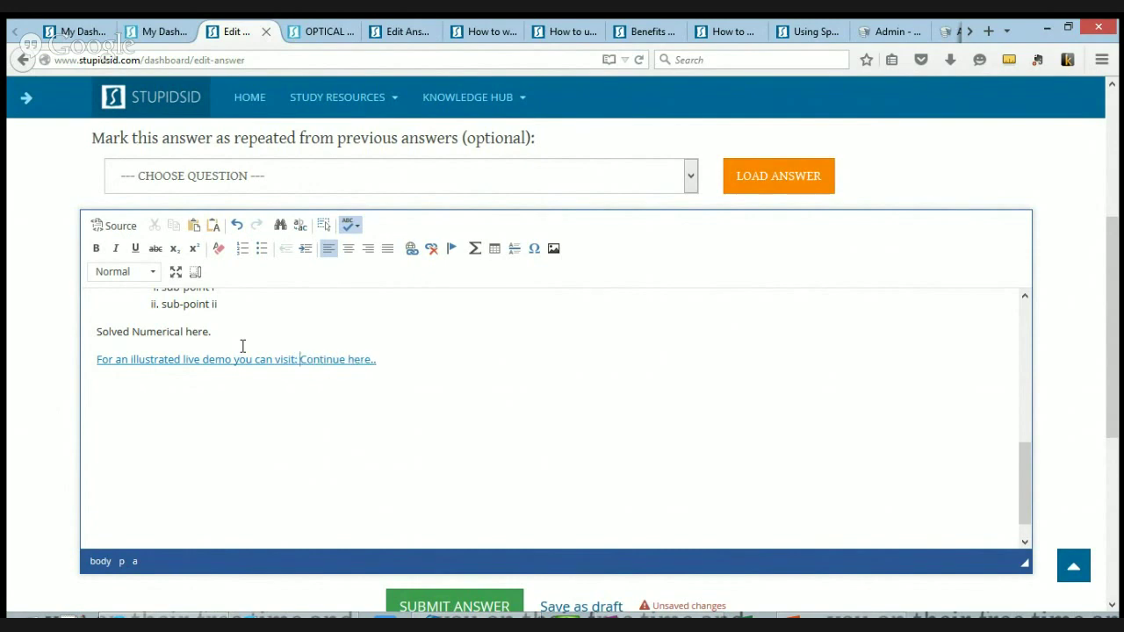
# Remove the link from "For an illustrated live demo you can visit:", keeping only "Continue here.." linked
pyautogui.hotkey('shift', 'Home')
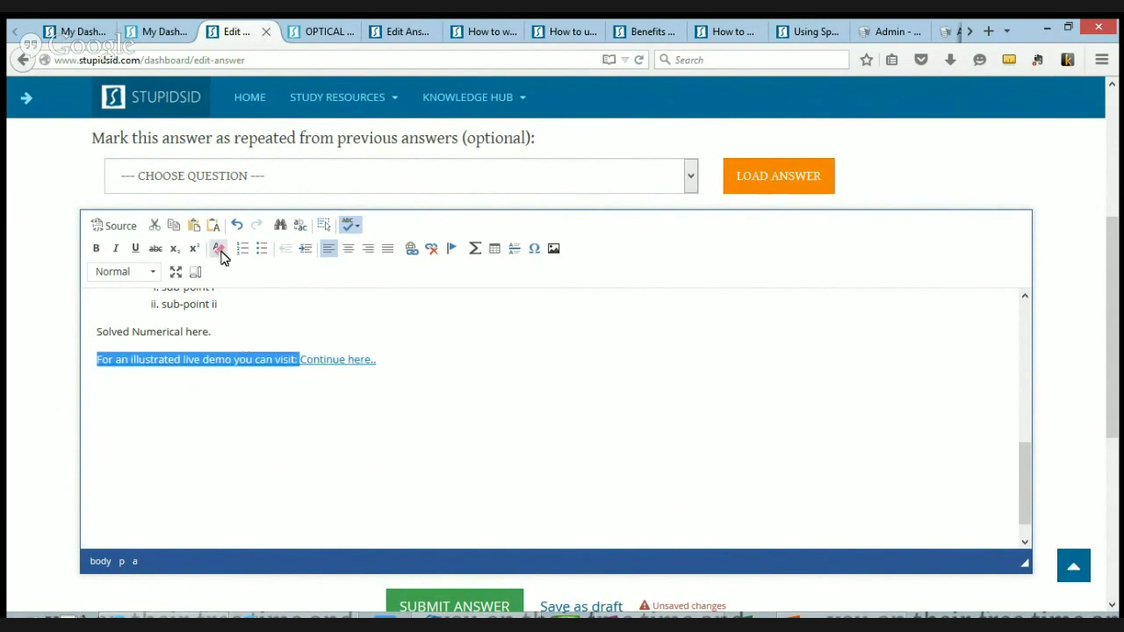
pyautogui.click(431, 248)
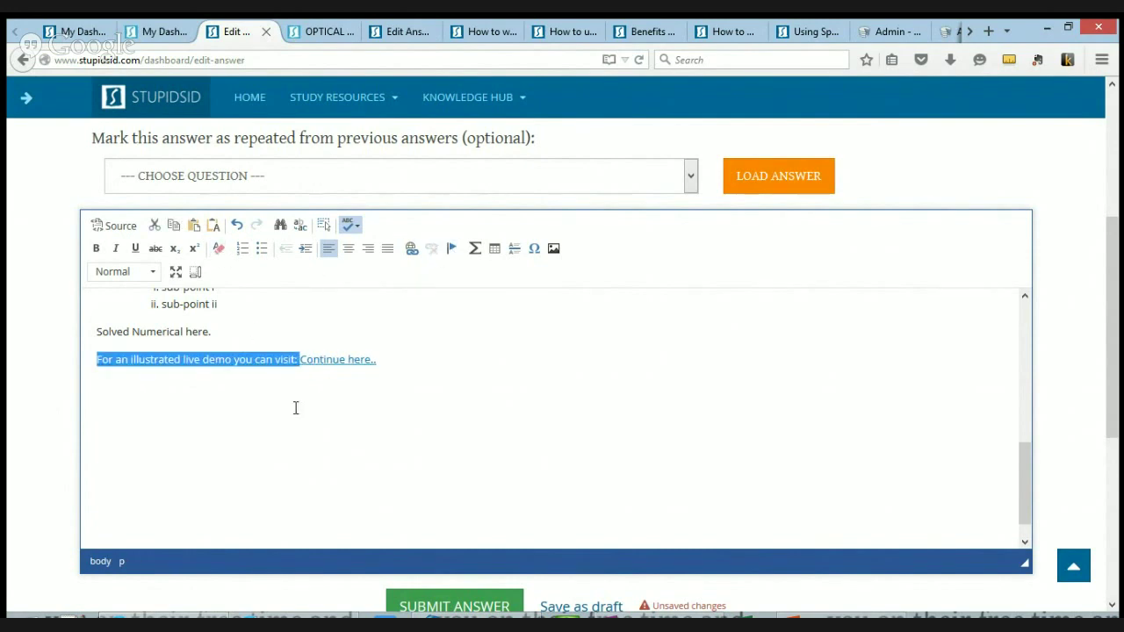
pyautogui.click(296, 407)
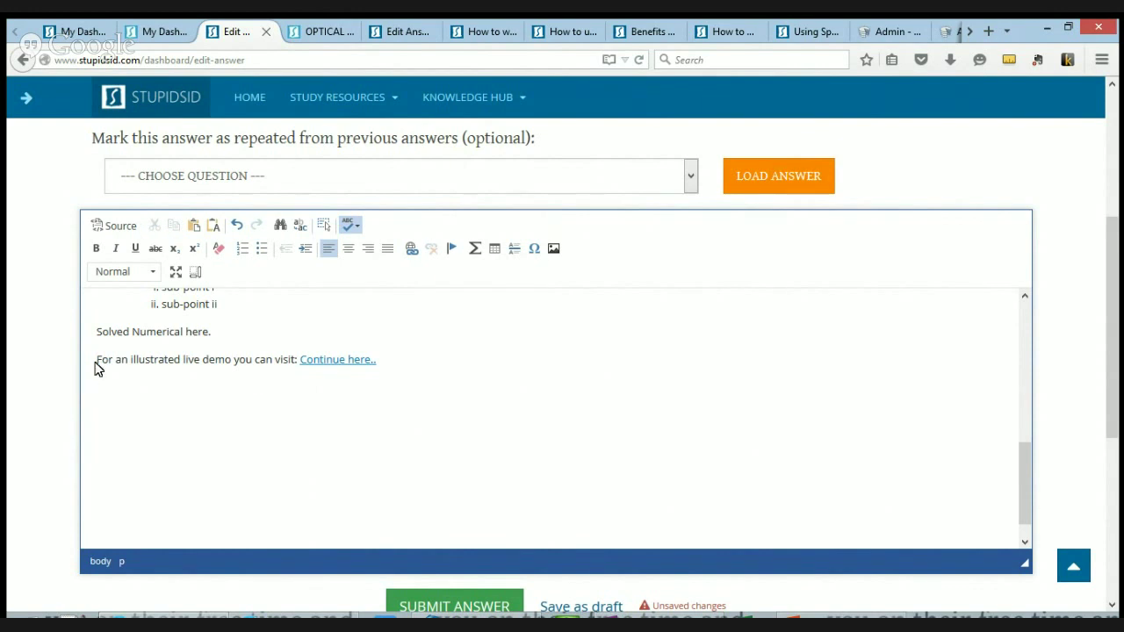
pyautogui.moveTo(97, 331); pyautogui.dragTo(214, 331)
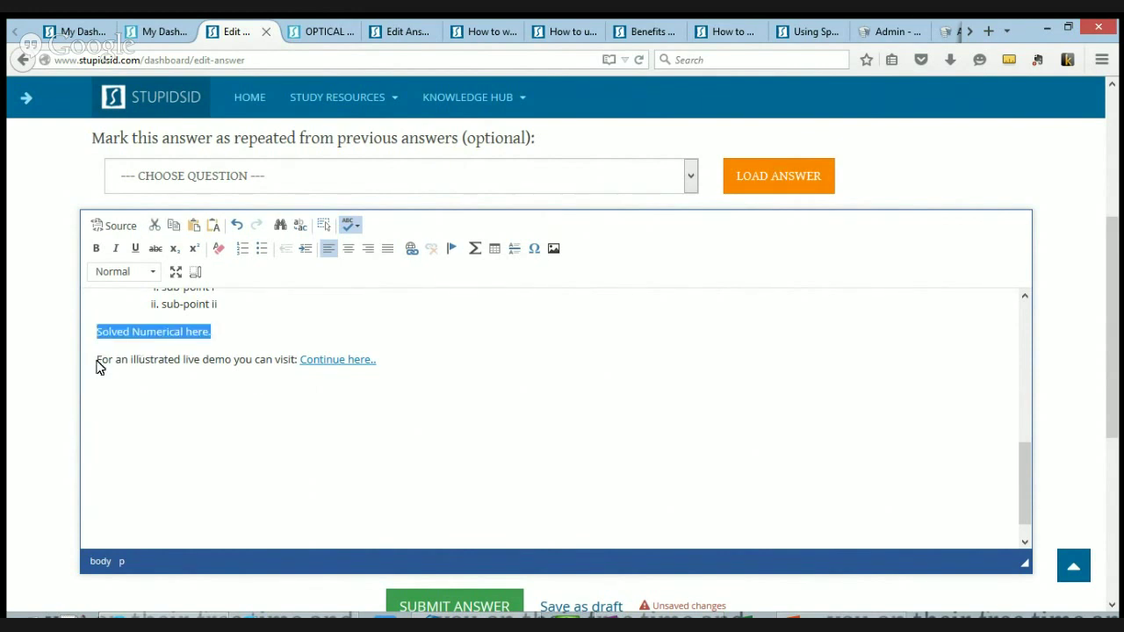
pyautogui.moveTo(97, 362); pyautogui.dragTo(237, 367)
pyautogui.doubleClick(246, 364)
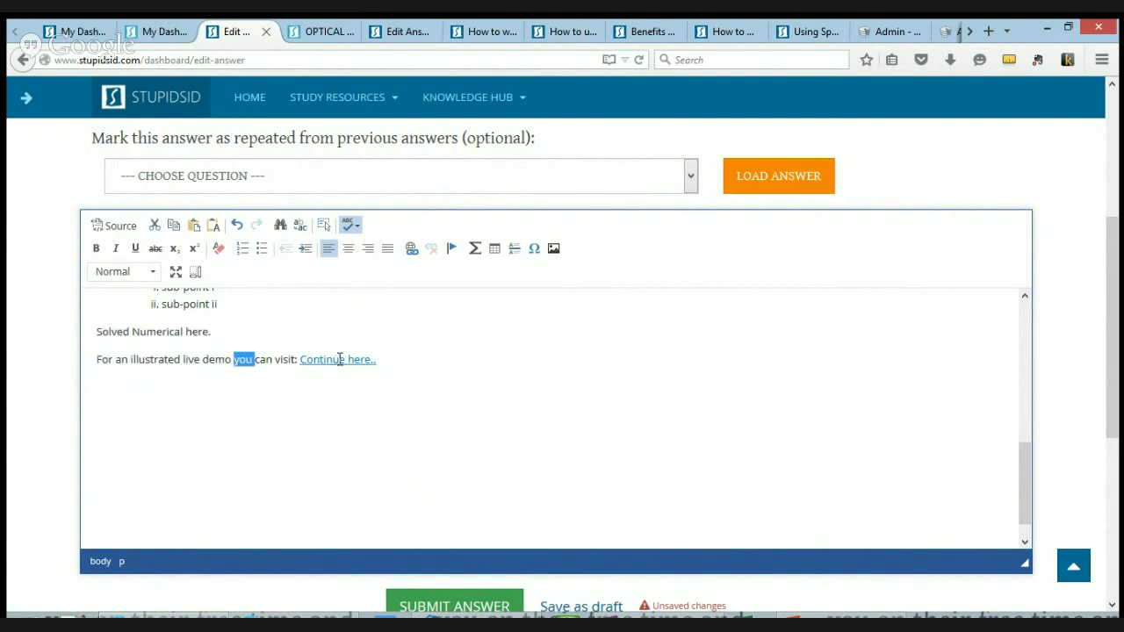
# Switch to the QuineMcCluskey solver page, solve the example, and review its comparison tables, prime implicants and coverage table
pyautogui.scroll(-5, 876, 31)
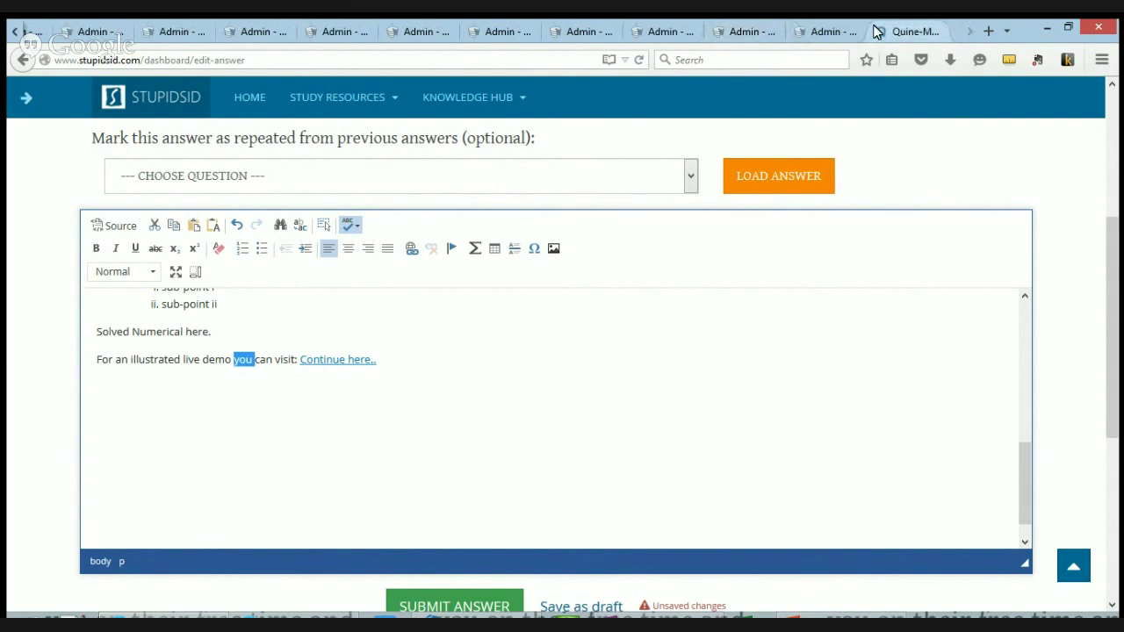
pyautogui.click(877, 31)
pyautogui.scroll(-3, 378, 245)
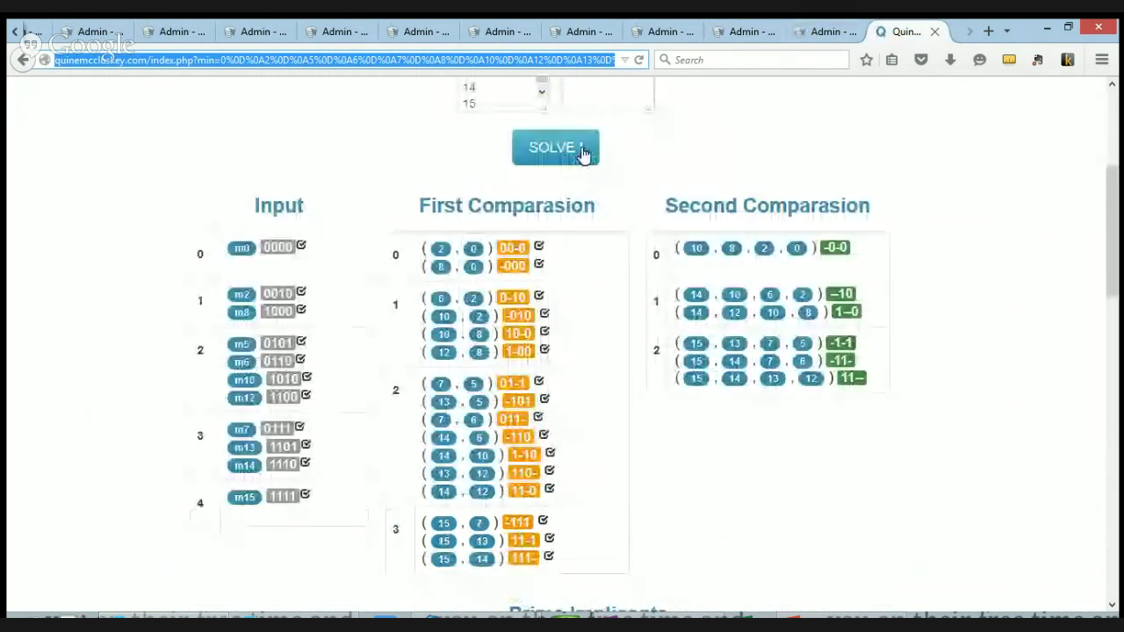
pyautogui.click(583, 153)
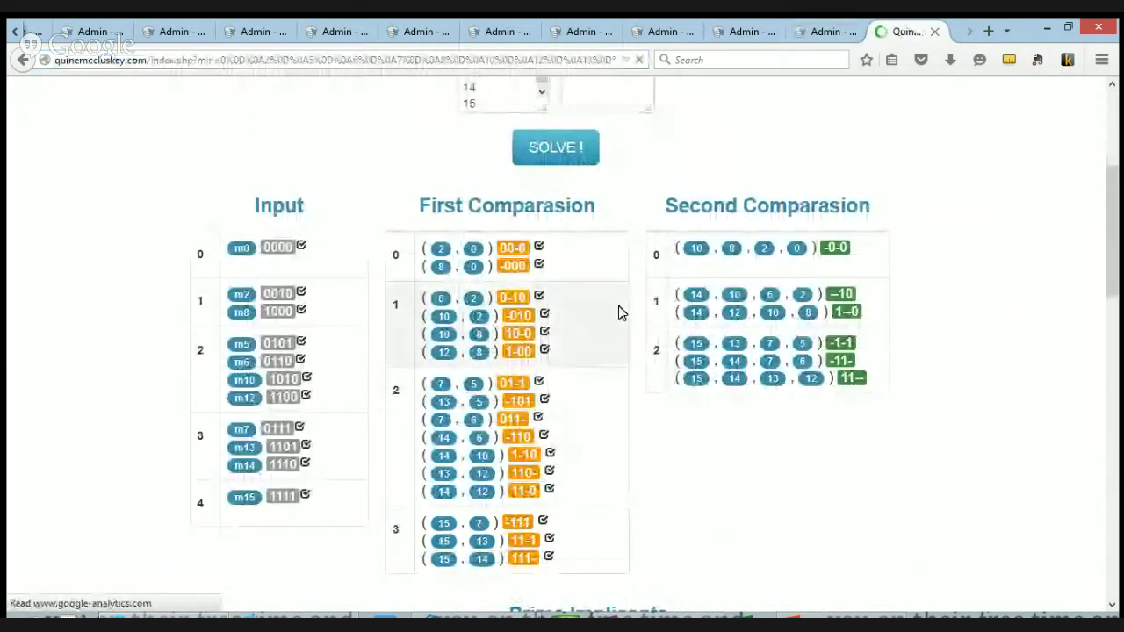
pyautogui.scroll(-8, 619, 311)
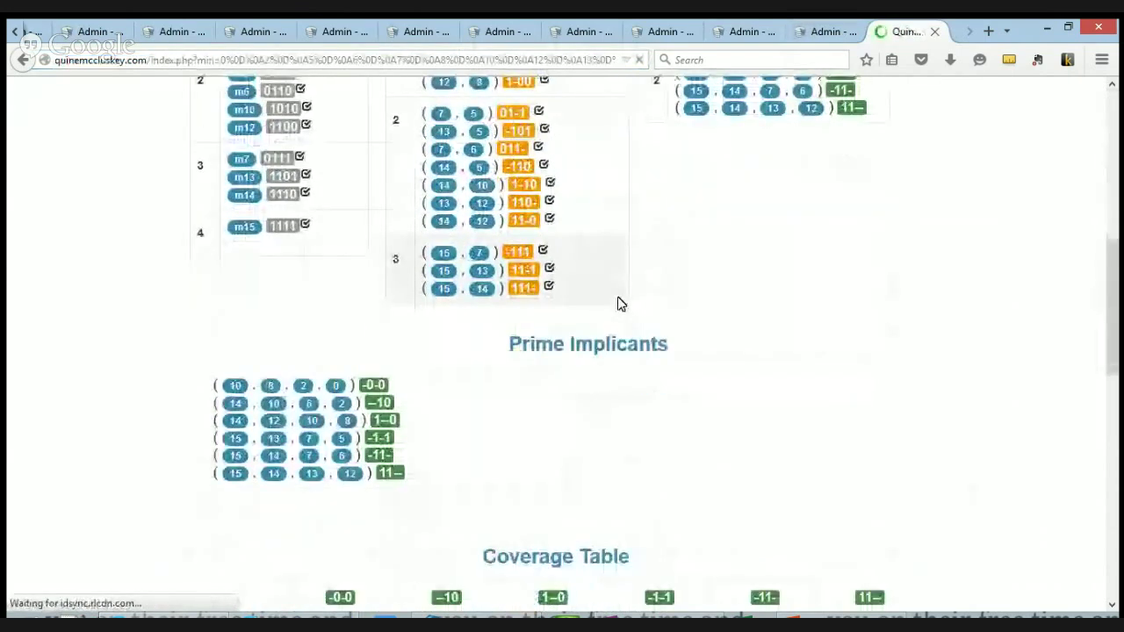
pyautogui.scroll(-6, 619, 303)
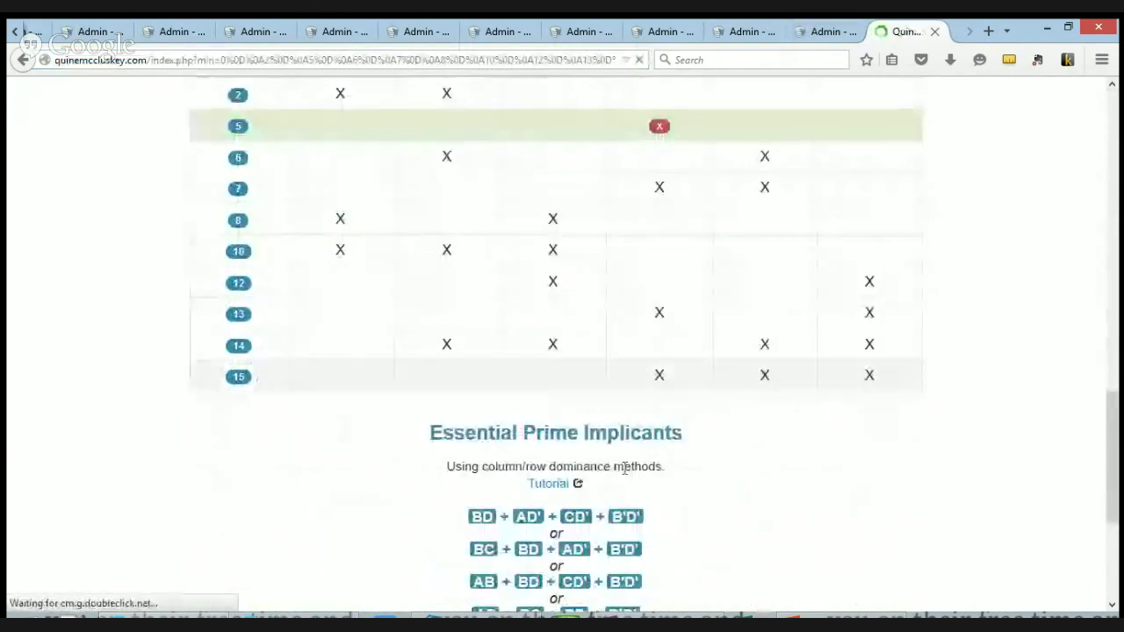
# Review the solver's results back up to its input values, and return to the answer editor just after the linked text
pyautogui.scroll(-2, 606, 470)
pyautogui.scroll(10, 573, 447)
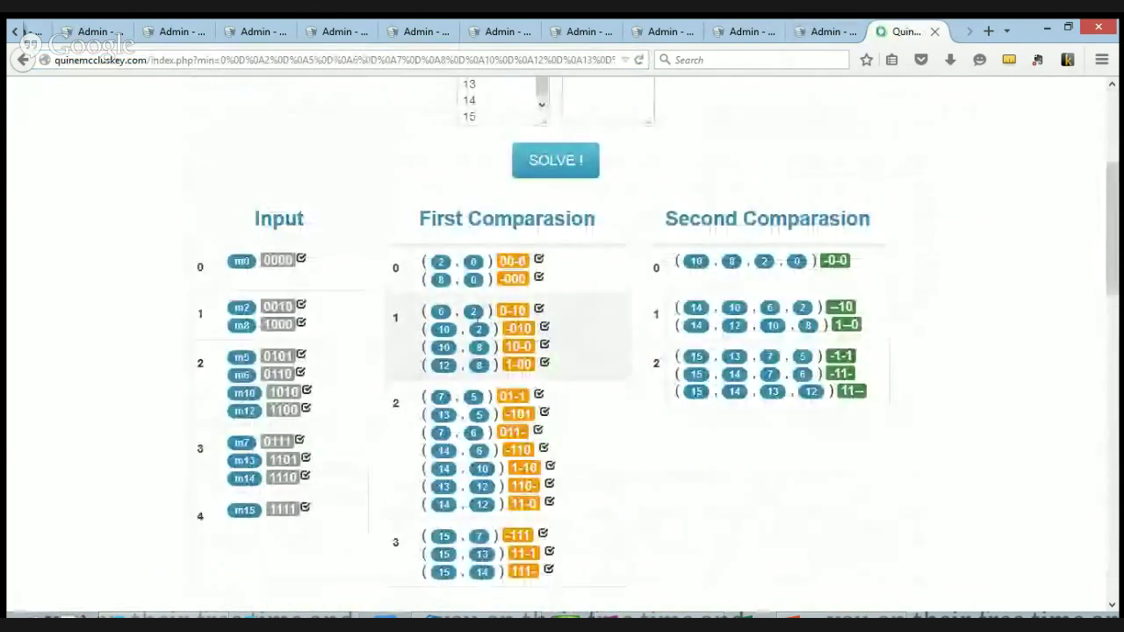
pyautogui.scroll(3, 464, 252)
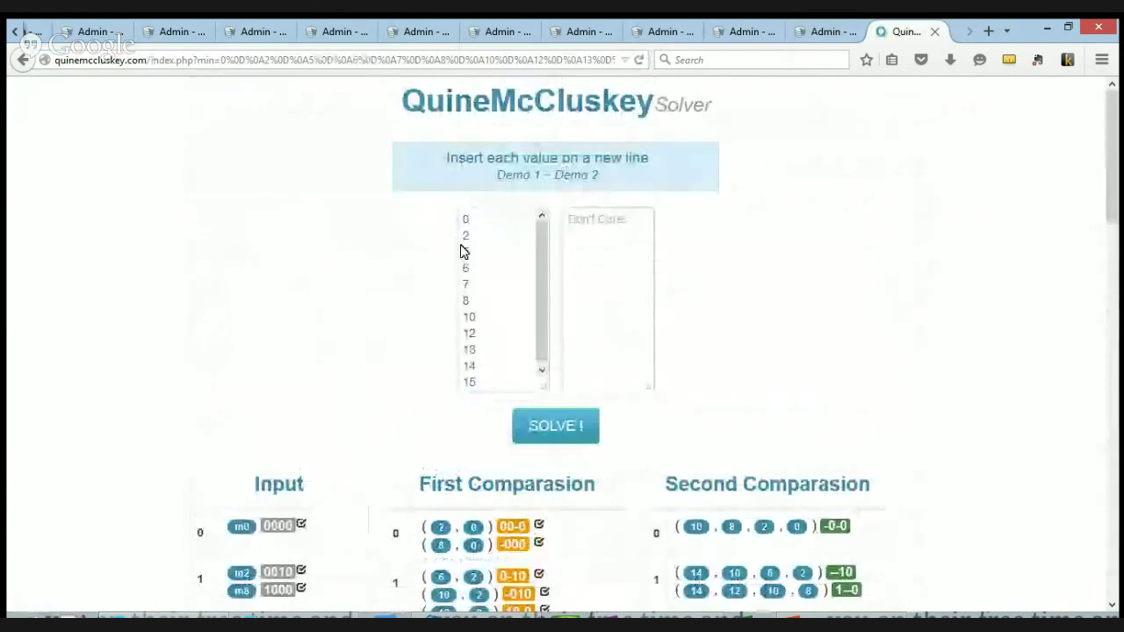
pyautogui.click(355, 24)
pyautogui.scroll(5, 261, 28)
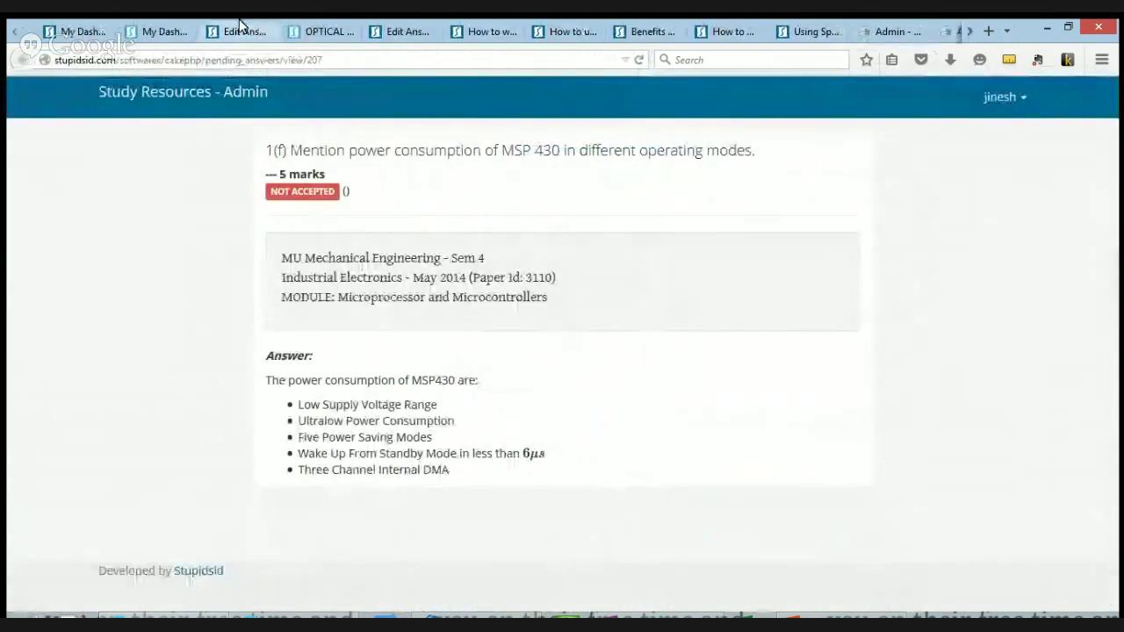
pyautogui.click(240, 29)
pyautogui.click(414, 369)
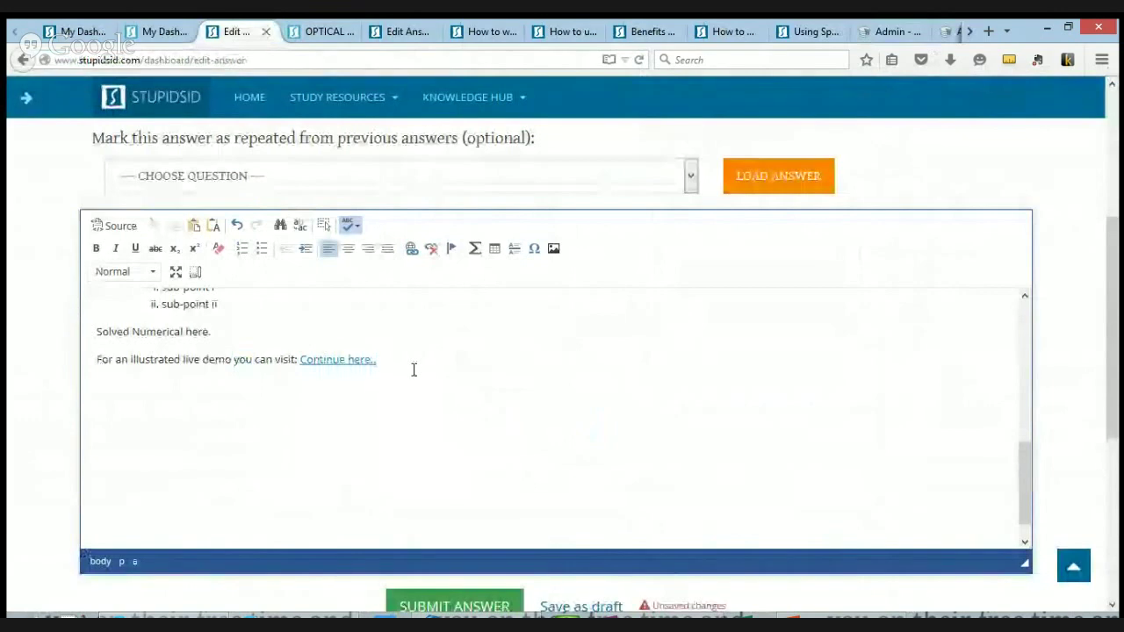
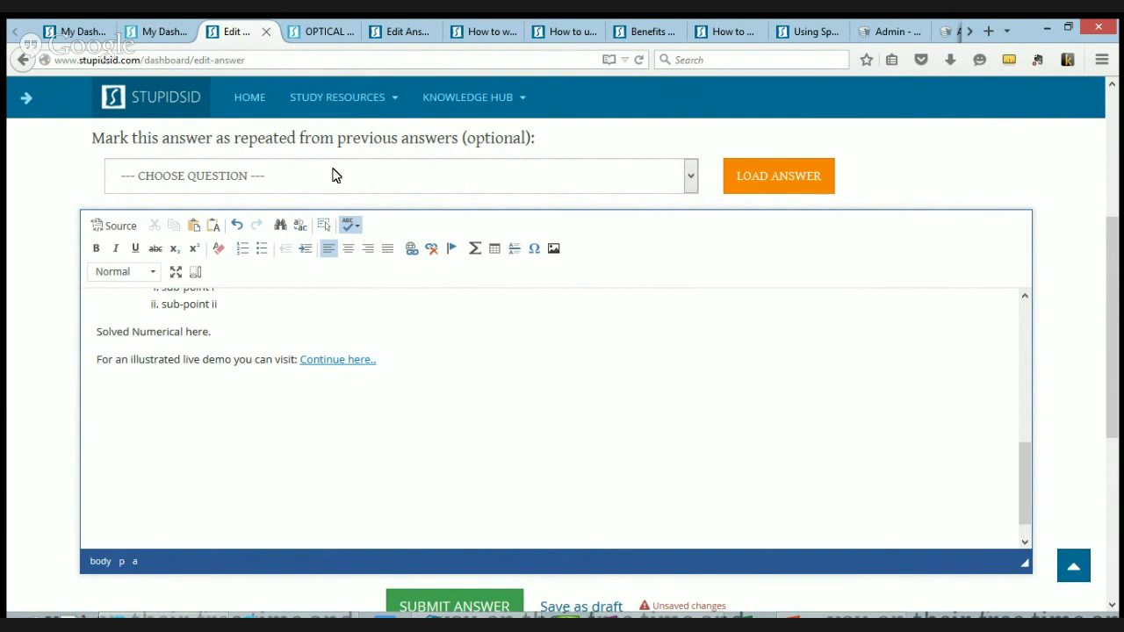
# Choose "Explain any one application of Ultrasonic Waves...." as the repeated previous answer and try to load it
pyautogui.click(331, 180)
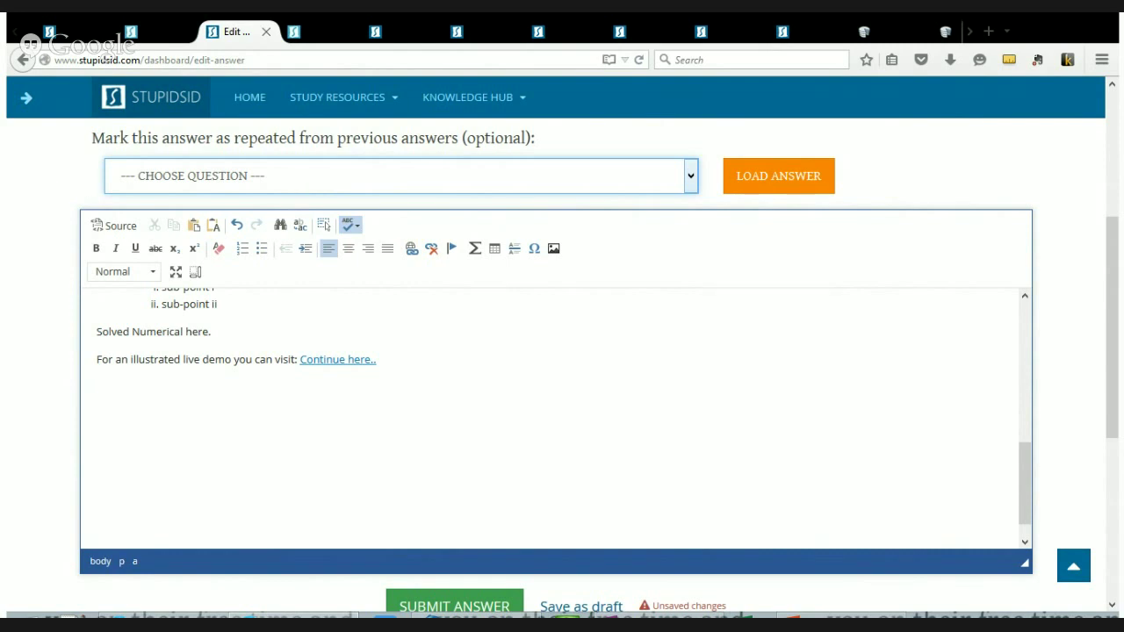
pyautogui.press('Down')
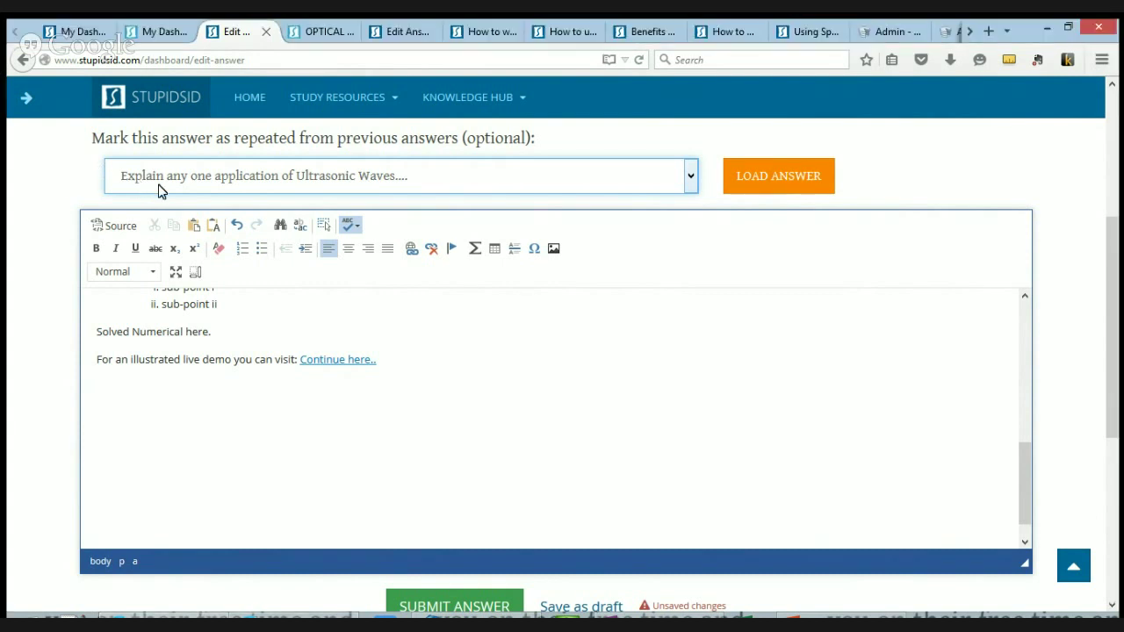
pyautogui.click(790, 184)
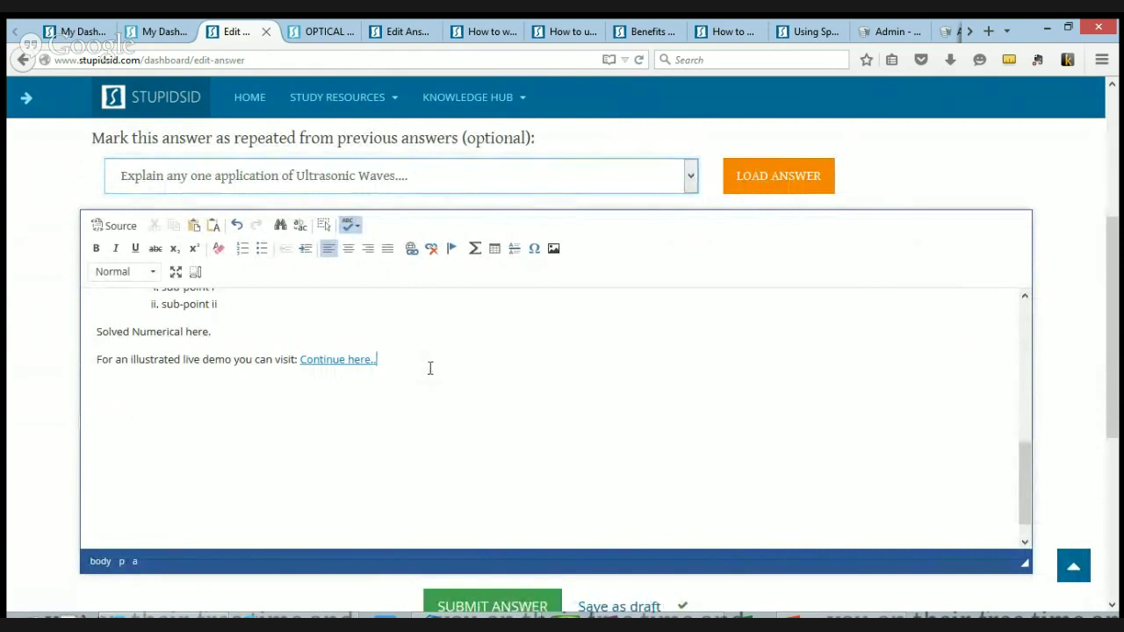
# Start a new paragraph below the linked text and enter a/b as a TeX formula in place of the sample equation
pyautogui.press('Return')
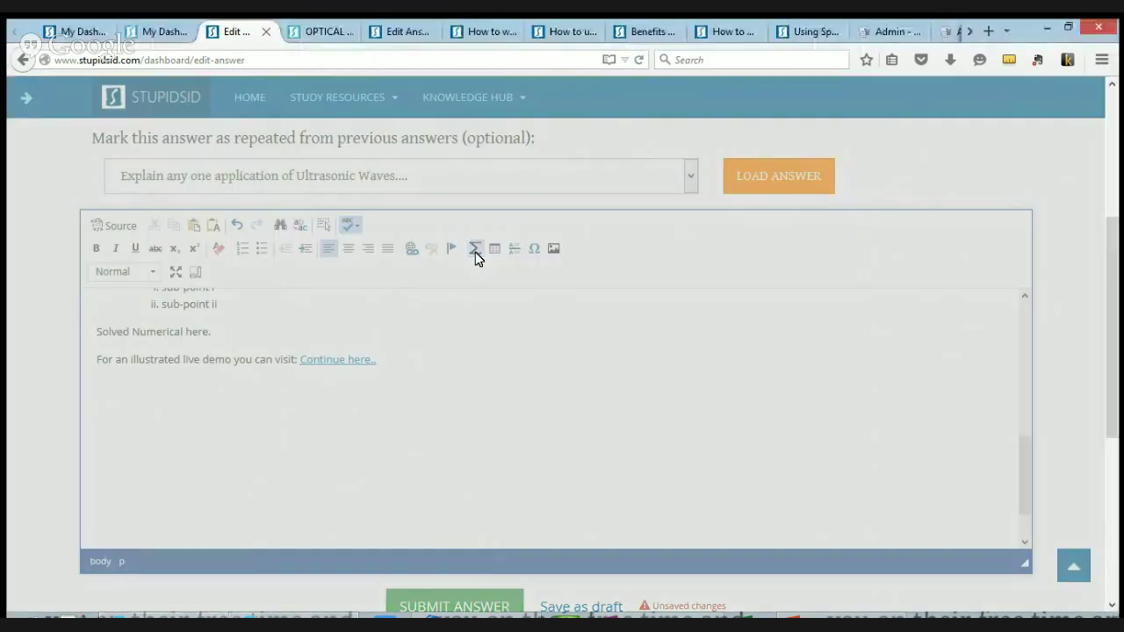
pyautogui.click(475, 251)
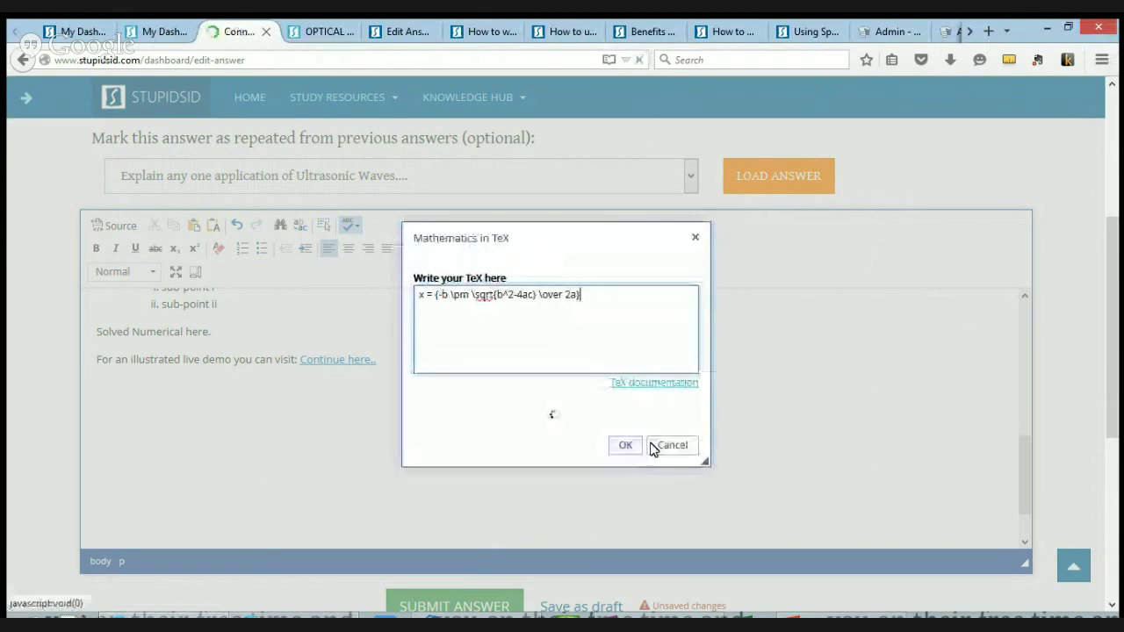
pyautogui.click(660, 446)
pyautogui.click(475, 251)
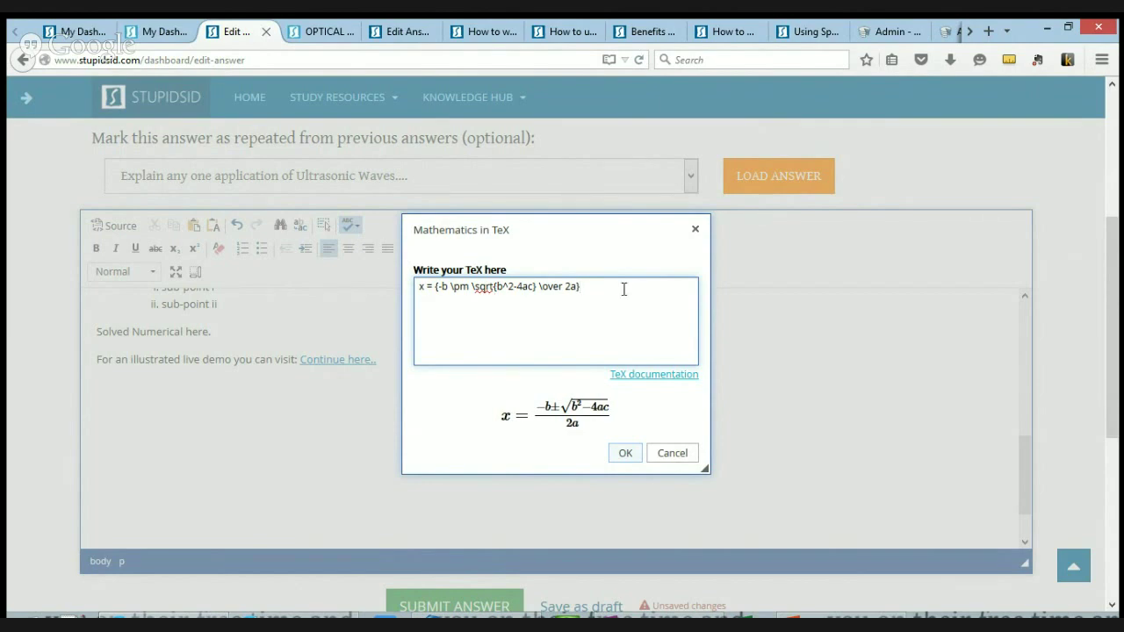
pyautogui.moveTo(623, 288); pyautogui.dragTo(409, 274)
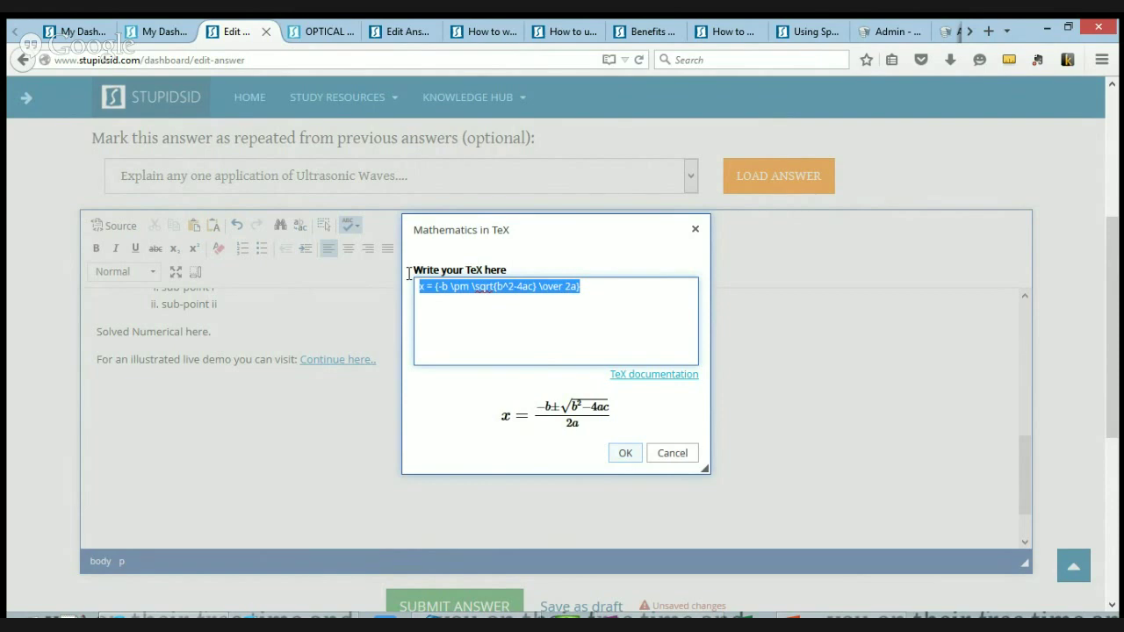
pyautogui.press('BackSpace')
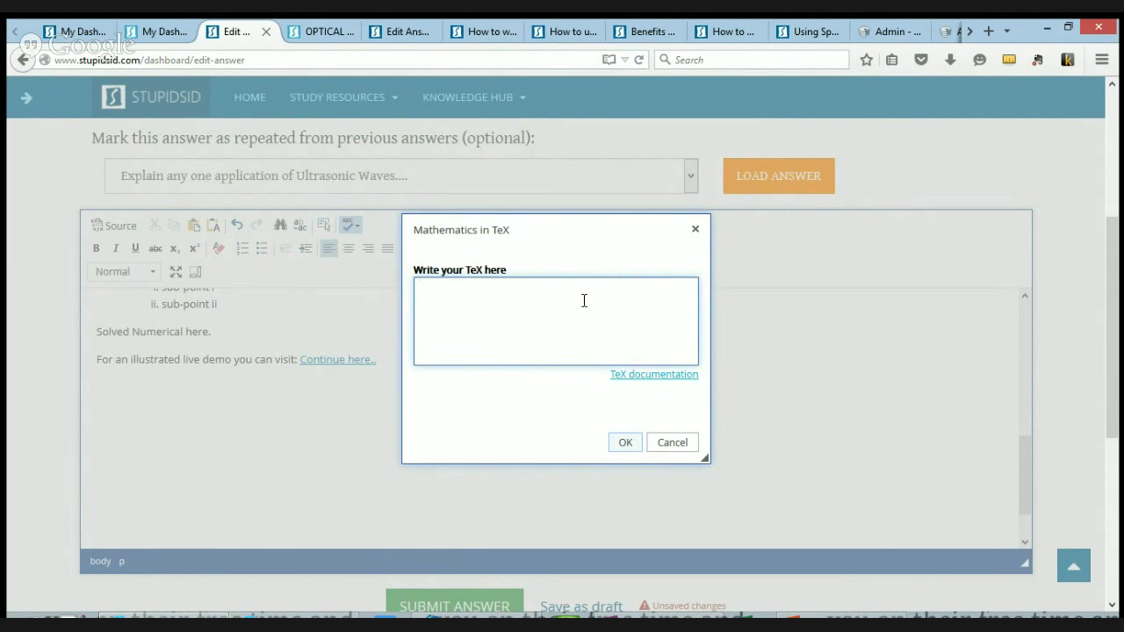
pyautogui.write('a/b')
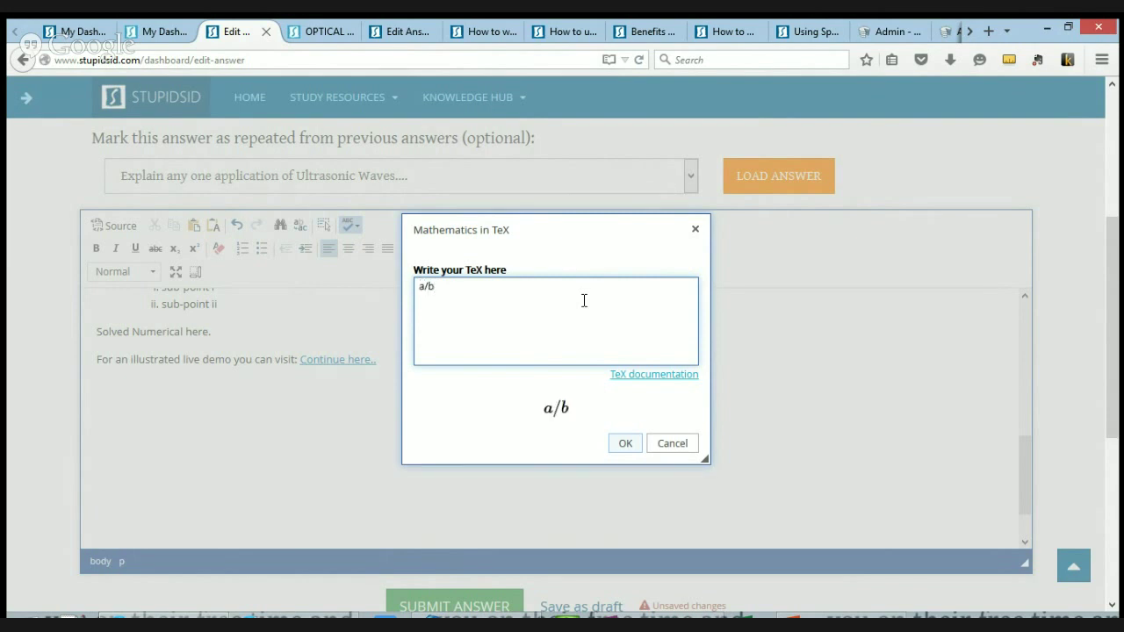
# Clear the a/b formula and start rewriting it with a followed by a TeX backslash command
pyautogui.press('BackSpace')
pyautogui.press('BackSpace')
pyautogui.press('BackSpace')
pyautogui.write('a')
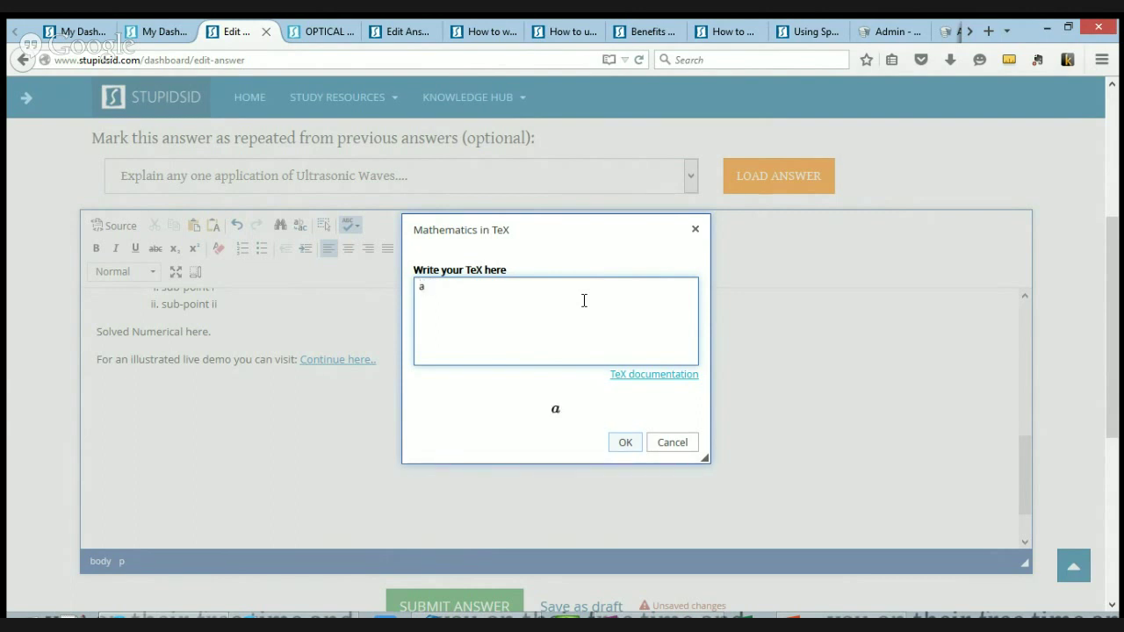
pyautogui.write(' b')
pyautogui.press('BackSpace')
pyautogui.write('\\')
pyautogui.hotkey('shift', 'Right')
pyautogui.hotkey('ctrl', 'a')
# Look through the open help pages for "LaTeX and special characters" and copy that page's web address
pyautogui.click(645, 32)
pyautogui.click(570, 32)
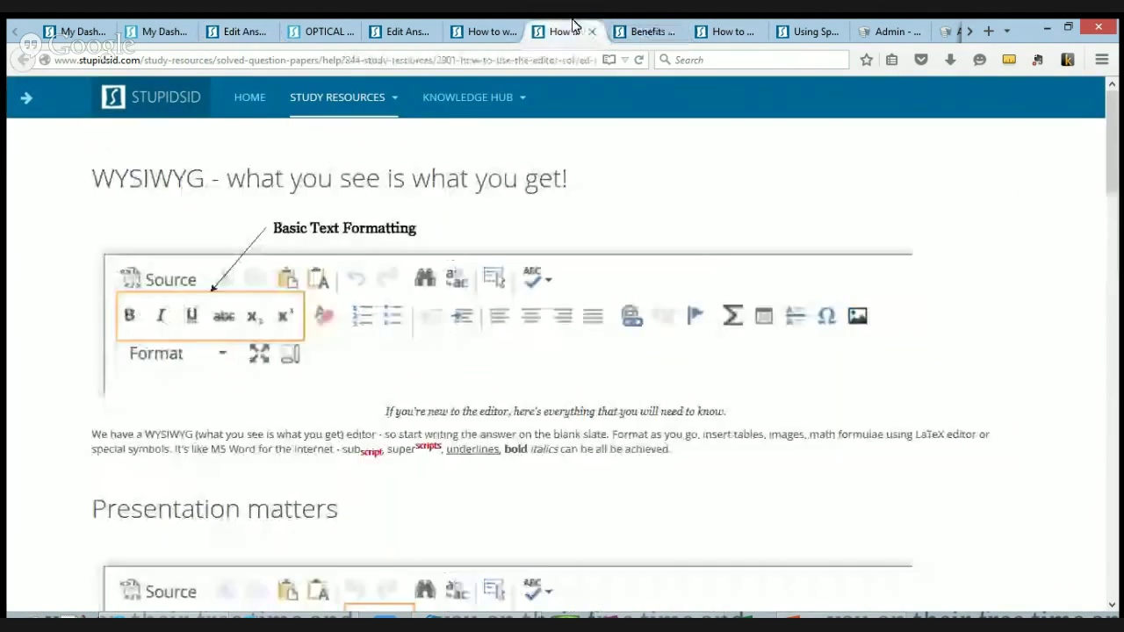
pyautogui.click(506, 26)
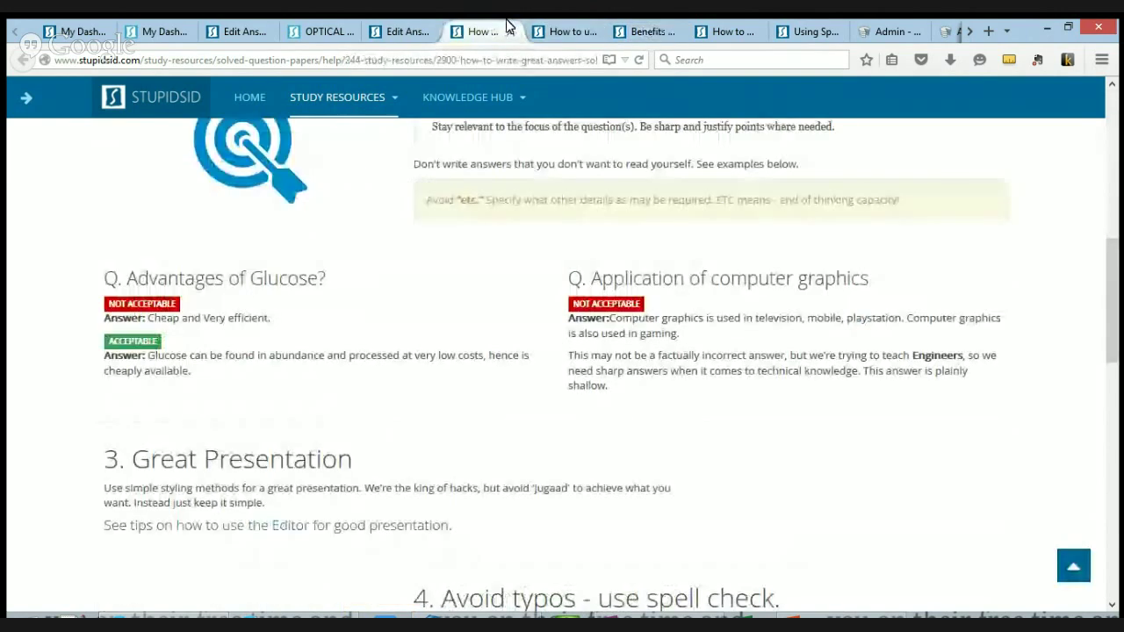
pyautogui.click(410, 26)
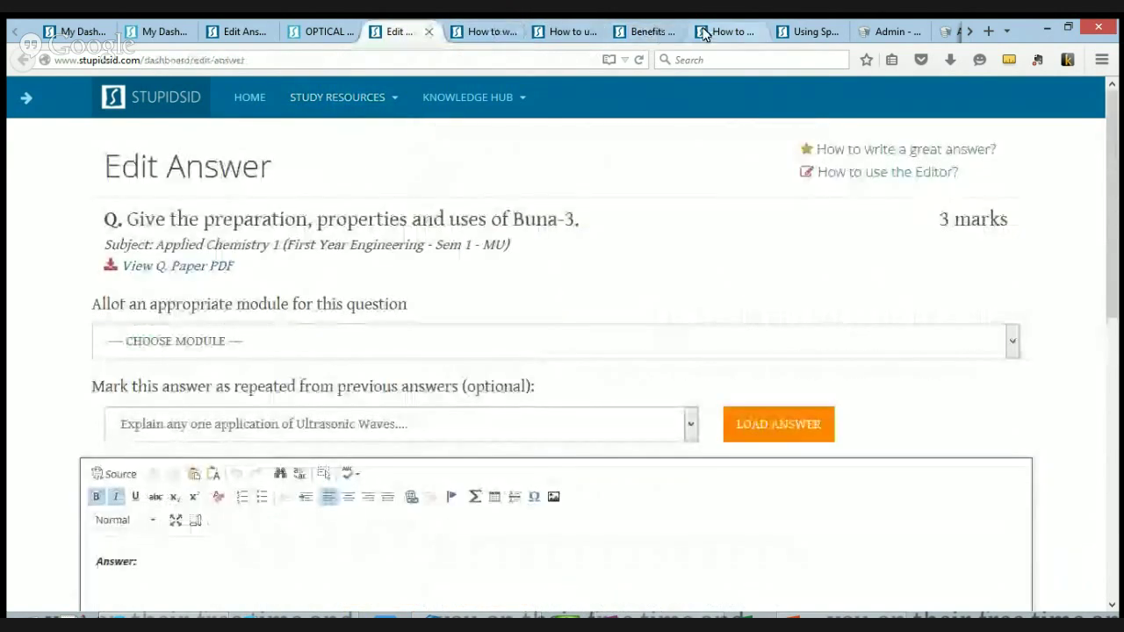
pyautogui.click(728, 31)
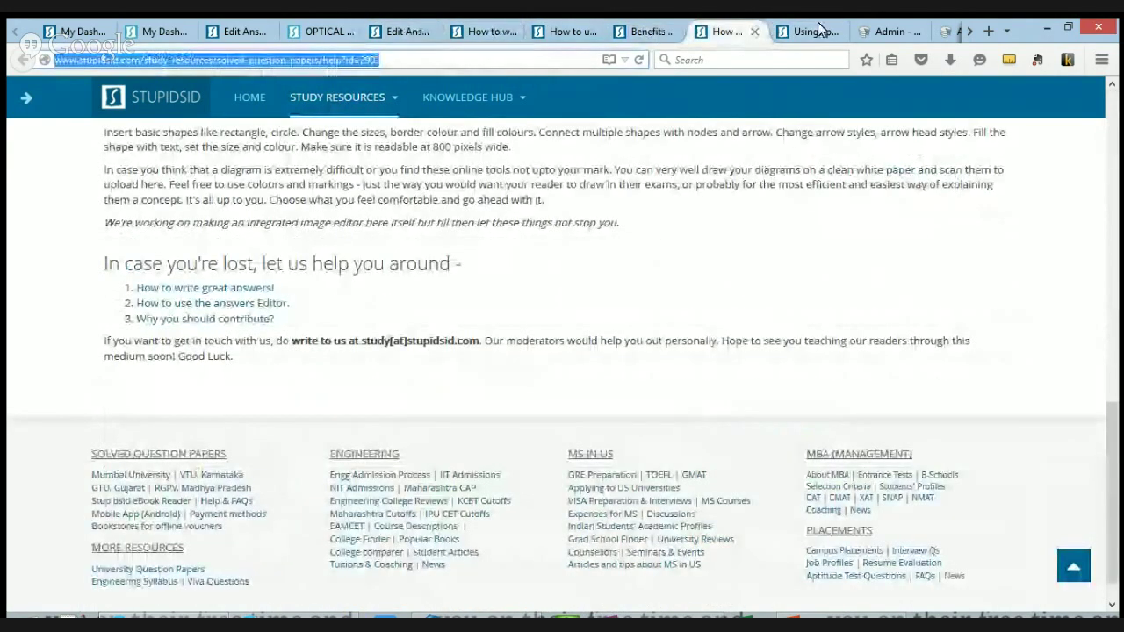
pyautogui.click(793, 33)
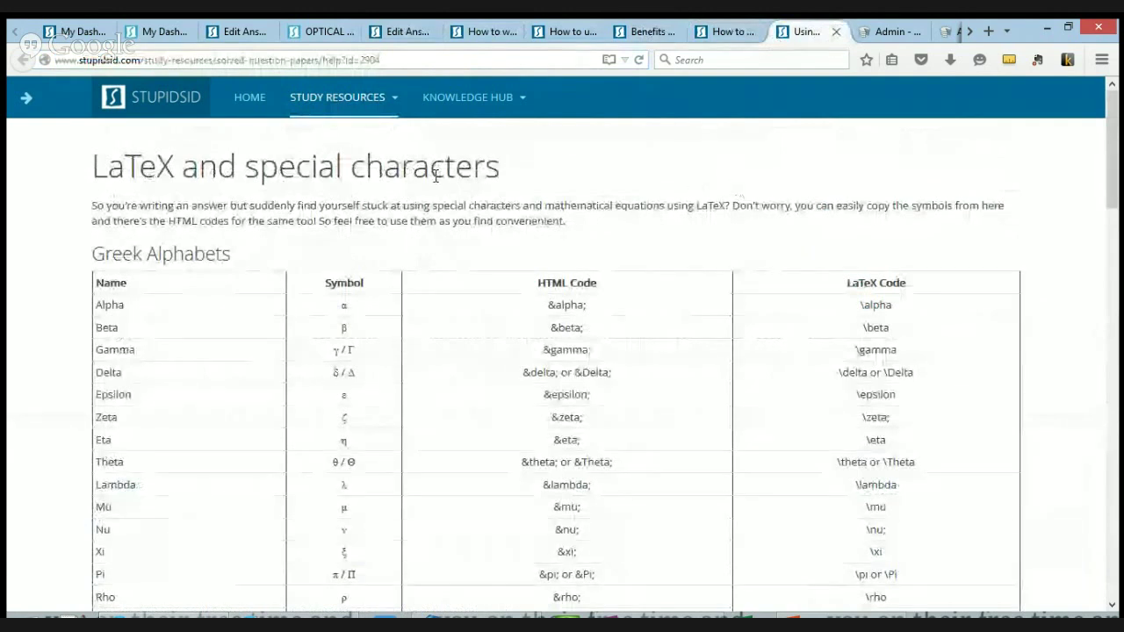
pyautogui.click(414, 60)
pyautogui.hotkey('ctrl', 'c')
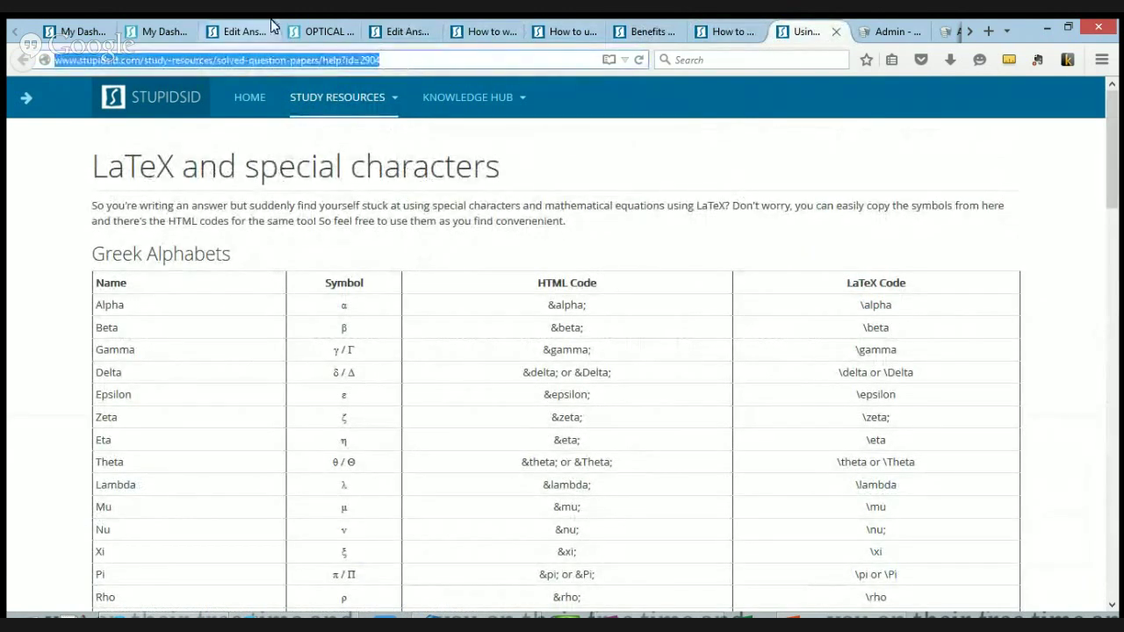
# Return to the answer being edited and discard the open TeX formula
pyautogui.click(233, 35)
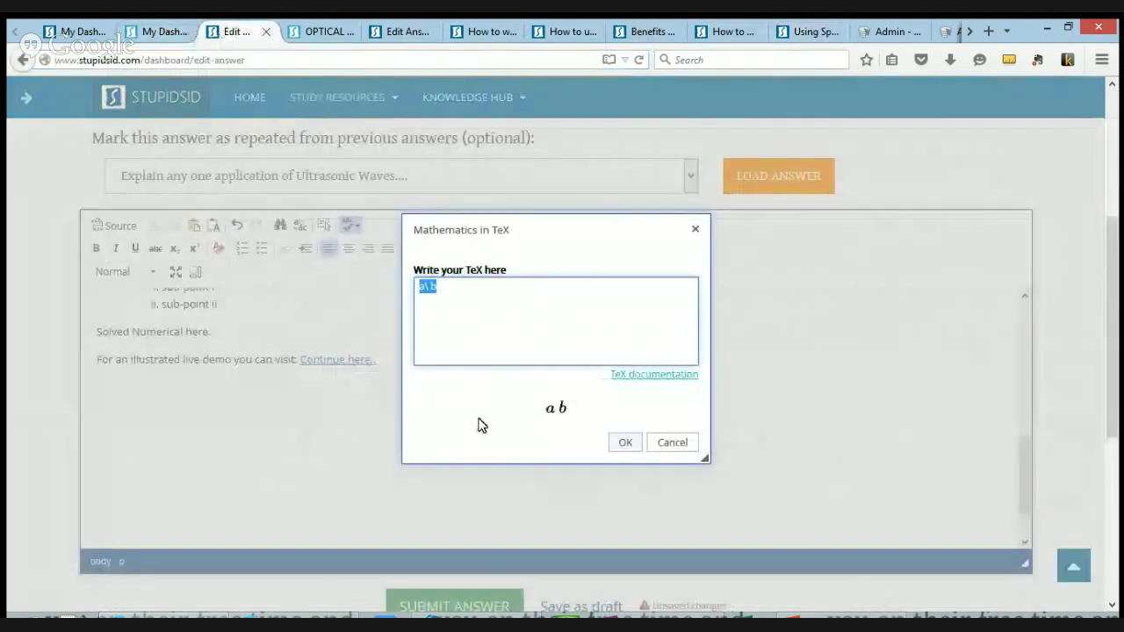
pyautogui.click(672, 444)
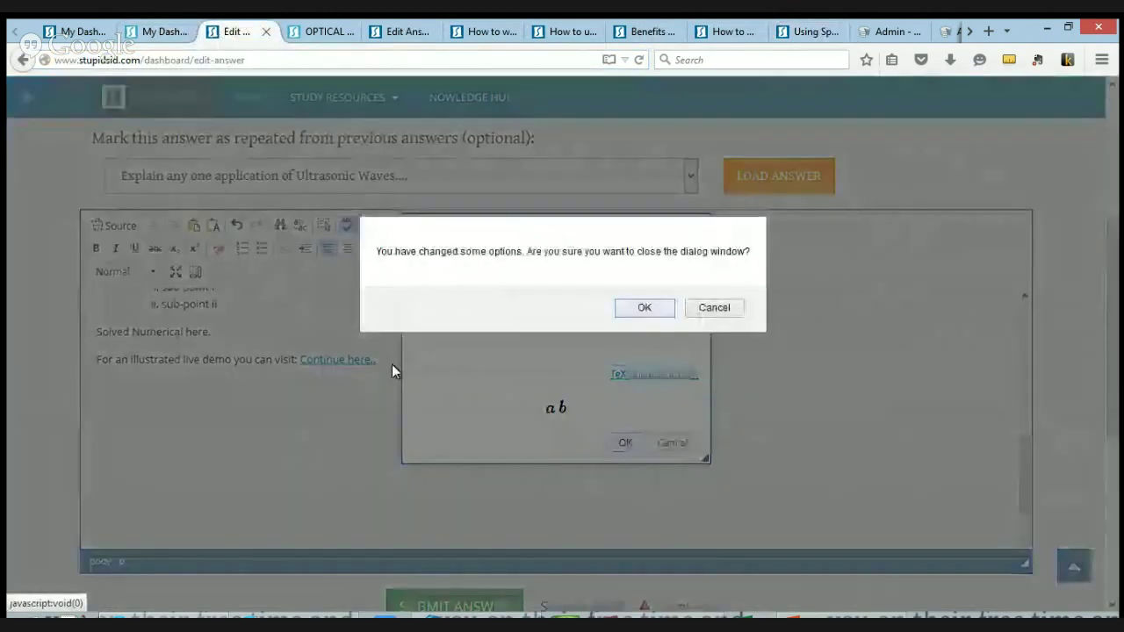
pyautogui.click(645, 309)
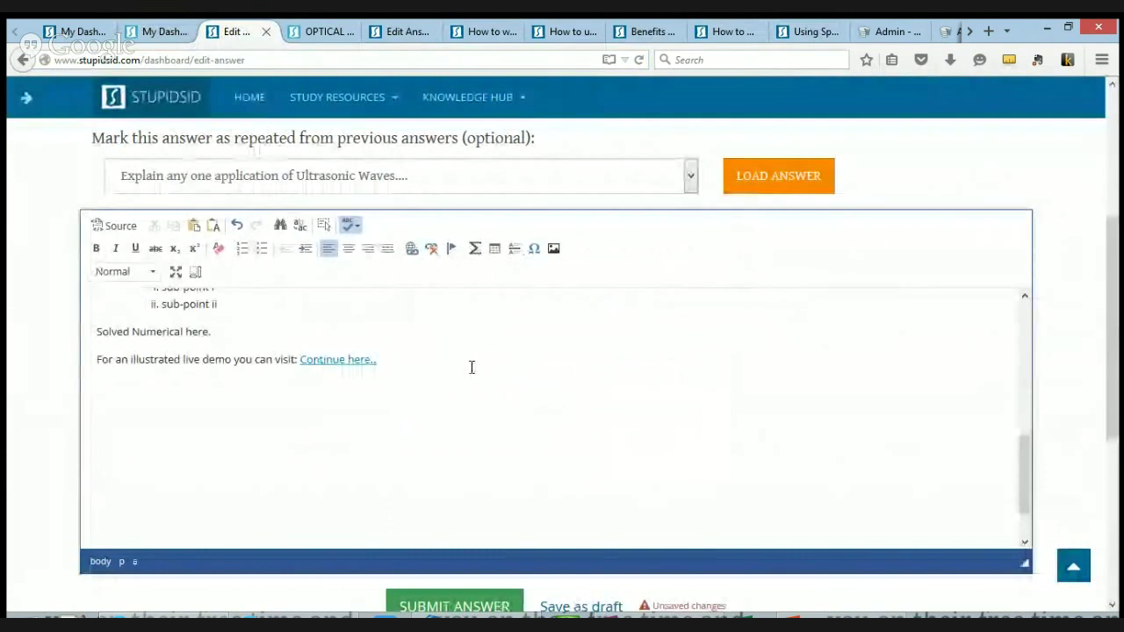
pyautogui.write('For La')
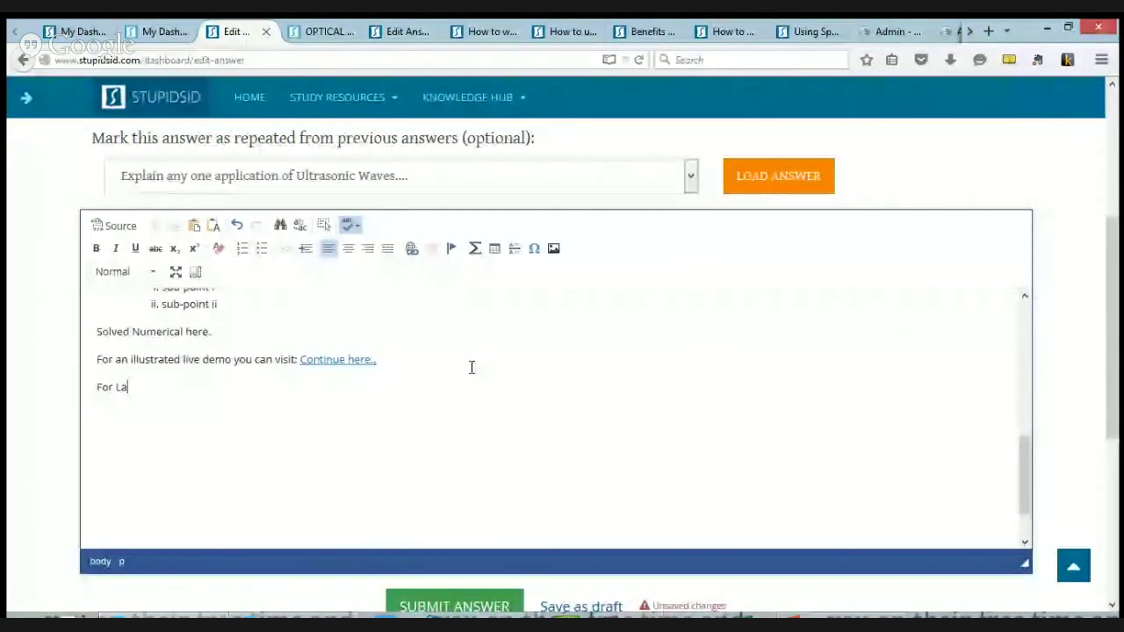
pyautogui.write('tex - Go to')
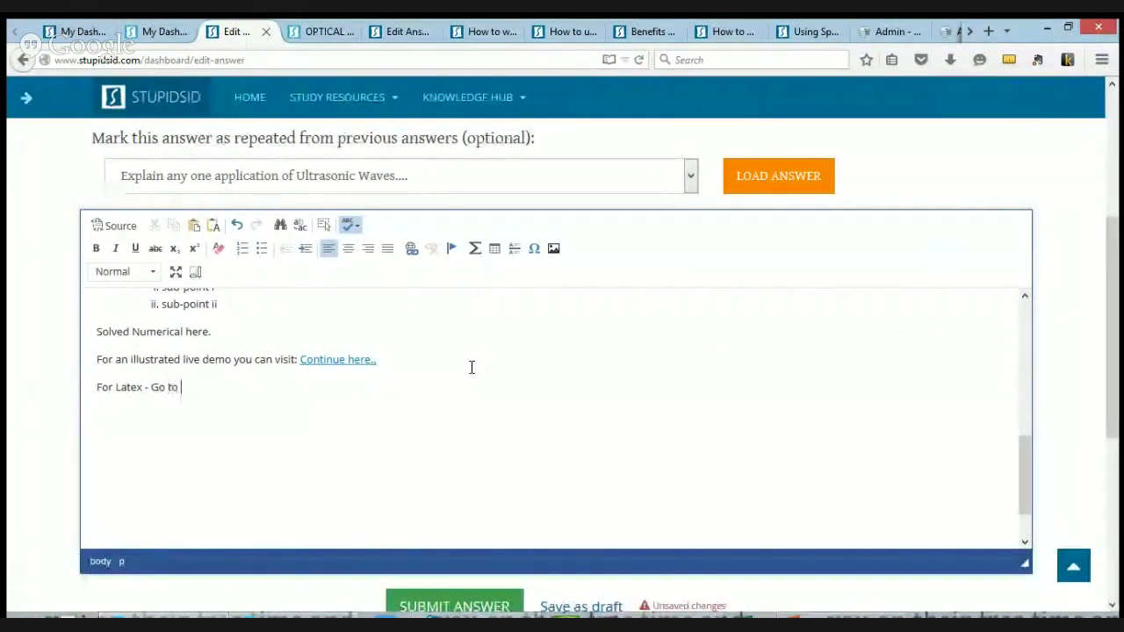
pyautogui.hotkey('ctrl', 'v')
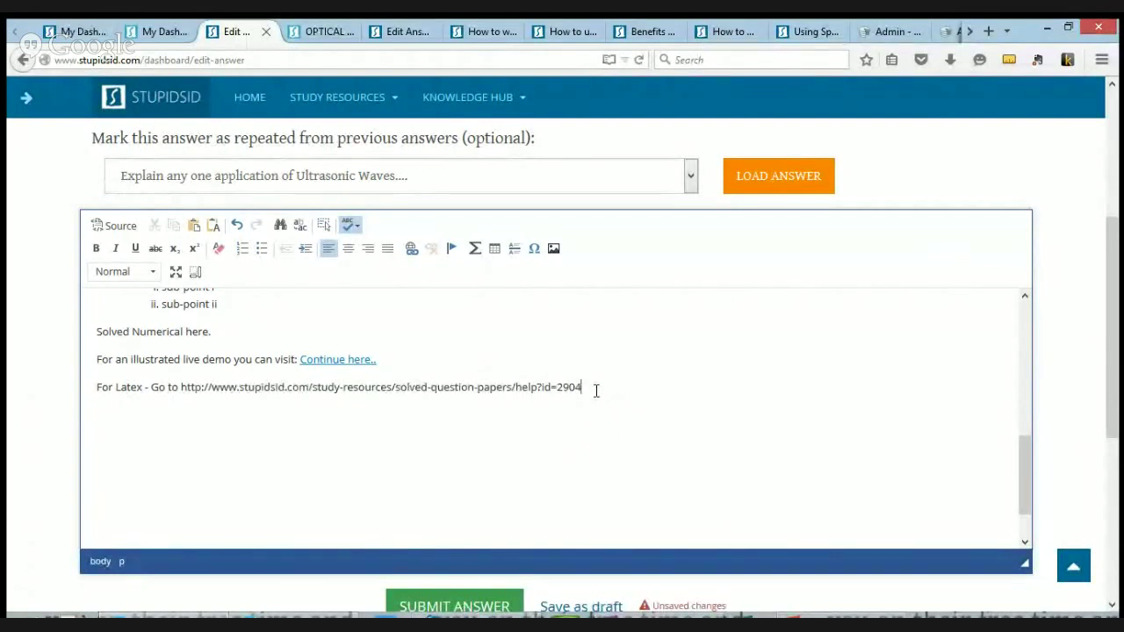
pyautogui.press('Return')
pyautogui.press('Return')
# Look up the LaTeX code for Alpha in the Greek Alphabets table of the special characters page
pyautogui.click(795, 33)
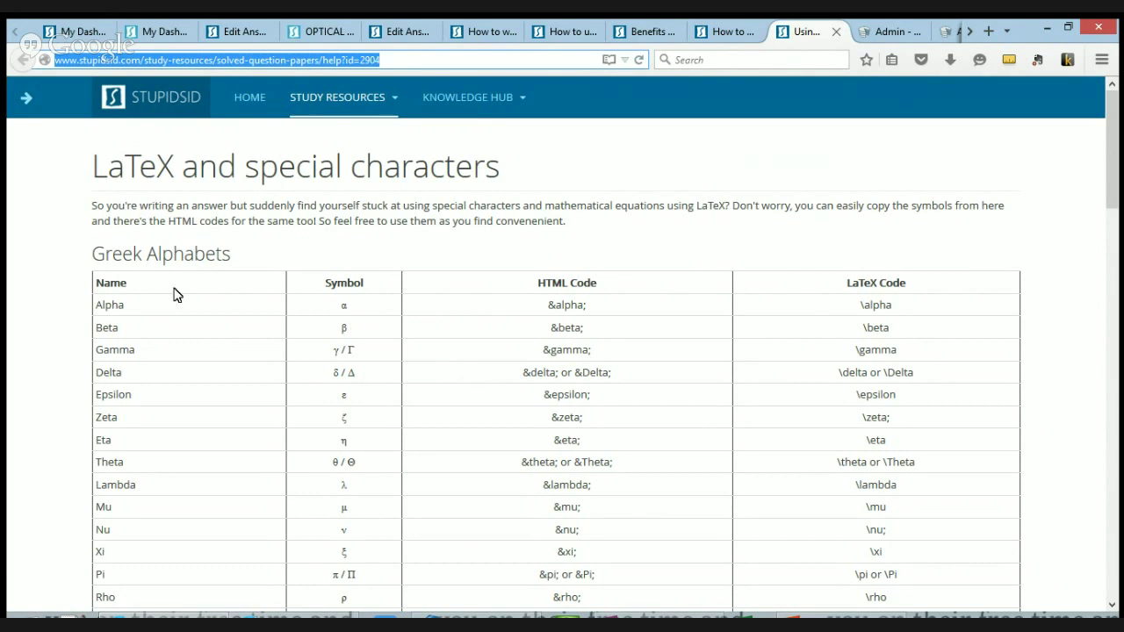
pyautogui.moveTo(99, 308); pyautogui.dragTo(904, 308)
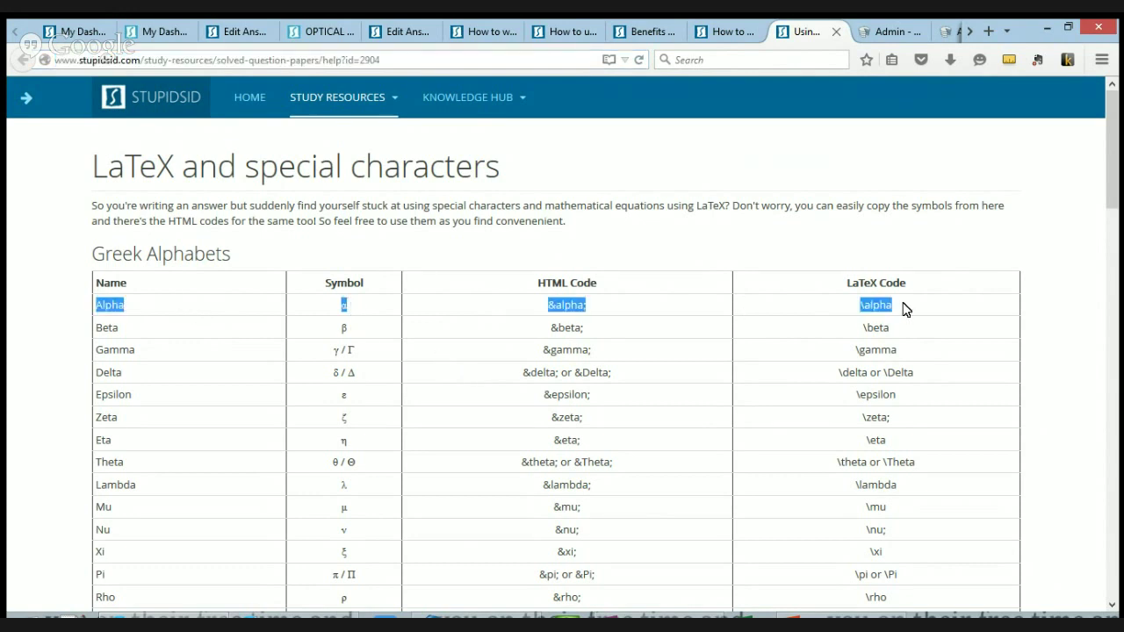
pyautogui.click(903, 308)
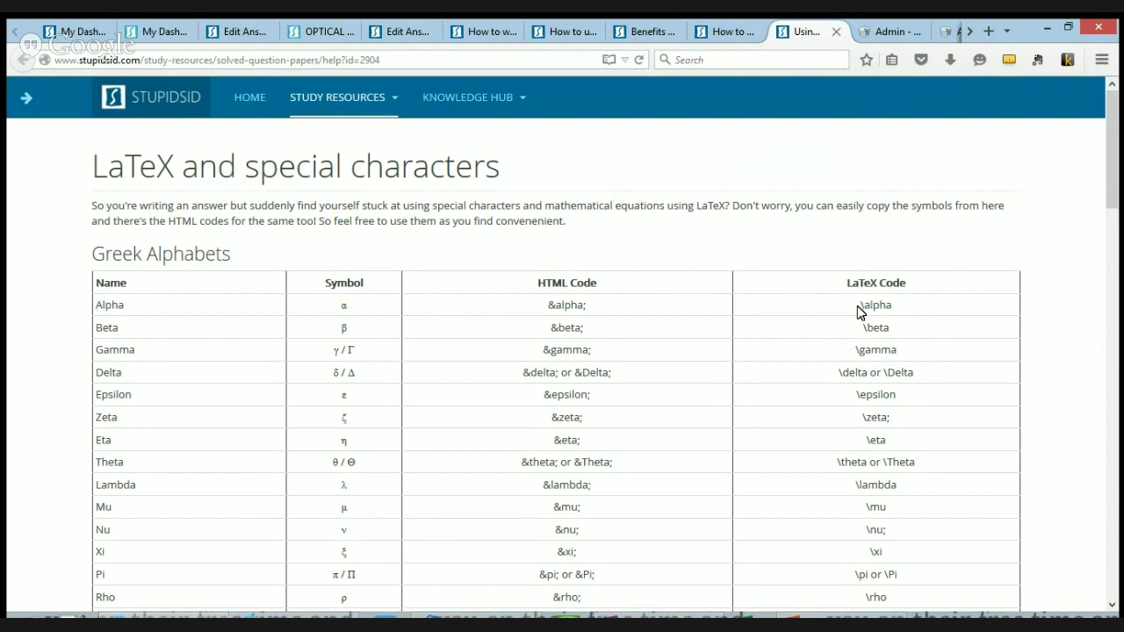
pyautogui.moveTo(856, 305); pyautogui.dragTo(893, 307)
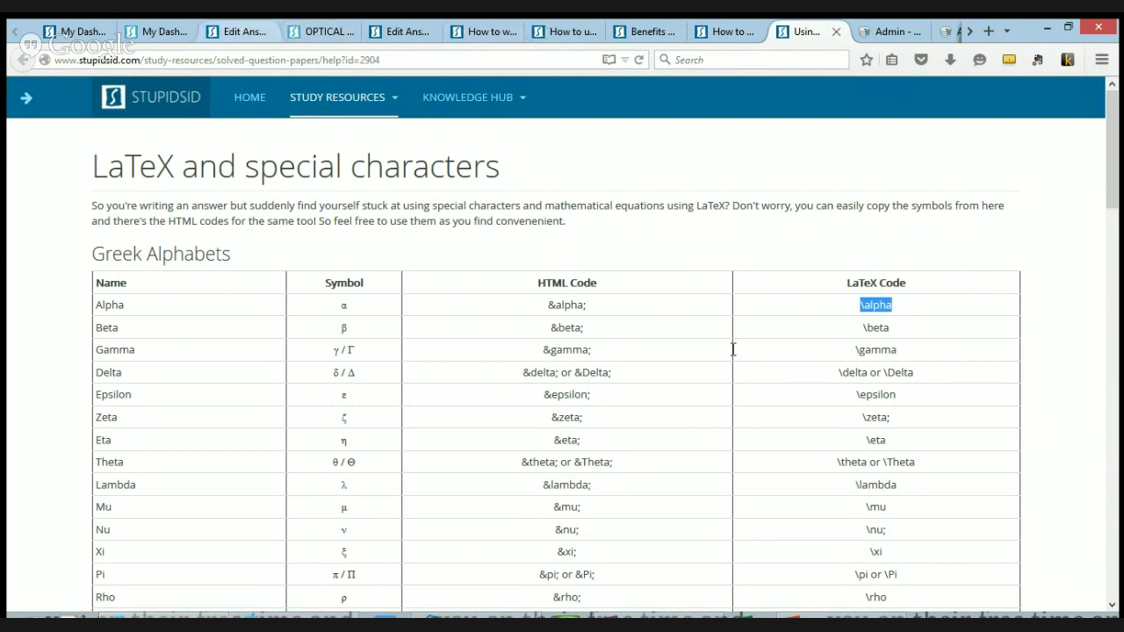
# Insert the TeX formula \alpha=10. into the answer below the LaTeX help link, replacing the sample expression
pyautogui.hotkey('ctrl', '3')
pyautogui.press('Return')
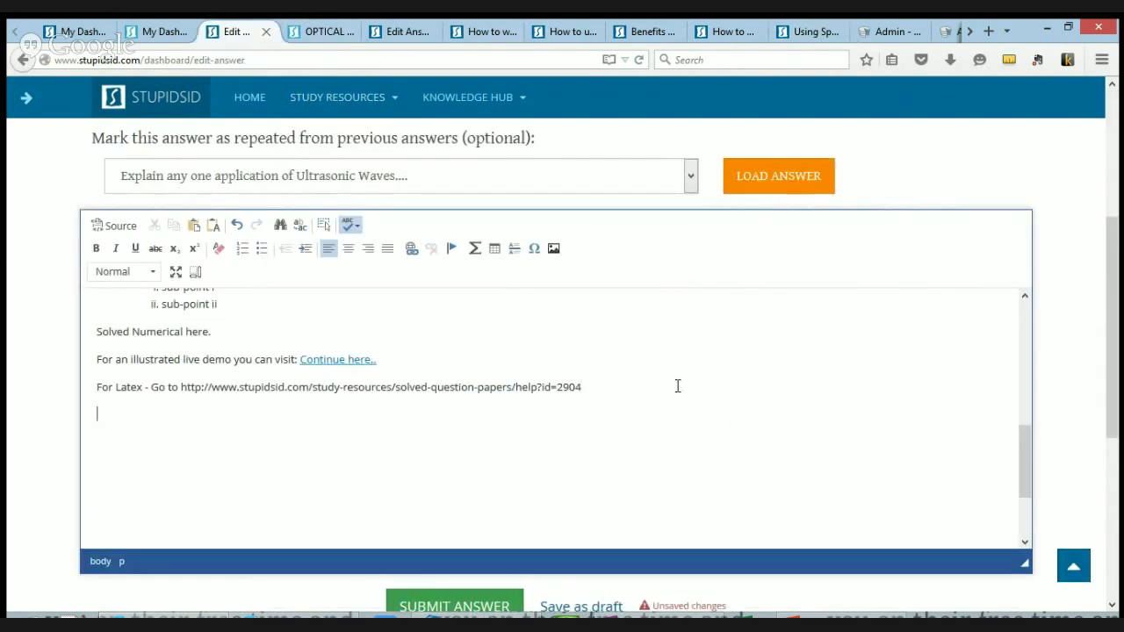
pyautogui.click(474, 248)
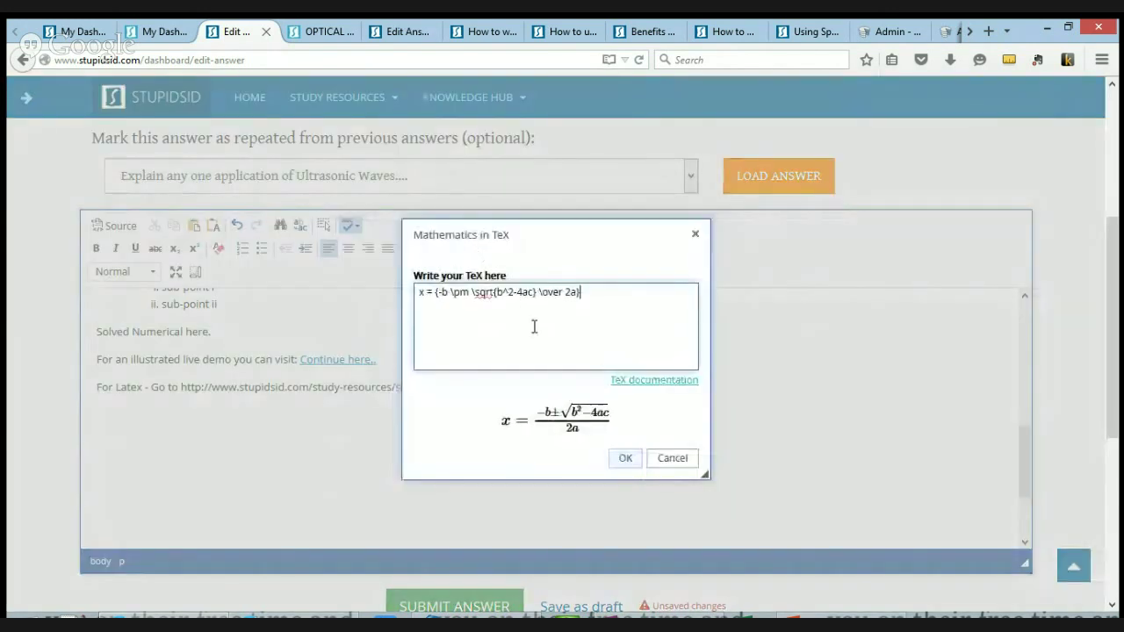
pyautogui.hotkey('ctrl', 'a')
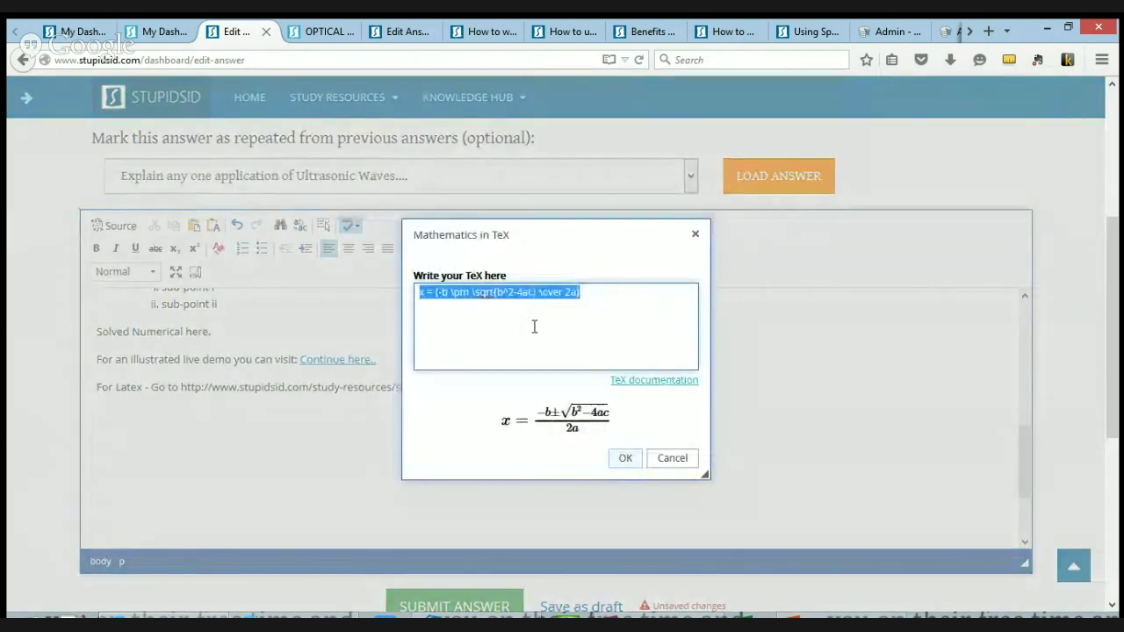
pyautogui.press('BackSpace')
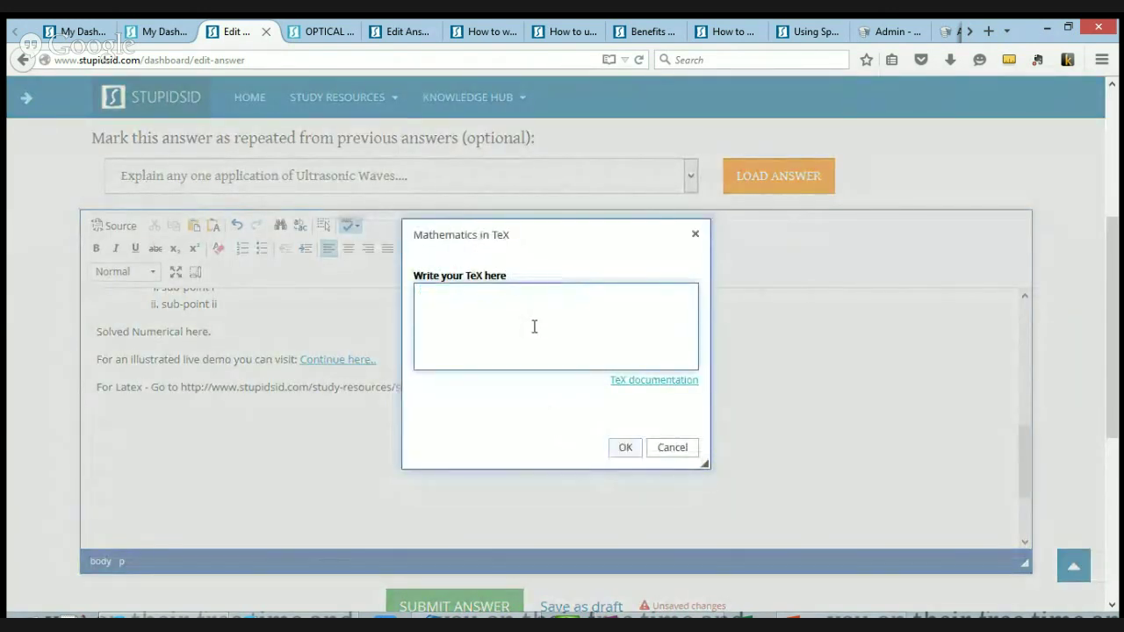
pyautogui.write('\\alpha')
pyautogui.write('=1-')
pyautogui.write('0')
pyautogui.write('.')
pyautogui.click(625, 447)
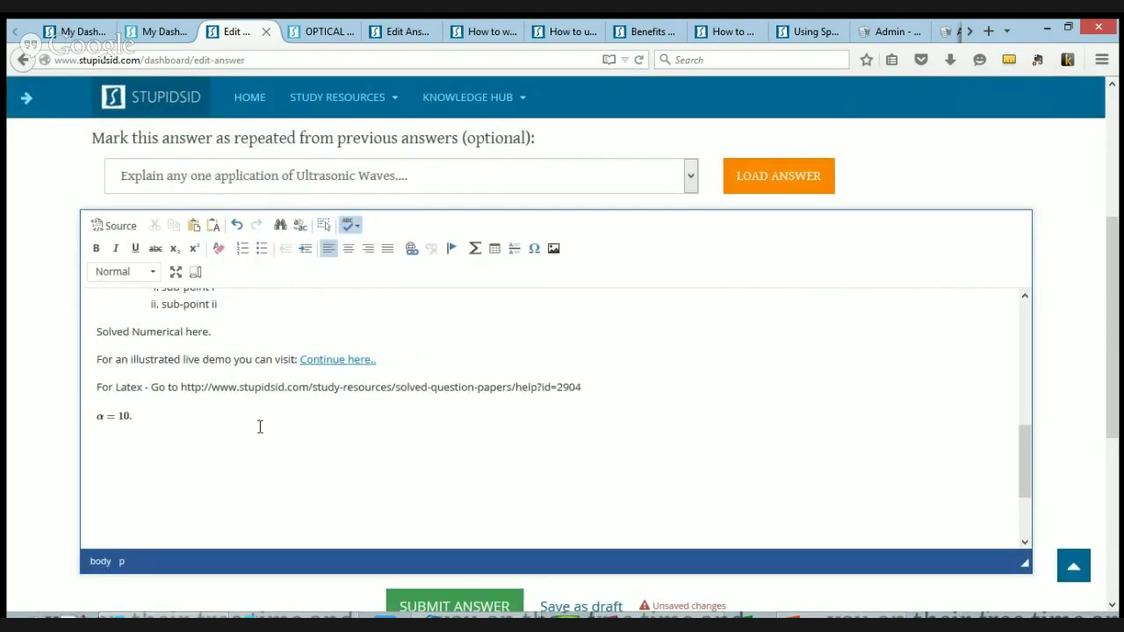
# Look up the capital Omega LaTeX code in the Omega / Ohm row of the Greek Alphabets table
pyautogui.click(807, 31)
pyautogui.scroll(-3, 364, 283)
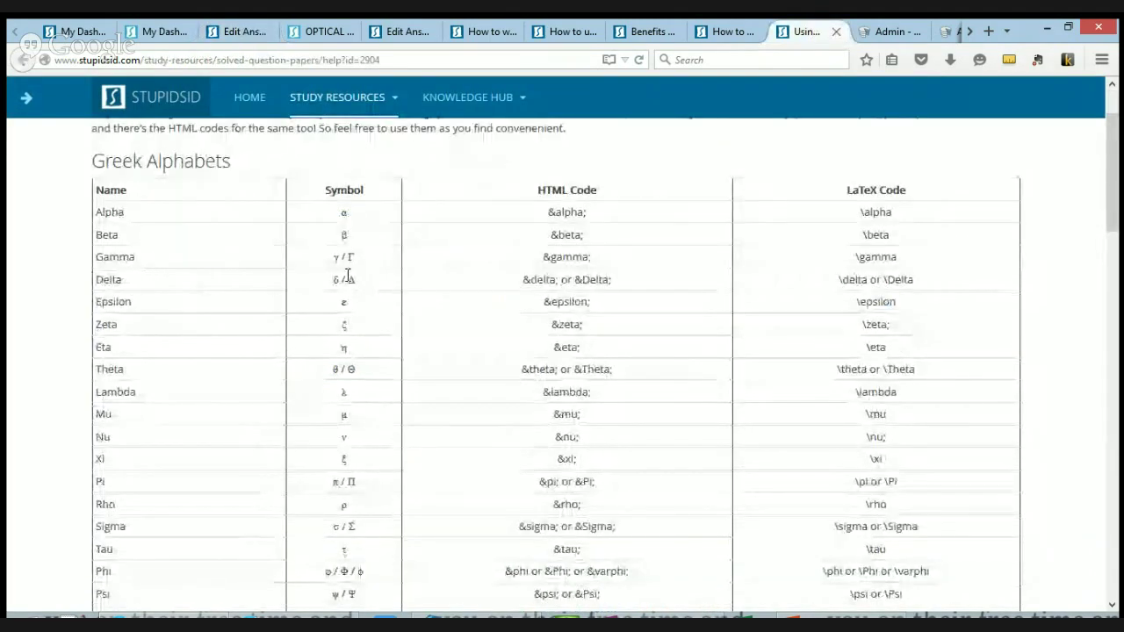
pyautogui.scroll(-1, 348, 276)
pyautogui.scroll(-1, 348, 275)
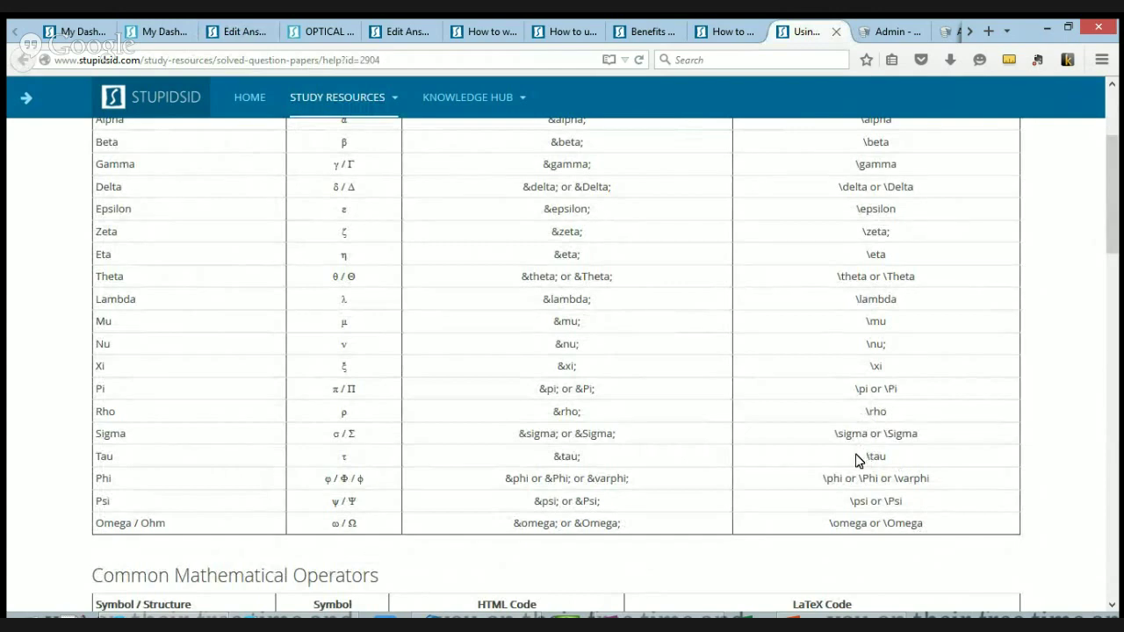
pyautogui.moveTo(884, 525); pyautogui.dragTo(928, 530)
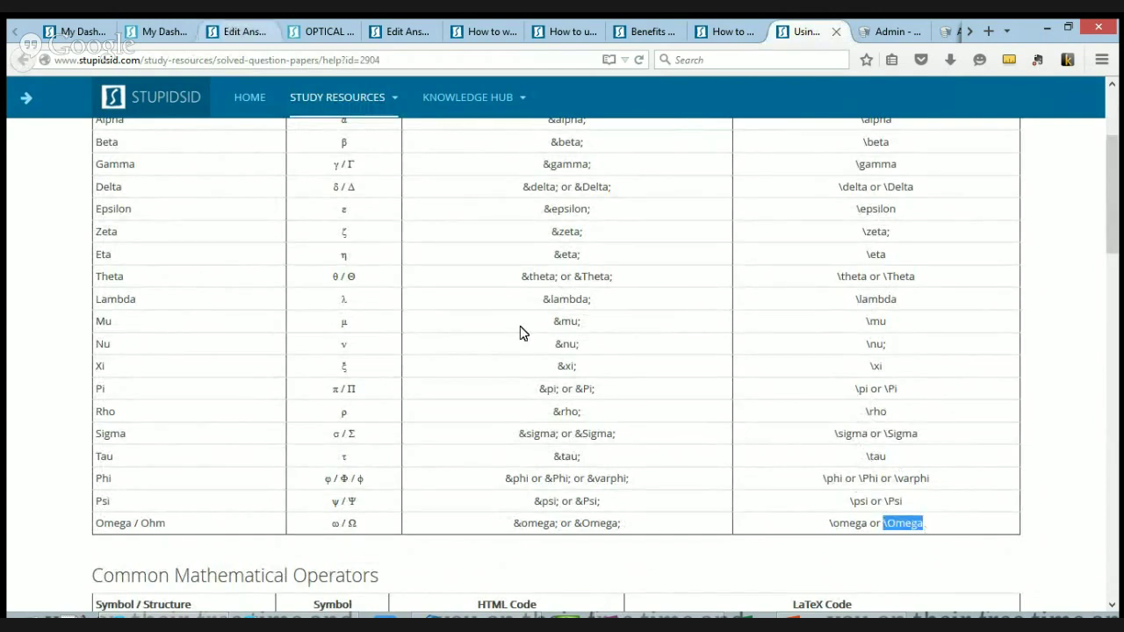
# Insert the TeX formula R=25\Omega into the answer below the alpha formula, replacing the sample expression
pyautogui.hotkey('ctrl', '3')
pyautogui.click(477, 248)
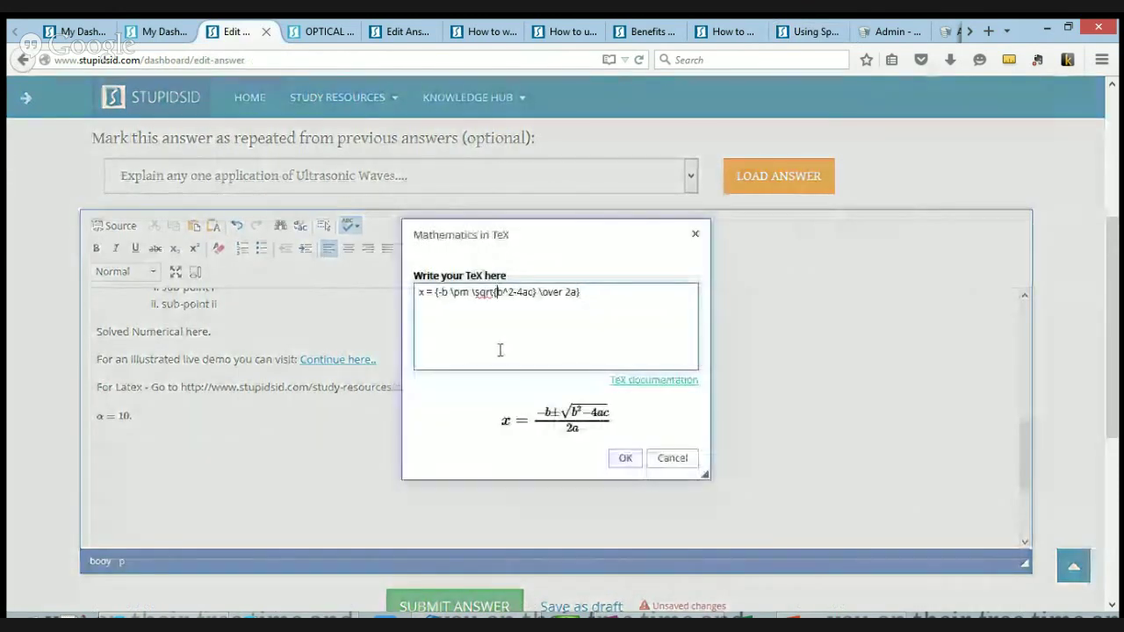
pyautogui.hotkey('ctrl', 'a')
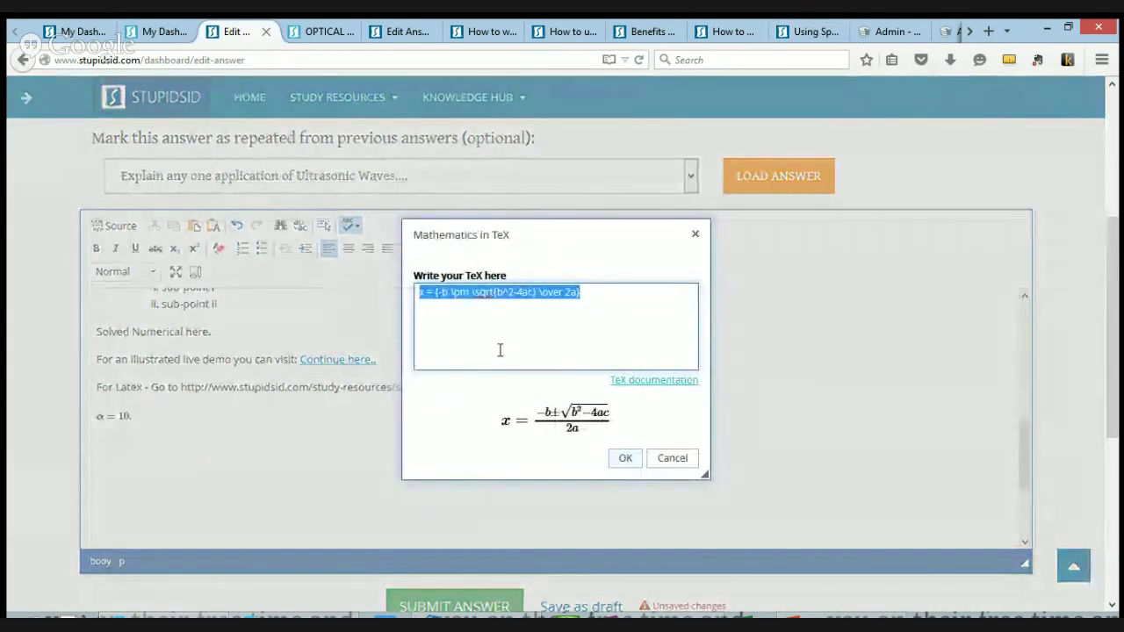
pyautogui.write('R=')
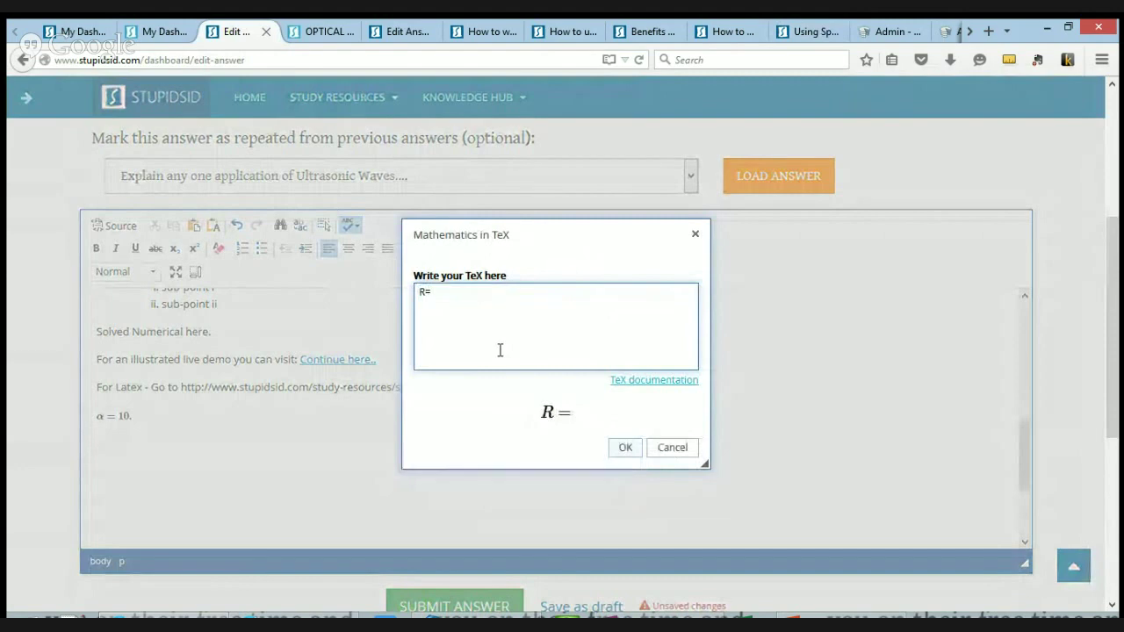
pyautogui.write('25\\O')
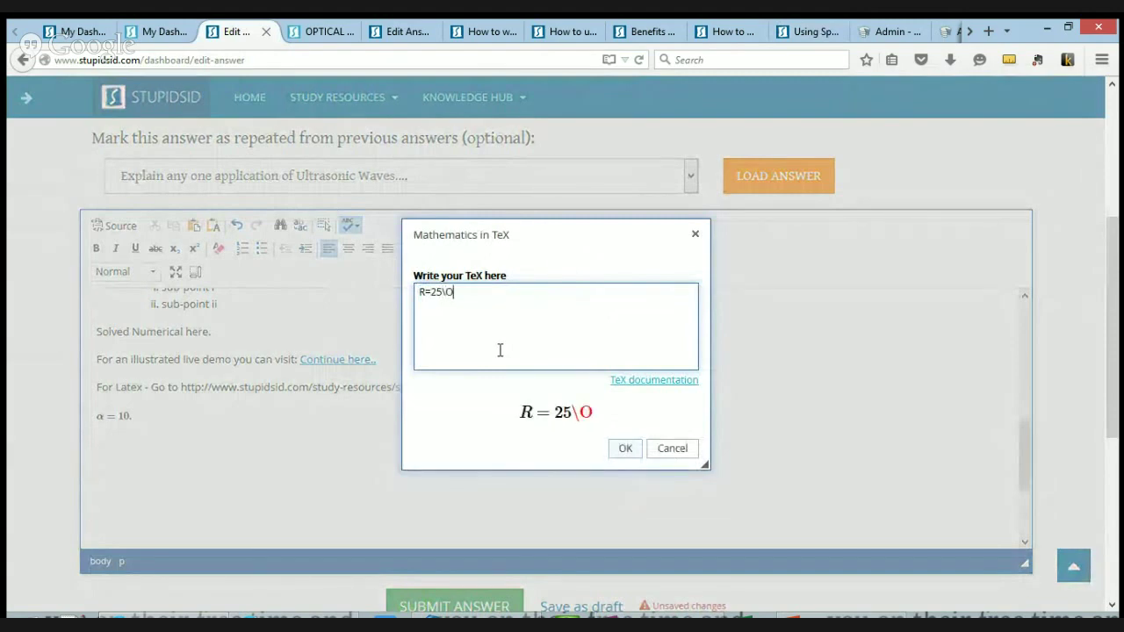
pyautogui.write('mega')
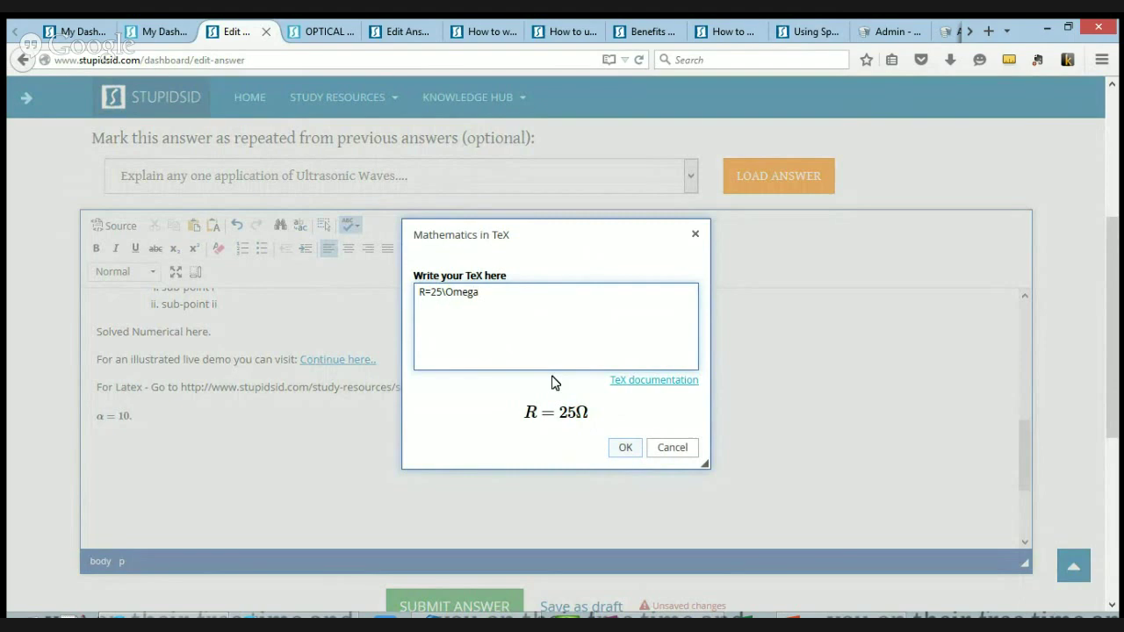
pyautogui.click(625, 448)
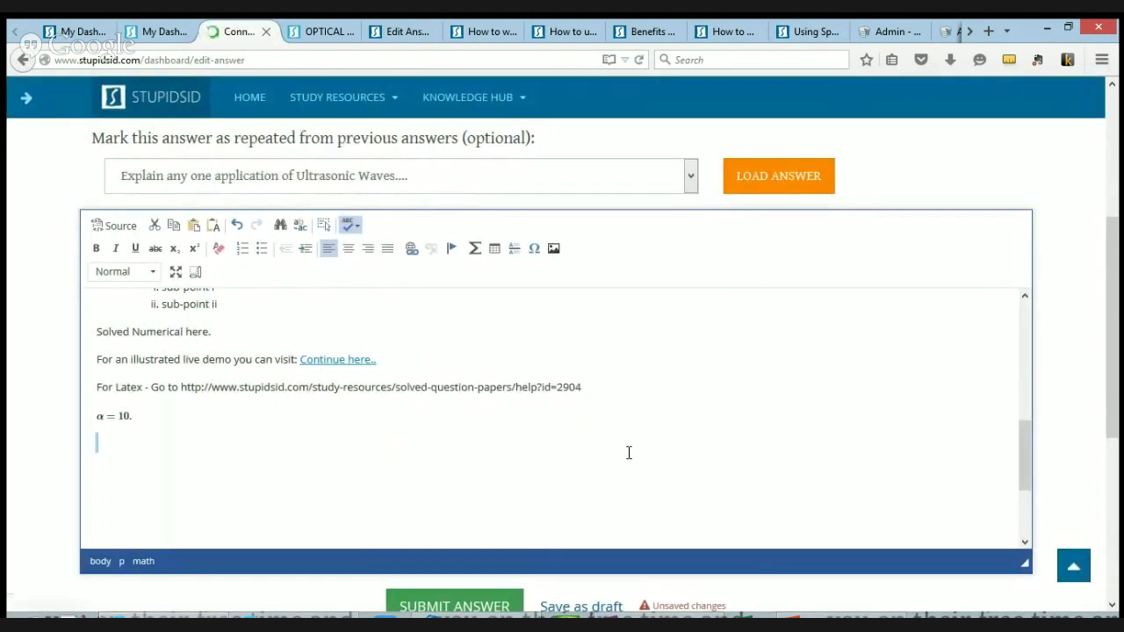
pyautogui.click(242, 451)
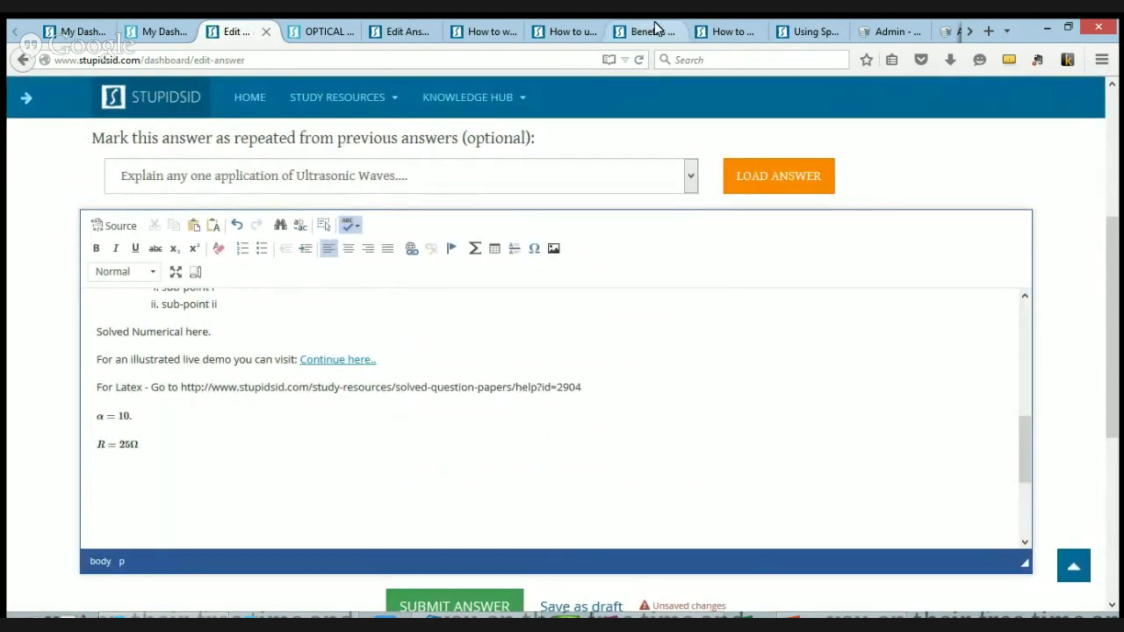
# Examine the Common Mathematical Operators table on the LaTeX and special characters page
pyautogui.click(803, 32)
pyautogui.scroll(-5, 757, 337)
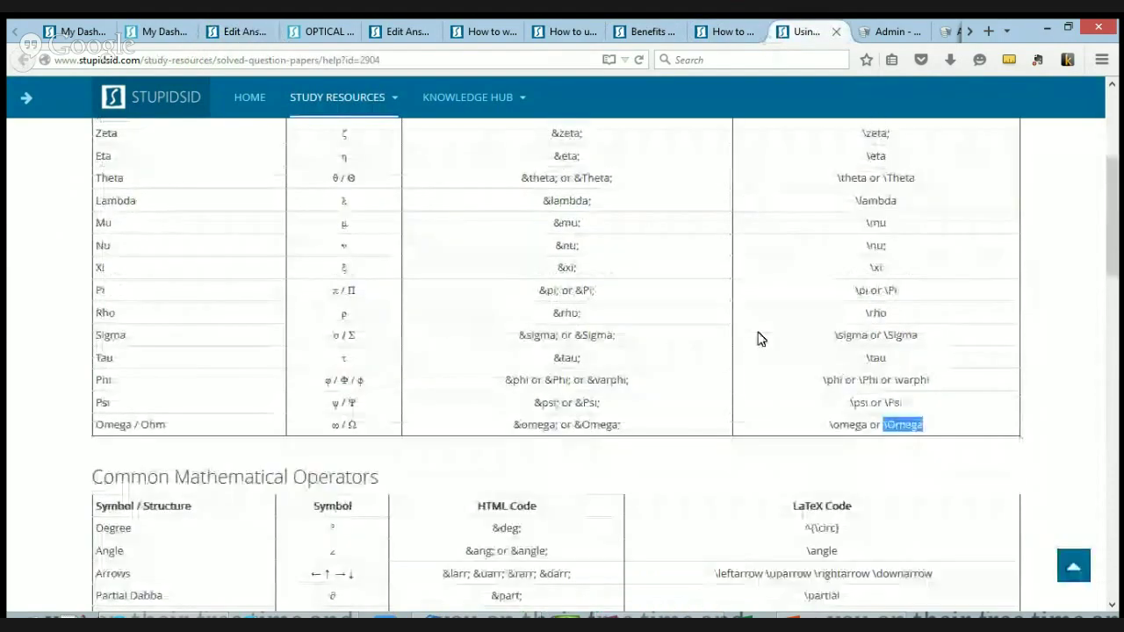
pyautogui.scroll(-2, 439, 272)
pyautogui.scroll(2, 106, 196)
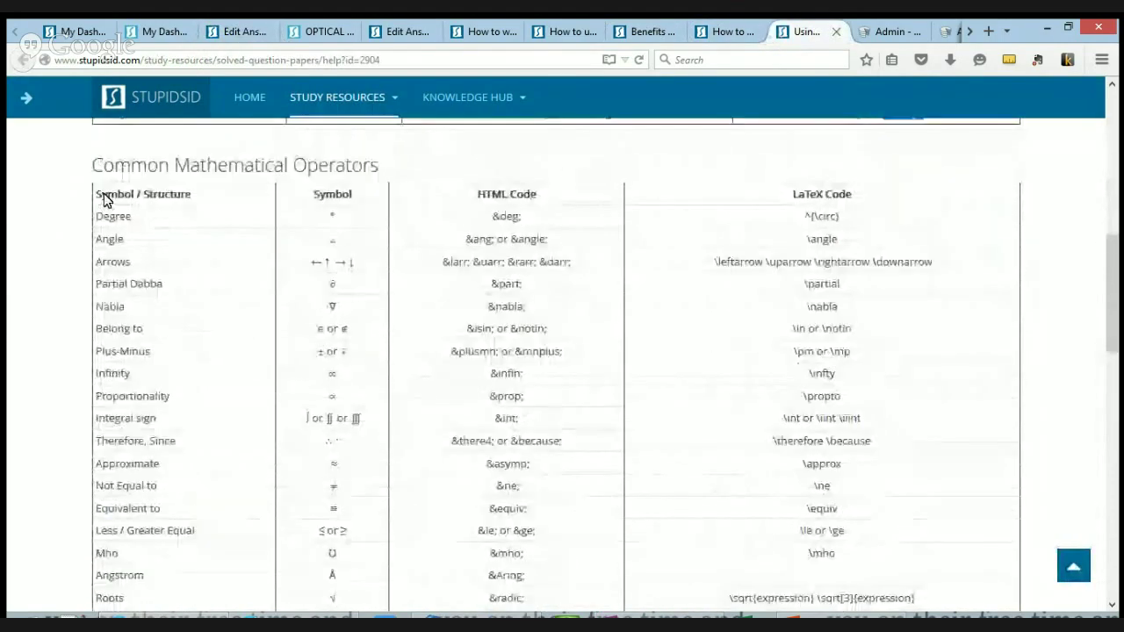
pyautogui.click(547, 256)
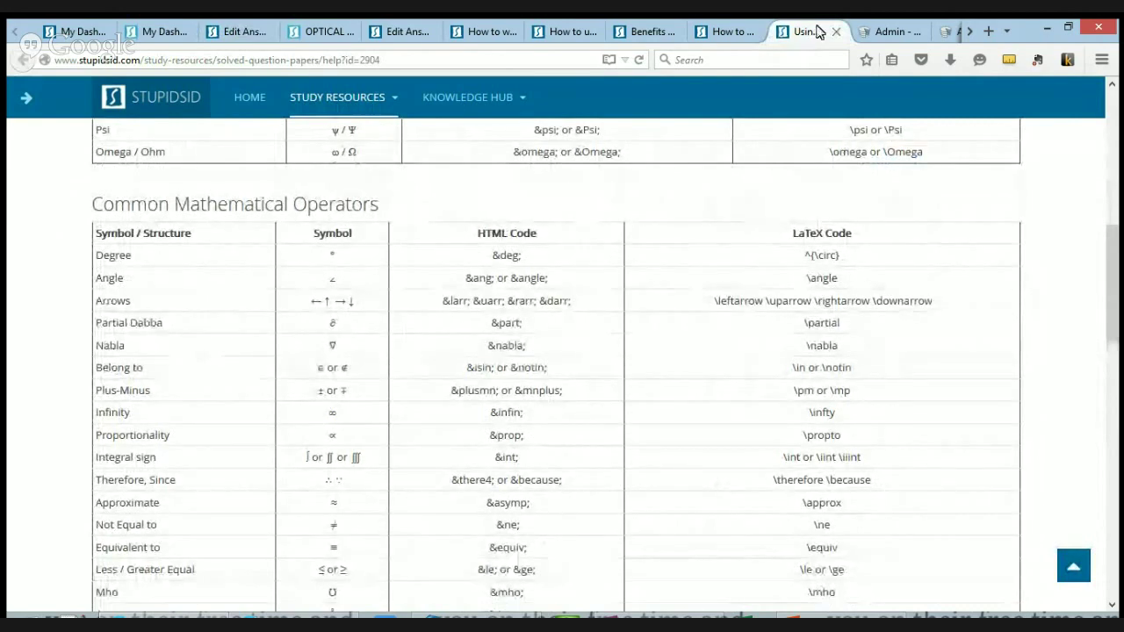
# Start a new TeX formula below R=25Ω in the answer and replace the sample expression with b^{2}
pyautogui.click(262, 31)
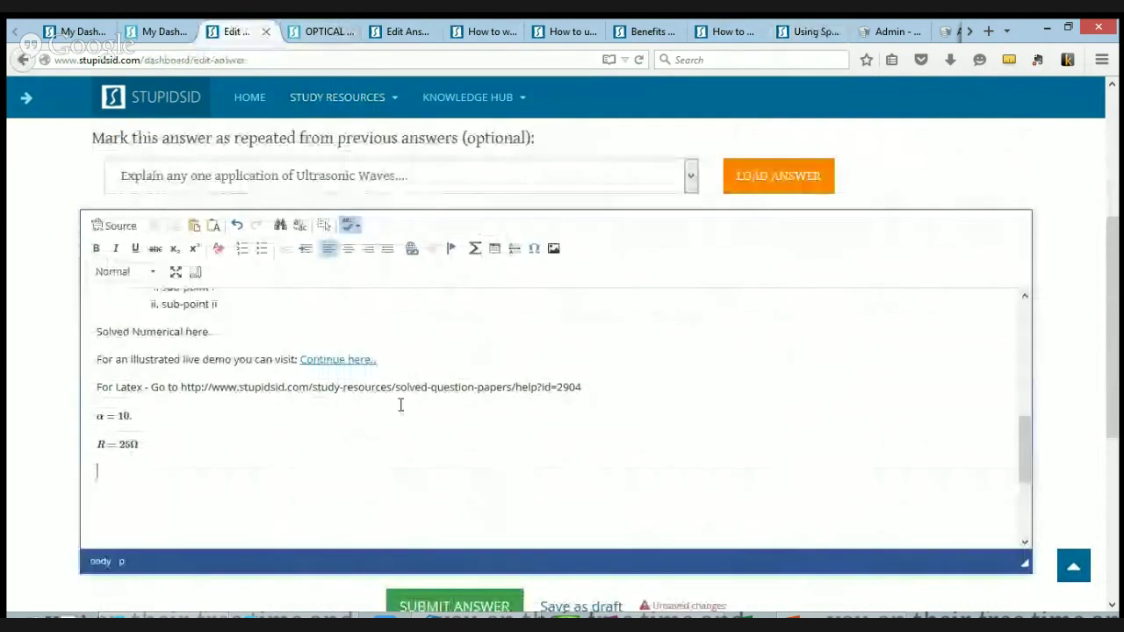
pyautogui.click(474, 250)
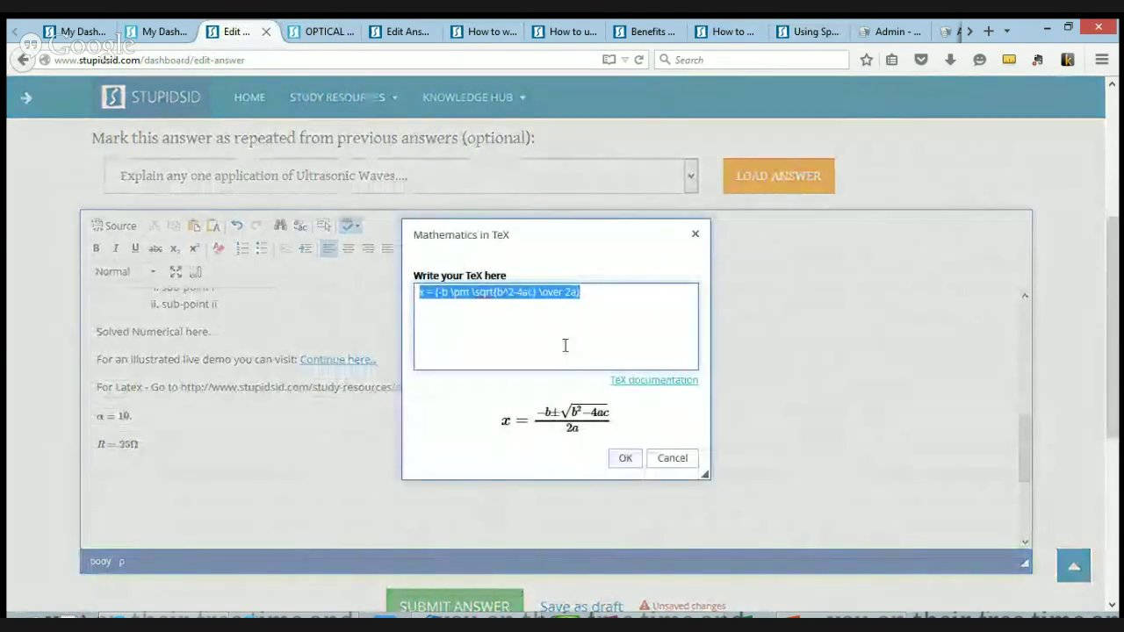
pyautogui.click(506, 298)
pyautogui.moveTo(498, 294); pyautogui.dragTo(516, 293)
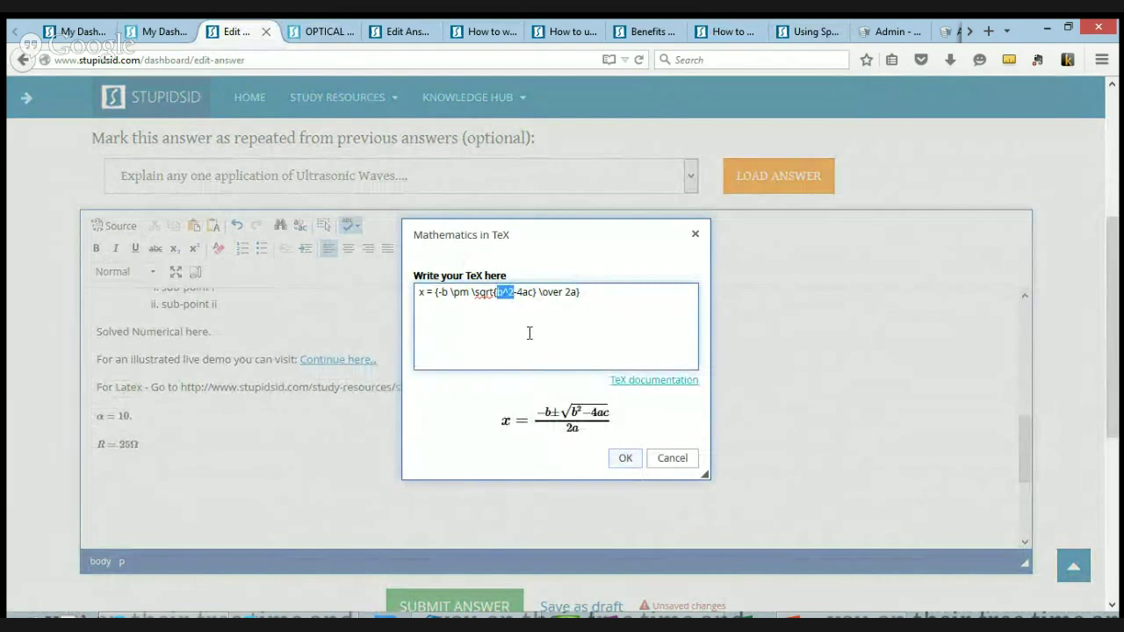
pyautogui.hotkey('ctrl', 'a')
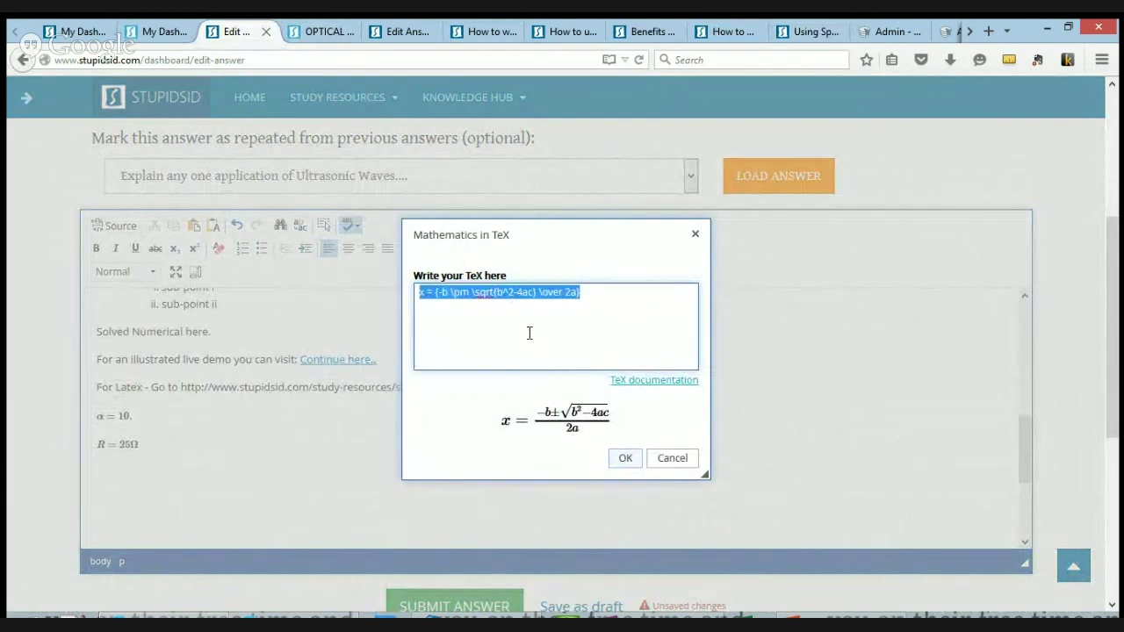
pyautogui.write('b^2')
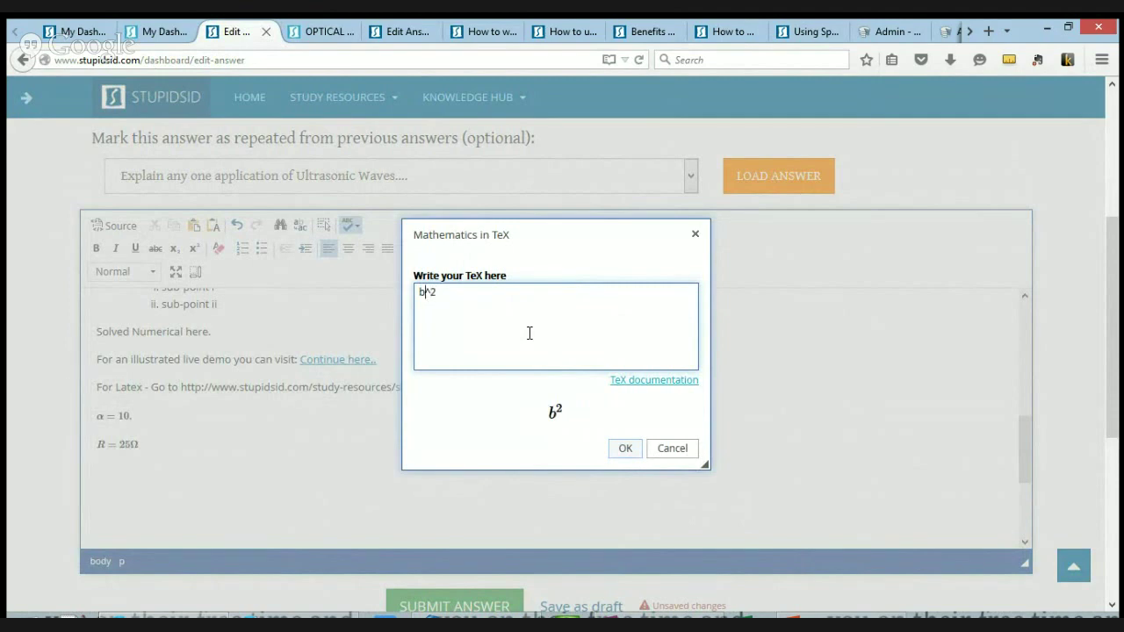
pyautogui.press('Right')
pyautogui.write('{')
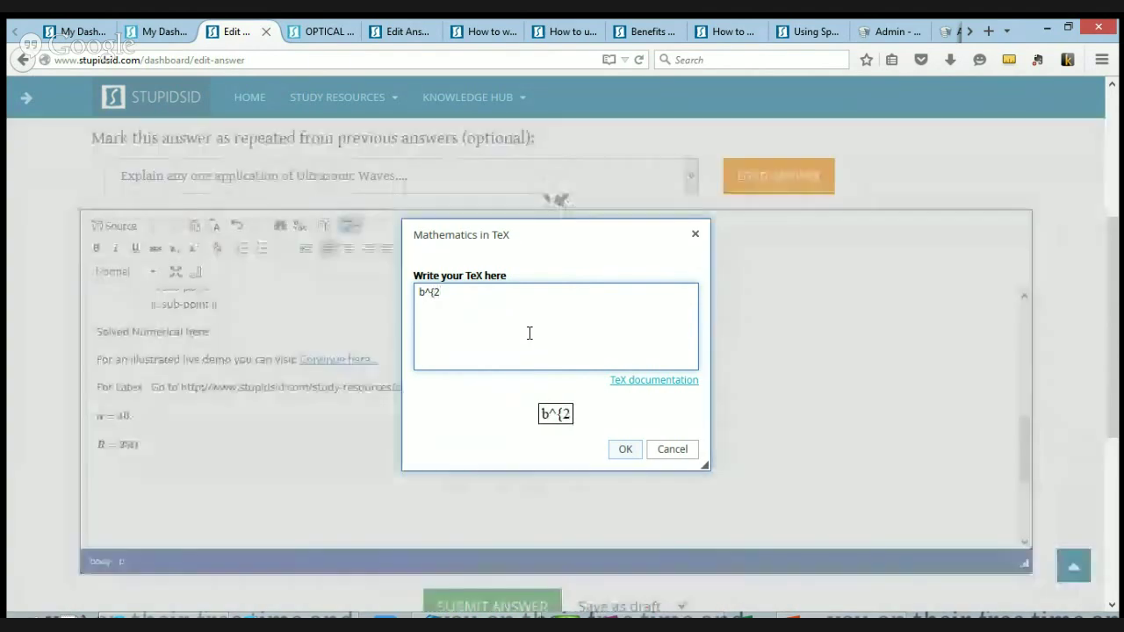
pyautogui.write('}')
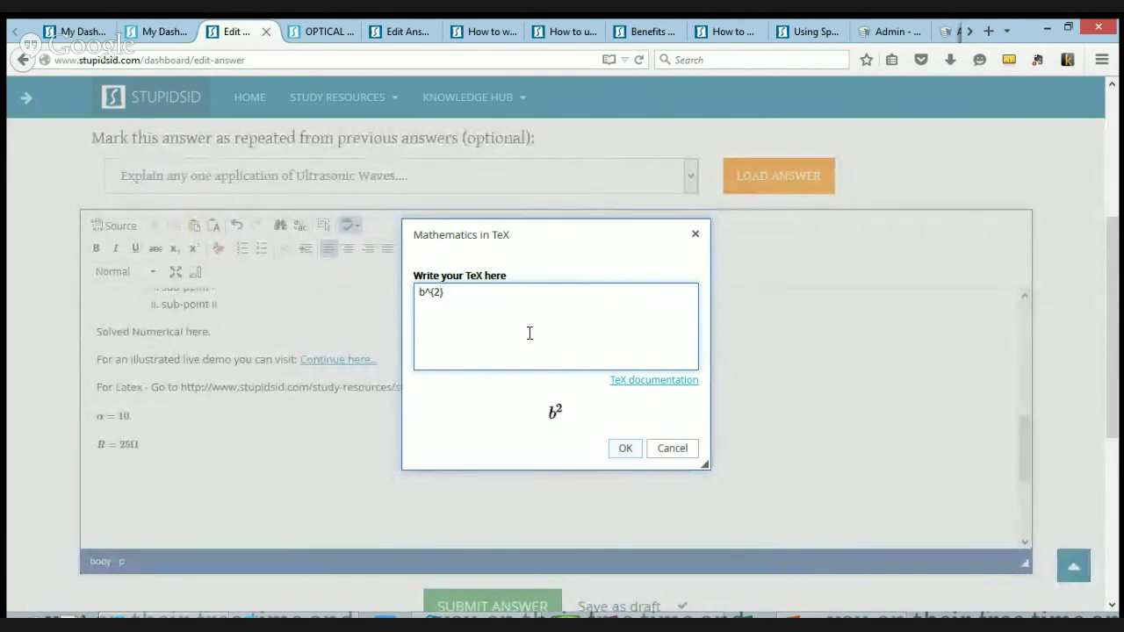
# Extend the exponent in the TeX expression to 2ex, bracing the whole superscript as b^{2ex}
pyautogui.write('ex')
pyautogui.press('BackSpace')
pyautogui.press('End')
pyautogui.press('BackSpace')
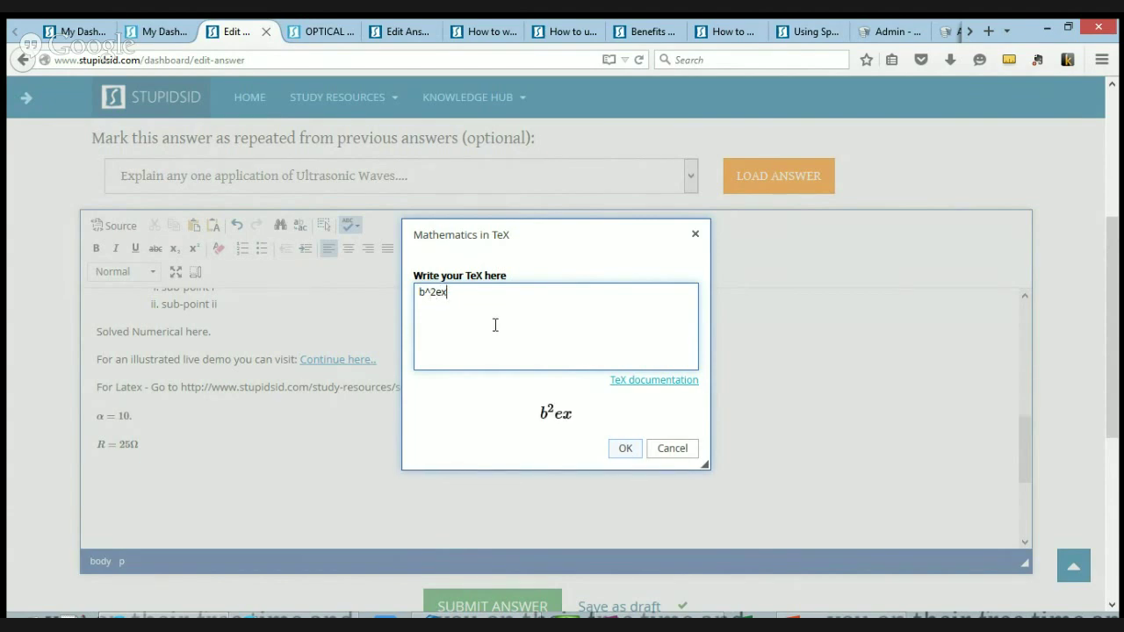
pyautogui.press('Left')
pyautogui.press('Left')
pyautogui.press('Left')
pyautogui.write('{')
# Replace the TeX expression with the subscript form b_{2ex}, and clear the formula field
pyautogui.hotkey('ctrl', 'a')
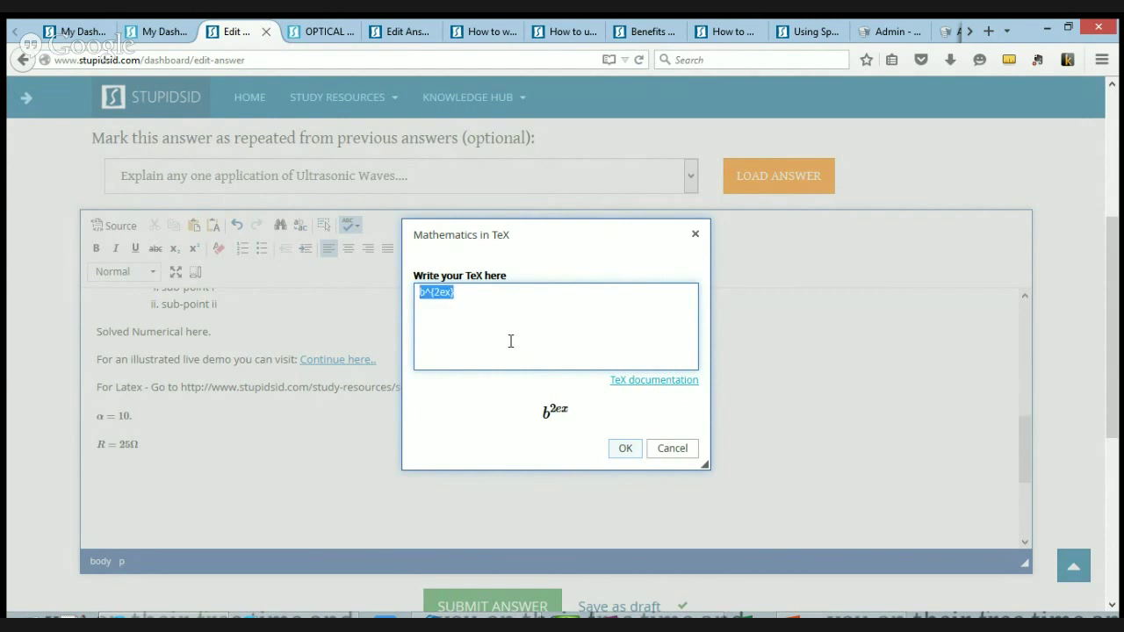
pyautogui.write('b')
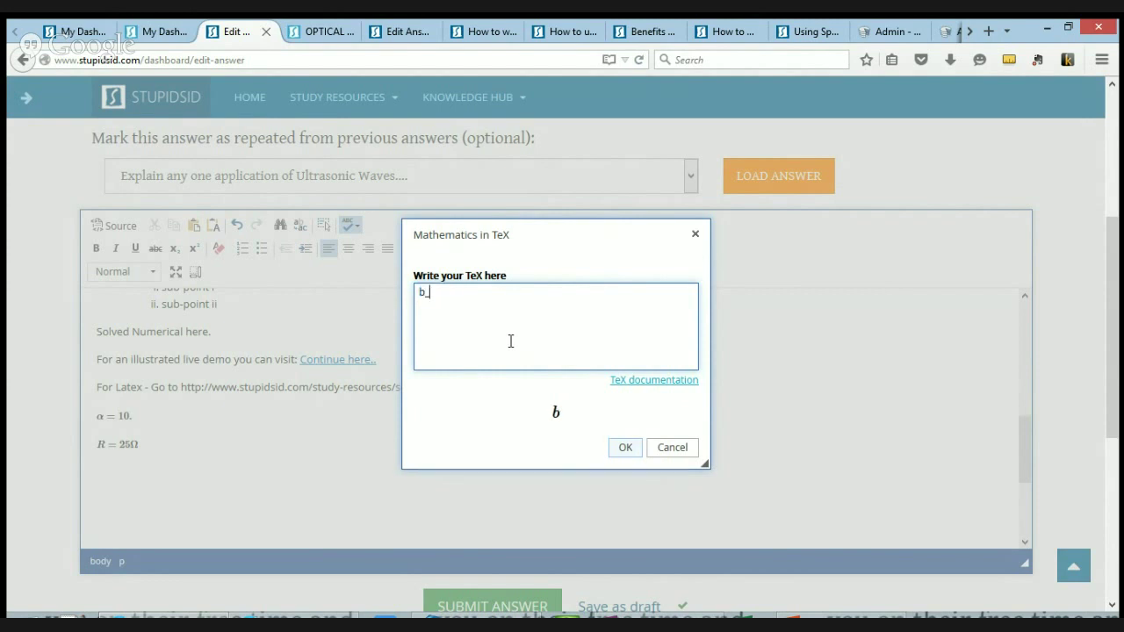
pyautogui.write('_2')
pyautogui.press('Left')
pyautogui.write('{2')
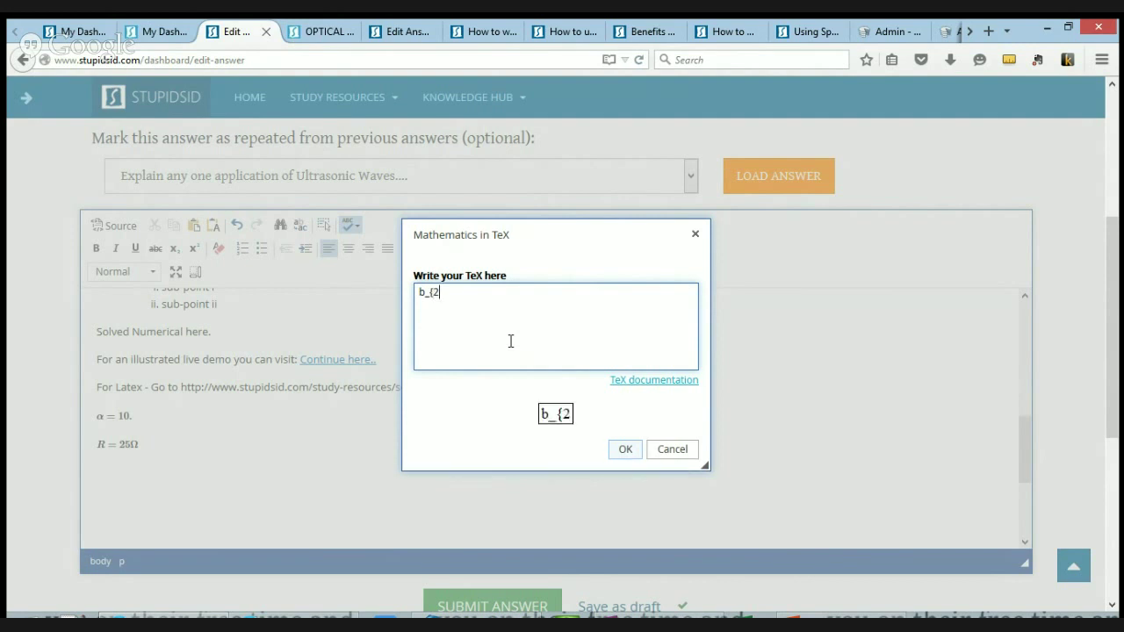
pyautogui.write('ex')
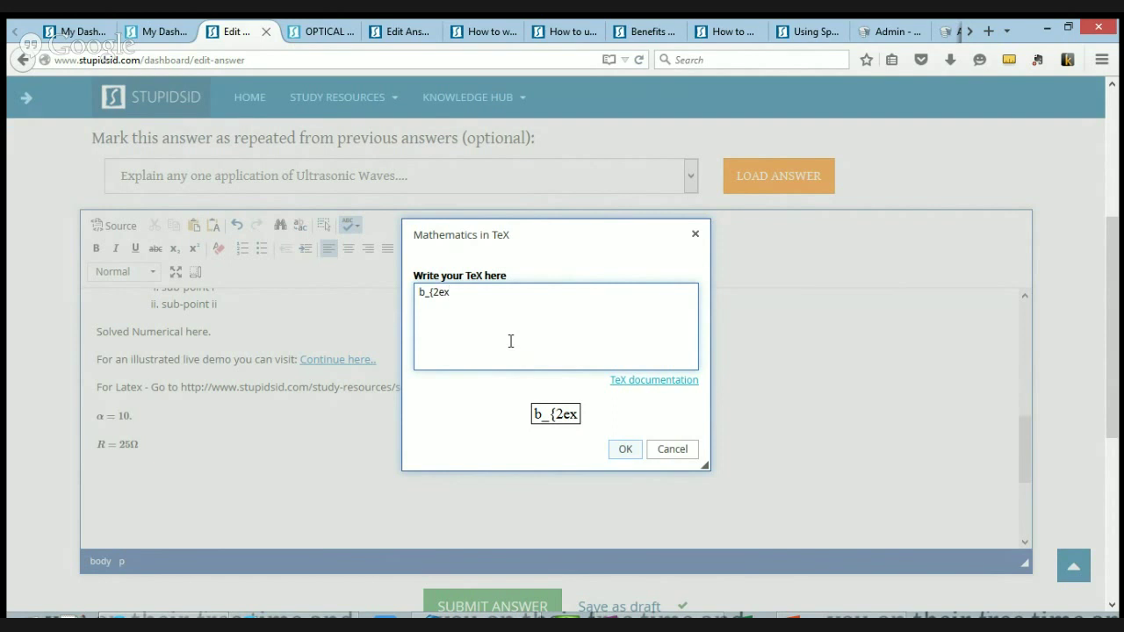
pyautogui.write('}')
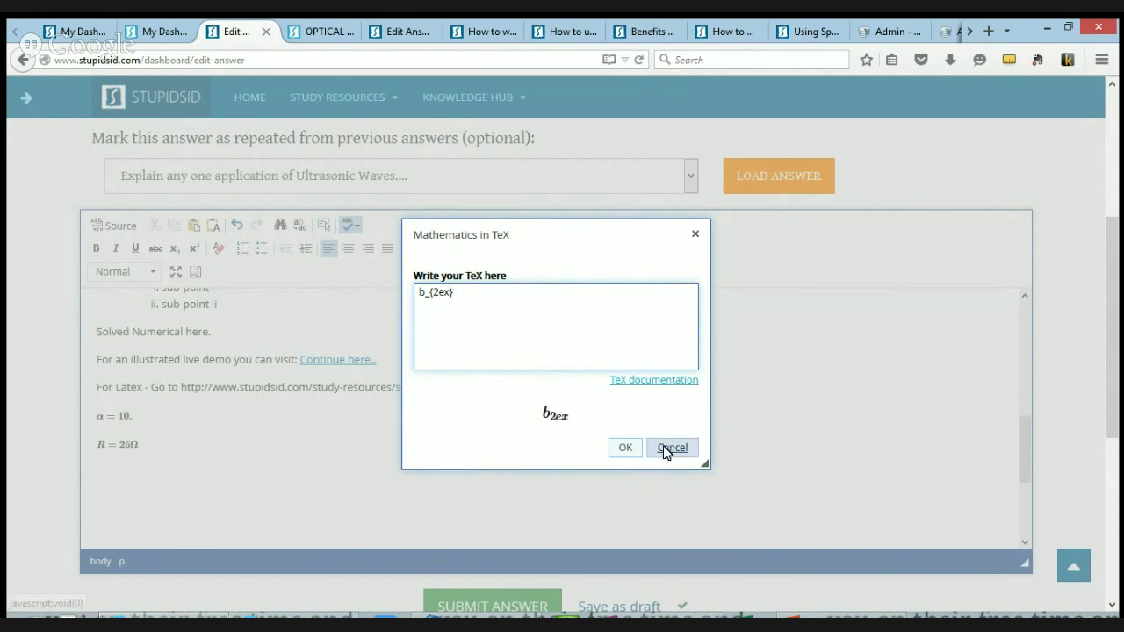
pyautogui.hotkey('ctrl', 'a')
pyautogui.press('BackSpace')
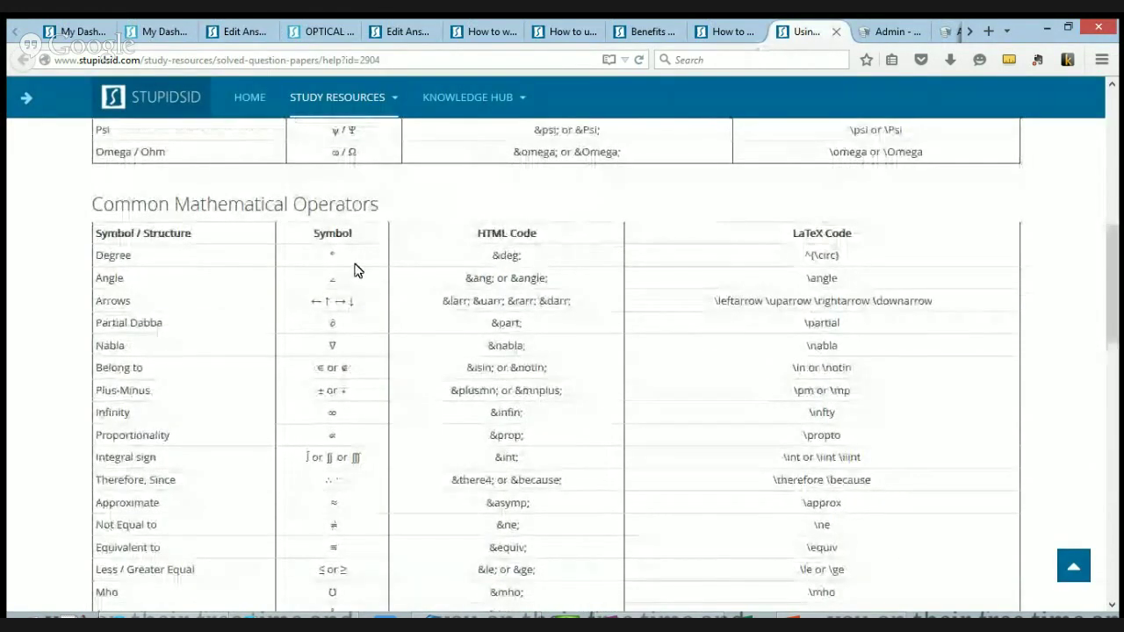
# Look up the LaTeX codes for arrows, partial, nabla and therefore in the Common Mathematical Operators table
pyautogui.moveTo(710, 300); pyautogui.dragTo(765, 302)
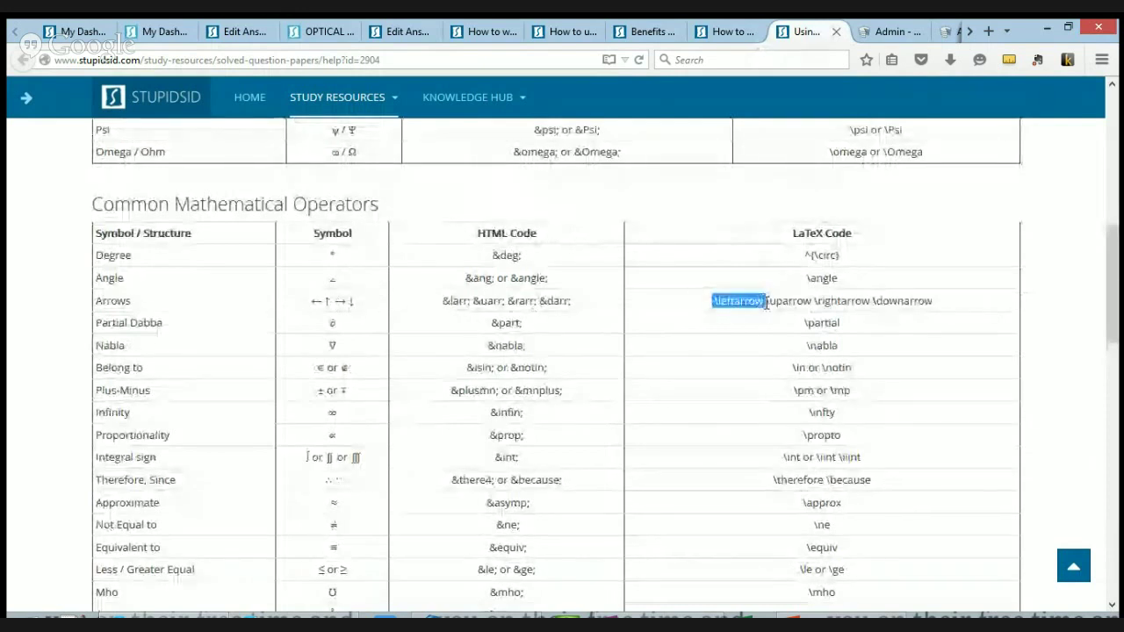
pyautogui.click(760, 303)
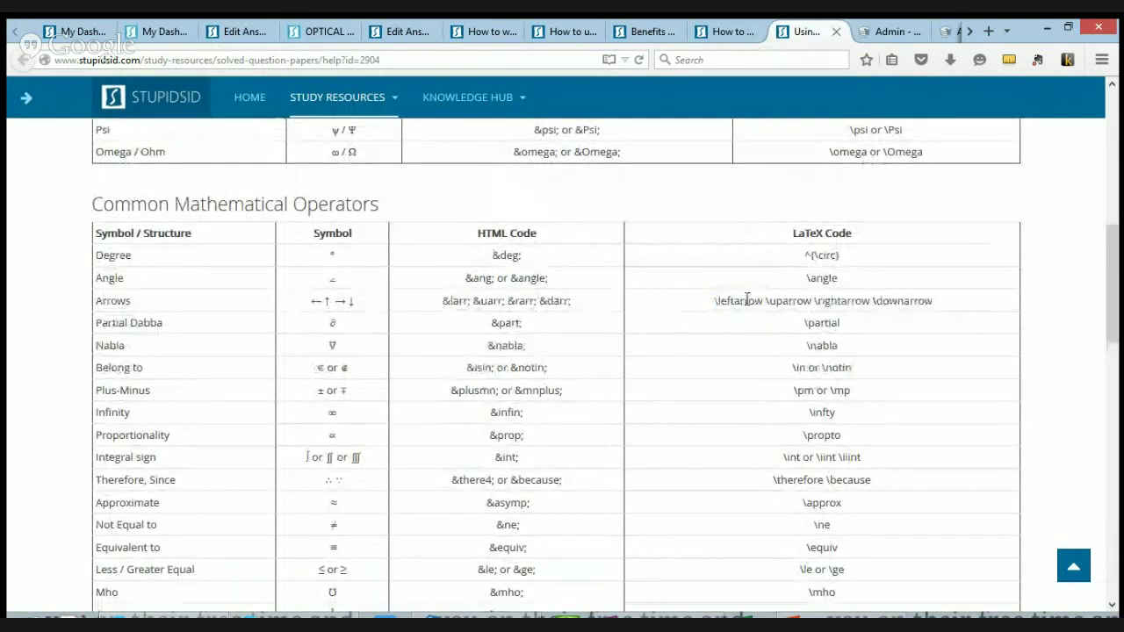
pyautogui.moveTo(803, 323); pyautogui.dragTo(840, 323)
pyautogui.click(827, 348)
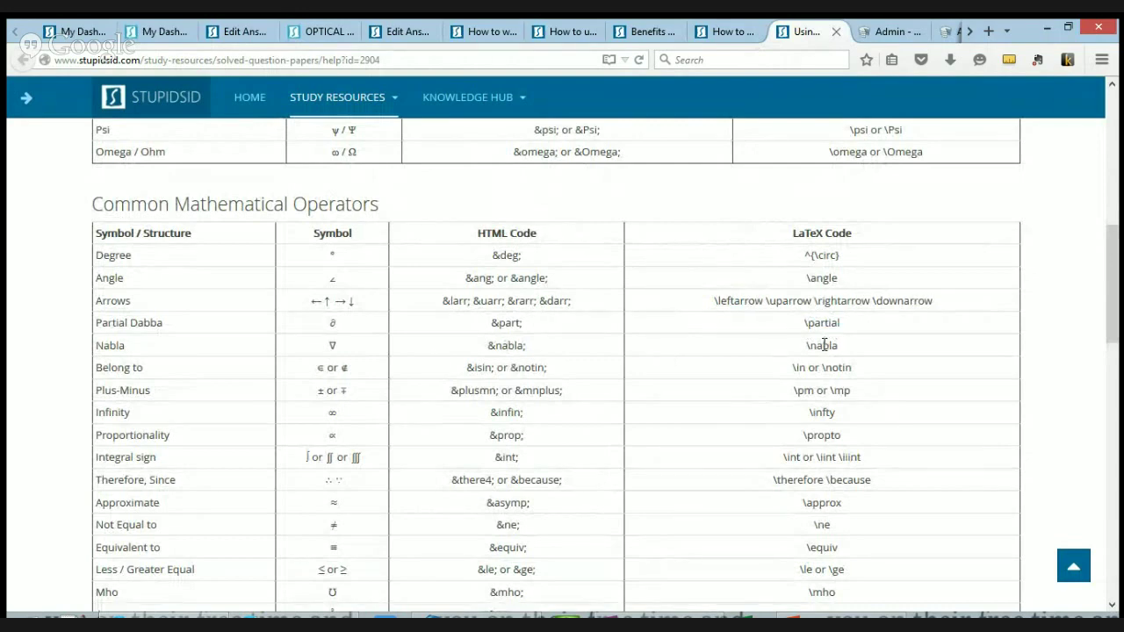
pyautogui.scroll(-2, 823, 345)
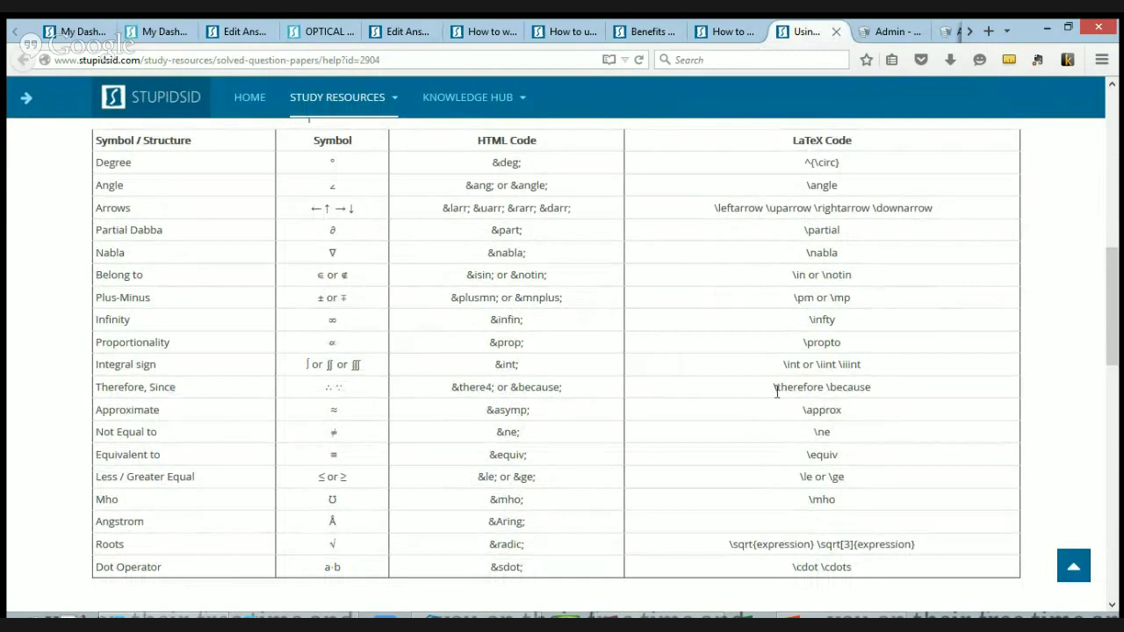
pyautogui.moveTo(774, 392); pyautogui.dragTo(825, 392)
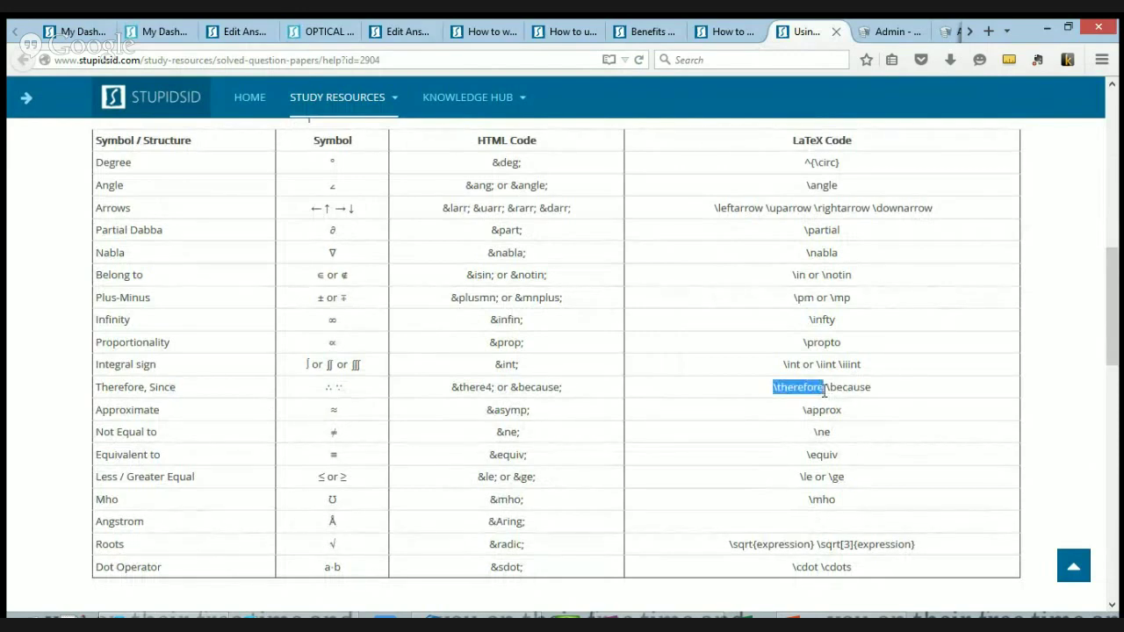
pyautogui.click(364, 392)
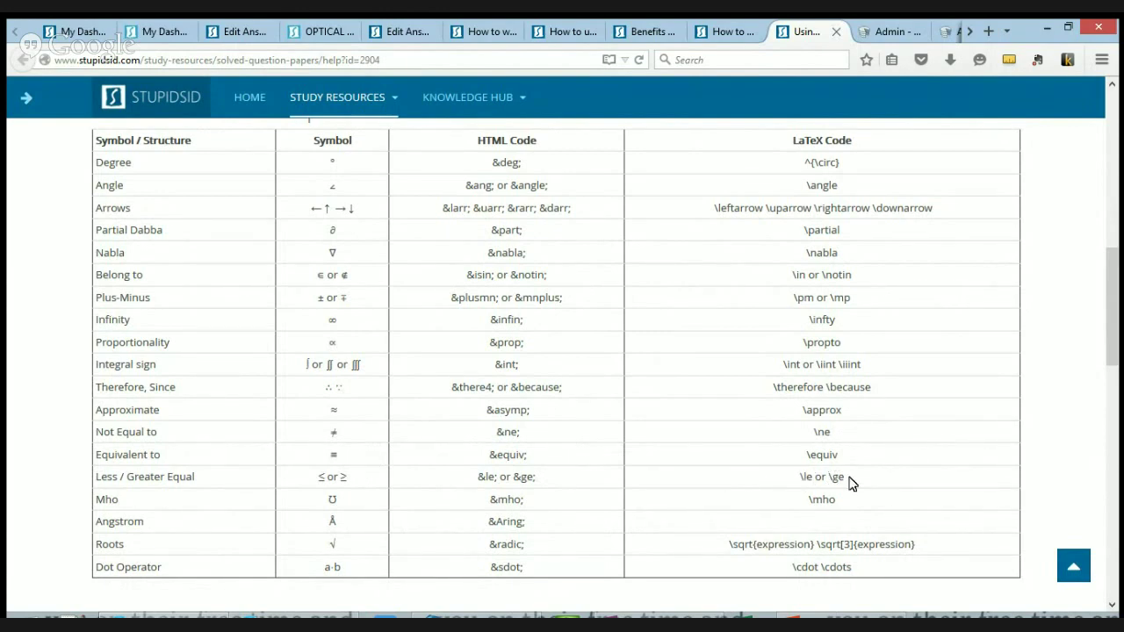
pyautogui.scroll(-2, 849, 482)
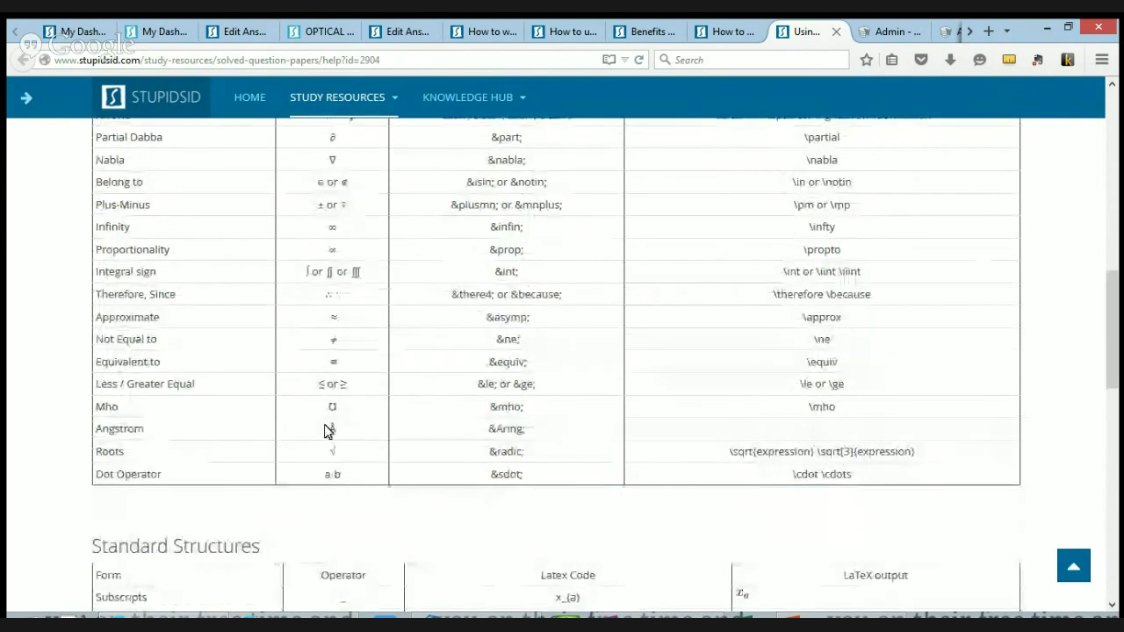
# Look up the subscript, superscript and multiplication rows in the Standard Structures table
pyautogui.scroll(-7, 369, 426)
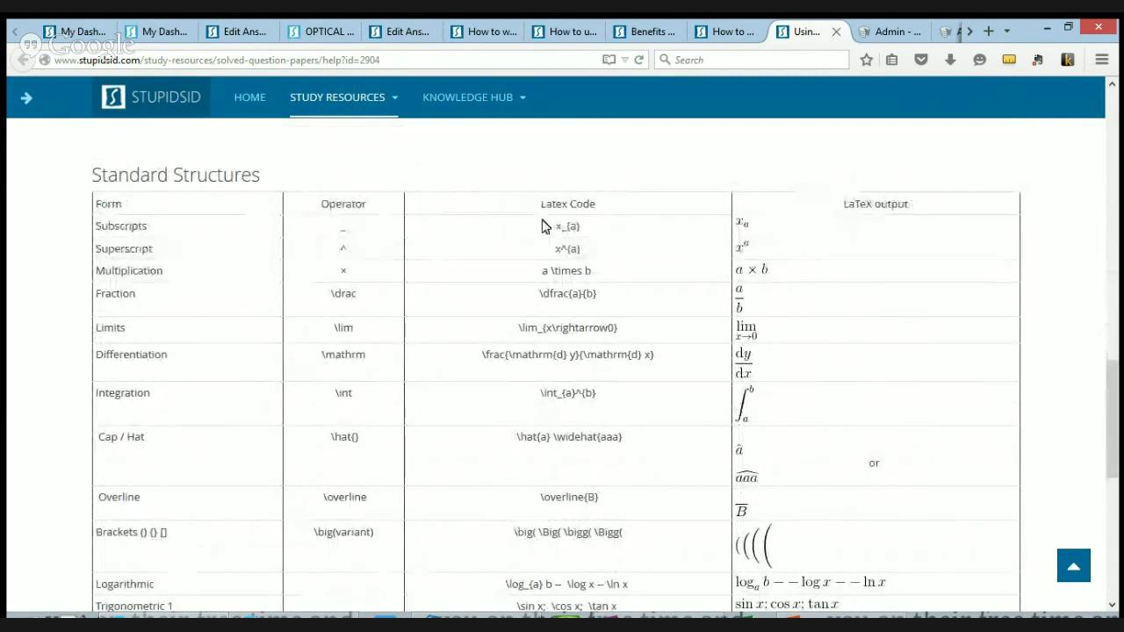
pyautogui.moveTo(550, 233); pyautogui.dragTo(582, 231)
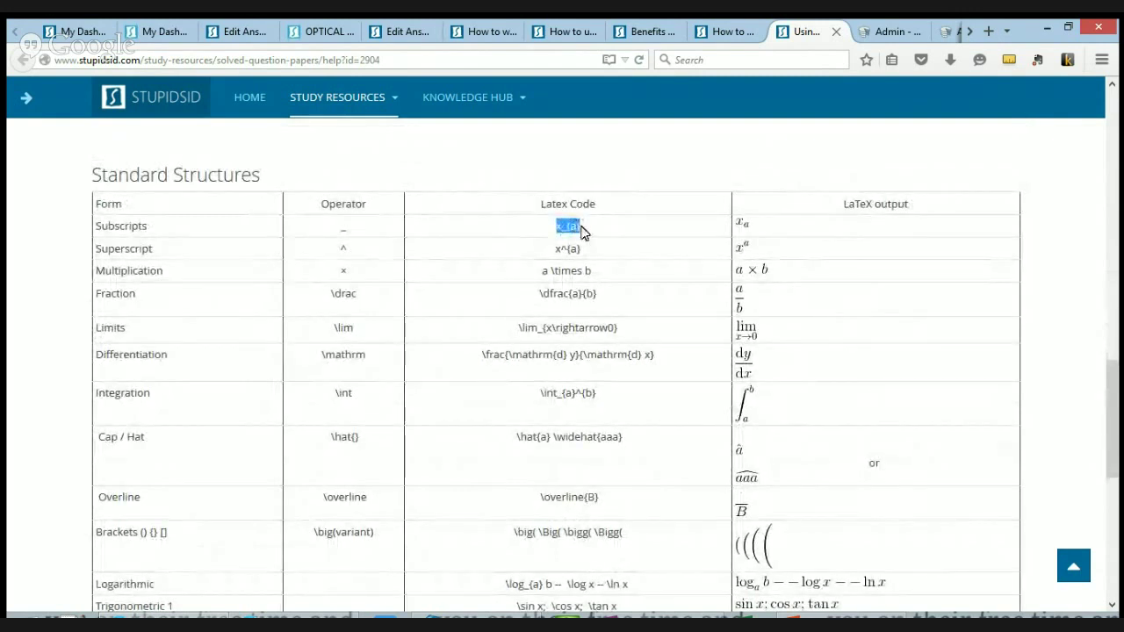
pyautogui.click(354, 227)
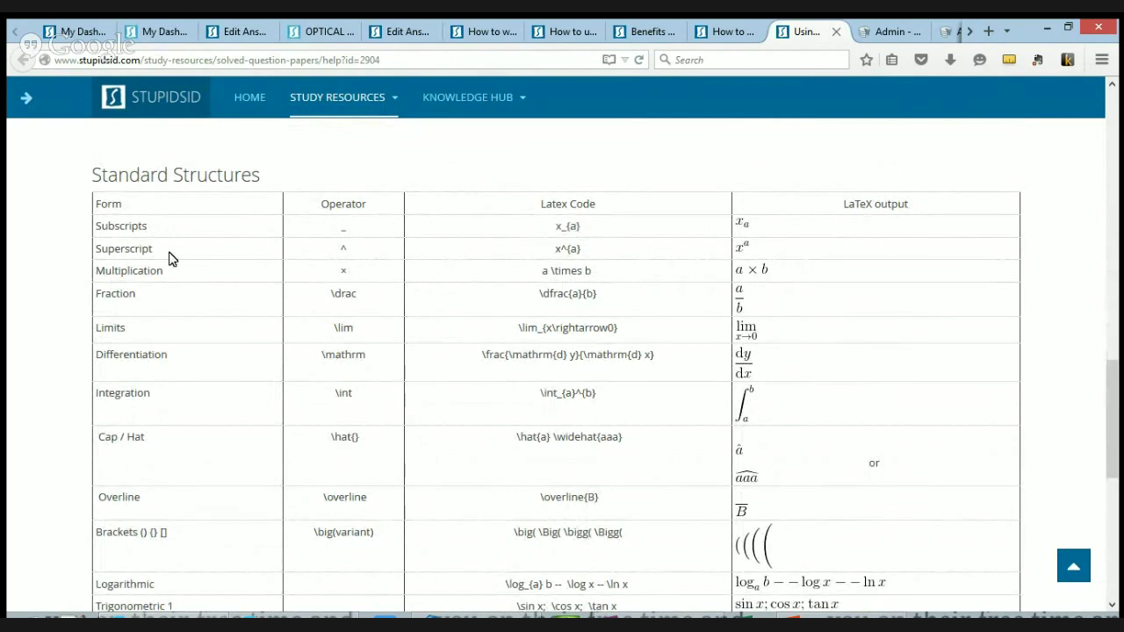
pyautogui.doubleClick(343, 249)
pyautogui.click(346, 248)
pyautogui.doubleClick(344, 271)
pyautogui.click(561, 271)
# Enter the fraction expression \dfrac ab in the empty TeX formula of the answer
pyautogui.click(246, 31)
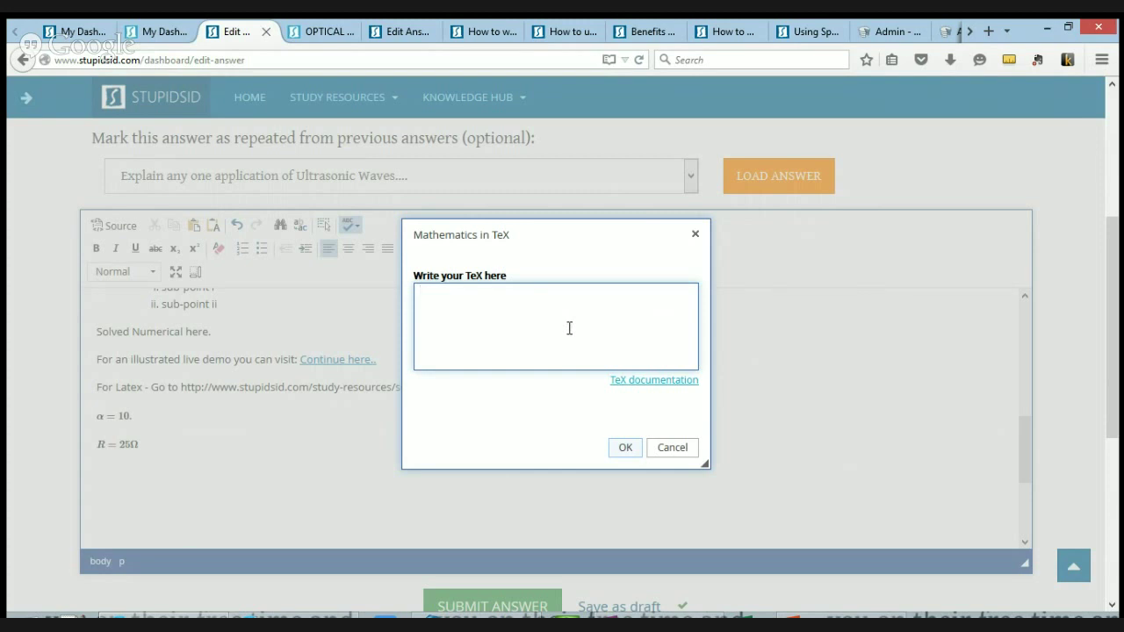
pyautogui.write('\\dfrac')
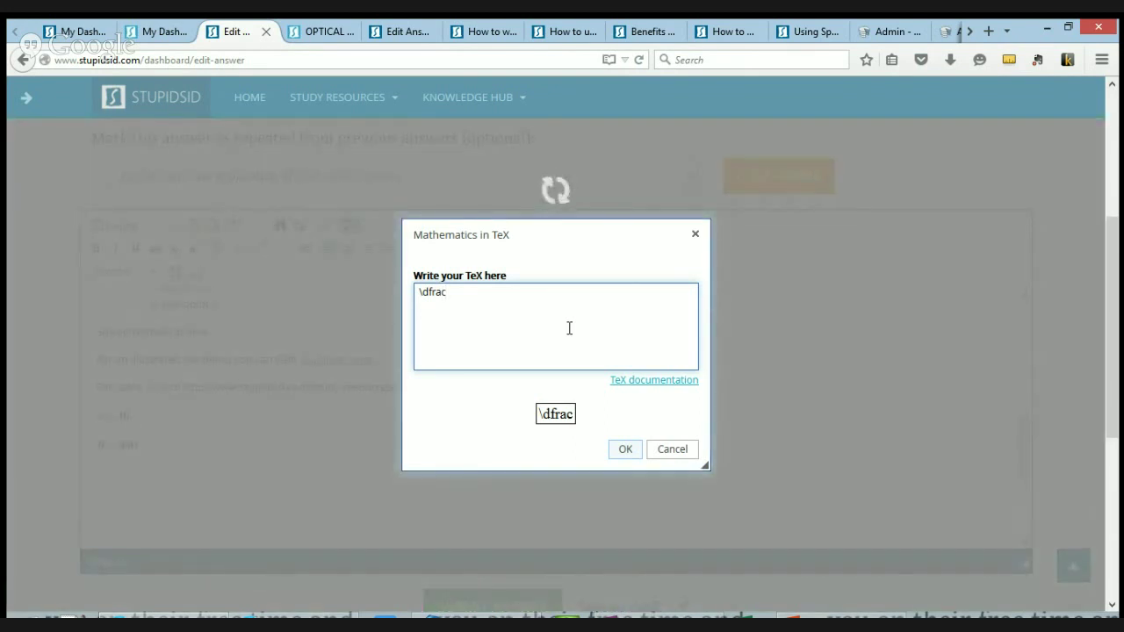
pyautogui.write('ab')
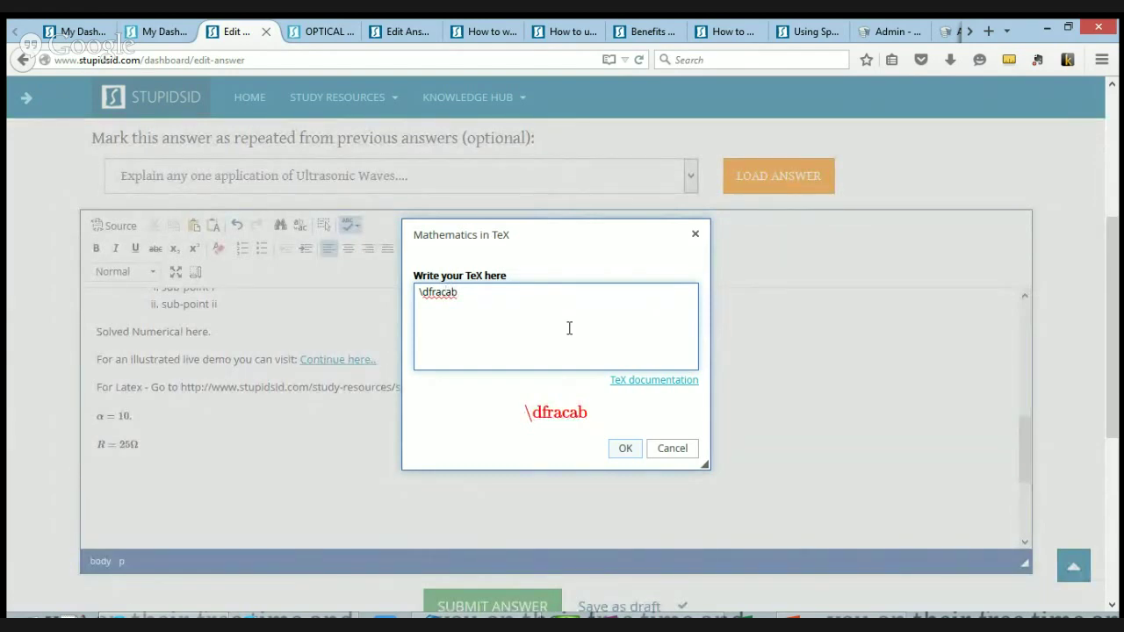
pyautogui.press('Left')
pyautogui.press('Left')
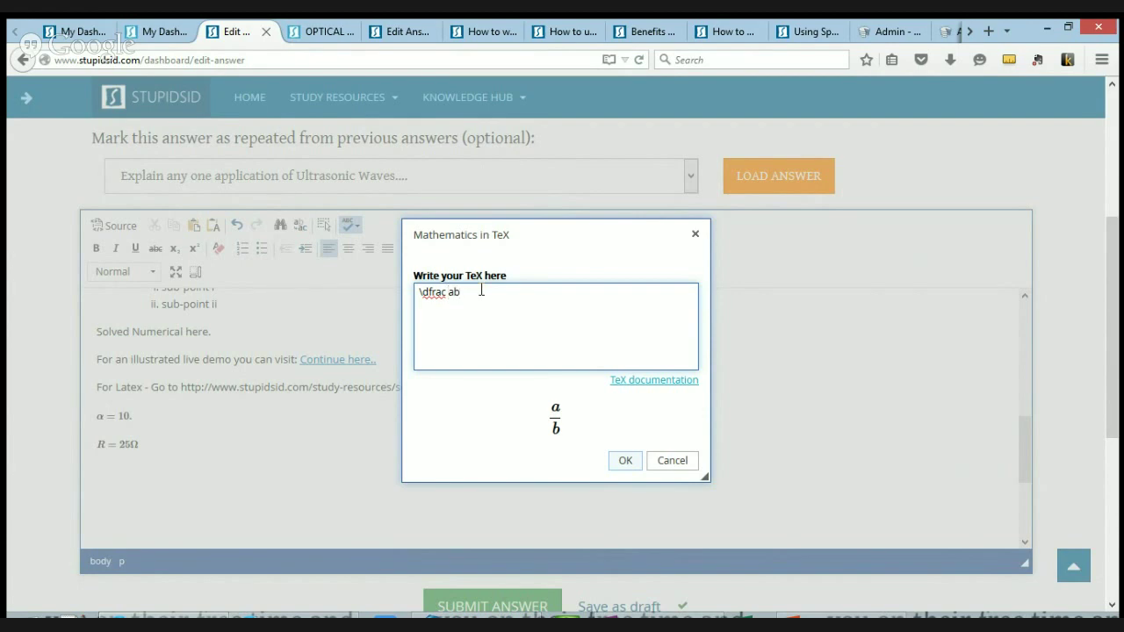
# Change the fraction to \dfrac {20a}{23b}, grouping the numerator and the denominator in braces
pyautogui.write('20')
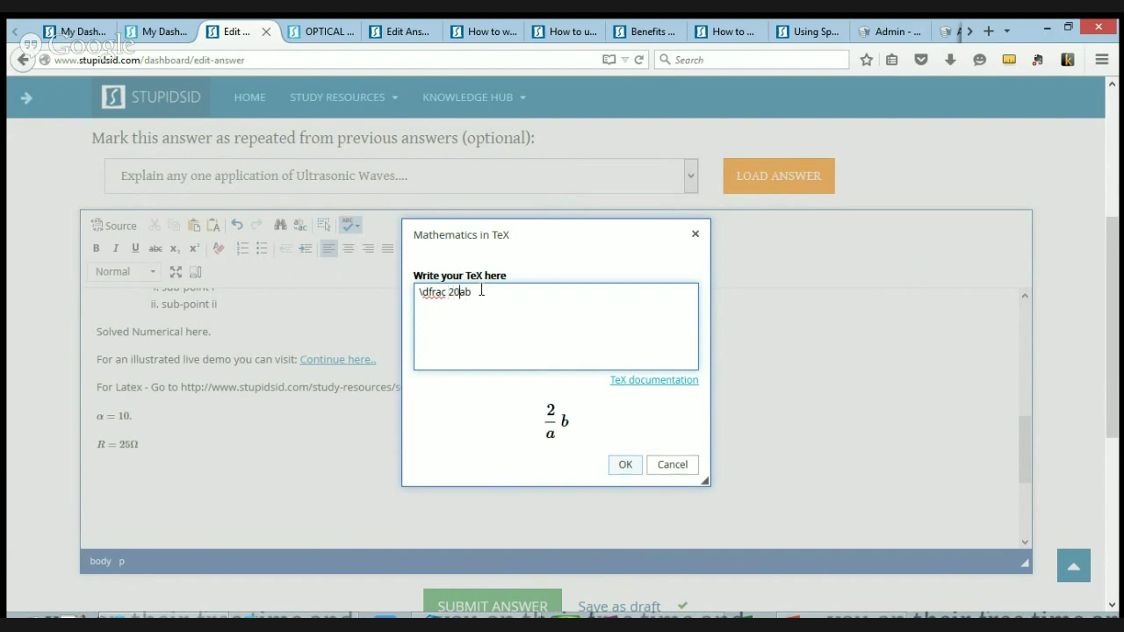
pyautogui.press('Right')
pyautogui.write('23')
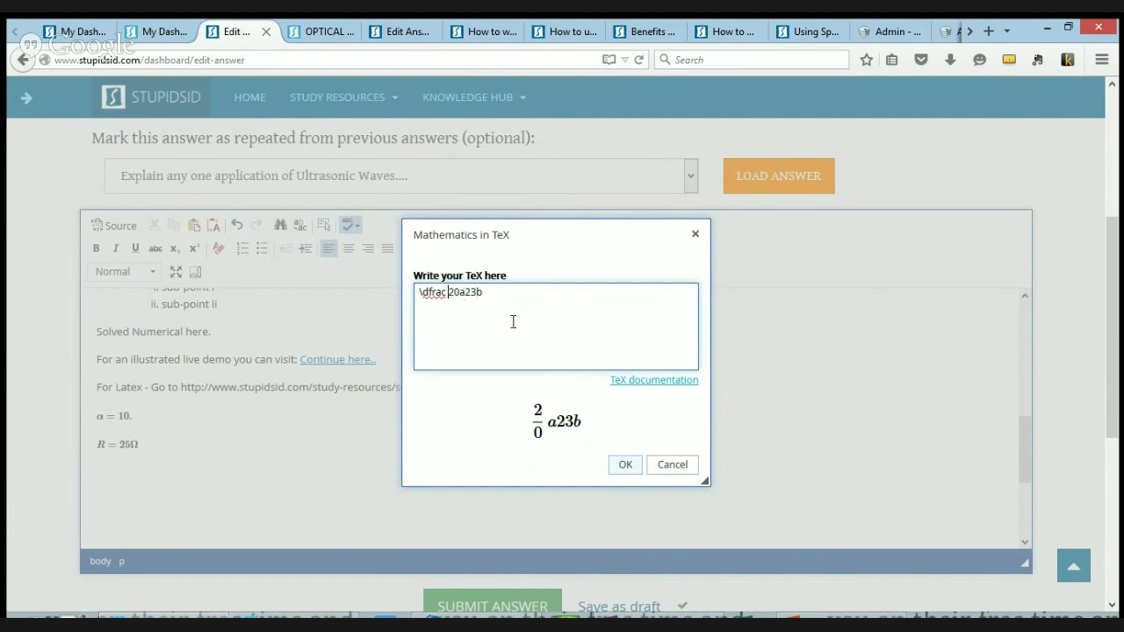
pyautogui.write('{')
pyautogui.press('Right')
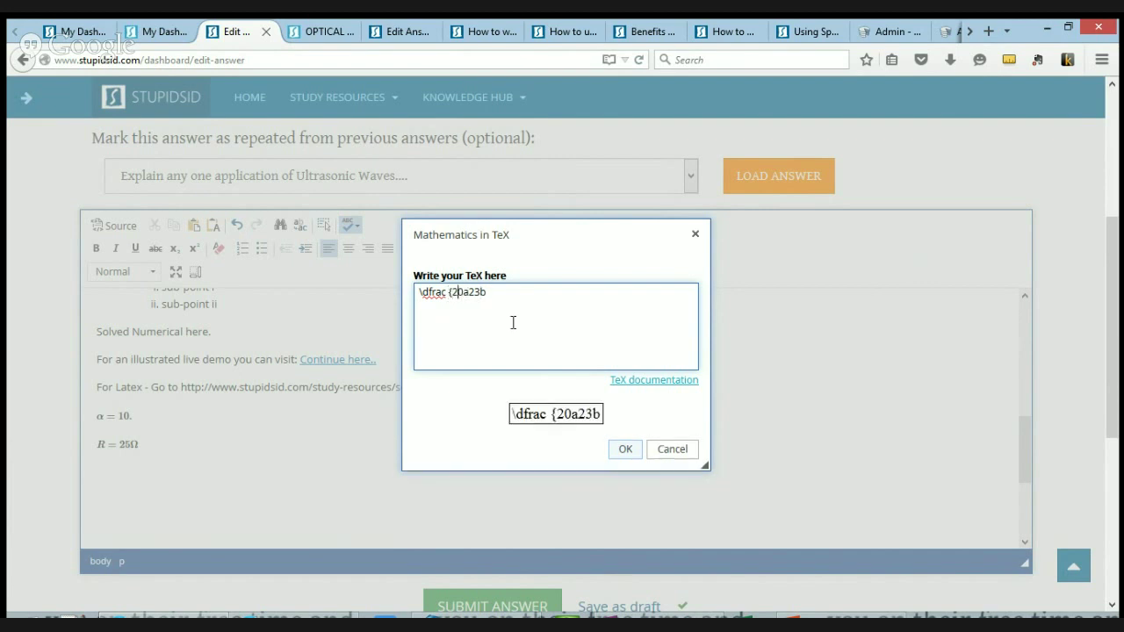
pyautogui.write('}')
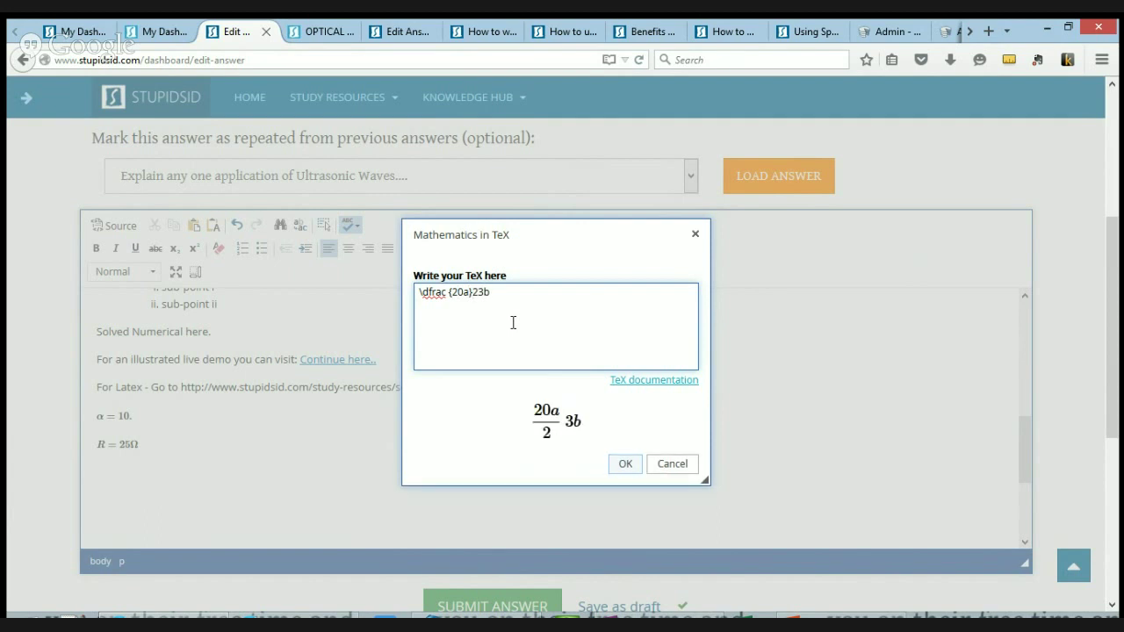
pyautogui.write('{')
pyautogui.press('End')
pyautogui.write('}')
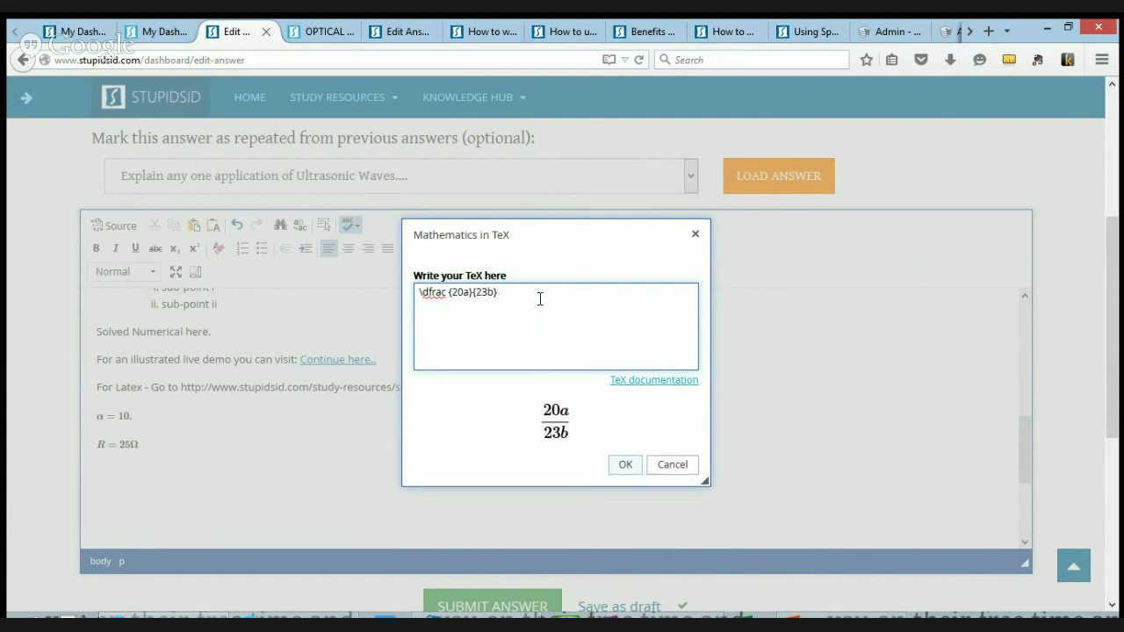
# Replace the fraction's denominator 23b with x^2-y in the TeX formula
pyautogui.moveTo(478, 292); pyautogui.dragTo(489, 293)
pyautogui.write('x^2-')
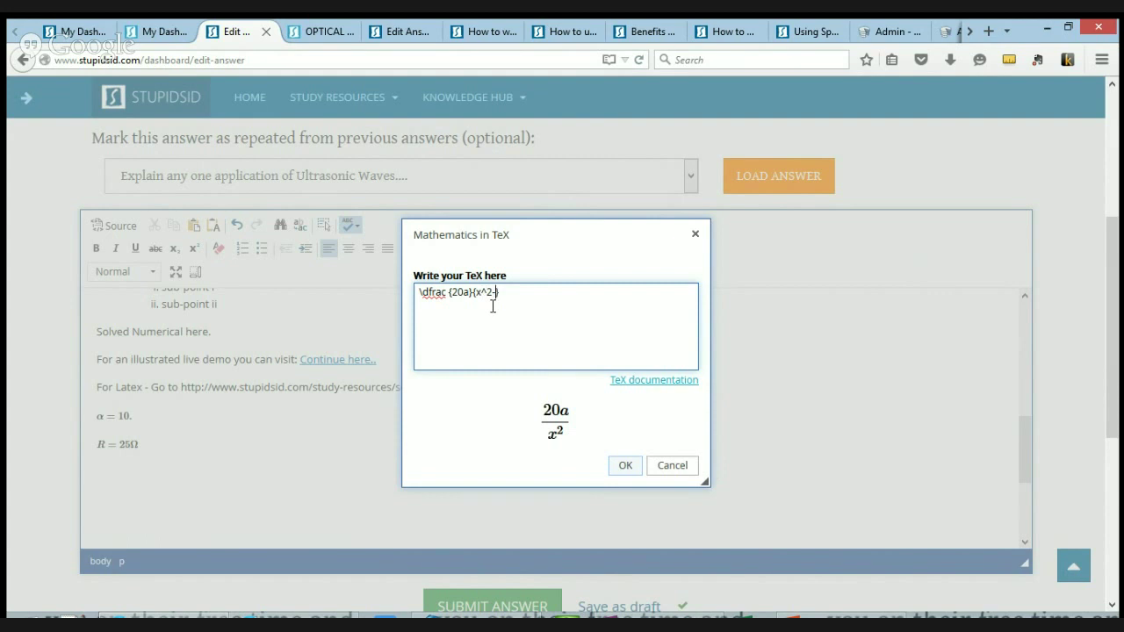
pyautogui.write('-y')
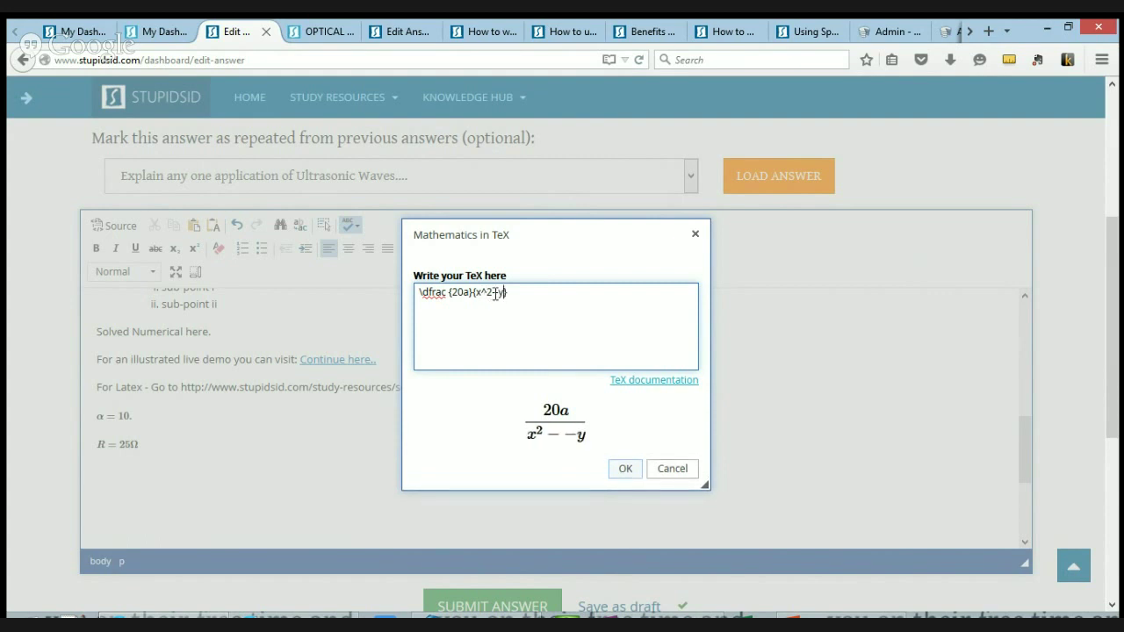
pyautogui.press('BackSpace')
# Replace the fraction's numerator with 20^{\circ} and insert the finished formula into the answer
pyautogui.moveTo(451, 293); pyautogui.dragTo(465, 296)
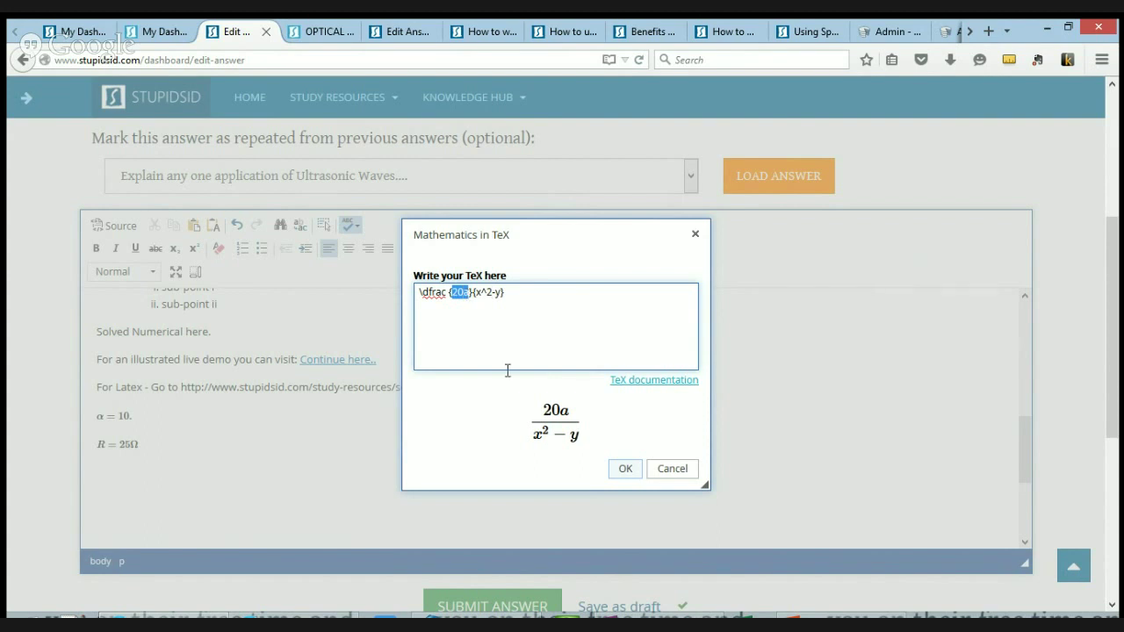
pyautogui.write('20^')
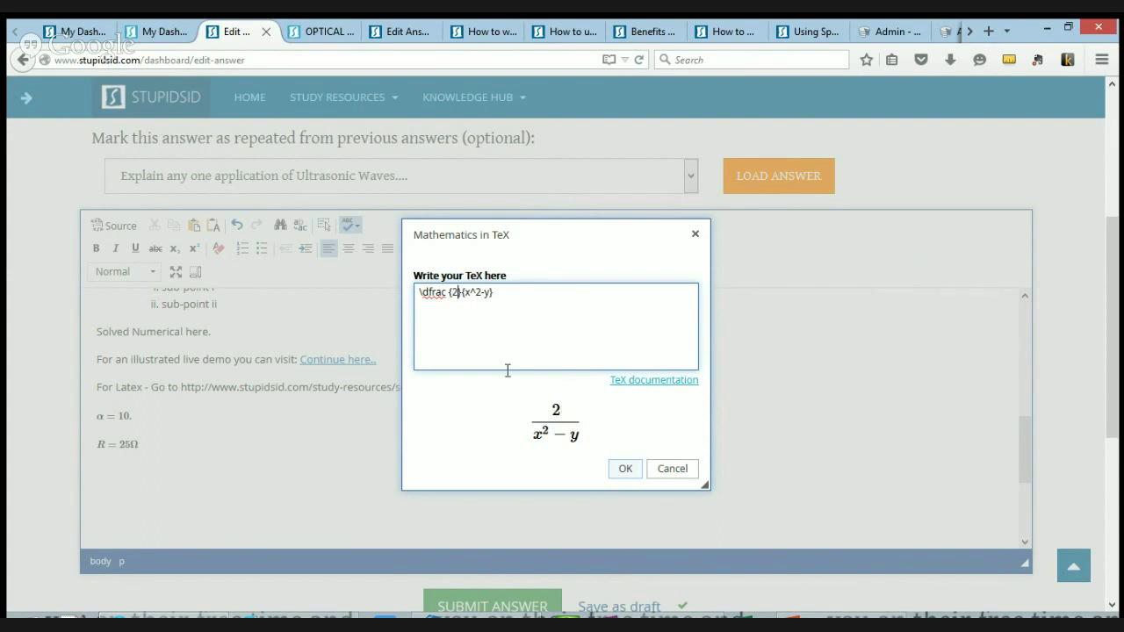
pyautogui.write('{}')
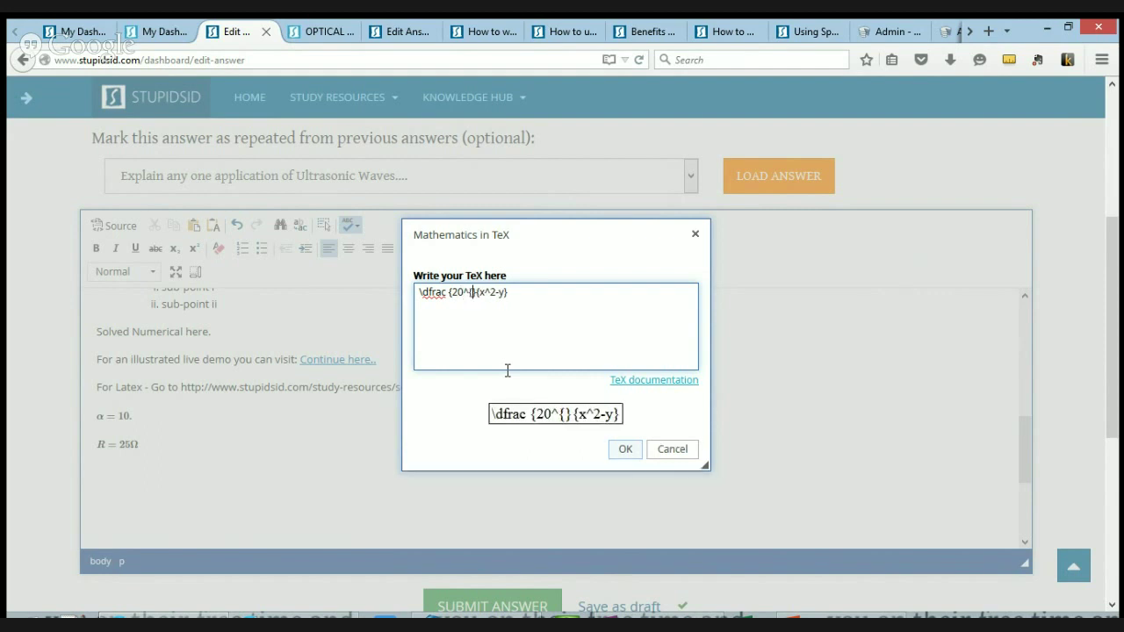
pyautogui.write('circ')
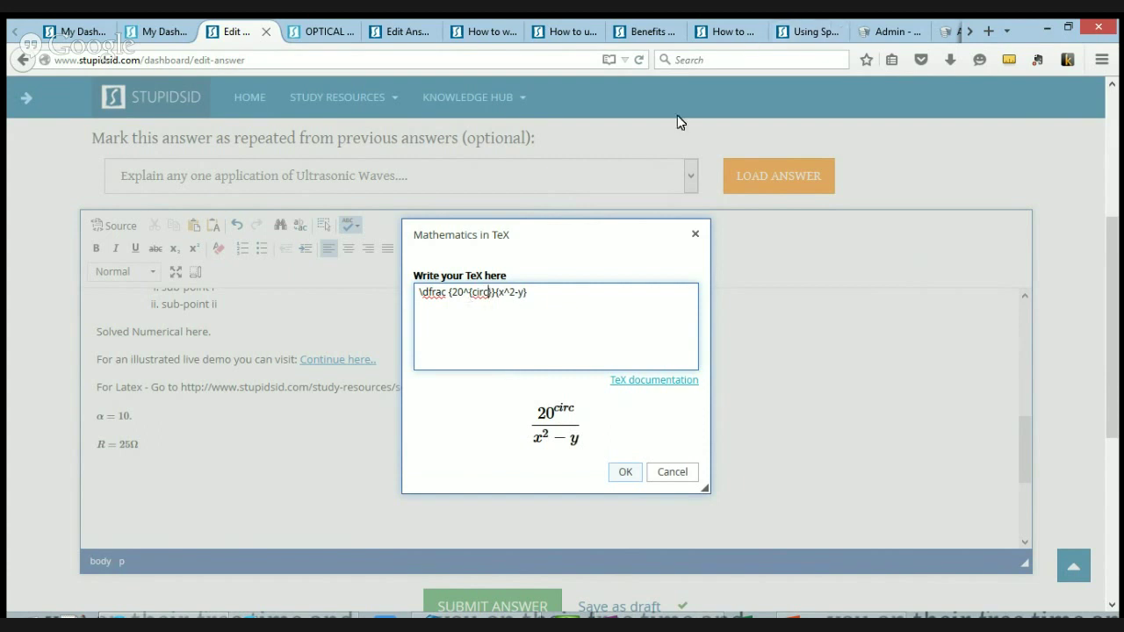
pyautogui.write('\\')
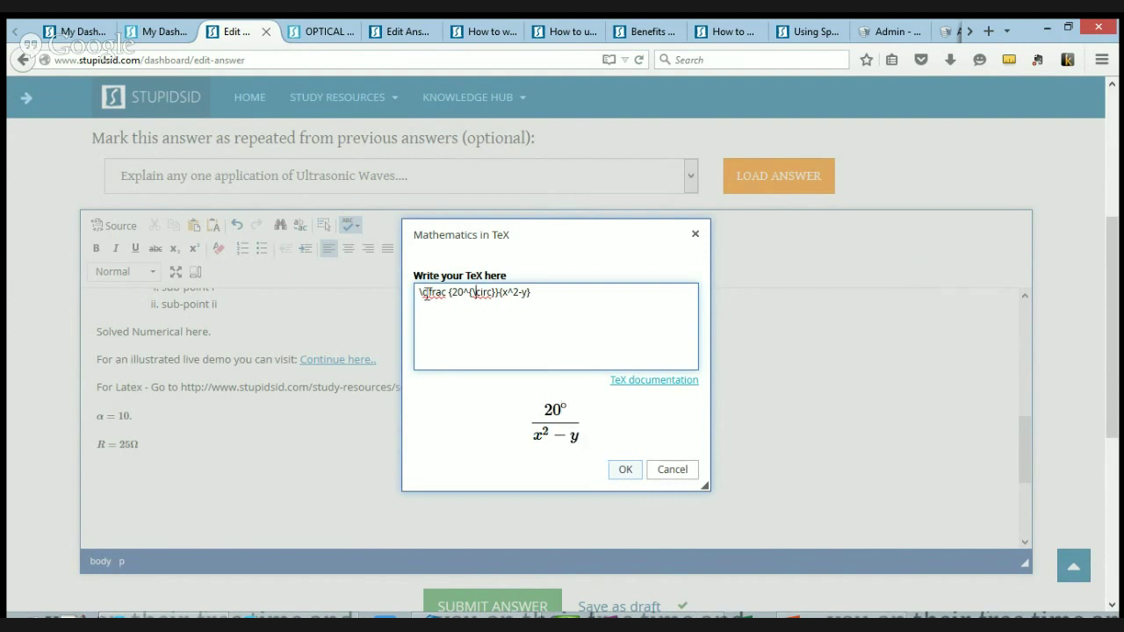
pyautogui.click(624, 471)
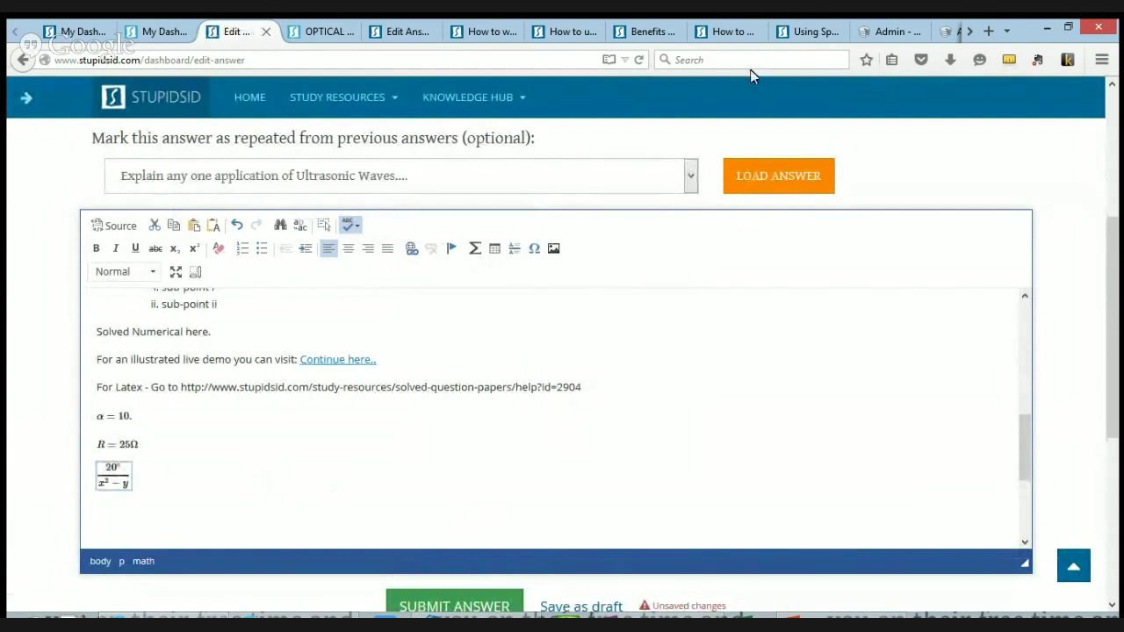
# Look up the differentiation code and the bracket size variants in the Standard Structures table of the LaTeX reference page
pyautogui.click(808, 30)
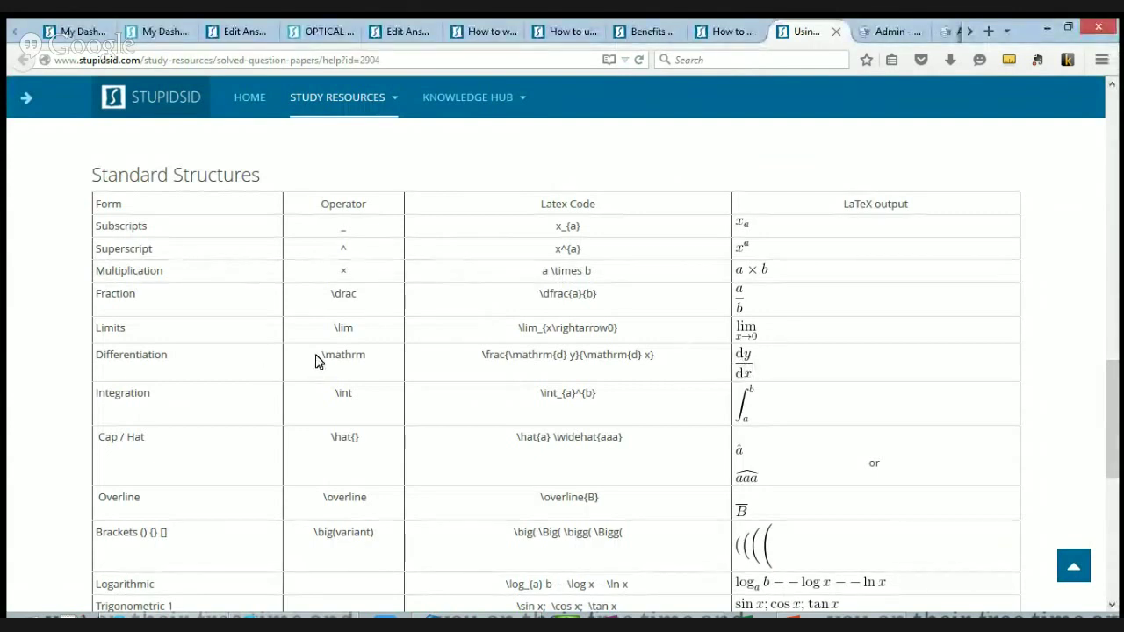
pyautogui.moveTo(318, 356); pyautogui.dragTo(360, 361)
pyautogui.moveTo(511, 354); pyautogui.dragTo(548, 360)
pyautogui.click(549, 359)
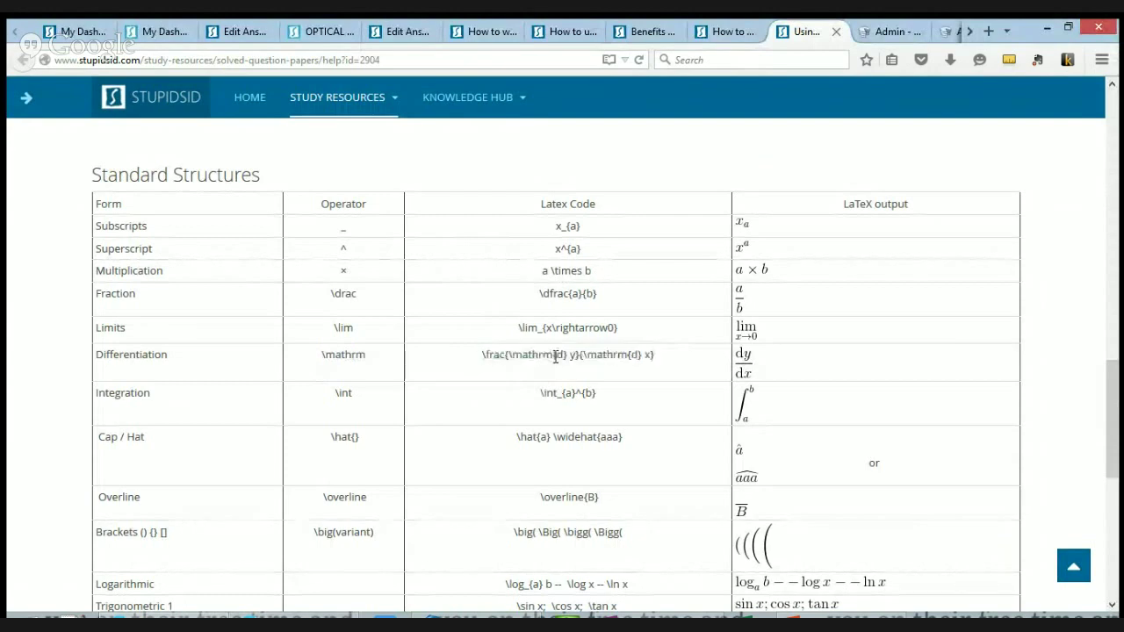
pyautogui.scroll(-2, 621, 352)
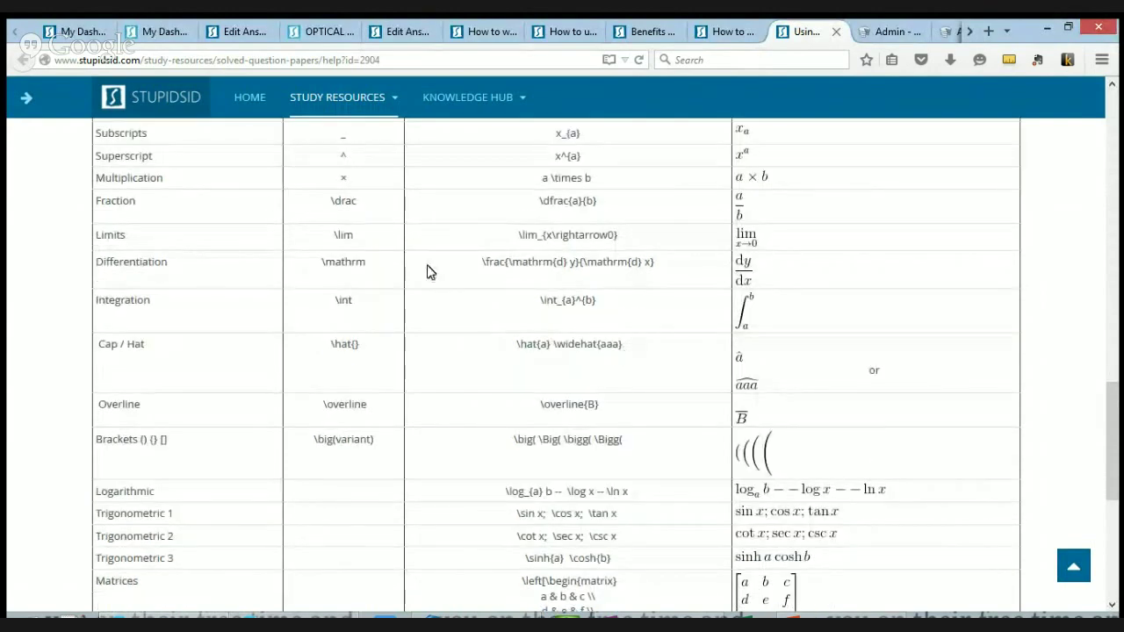
pyautogui.scroll(-2, 693, 321)
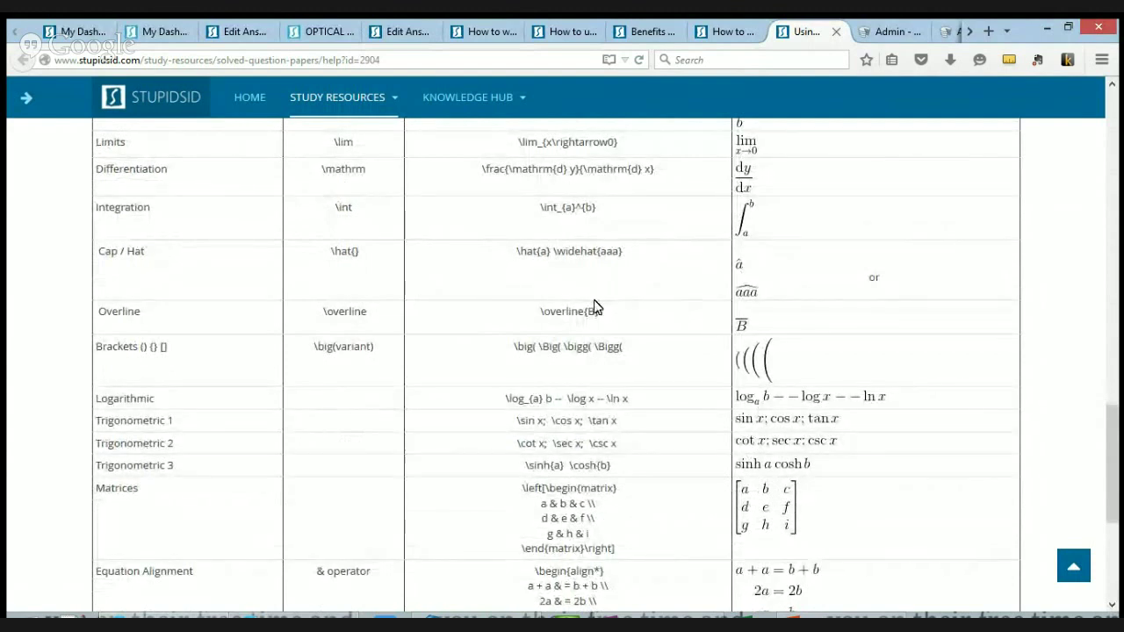
pyautogui.moveTo(514, 348); pyautogui.dragTo(559, 347)
pyautogui.click(535, 347)
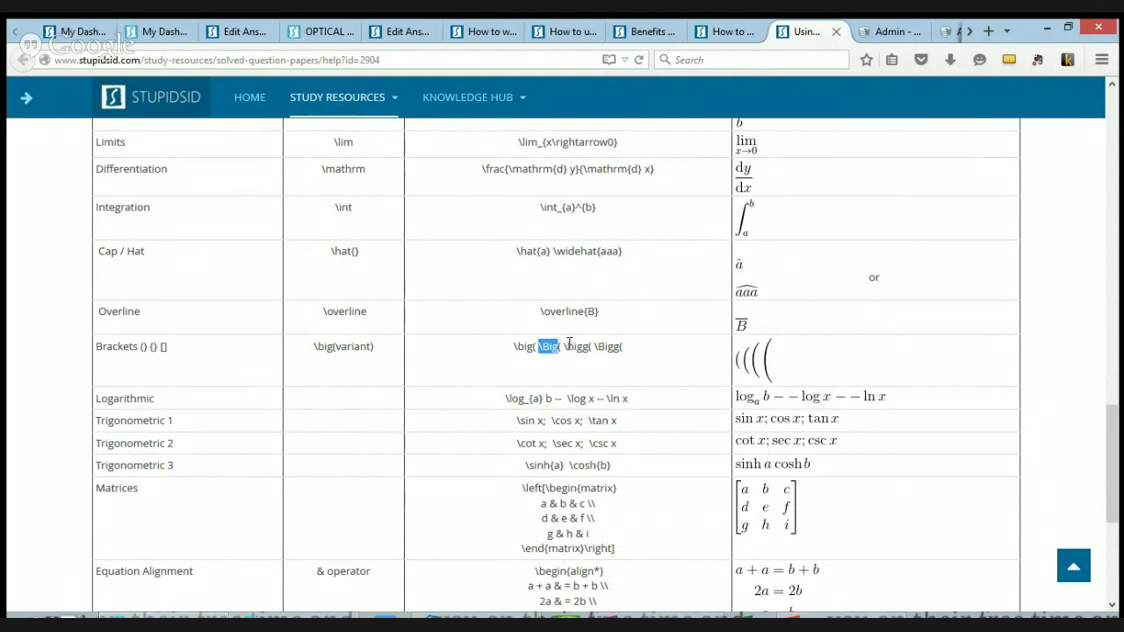
pyautogui.click(633, 348)
pyautogui.moveTo(560, 348); pyautogui.dragTo(624, 347)
pyautogui.click(654, 357)
# Copy the complete Equation Alignment code, from \begin{align*} to \end{align*}, from the Standard Structures table
pyautogui.scroll(-2, 654, 358)
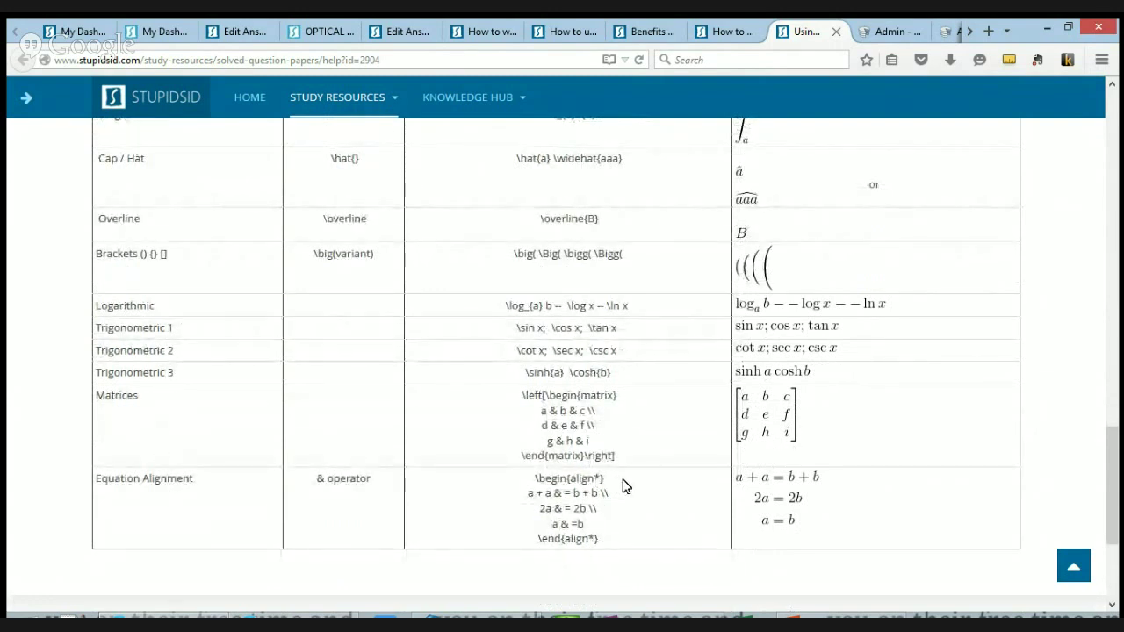
pyautogui.scroll(-2, 625, 485)
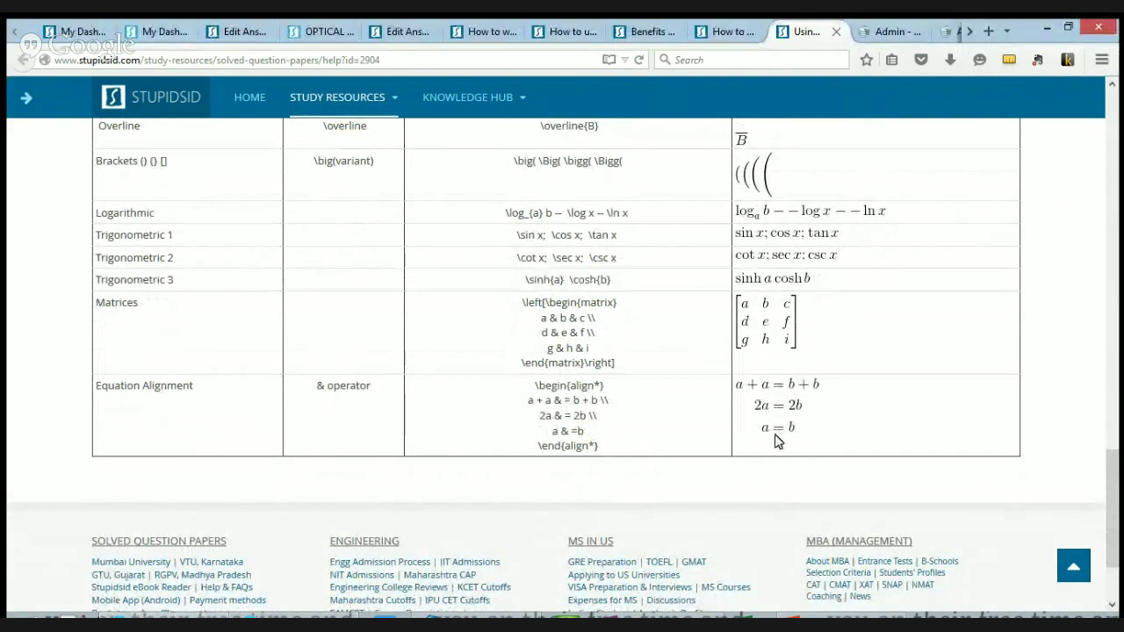
pyautogui.doubleClick(557, 401)
pyautogui.doubleClick(558, 415)
pyautogui.doubleClick(556, 400)
pyautogui.moveTo(607, 450); pyautogui.dragTo(530, 390)
pyautogui.hotkey('ctrl', 'c')
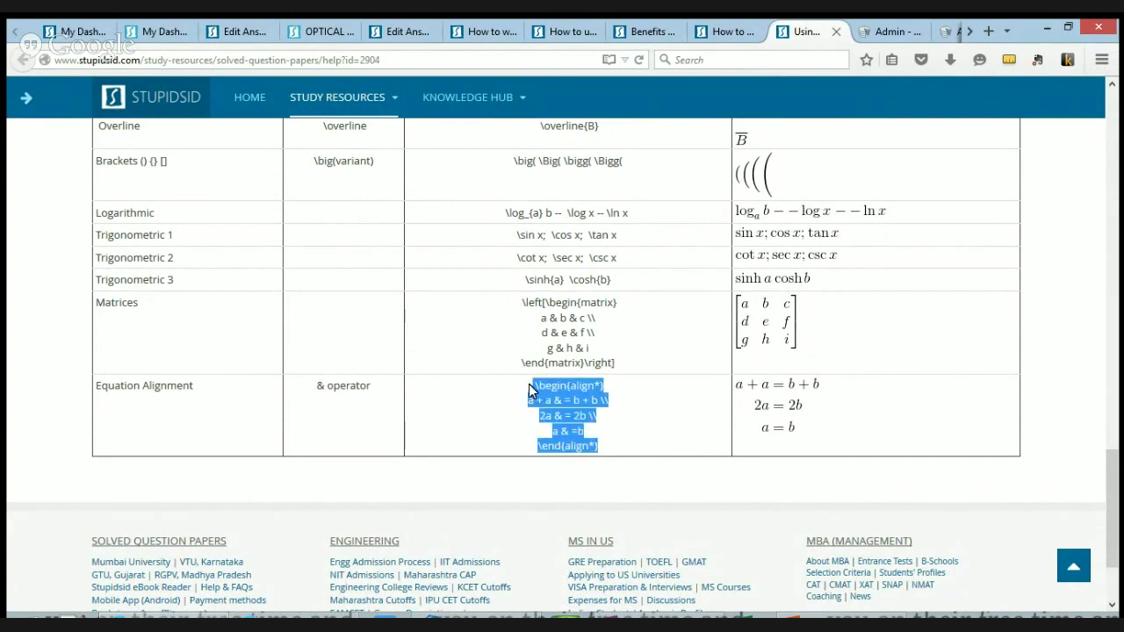
# Insert the copied align* code as a new TeX formula on the line below the fraction in the answer
pyautogui.click(241, 35)
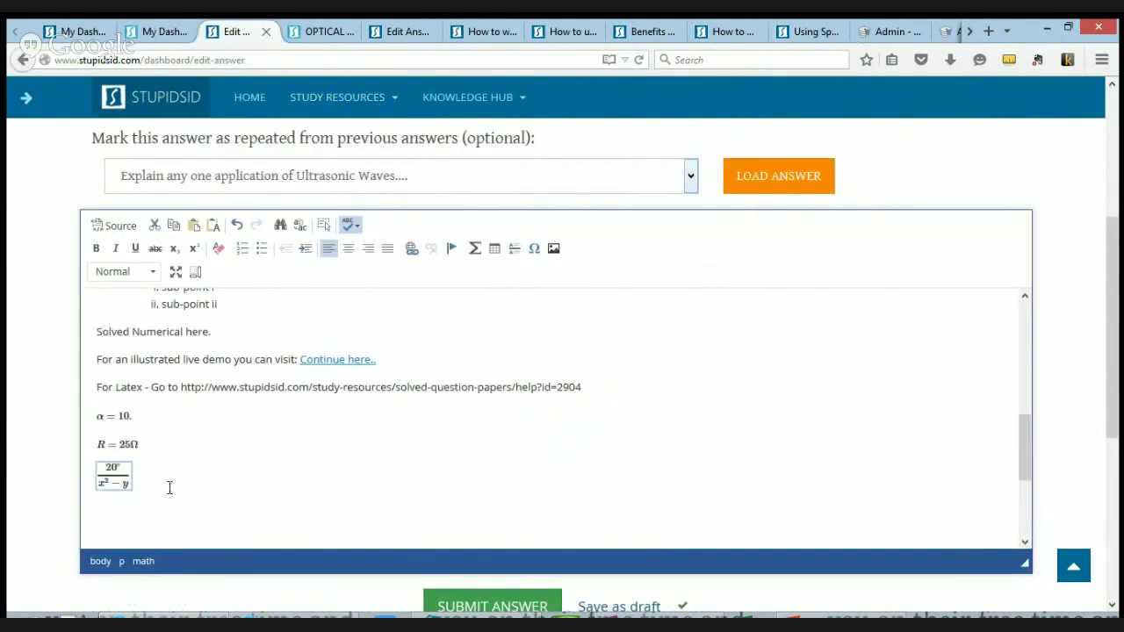
pyautogui.click(170, 487)
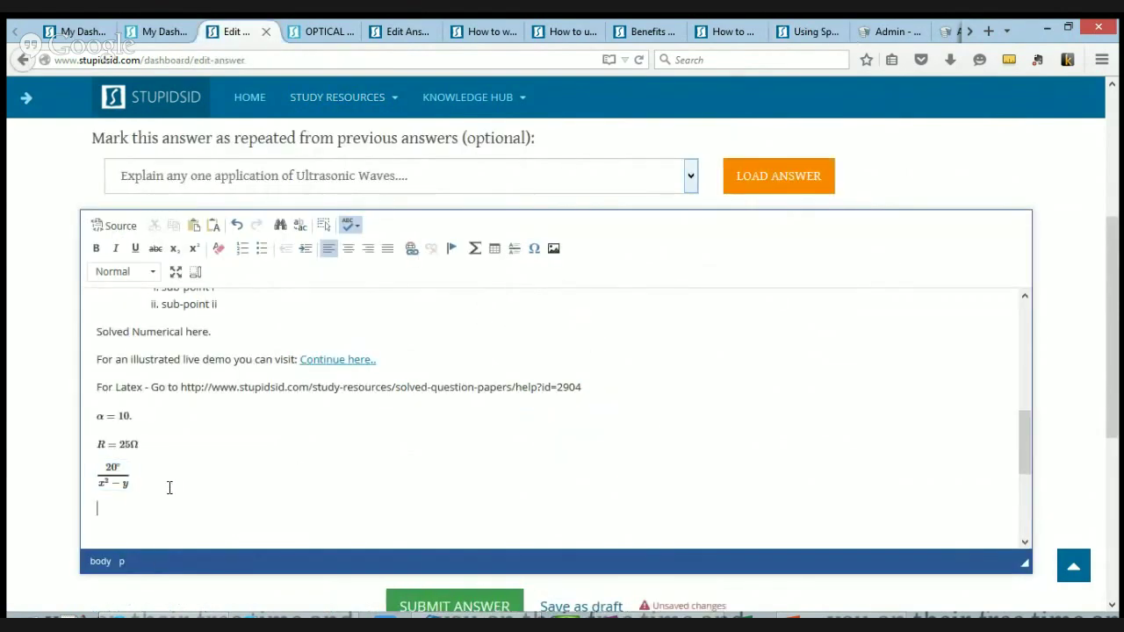
pyautogui.click(475, 250)
pyautogui.hotkey('ctrl', 'v')
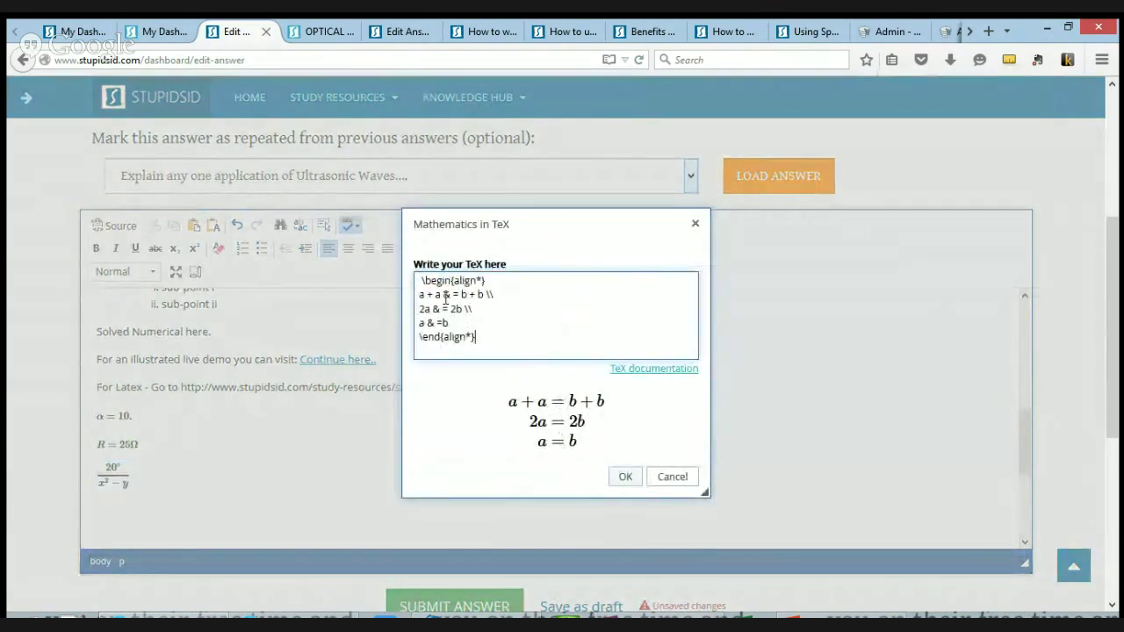
pyautogui.click(623, 476)
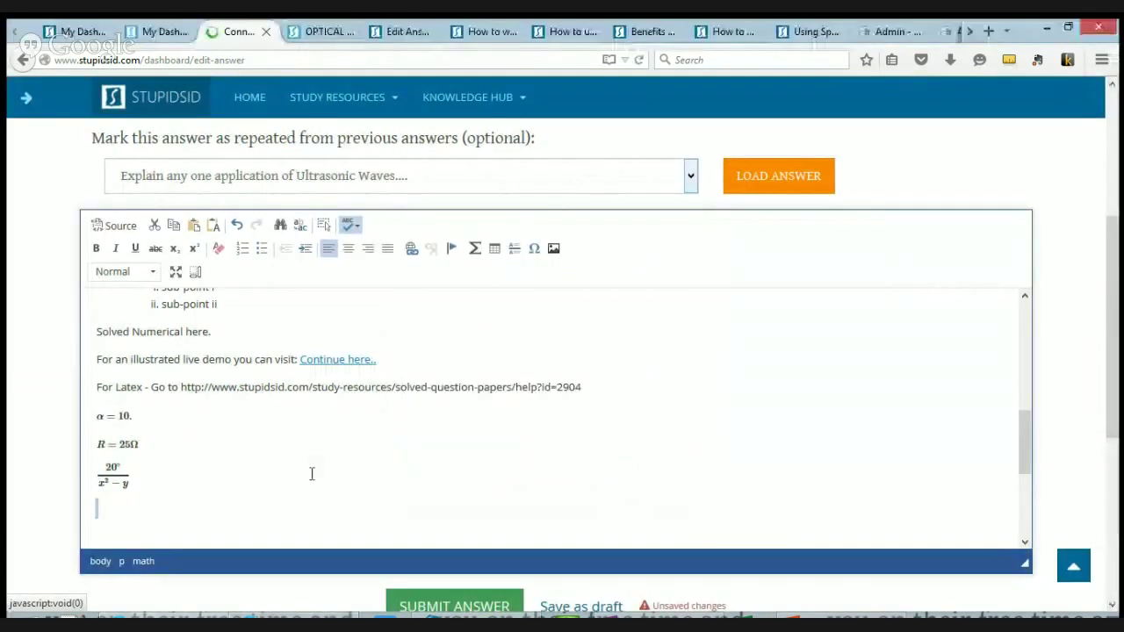
pyautogui.scroll(-2, 316, 466)
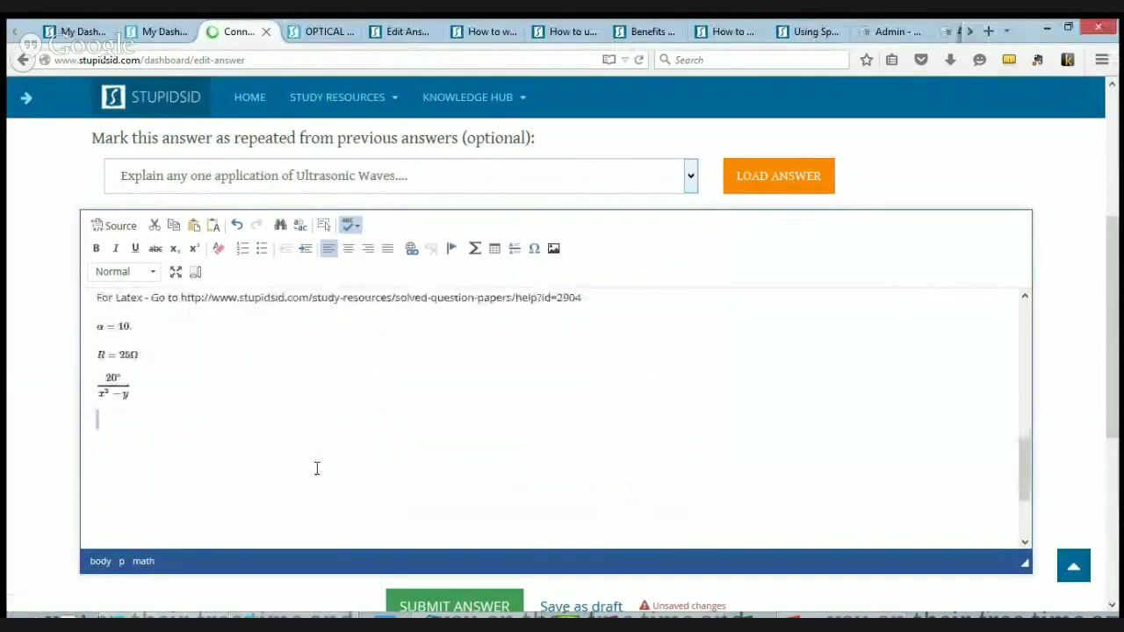
pyautogui.click(281, 426)
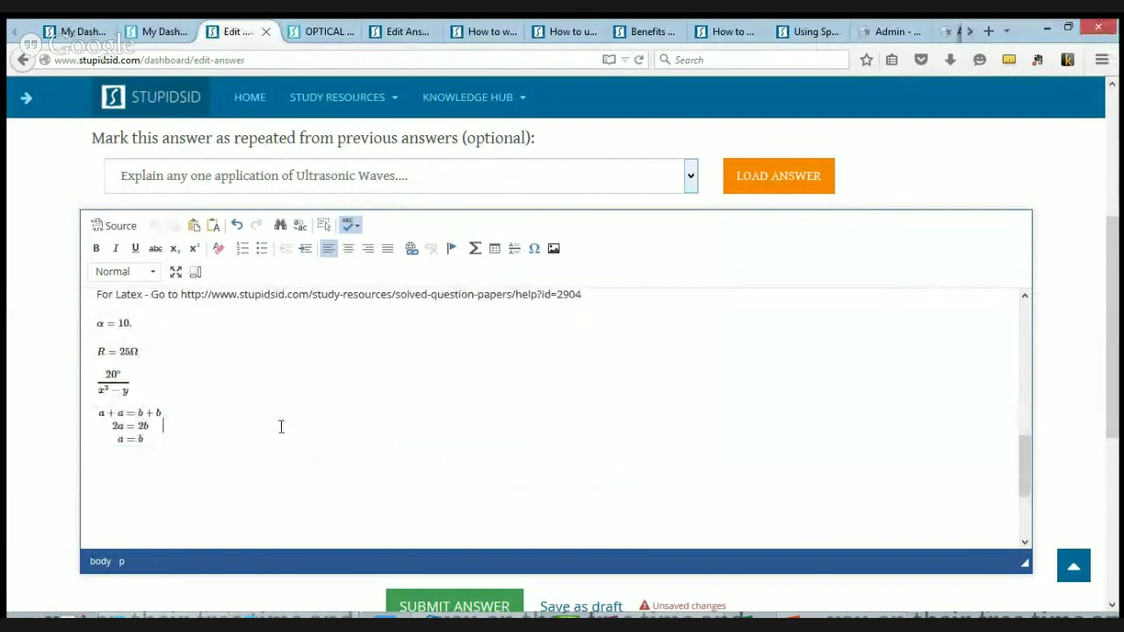
# Open the TeX documentation from a new formula and read through its contents, mathematics environments, symbols and Greek letters sections
pyautogui.click(475, 253)
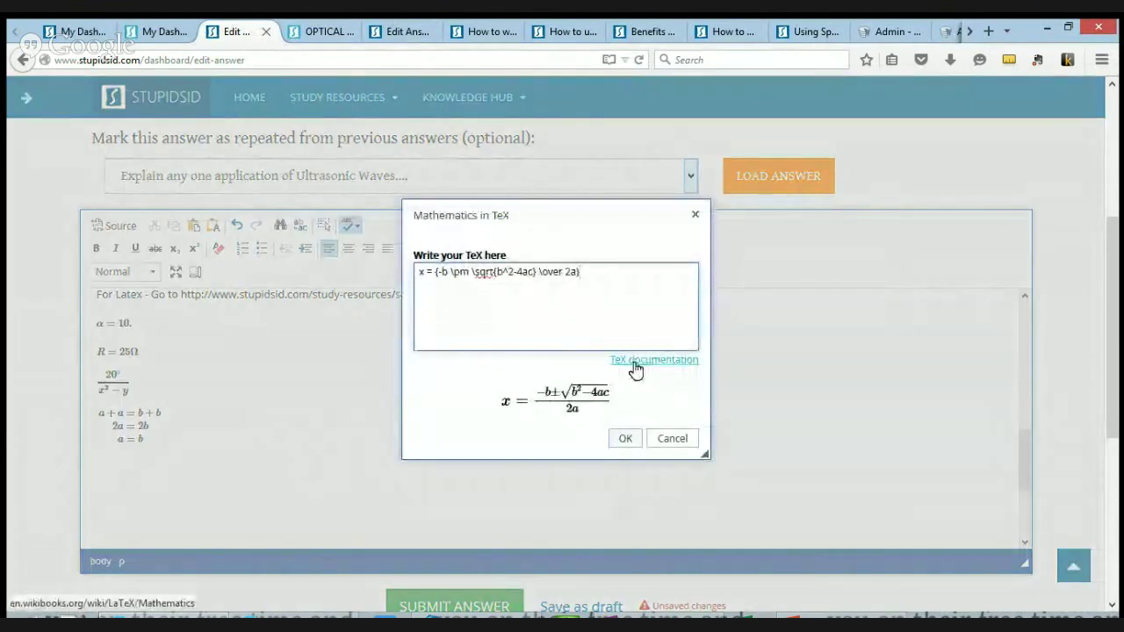
pyautogui.click(634, 361)
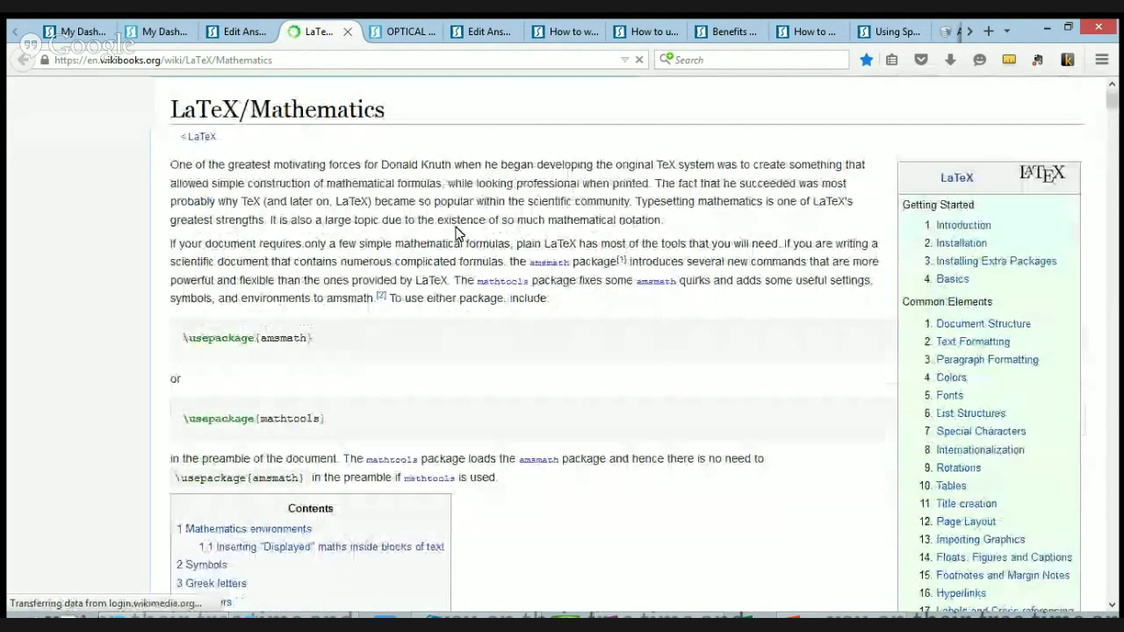
pyautogui.scroll(-3, 457, 232)
pyautogui.scroll(-10, 457, 231)
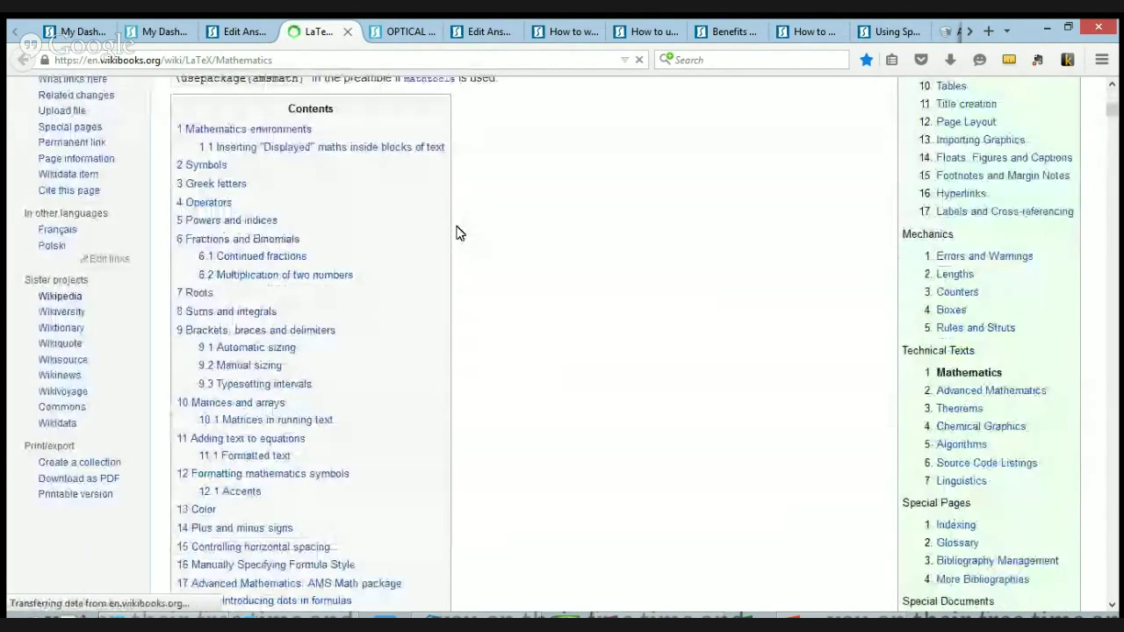
pyautogui.scroll(-10, 458, 232)
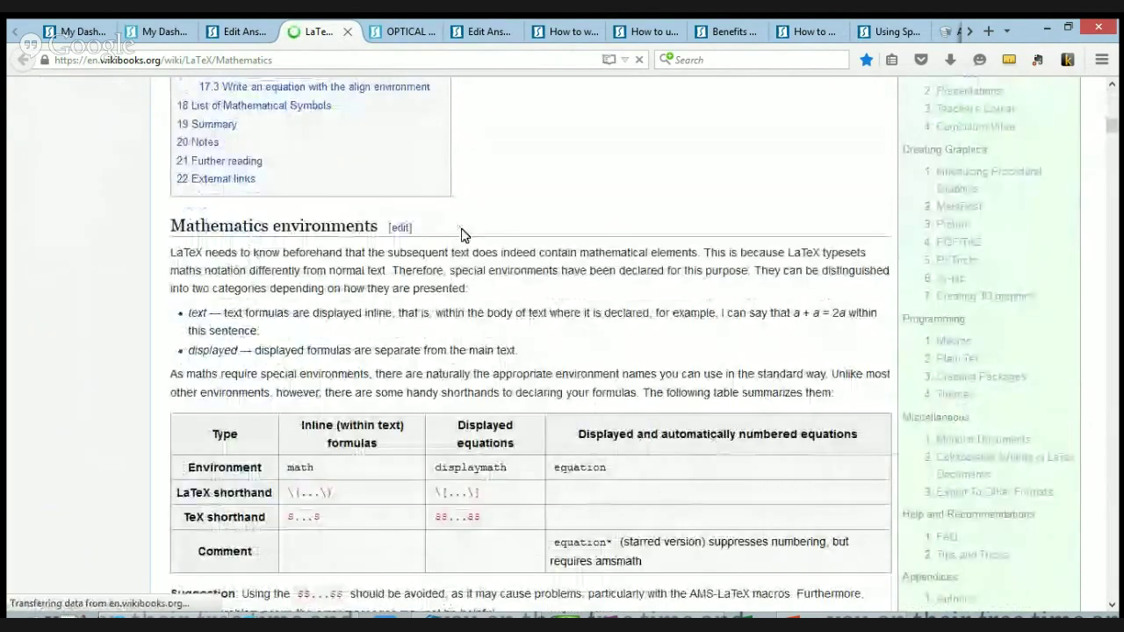
pyautogui.scroll(-4, 475, 231)
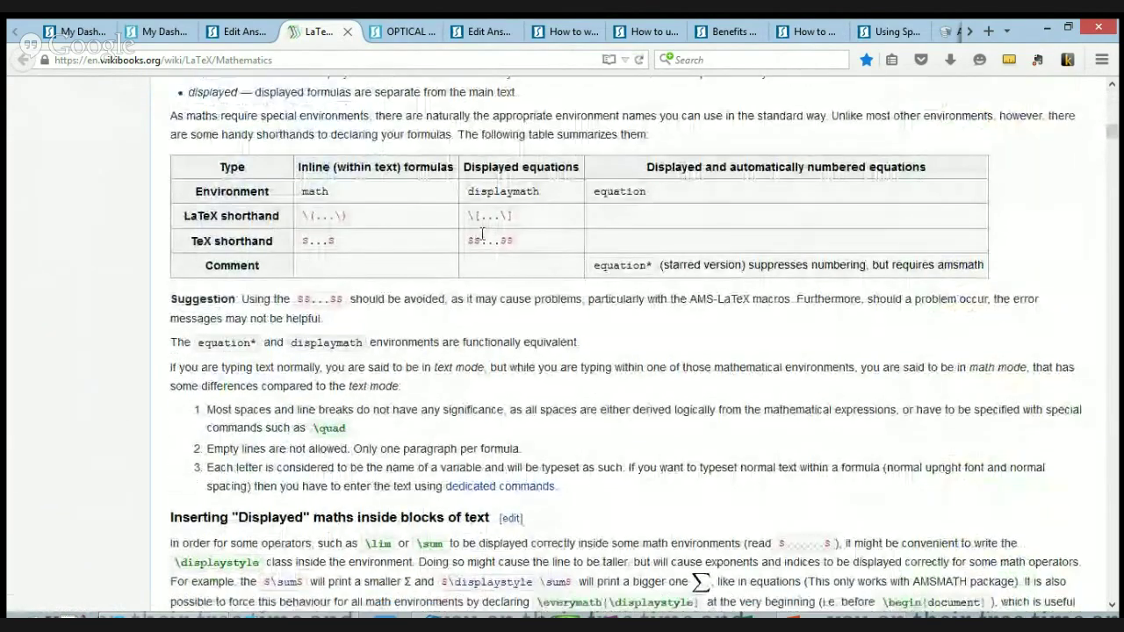
pyautogui.scroll(-6, 492, 245)
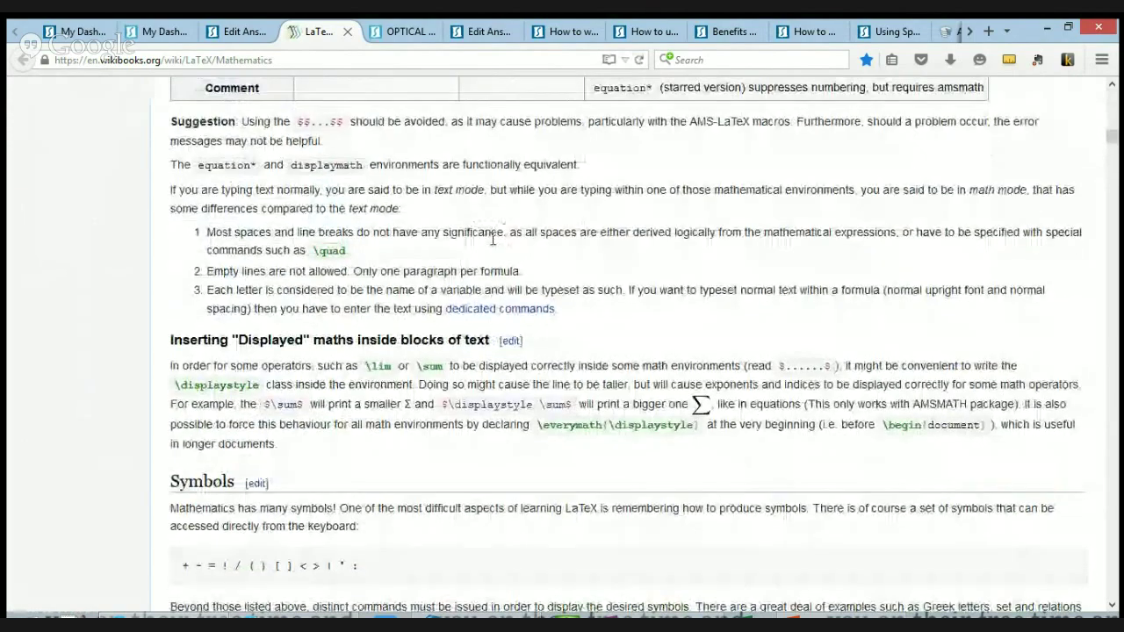
pyautogui.scroll(-5, 510, 295)
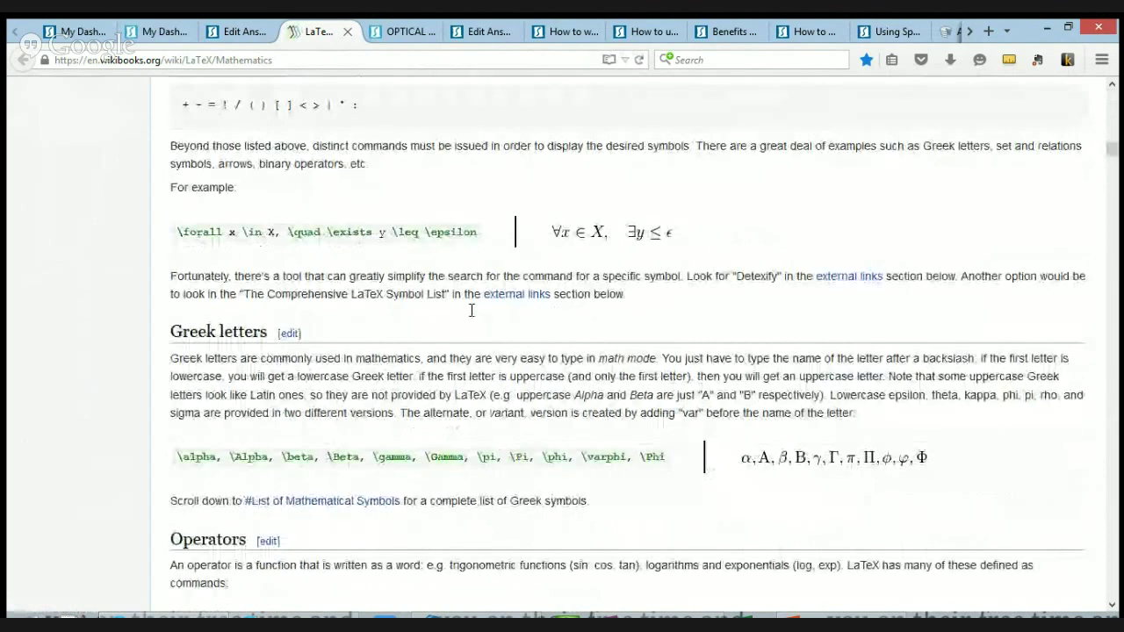
# Examine the operators, fractions and binomials, continued fractions, multiplication and roots examples in the LaTeX/Mathematics documentation
pyautogui.scroll(-7, 471, 308)
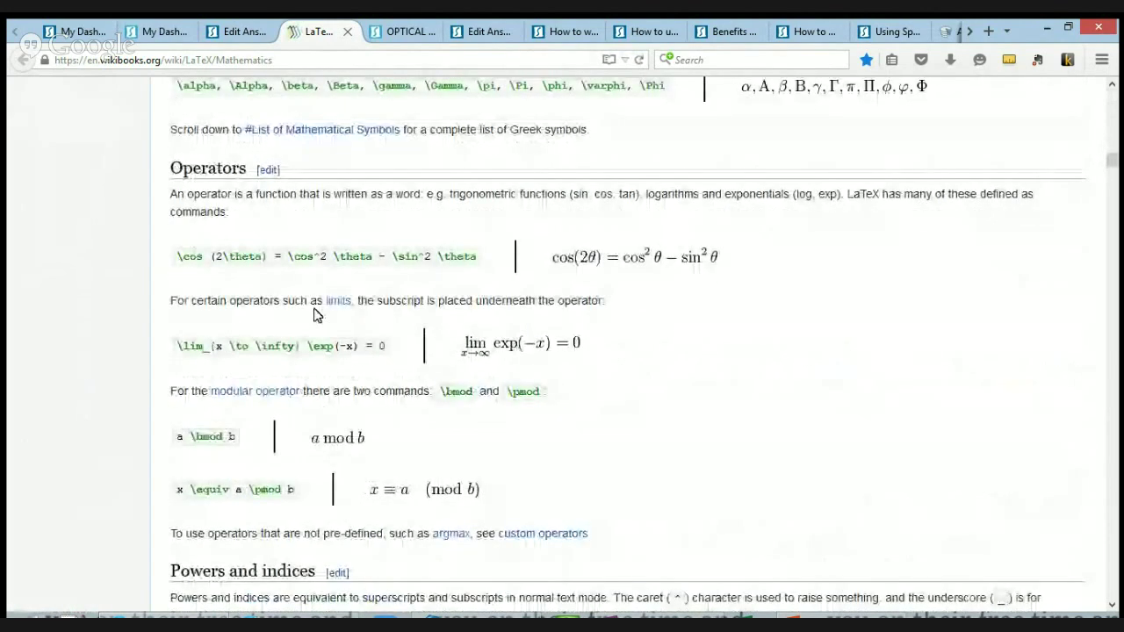
pyautogui.scroll(-7, 433, 375)
pyautogui.scroll(-6, 433, 375)
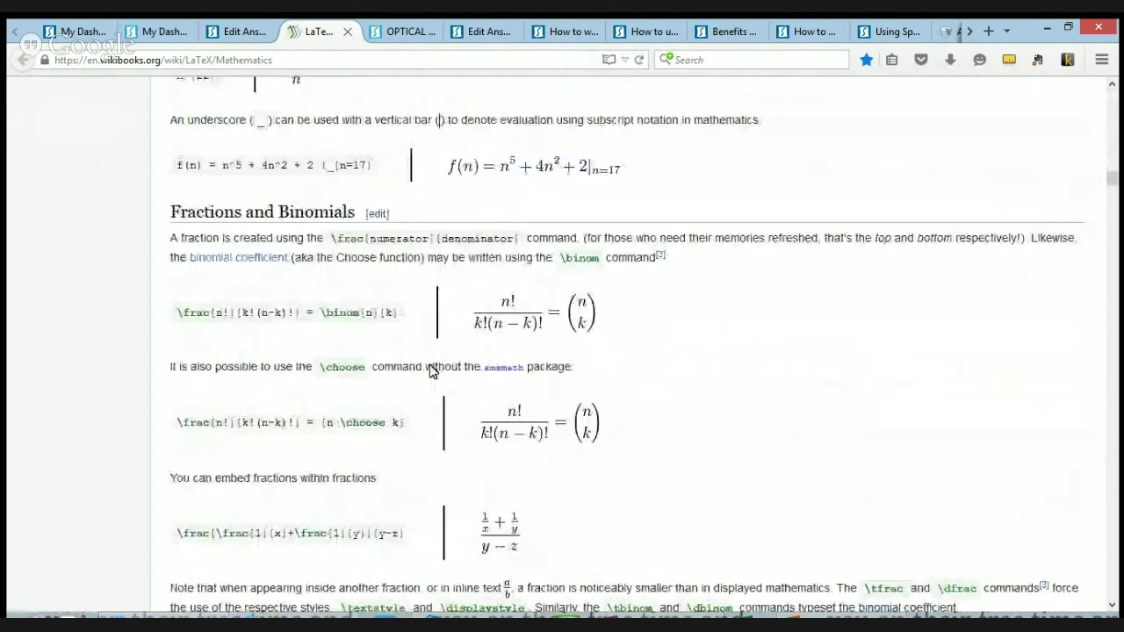
pyautogui.scroll(-15, 430, 371)
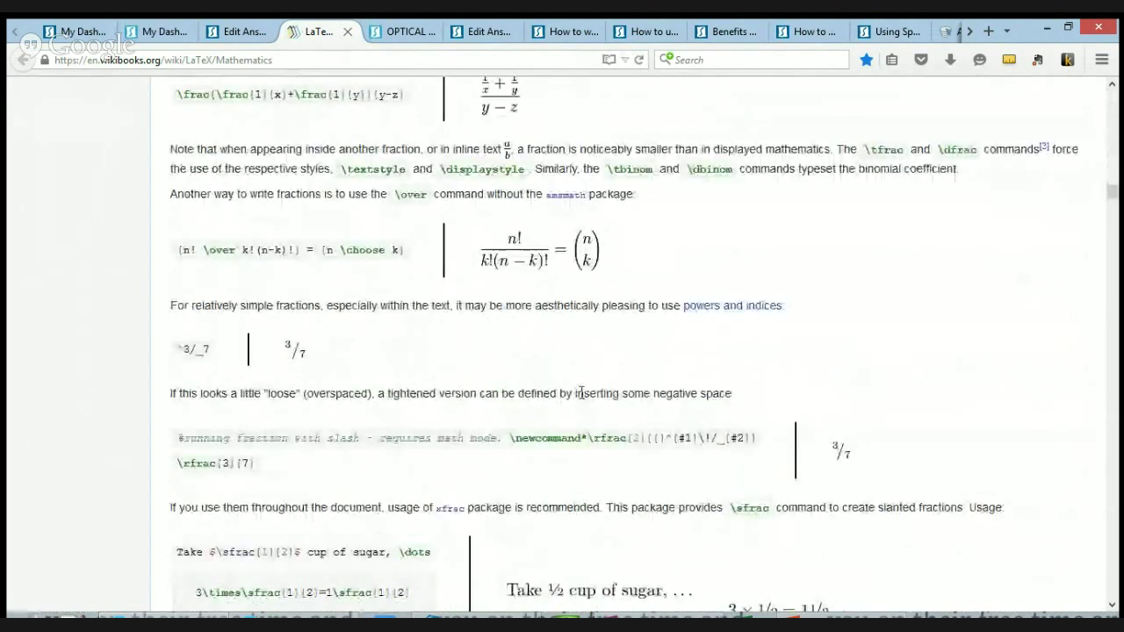
pyautogui.scroll(-4, 580, 391)
pyautogui.scroll(2, 522, 226)
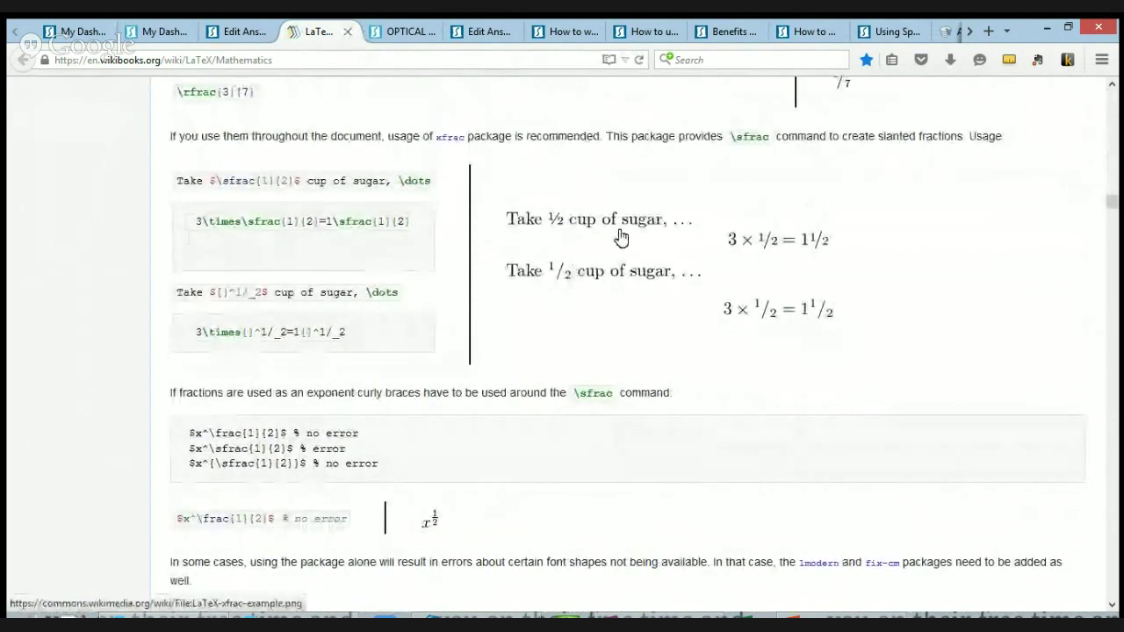
pyautogui.scroll(-3, 625, 241)
pyautogui.scroll(-2, 635, 243)
pyautogui.scroll(-3, 668, 395)
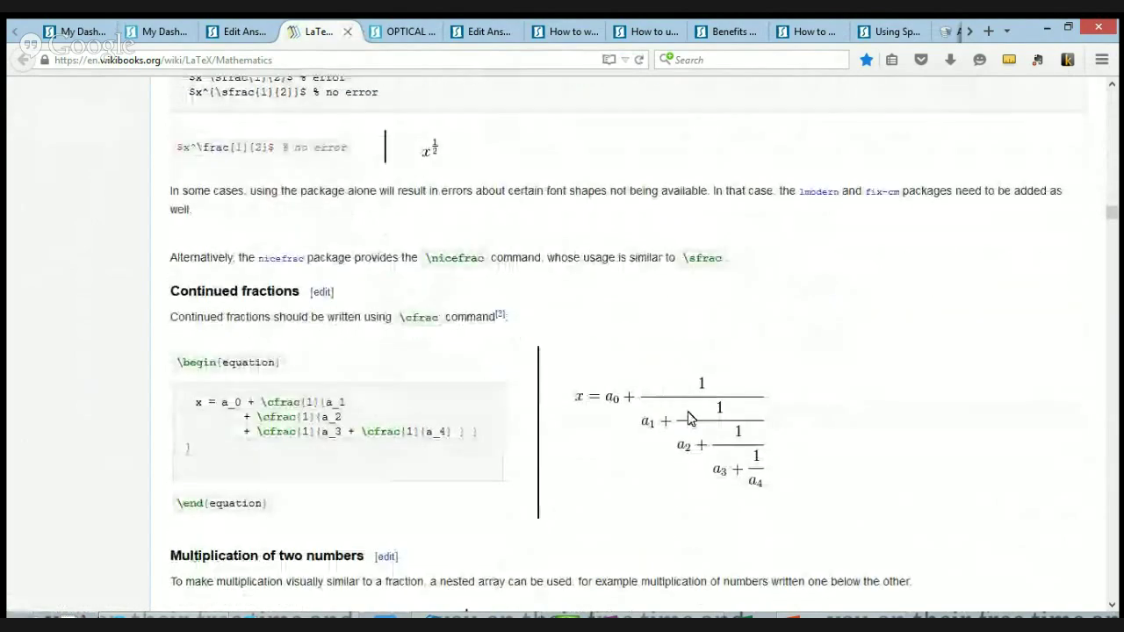
pyautogui.scroll(-7, 729, 470)
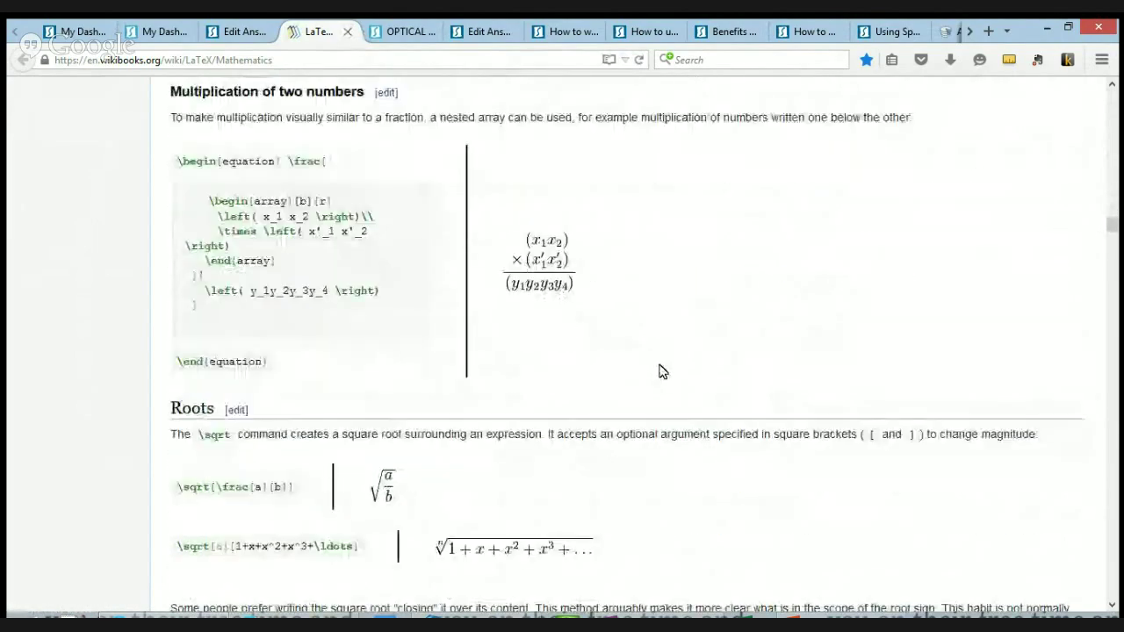
# Examine the roots, sums and integrals, and delimiter sizing examples in the LaTeX documentation, and return to the answer without inserting a formula
pyautogui.scroll(-4, 542, 261)
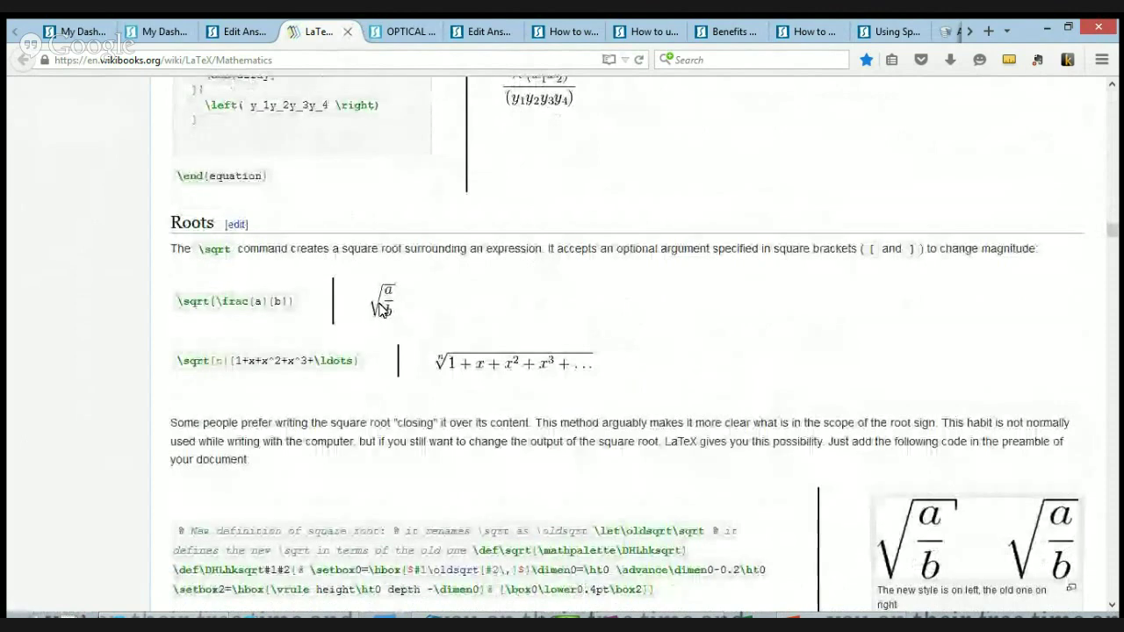
pyautogui.scroll(-2, 382, 303)
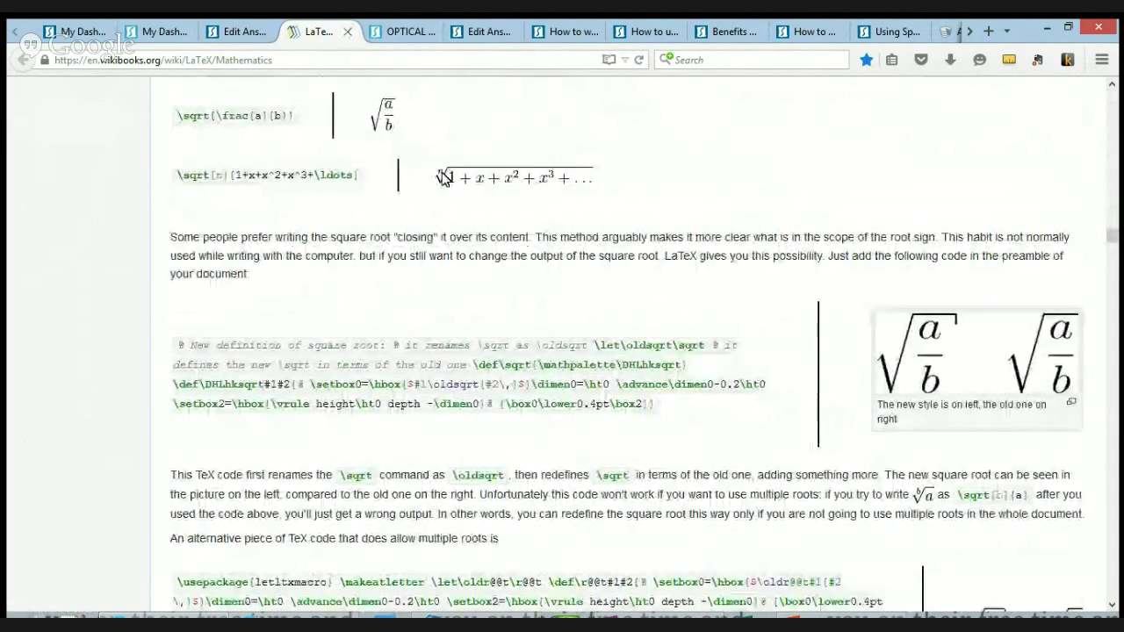
pyautogui.doubleClick(218, 175)
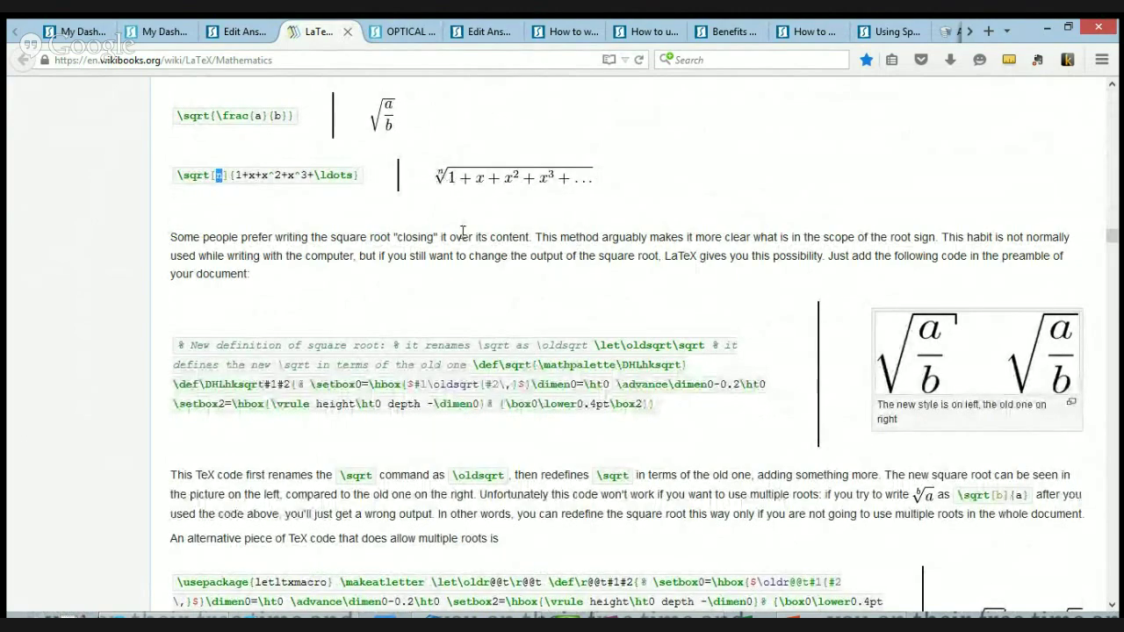
pyautogui.scroll(-3, 463, 233)
pyautogui.scroll(-12, 462, 232)
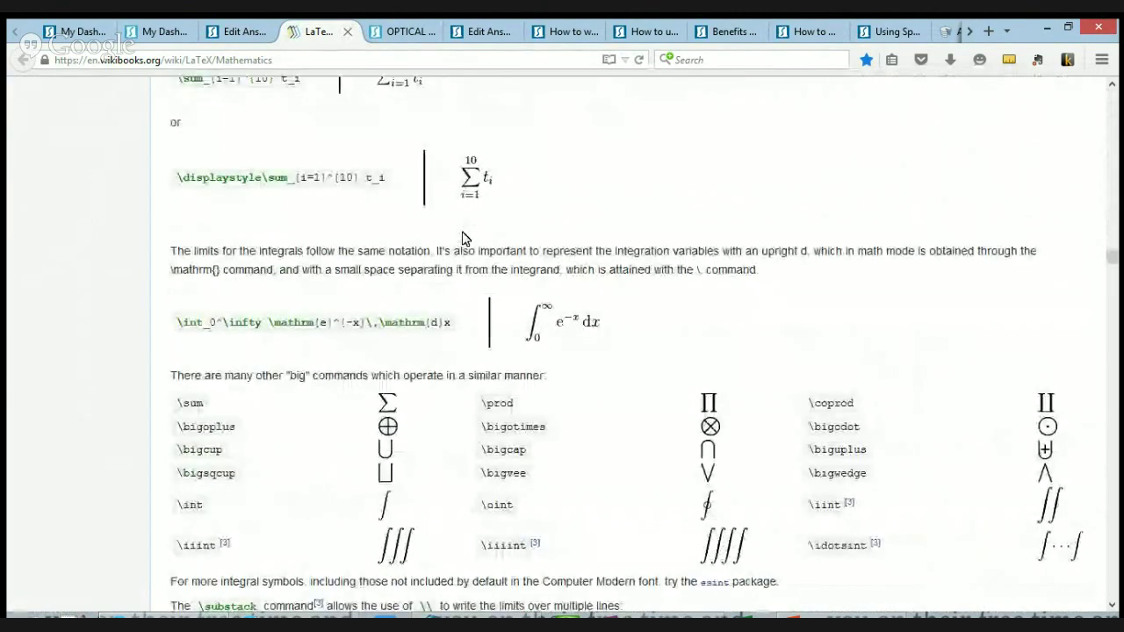
pyautogui.scroll(-5, 960, 351)
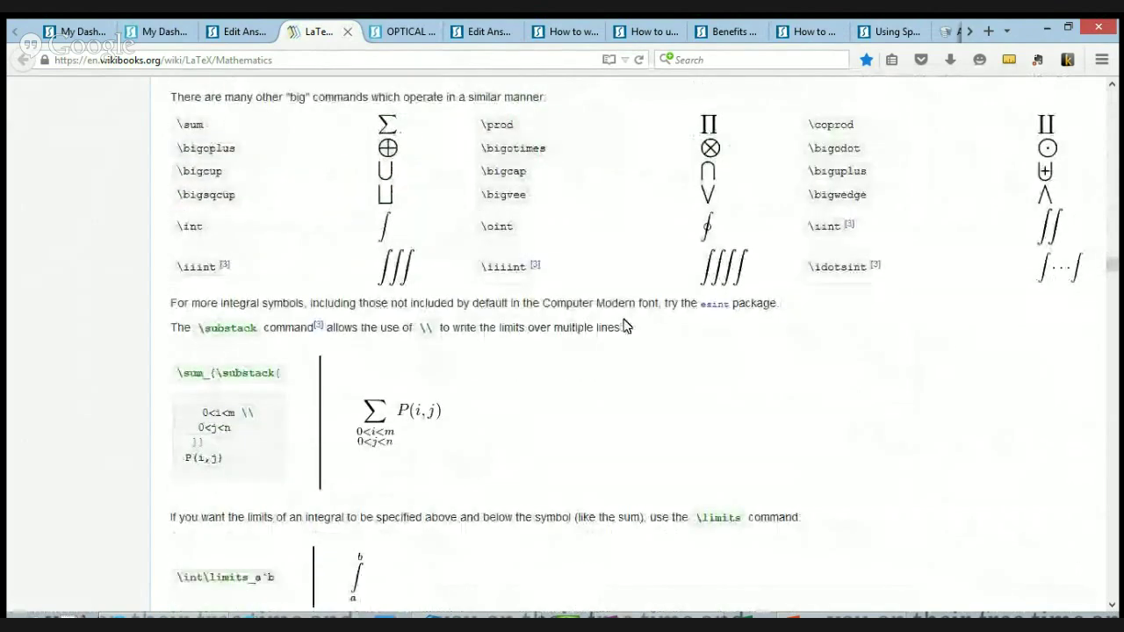
pyautogui.scroll(-10, 616, 309)
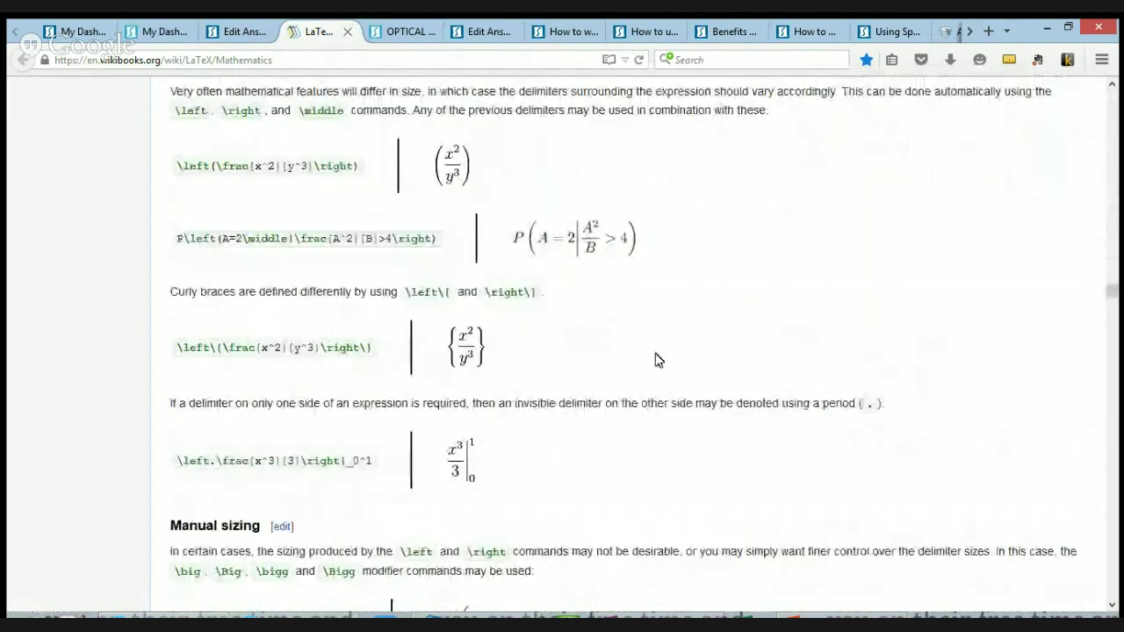
pyautogui.scroll(-3, 657, 359)
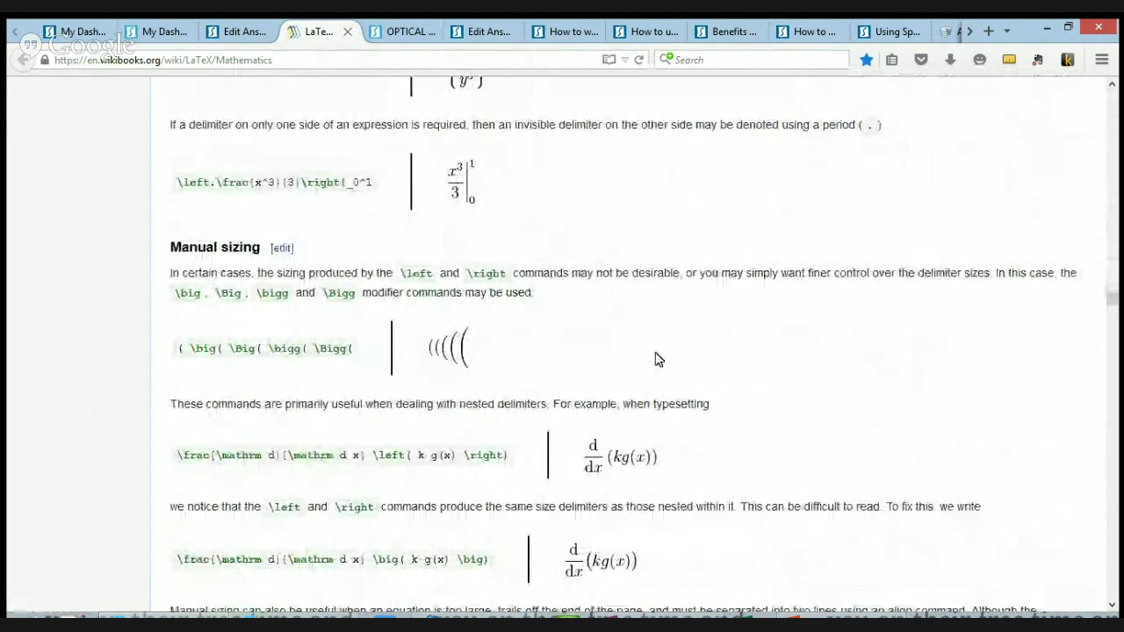
pyautogui.click(347, 32)
pyautogui.click(673, 439)
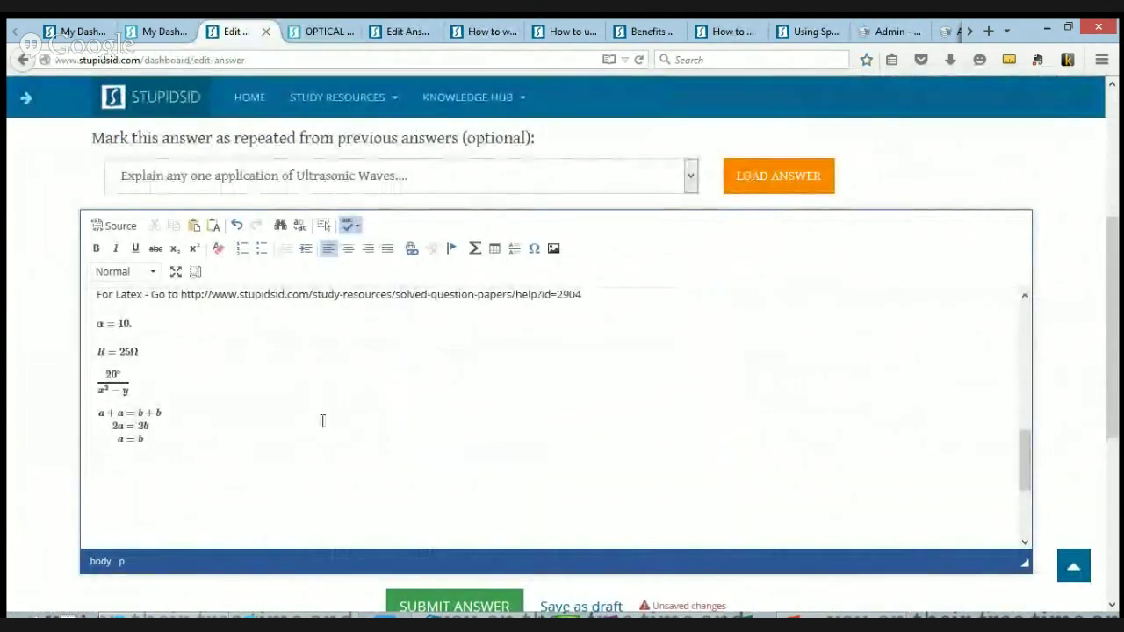
# Write 20x+ as plain text on a new line below the aligned equations
pyautogui.click(127, 455)
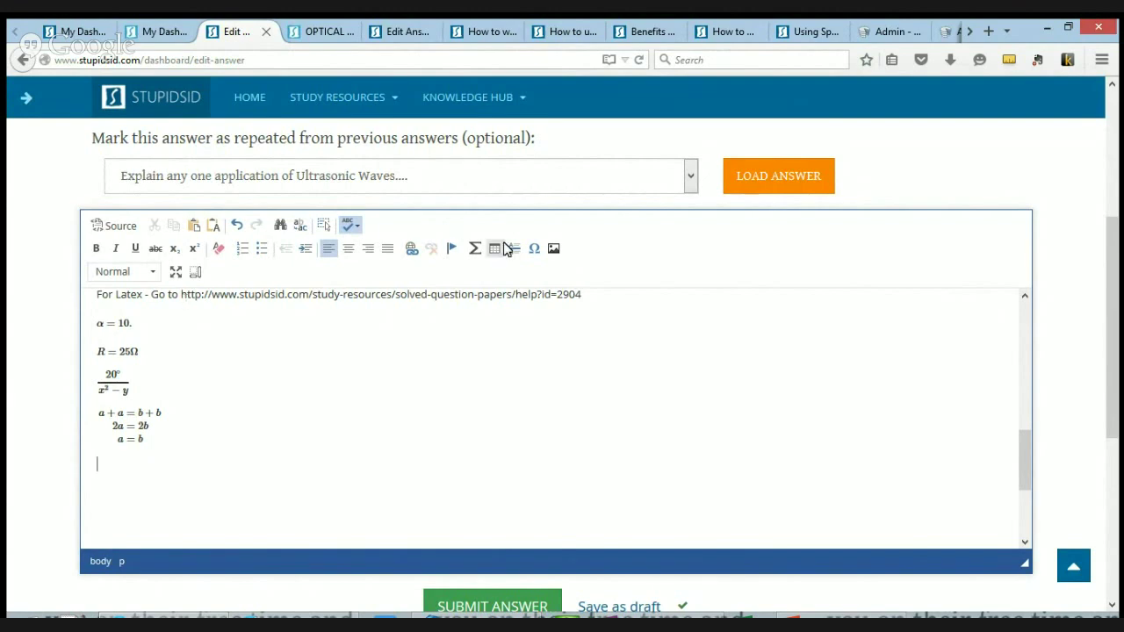
pyautogui.click(132, 430)
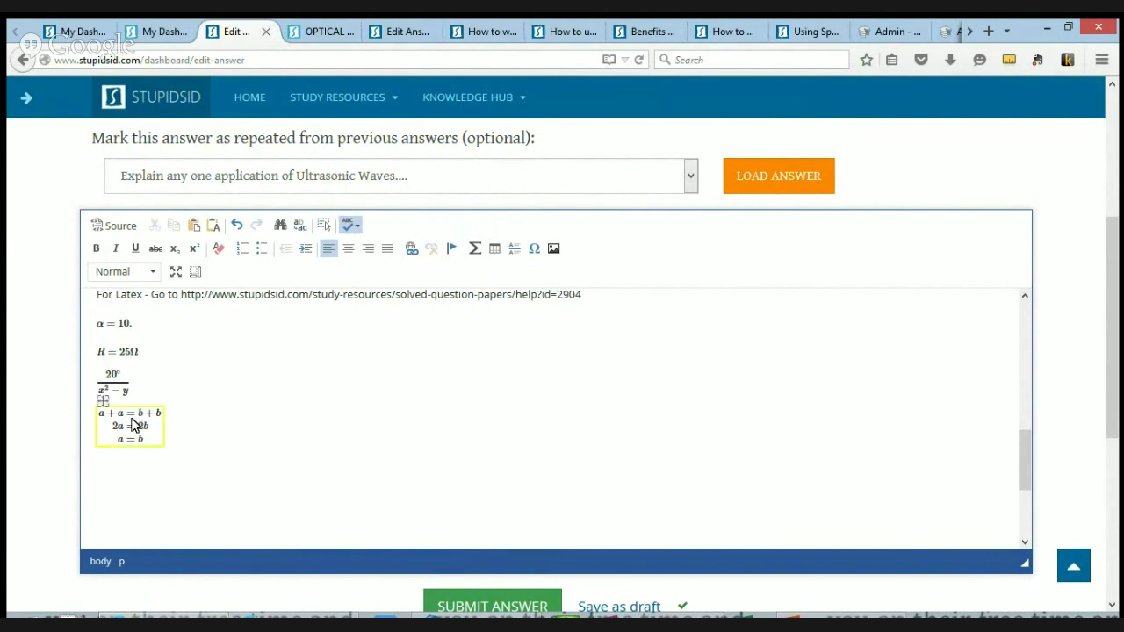
pyautogui.click(129, 463)
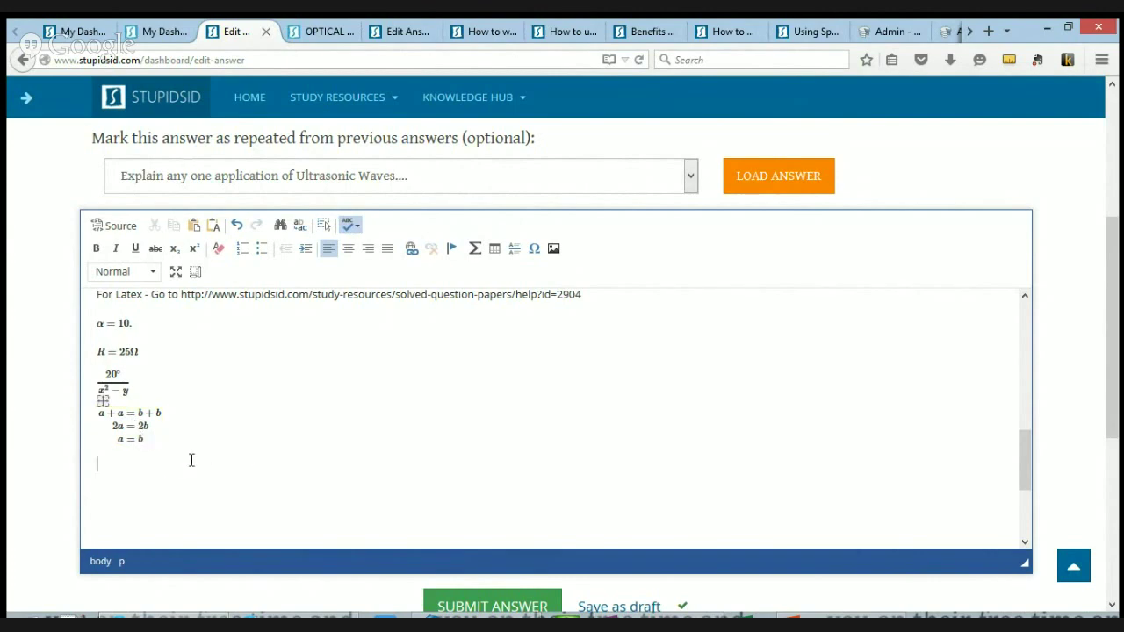
pyautogui.write('Html')
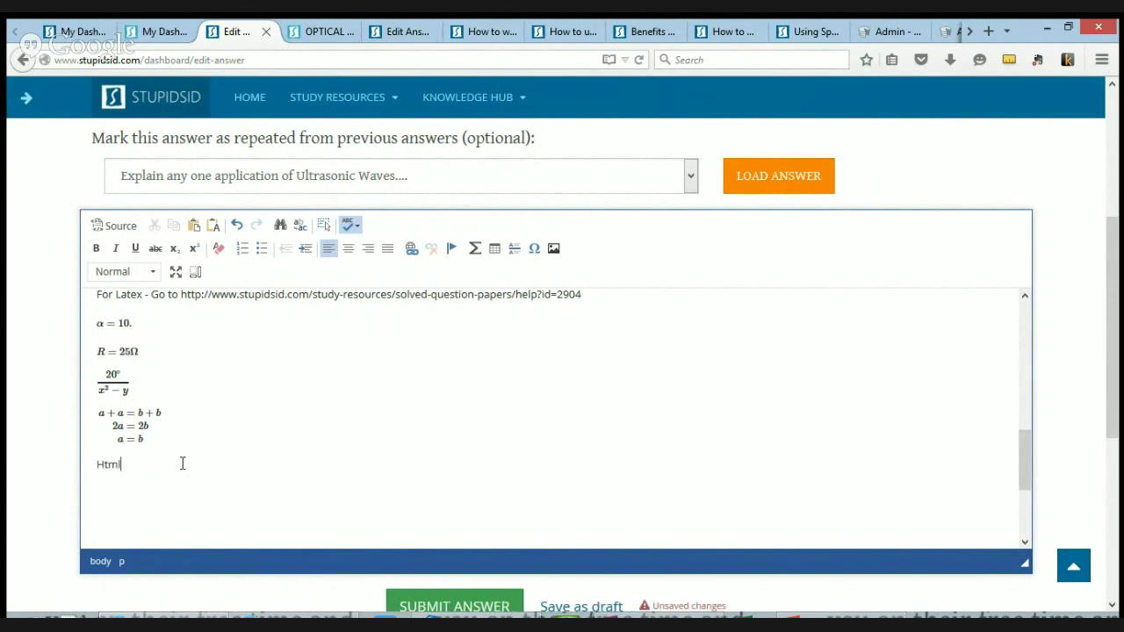
pyautogui.hotkey('shift', 'Home')
pyautogui.write('20')
# Insert the TeX formula \sqrt x directly after the plain text 20x+
pyautogui.click(474, 251)
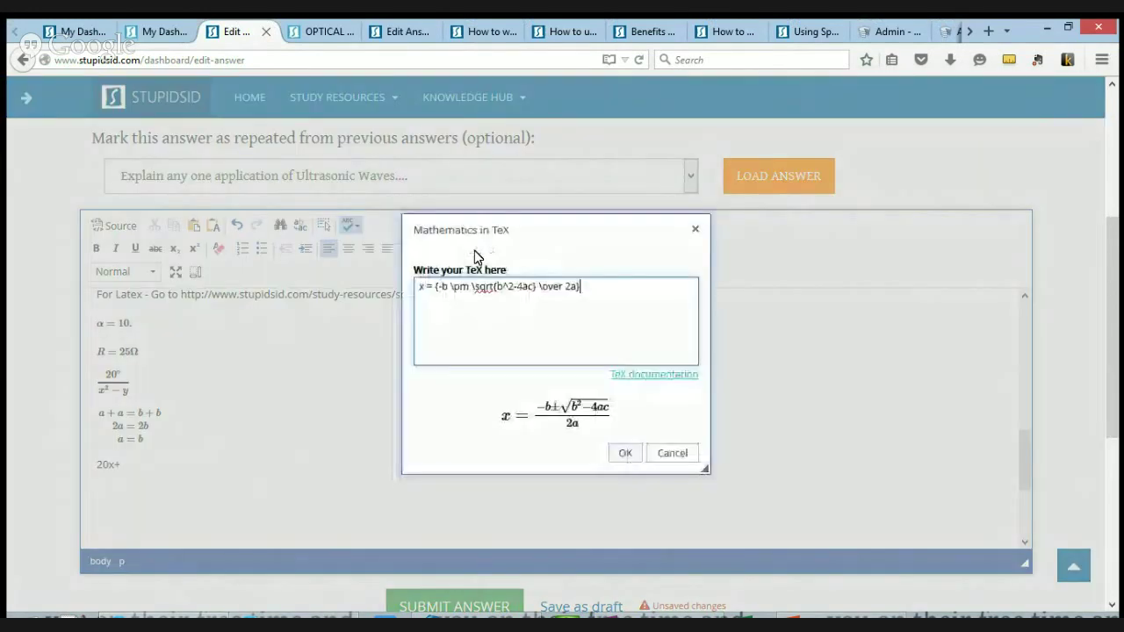
pyautogui.click(511, 311)
pyautogui.hotkey('ctrl', 'a')
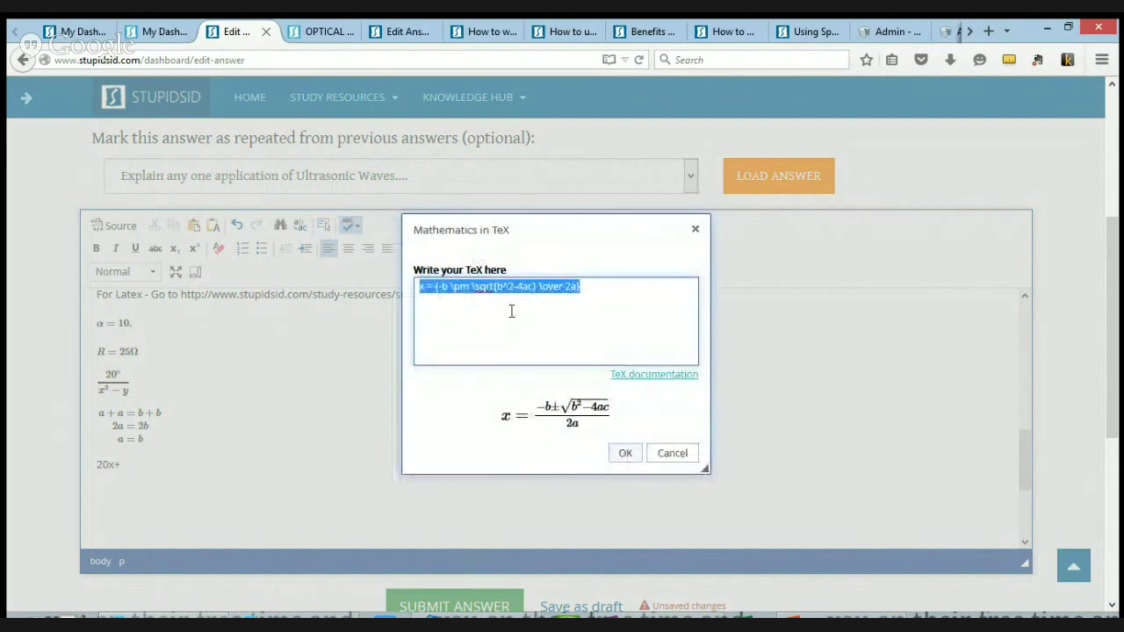
pyautogui.write('\\sqrt')
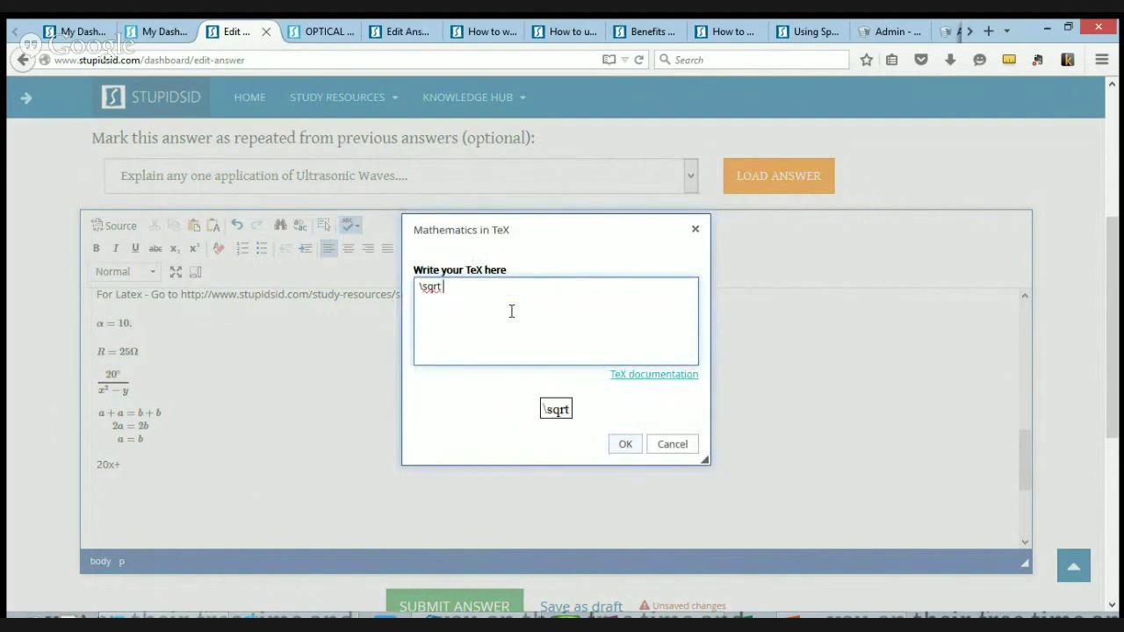
pyautogui.write(' x')
pyautogui.click(621, 445)
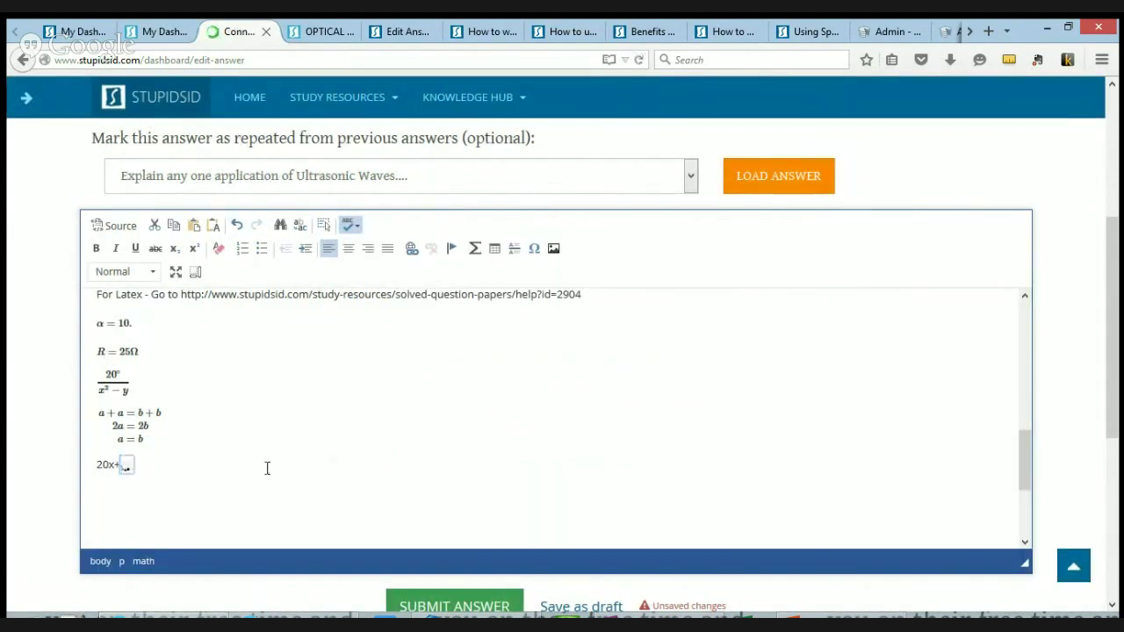
pyautogui.click(224, 466)
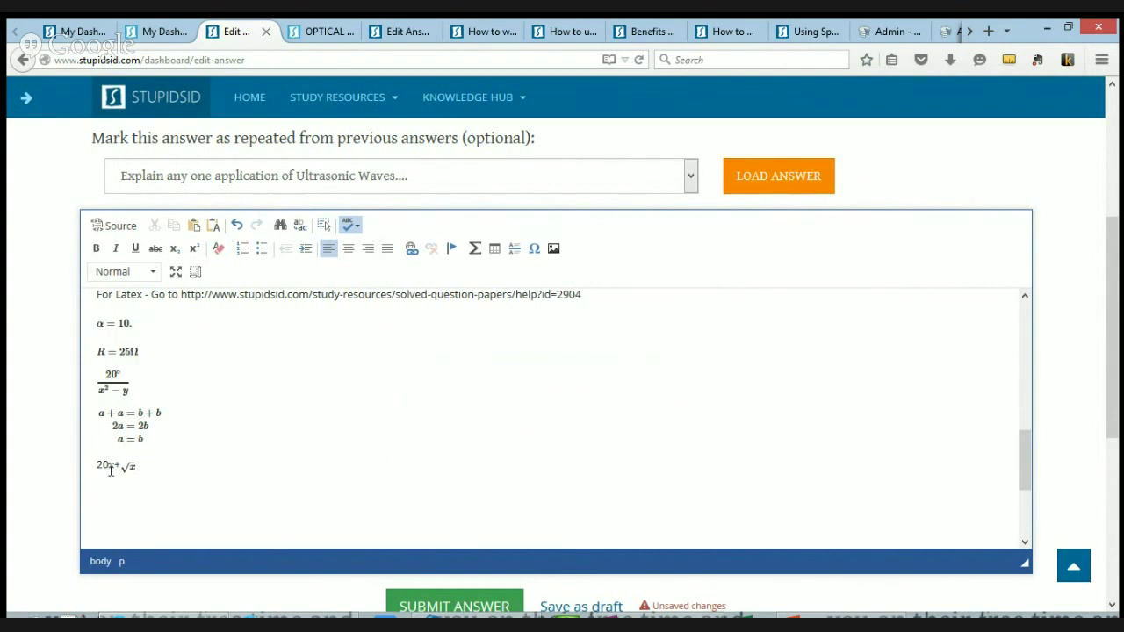
# Add the plain word Therefore in front of 20x+ on the square root line
pyautogui.moveTo(97, 470); pyautogui.dragTo(126, 466)
pyautogui.click(141, 465)
pyautogui.write('Therefore')
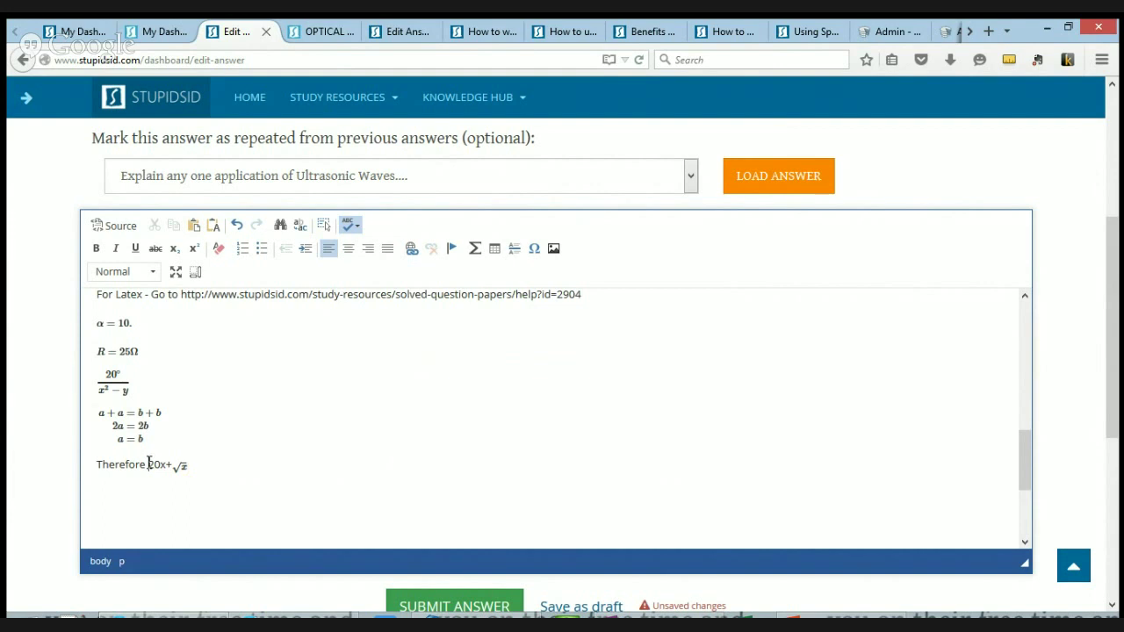
# Delete the plain text 20x+ and add 20x+ to the start of the \sqrt x formula's TeX code instead
pyautogui.moveTo(147, 464); pyautogui.dragTo(173, 465)
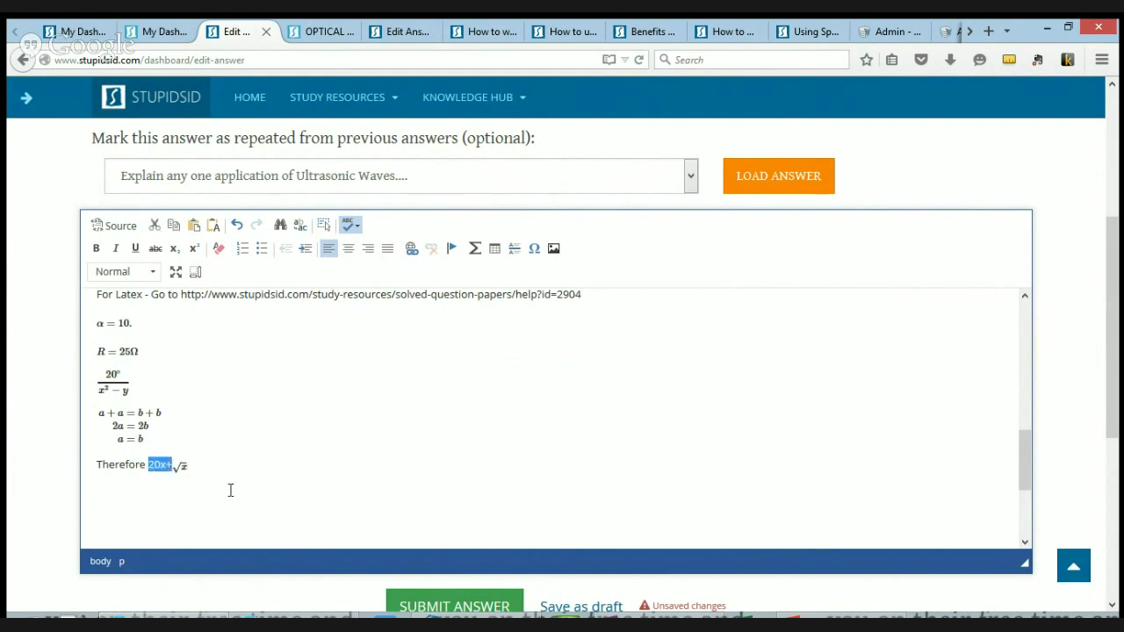
pyautogui.press('BackSpace')
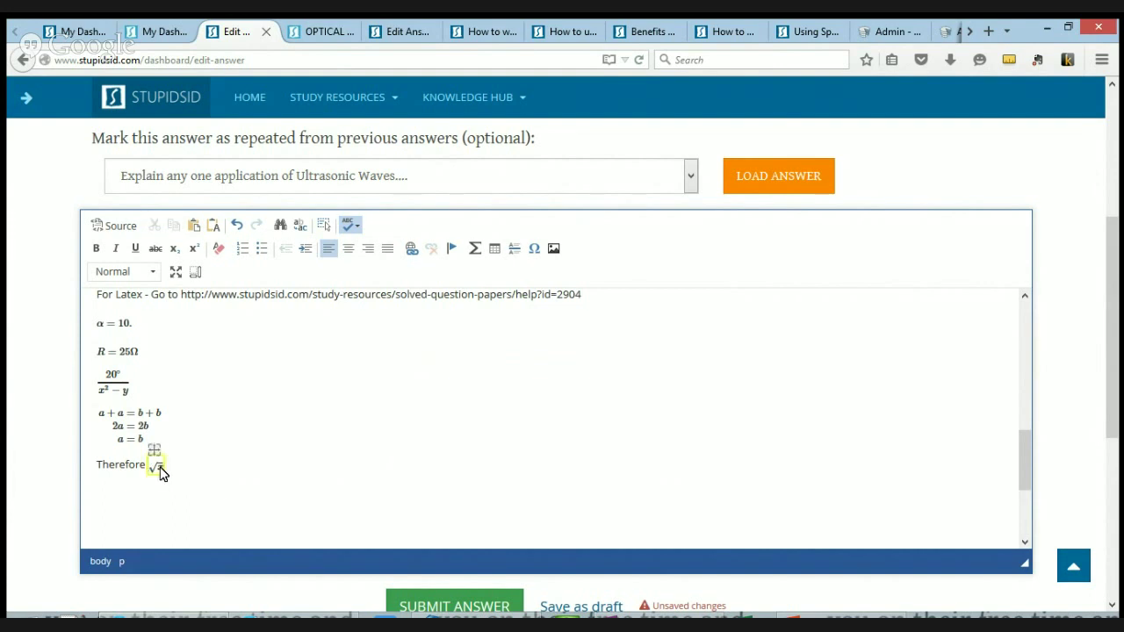
pyautogui.doubleClick(161, 472)
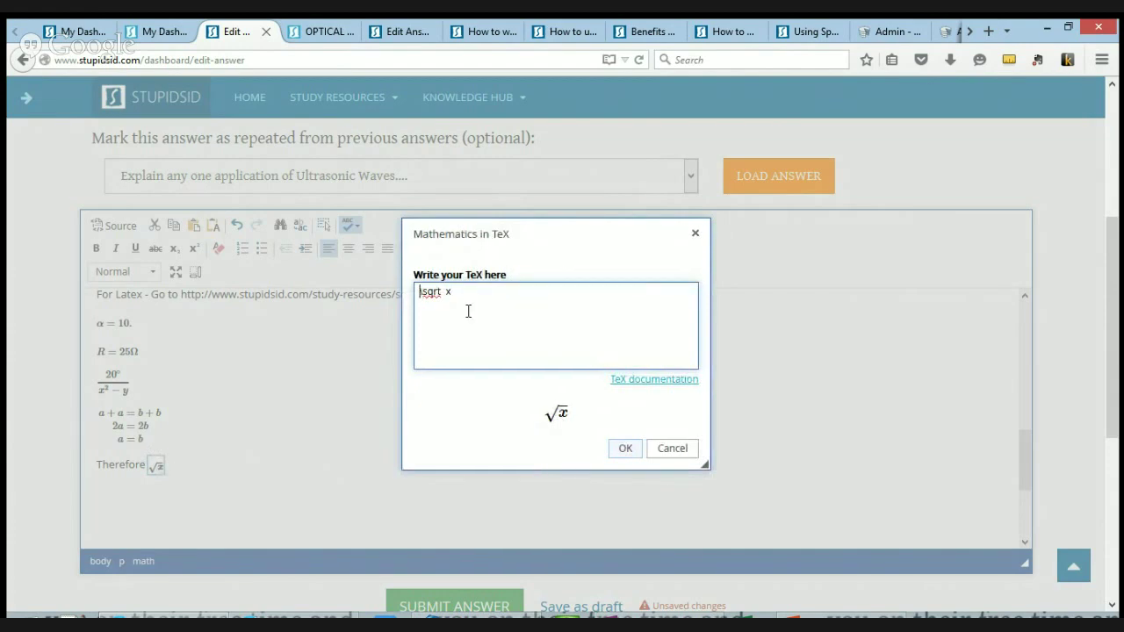
pyautogui.write('20x+')
pyautogui.click(628, 449)
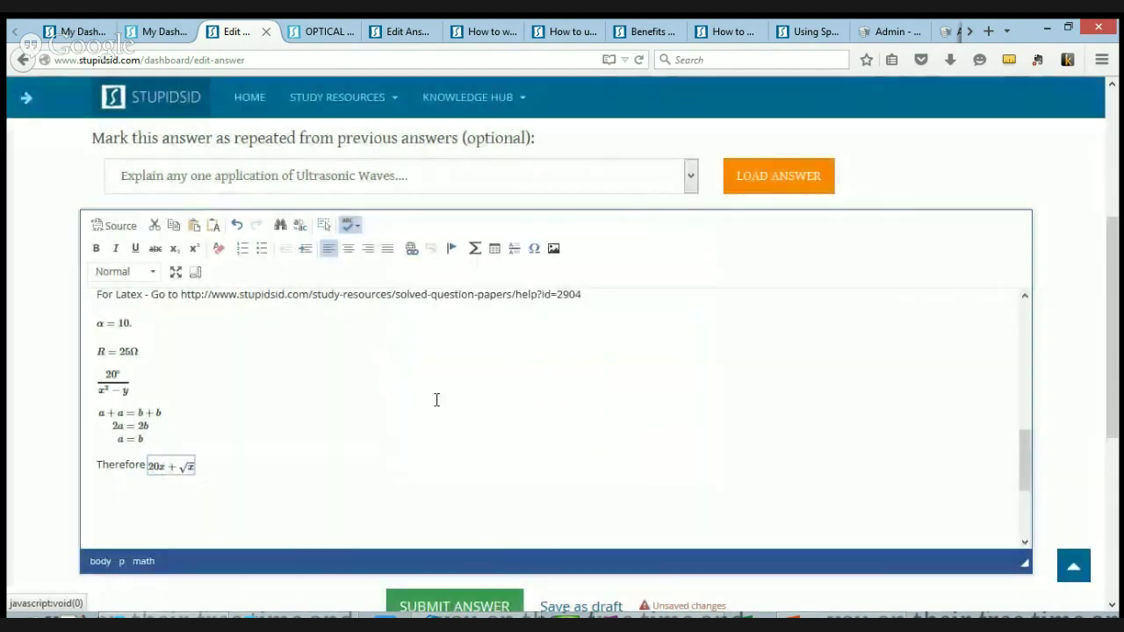
pyautogui.click(262, 474)
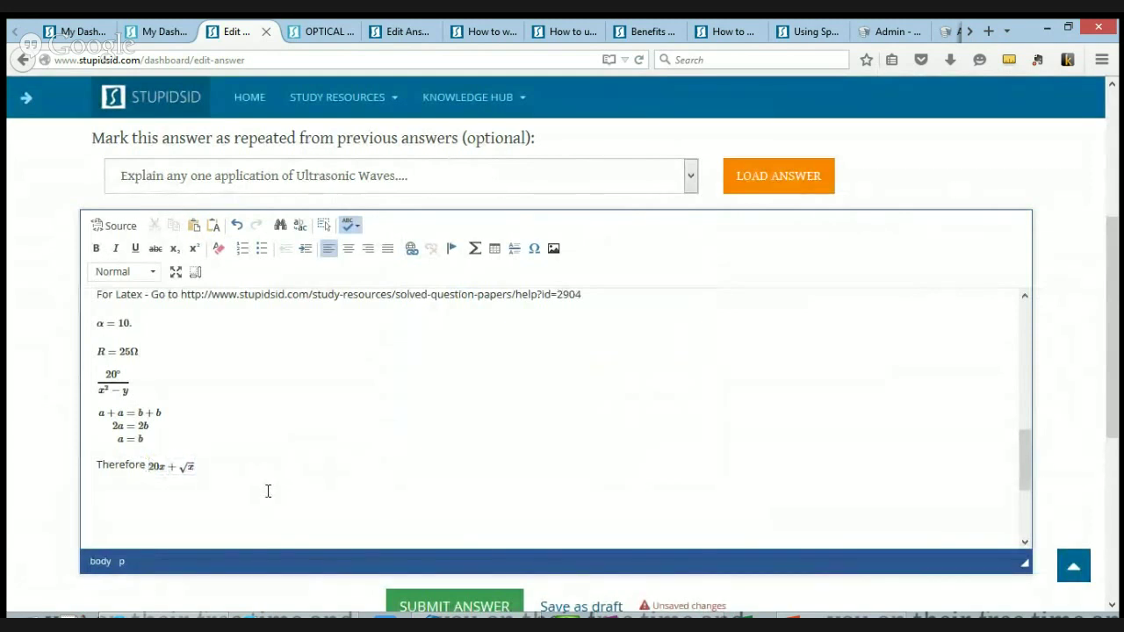
# Remove the plain word Therefore and put \therefore at the start of the 20x+\sqrt x formula's TeX code
pyautogui.hotkey('shift', 'Home')
pyautogui.press('BackSpace')
pyautogui.doubleClick(111, 467)
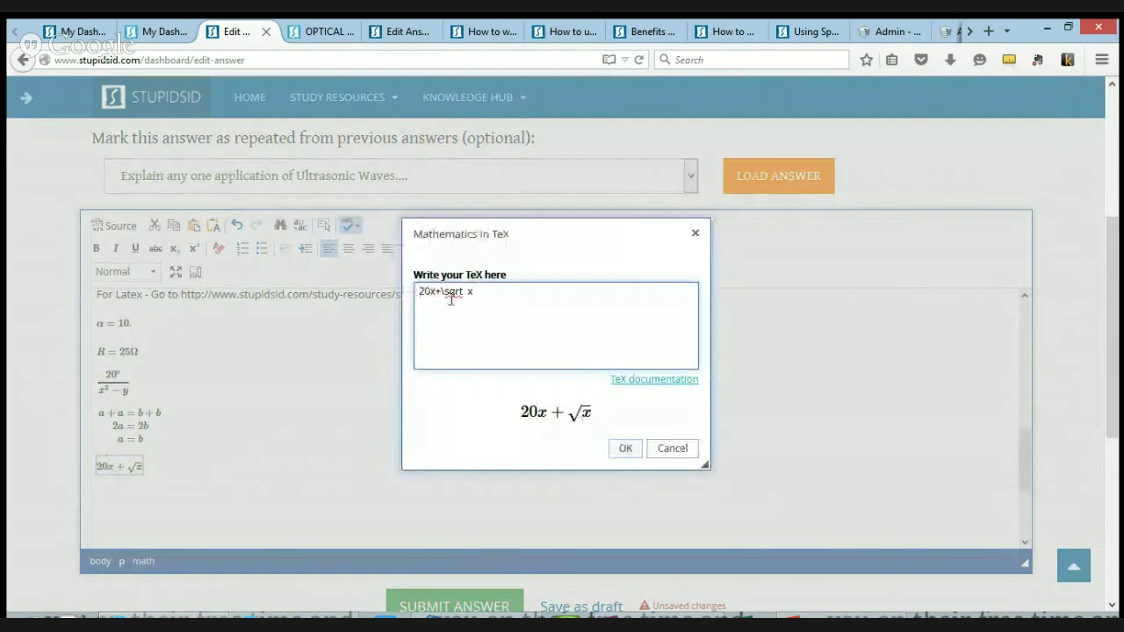
pyautogui.write('\\there')
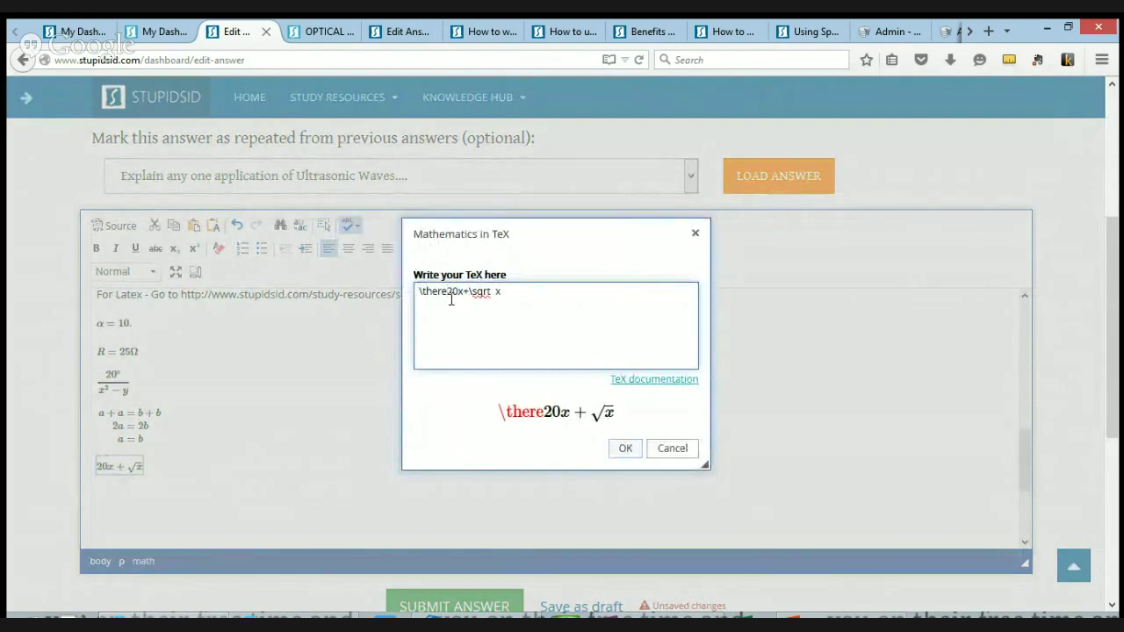
pyautogui.write('fore')
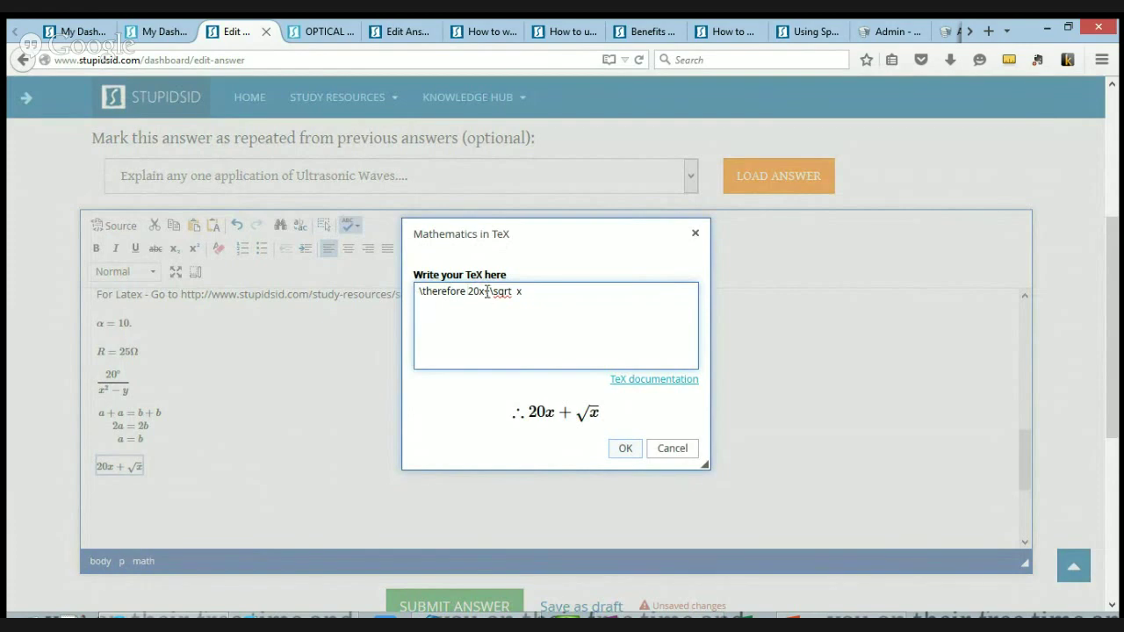
pyautogui.click(625, 448)
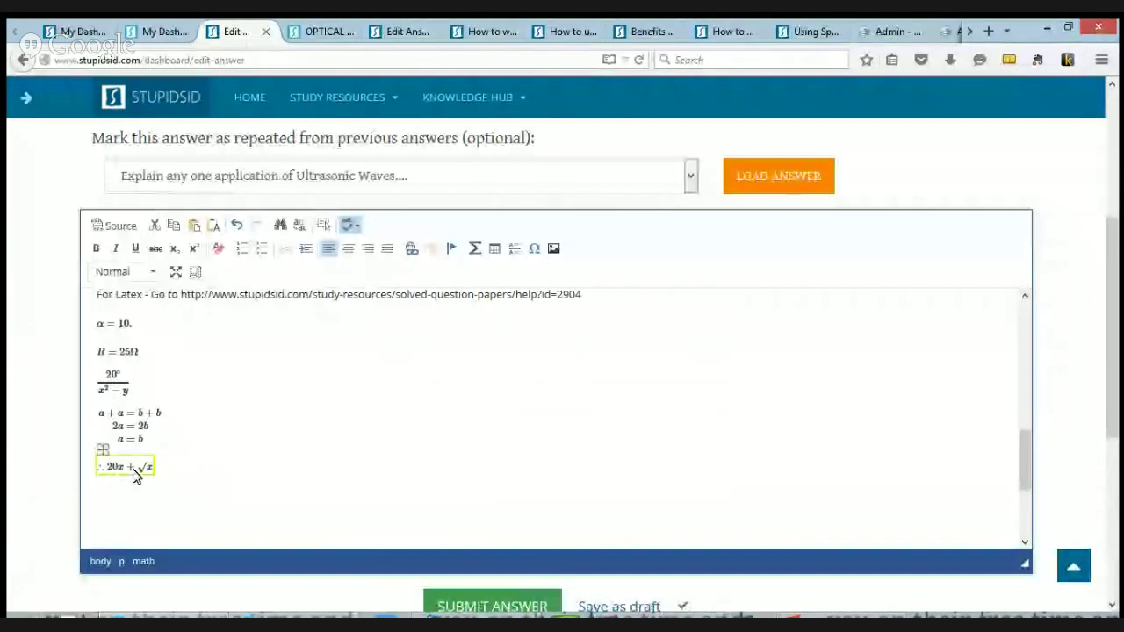
pyautogui.click(179, 455)
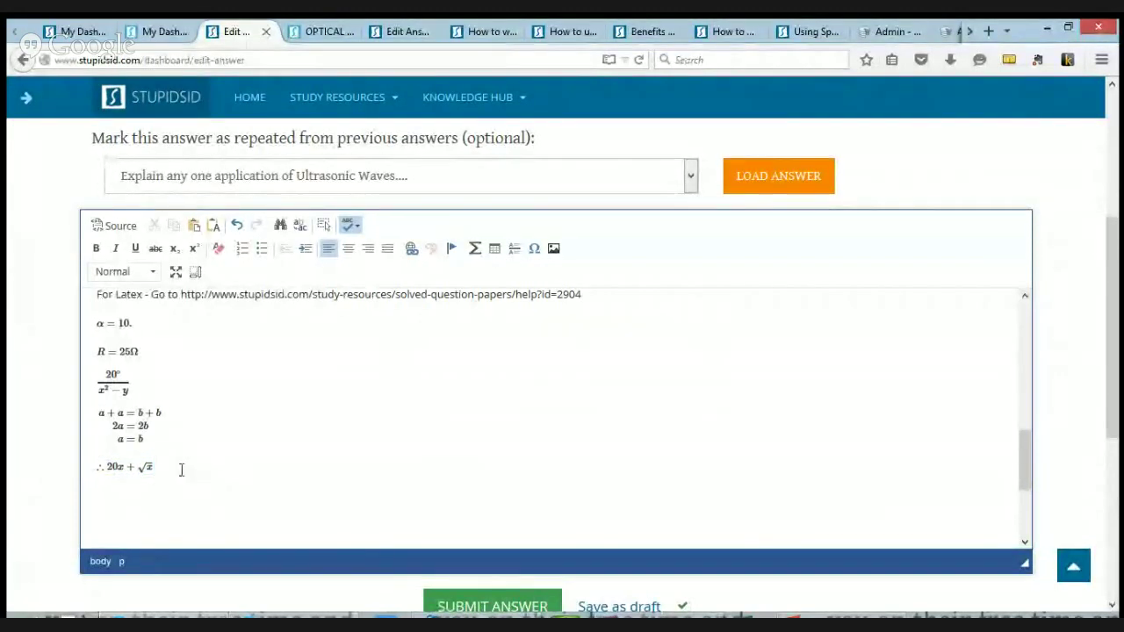
pyautogui.click(158, 470)
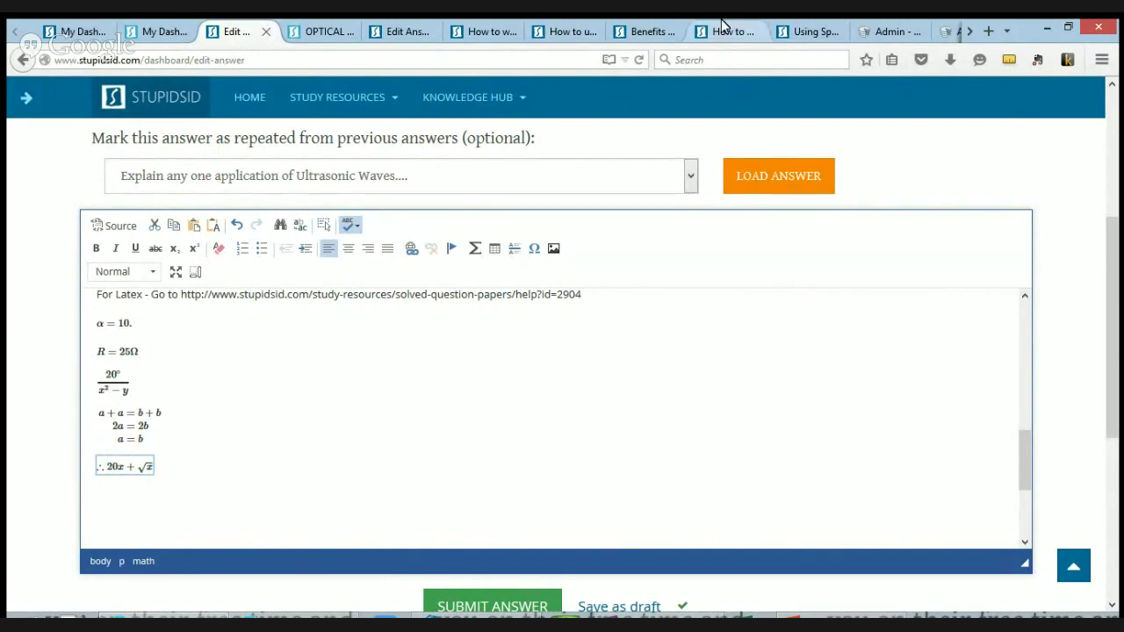
# Close the LaTeX symbol reference page and return to the answer being edited
pyautogui.click(797, 33)
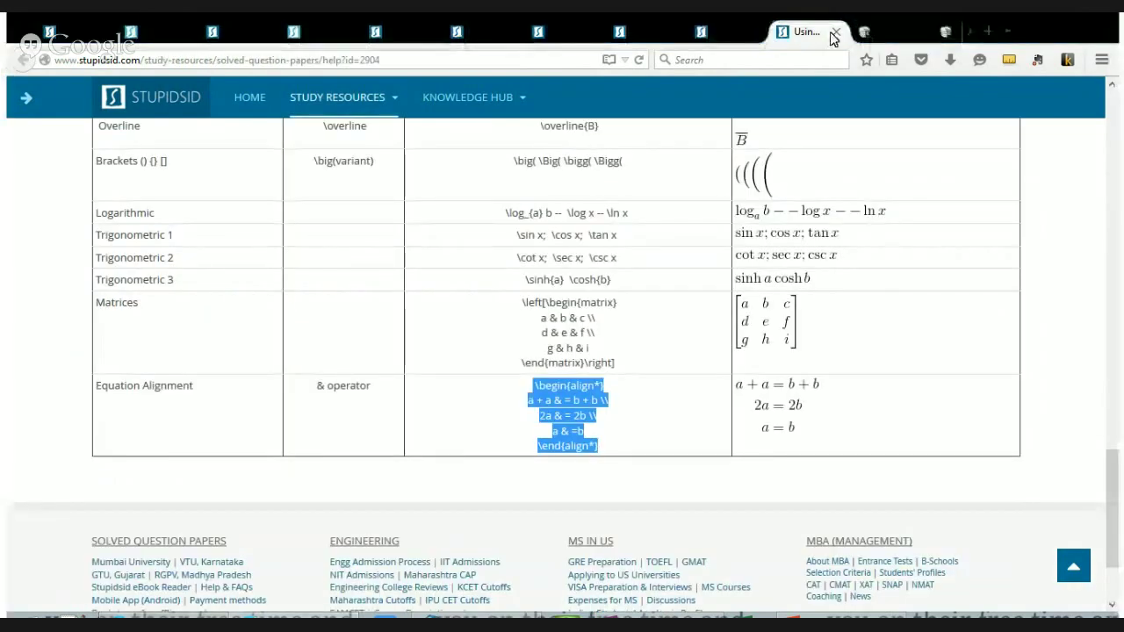
pyautogui.click(838, 32)
pyautogui.click(238, 33)
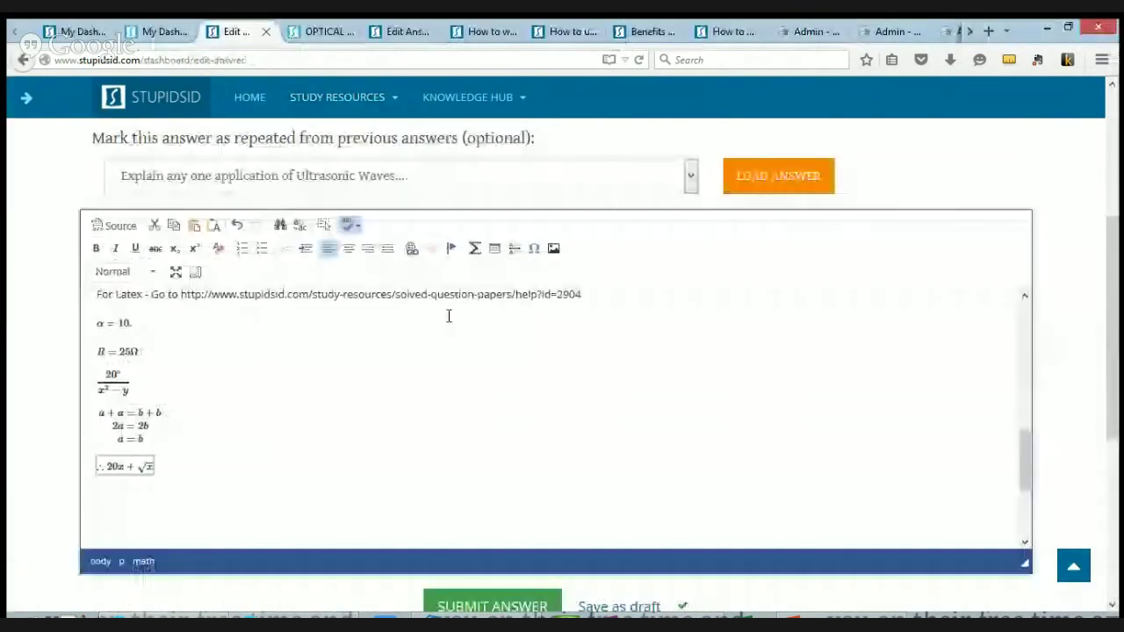
pyautogui.scroll(2, 316, 448)
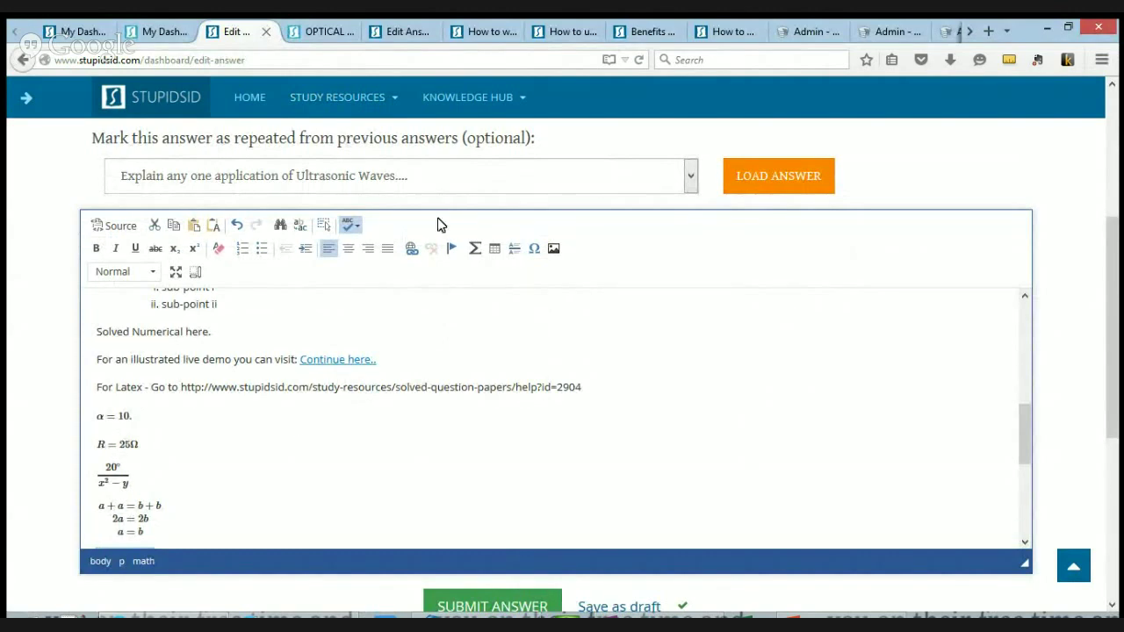
pyautogui.scroll(-5, 295, 30)
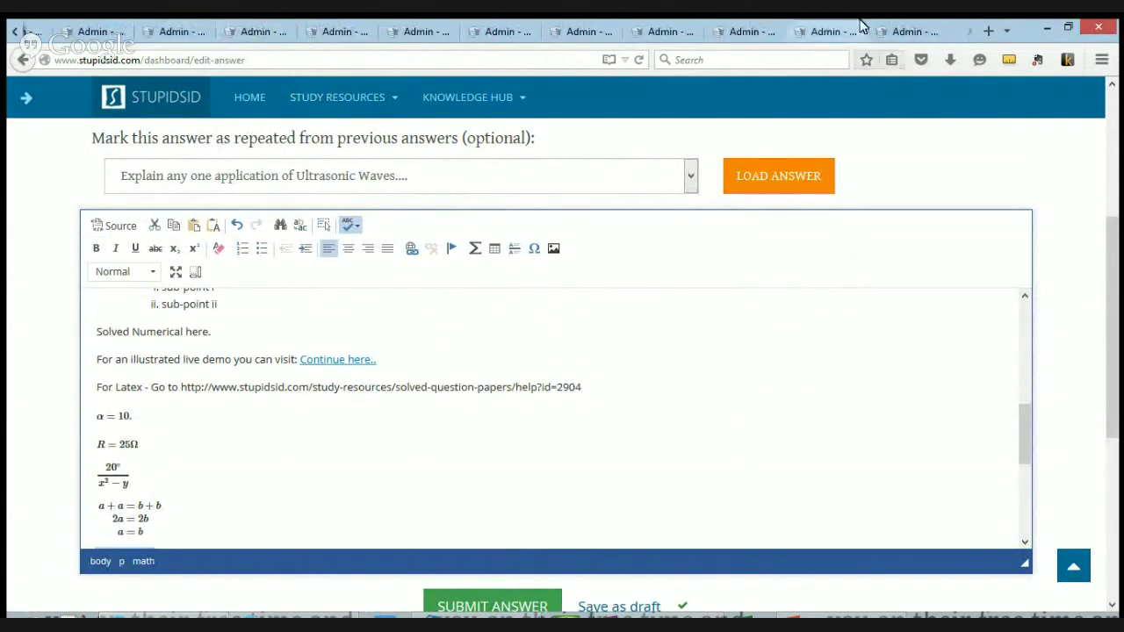
pyautogui.click(988, 31)
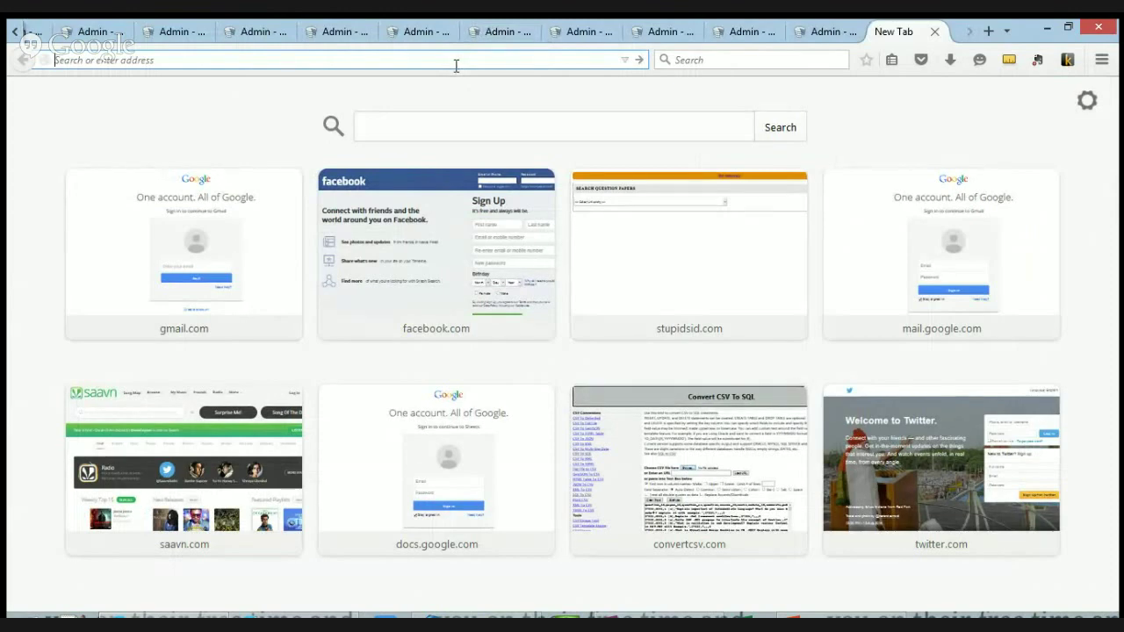
pyautogui.write('codecogs.com/')
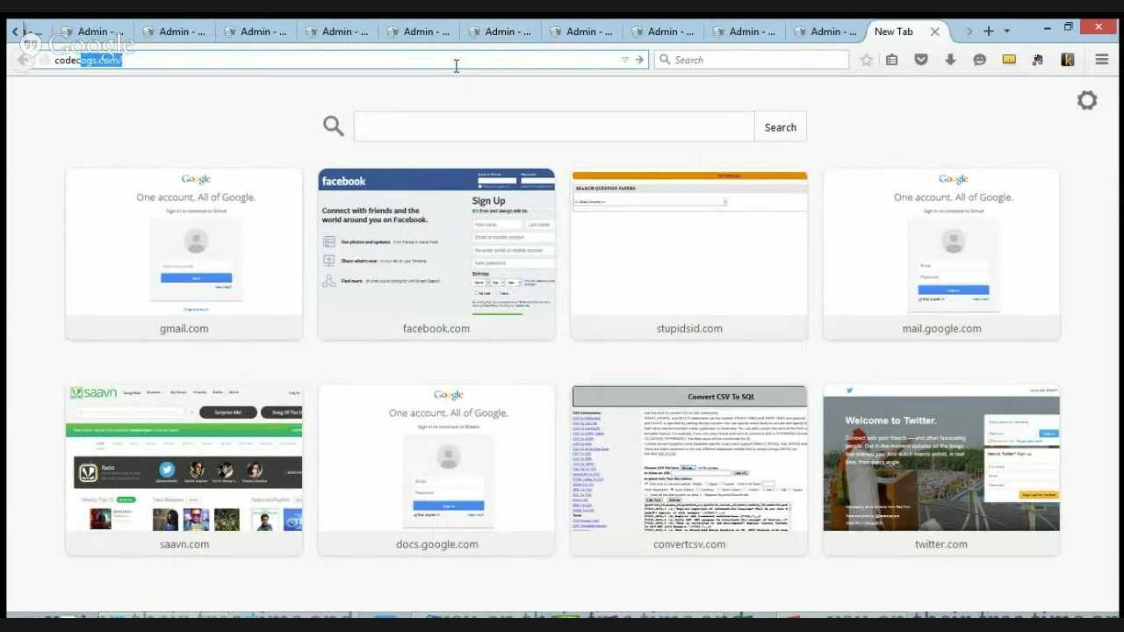
pyautogui.press('Down')
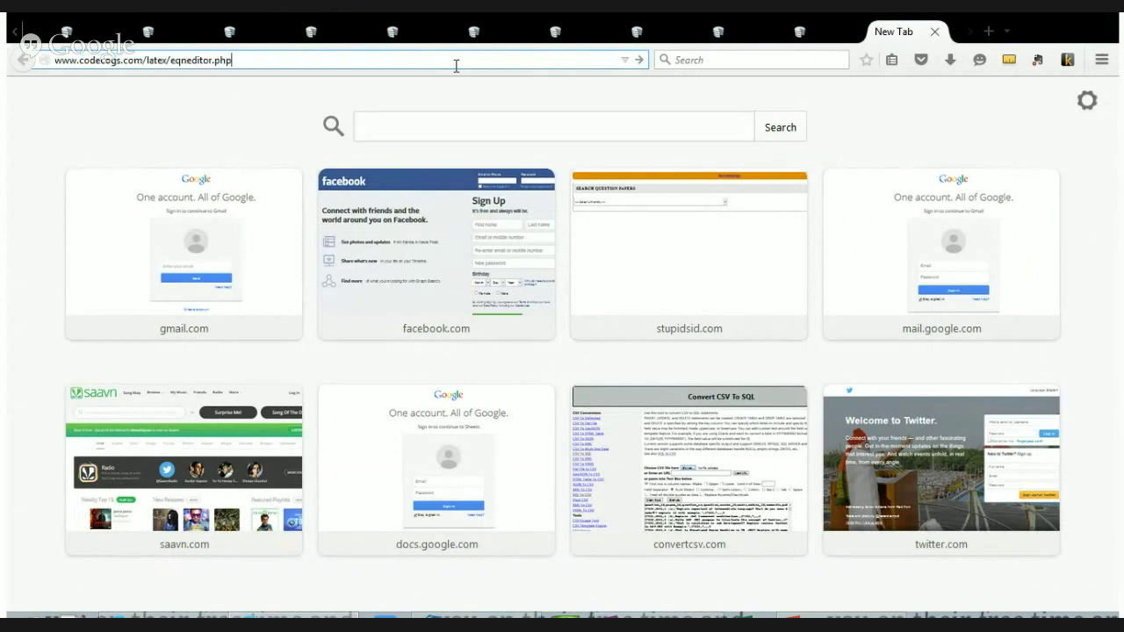
pyautogui.hotkey('ctrl', 'shift', 'Left')
pyautogui.hotkey('ctrl', 'a')
pyautogui.hotkey('ctrl', 'c')
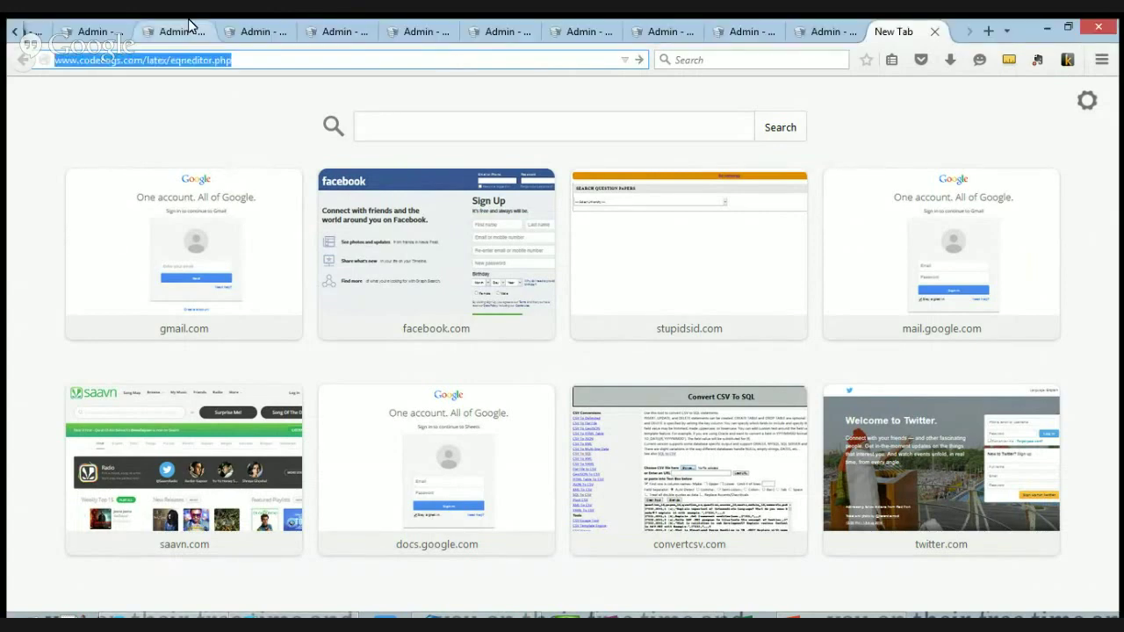
# Return to the answer being edited and paste the copied CodeCogs address on a new line below the \therefore 20x+\sqrt x formula
pyautogui.scroll(5, 187, 26)
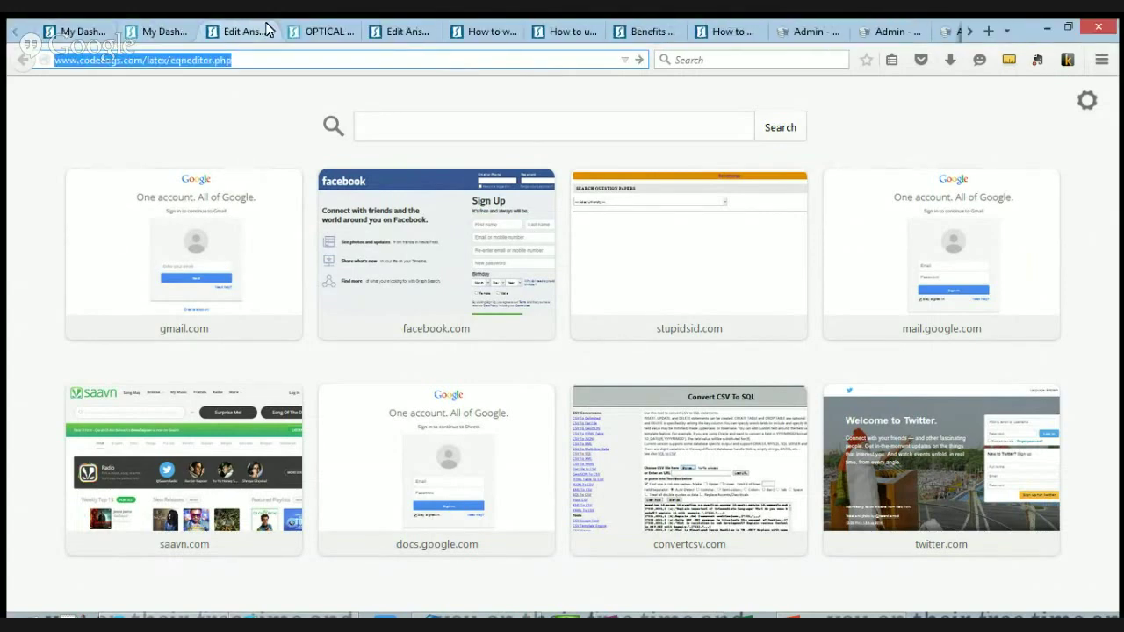
pyautogui.click(232, 32)
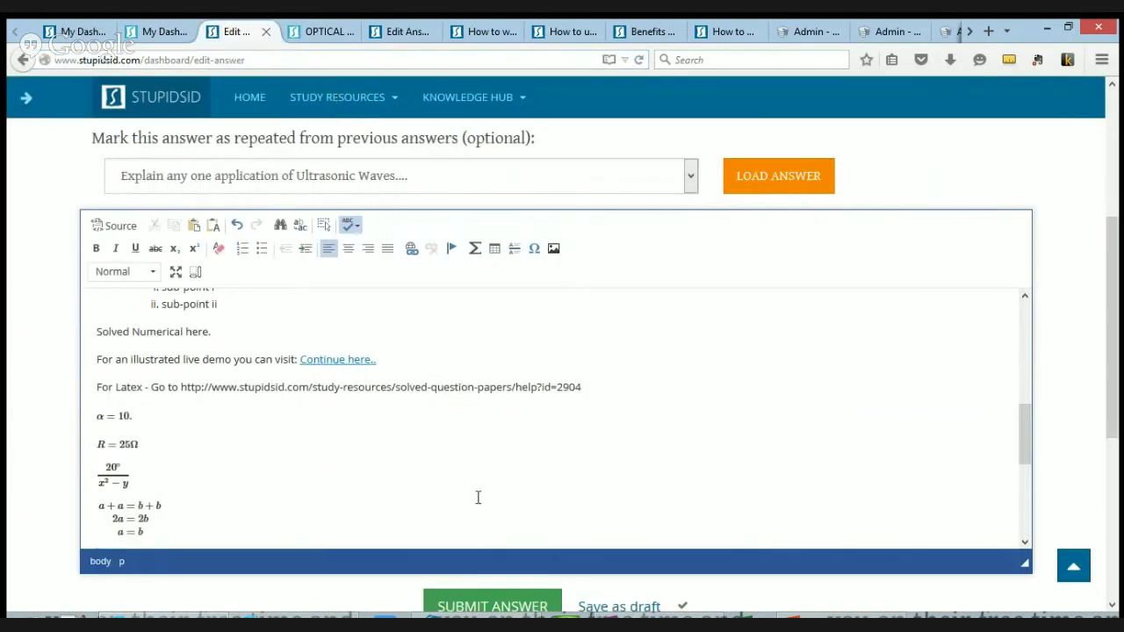
pyautogui.scroll(-5, 456, 487)
pyautogui.click(435, 474)
pyautogui.press('Return')
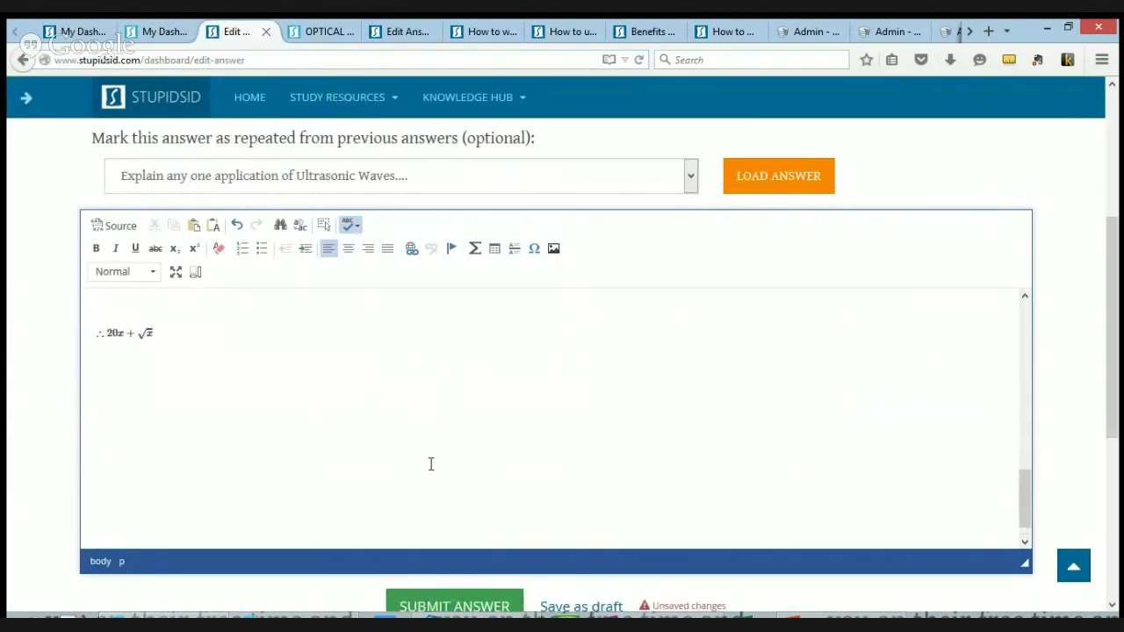
pyautogui.press('Down')
pyautogui.press('Right')
pyautogui.press('Return')
pyautogui.hotkey('ctrl', 'v')
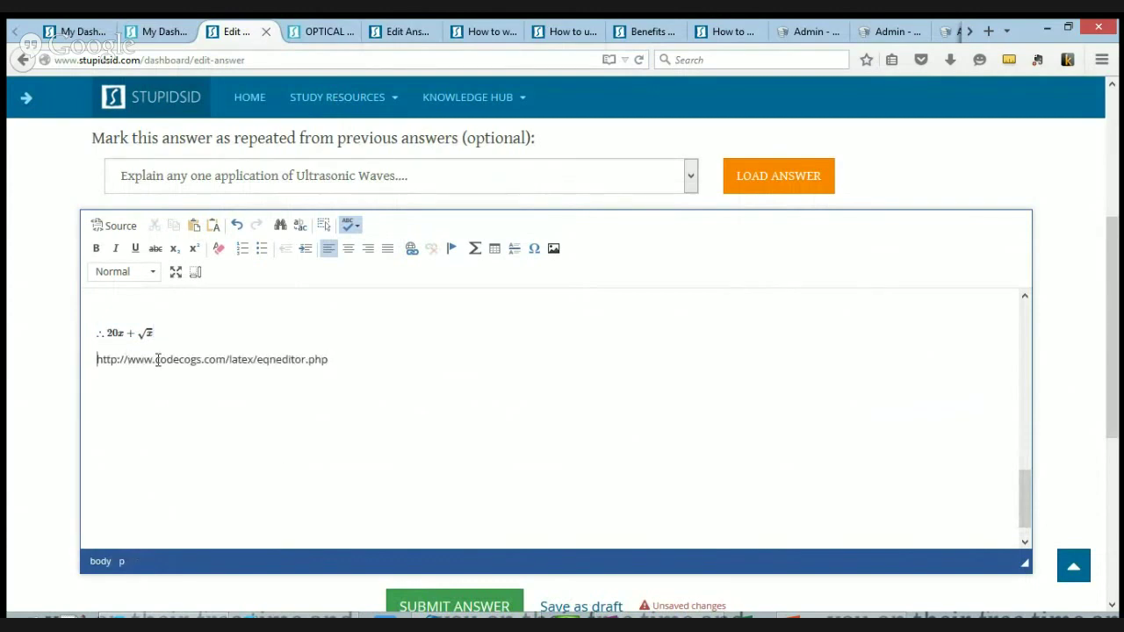
# Put the label "Latex Editor - " in front of the pasted CodeCogs address
pyautogui.write('Latex Edio')
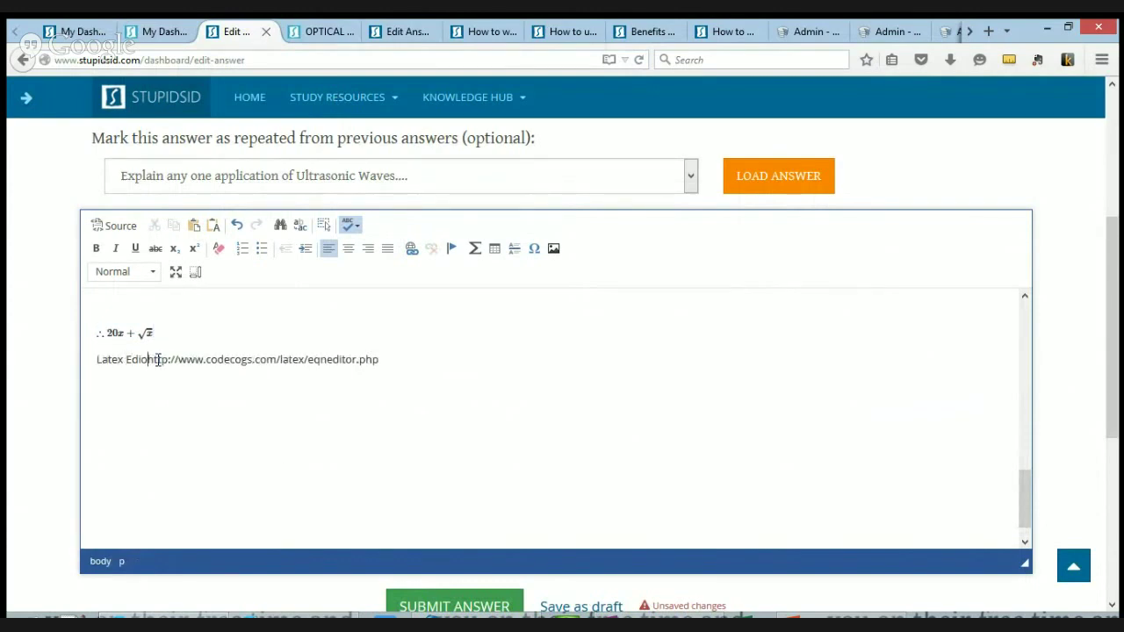
pyautogui.press('BackSpace')
pyautogui.write('tor')
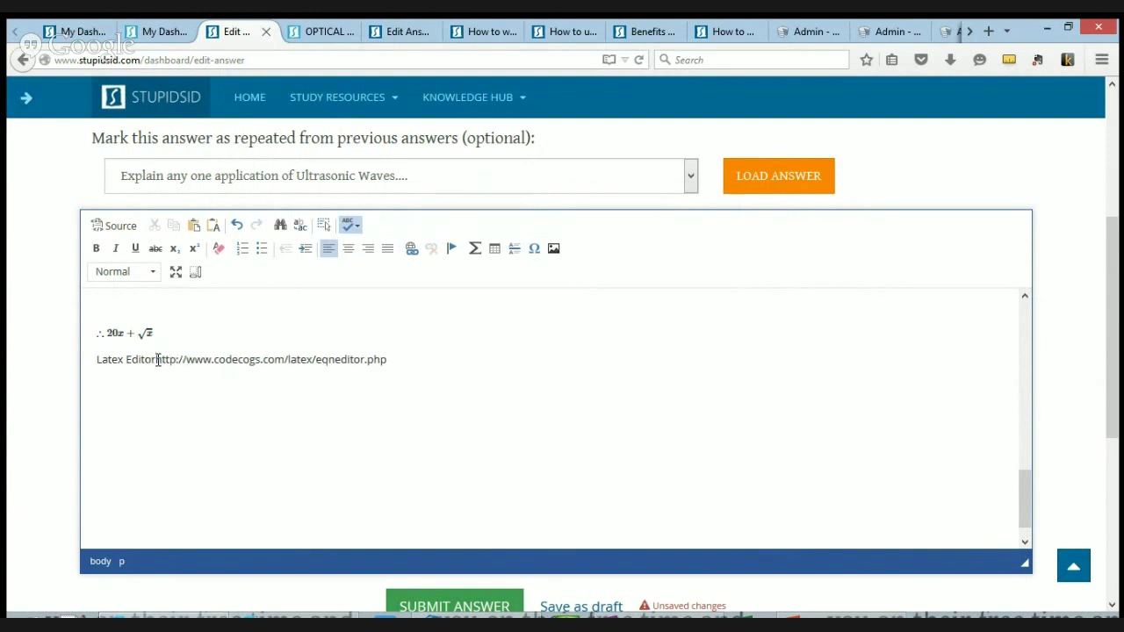
pyautogui.write(':')
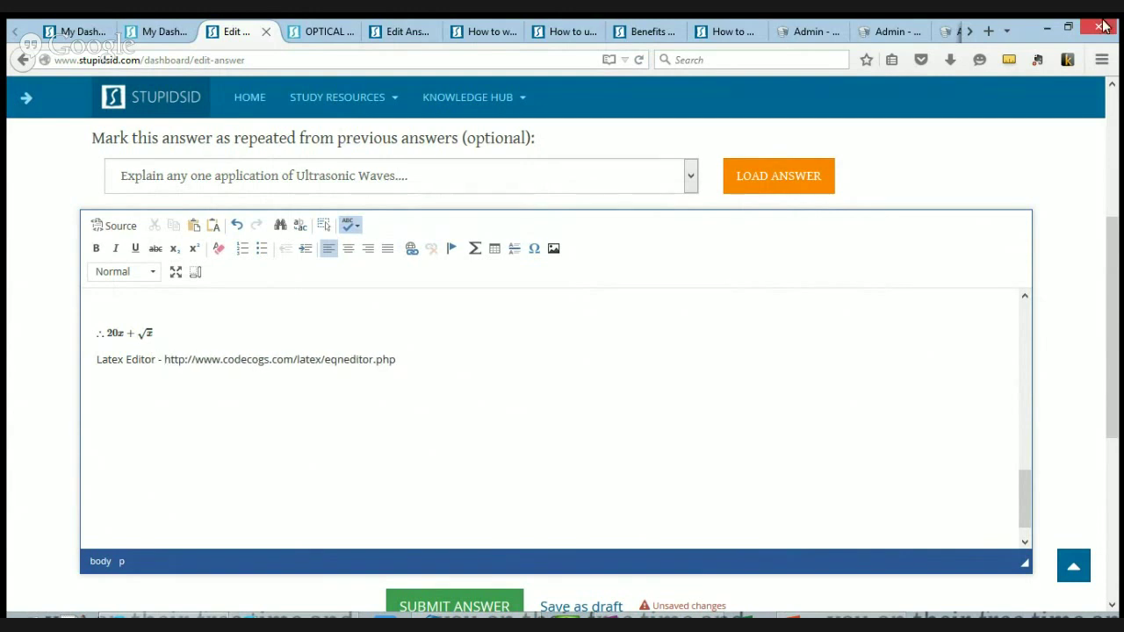
# Load the CodeCogs equation editor from the copied address in the empty browser tab
pyautogui.click(969, 31)
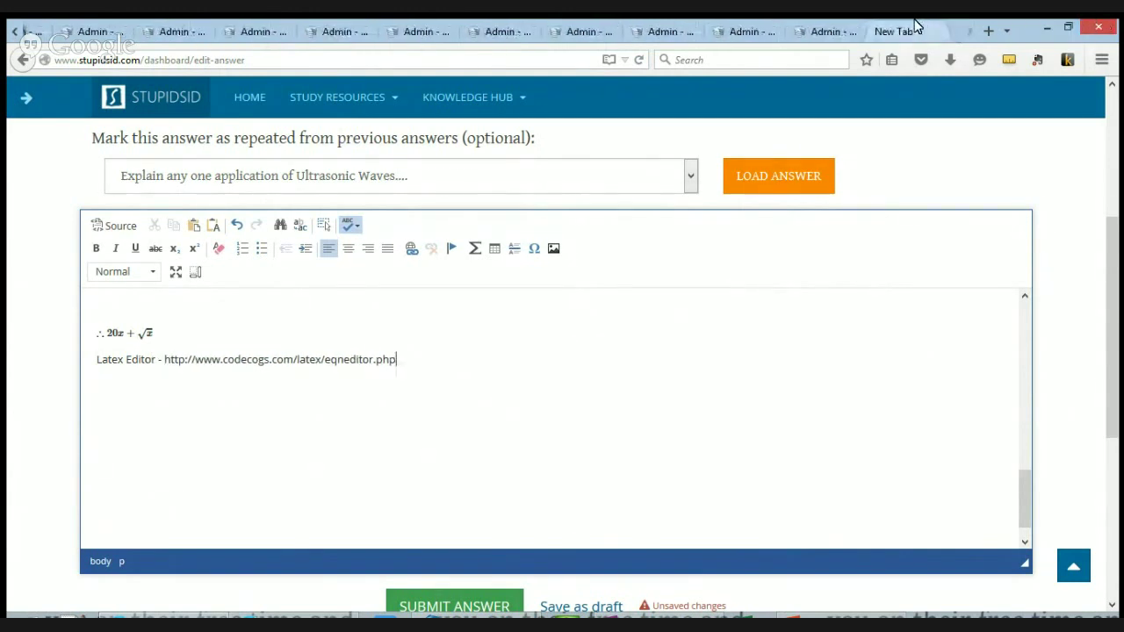
pyautogui.click(917, 26)
pyautogui.hotkey('ctrl', 'v')
pyautogui.press('Return')
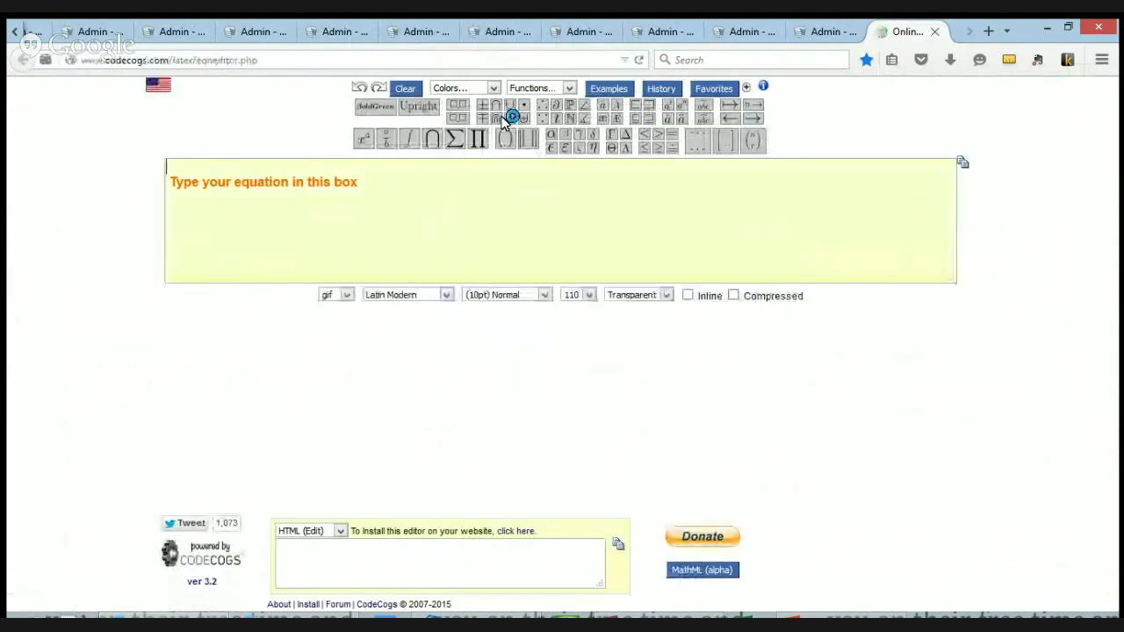
# Build the equation \sum (x^2+4x)=n in the CodeCogs editor, inserting the summation symbol from its symbol palette
pyautogui.moveTo(454, 146)
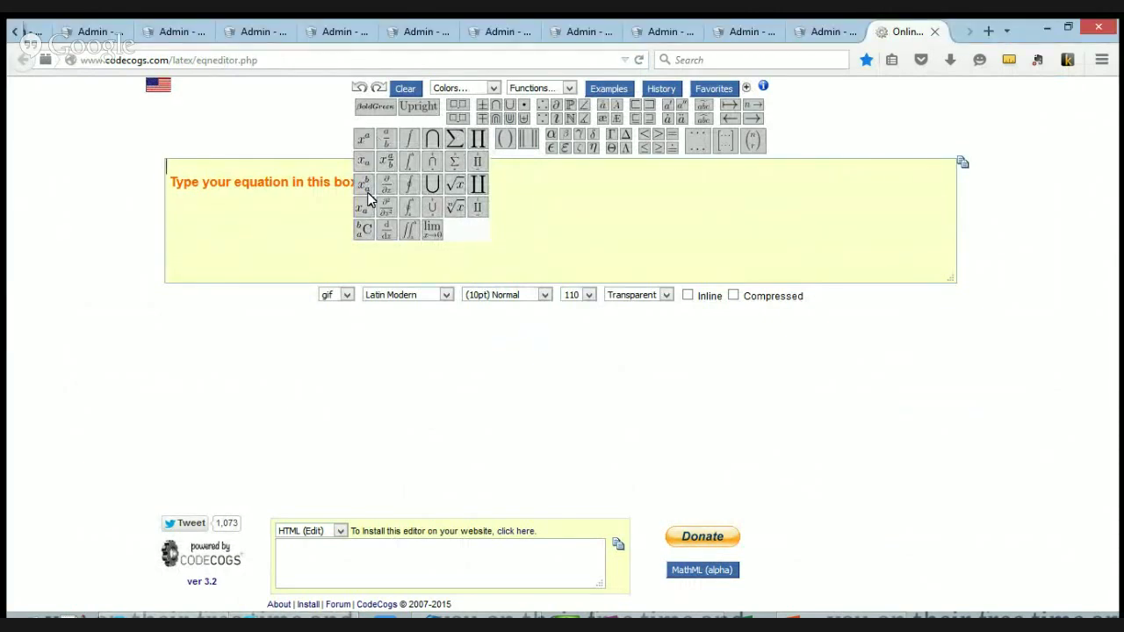
pyautogui.click(454, 147)
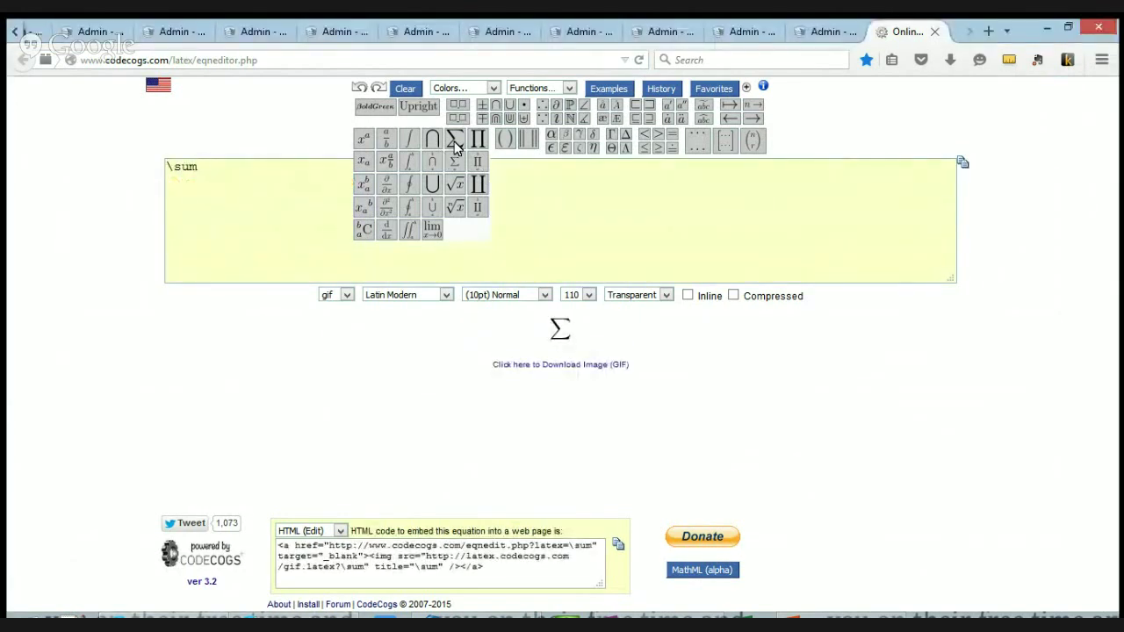
pyautogui.write('()')
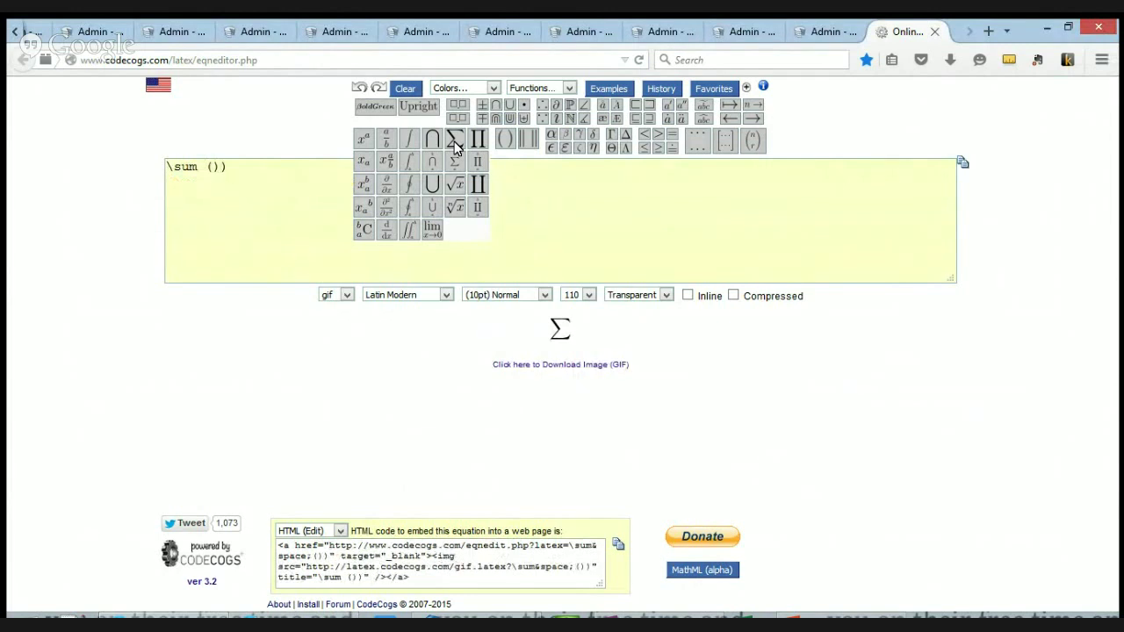
pyautogui.press('BackSpace')
pyautogui.write('x')
pyautogui.write('^2+4')
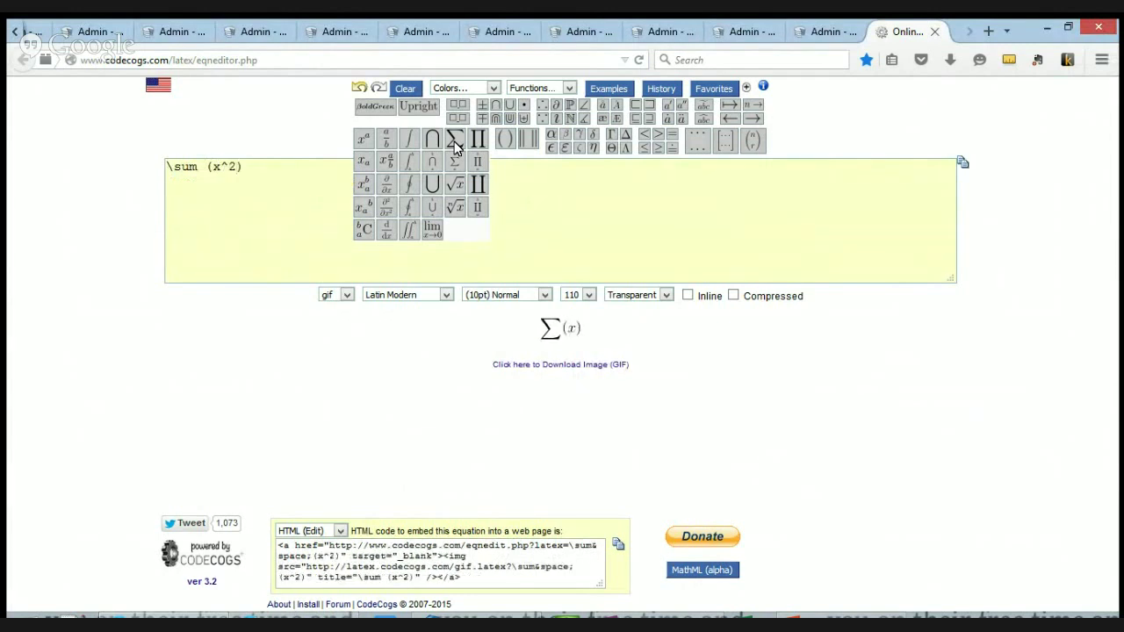
pyautogui.write('x')
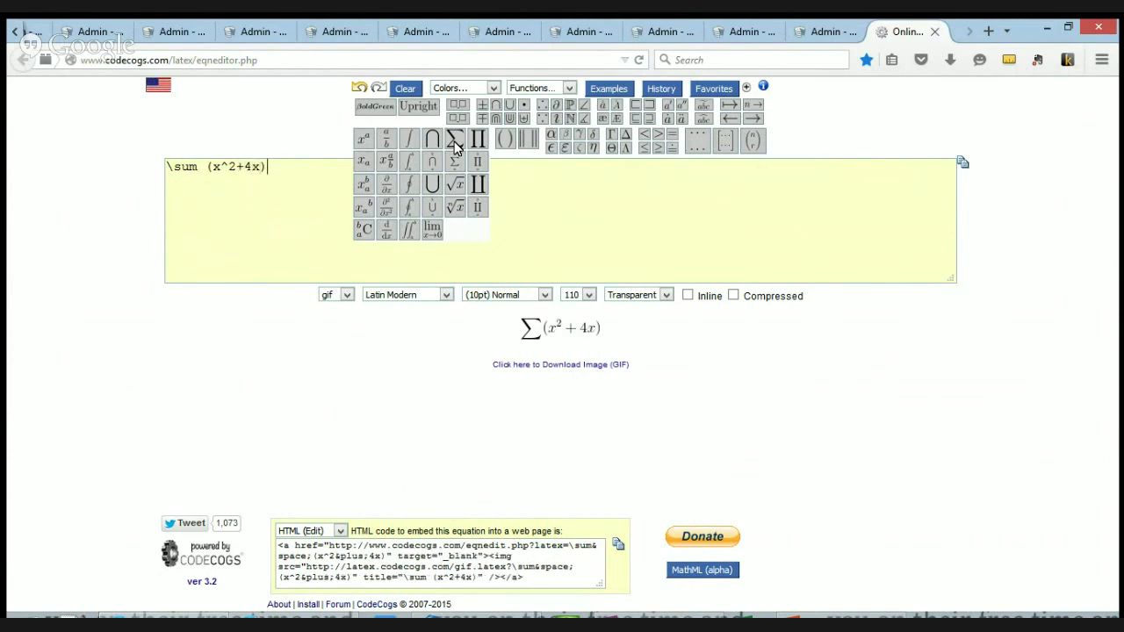
pyautogui.write('=')
pyautogui.write('2')
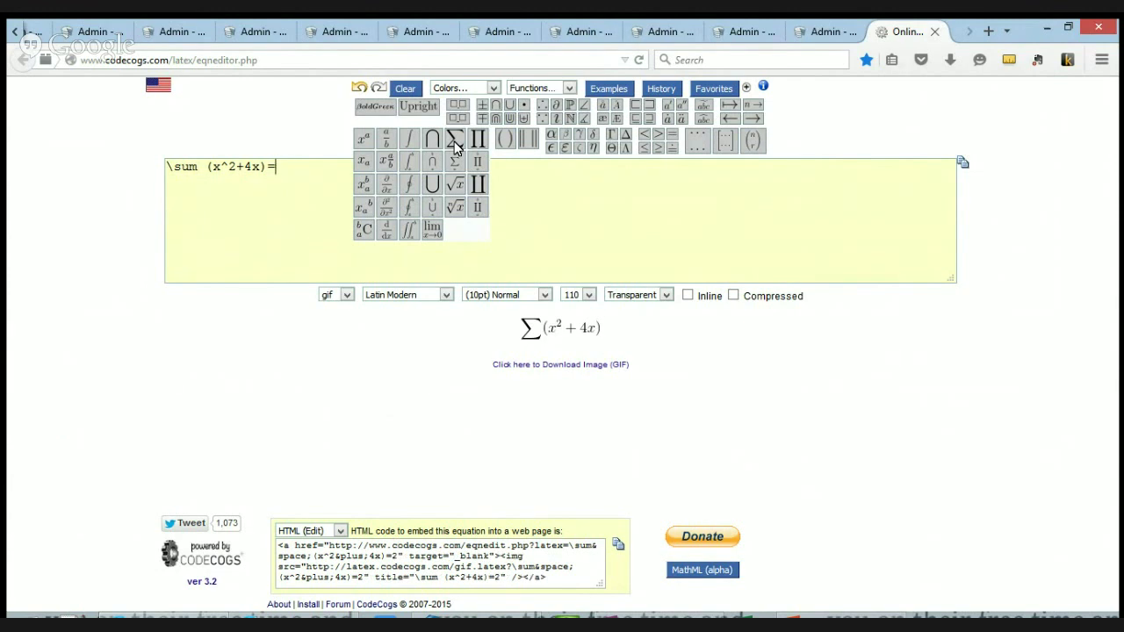
pyautogui.write('n')
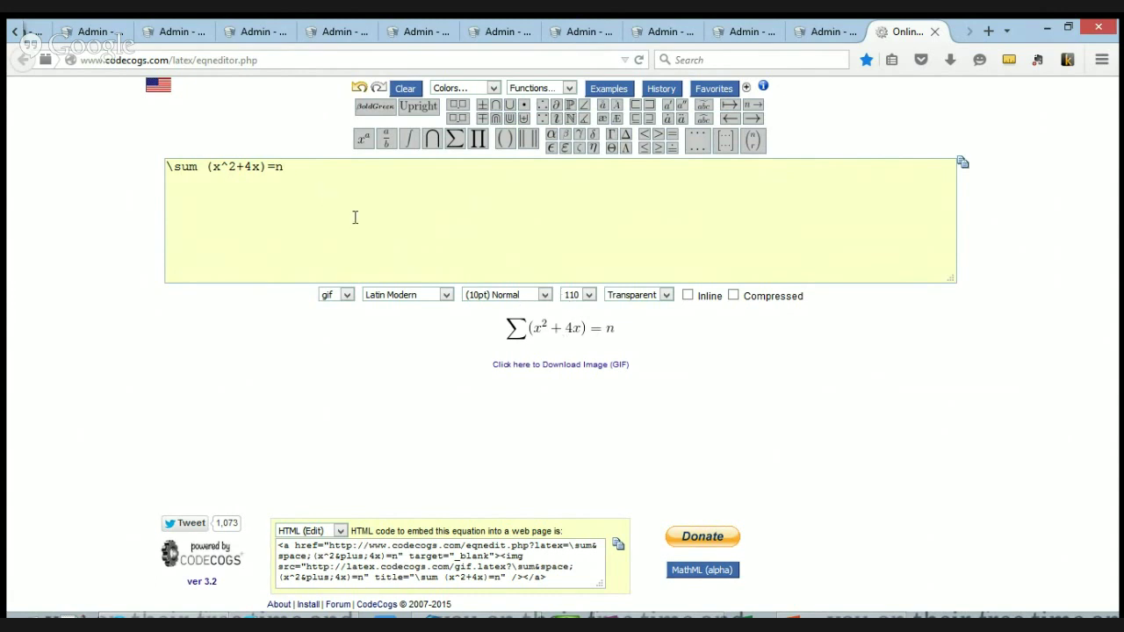
# Copy the \sum (x^2+4x)=n code and insert it as a math formula on a new line below the Latex Editor link in the answer
pyautogui.hotkey('ctrl', 'a')
pyautogui.hotkey('ctrl', 'c')
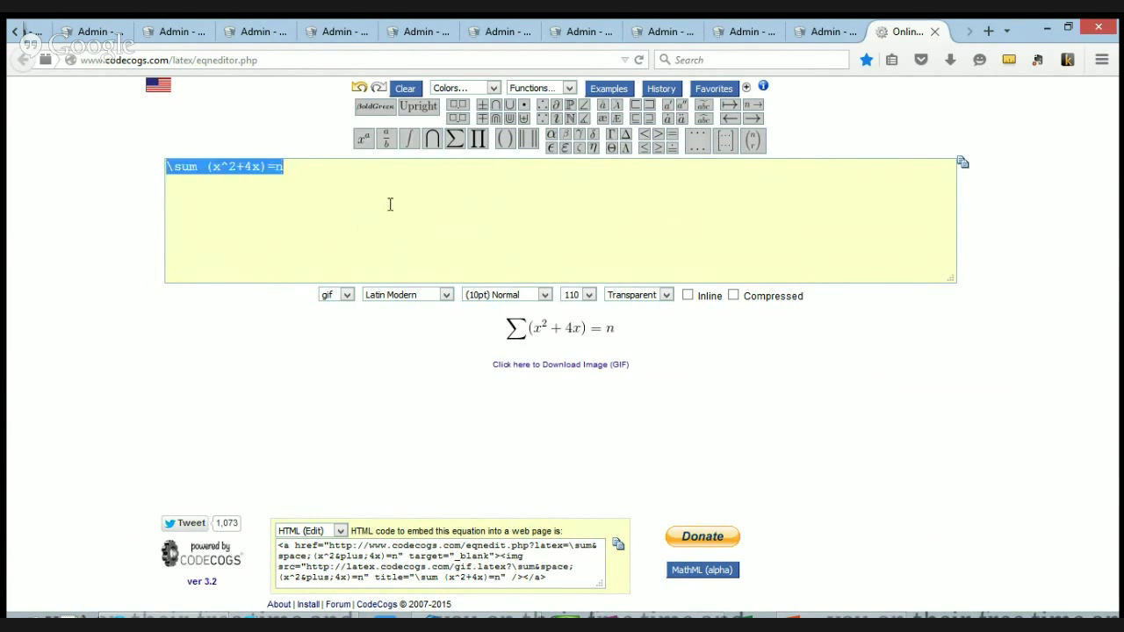
pyautogui.scroll(5, 258, 35)
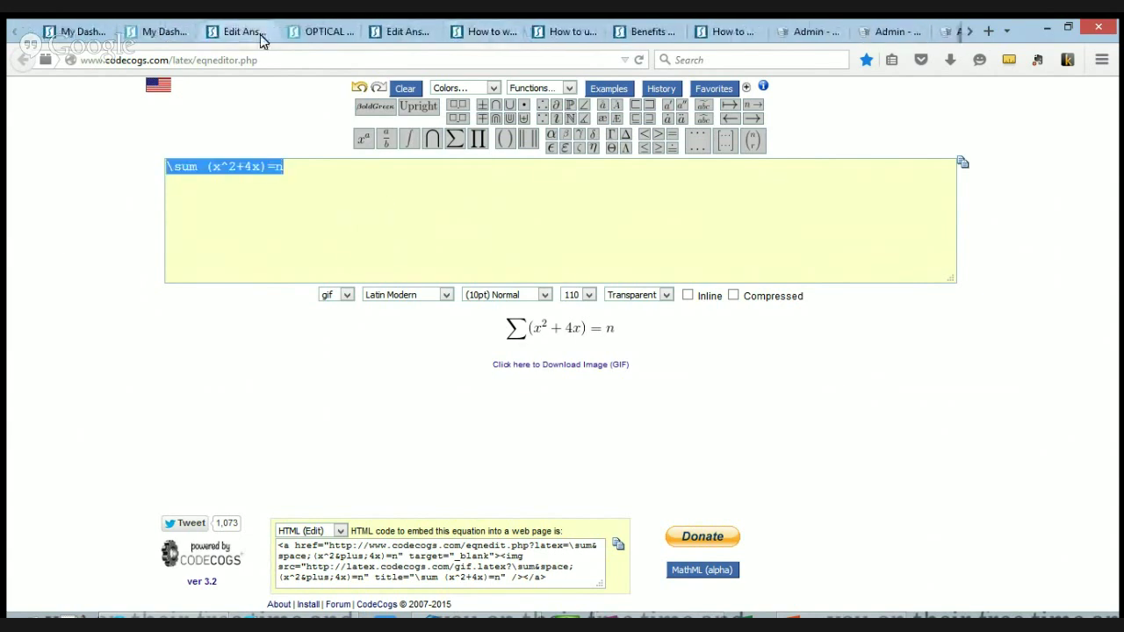
pyautogui.click(258, 35)
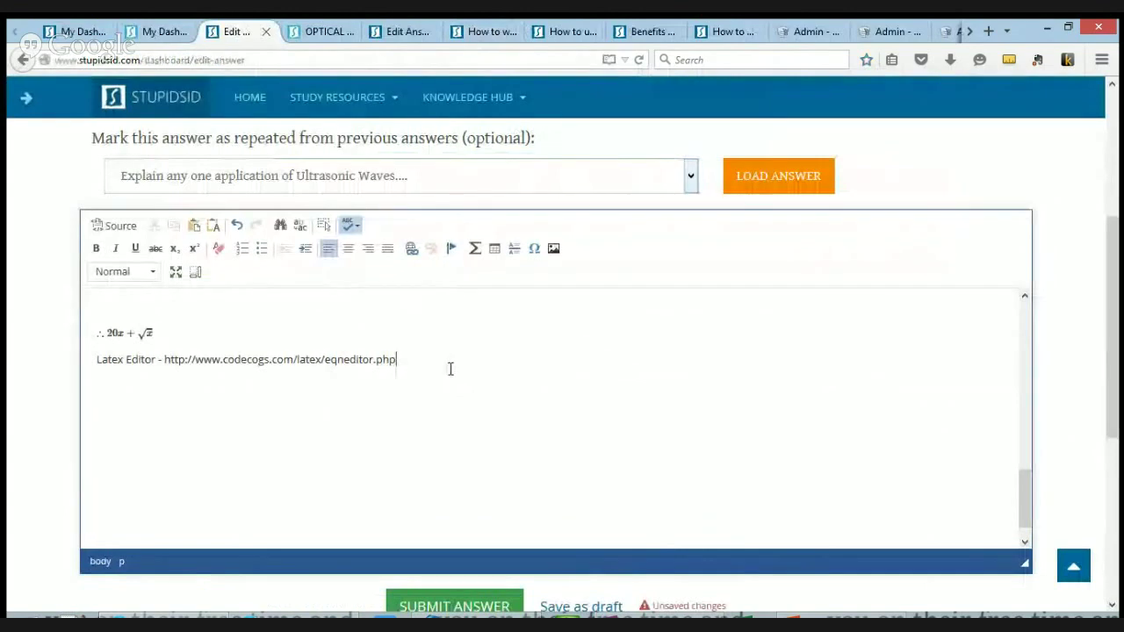
pyautogui.press('Return')
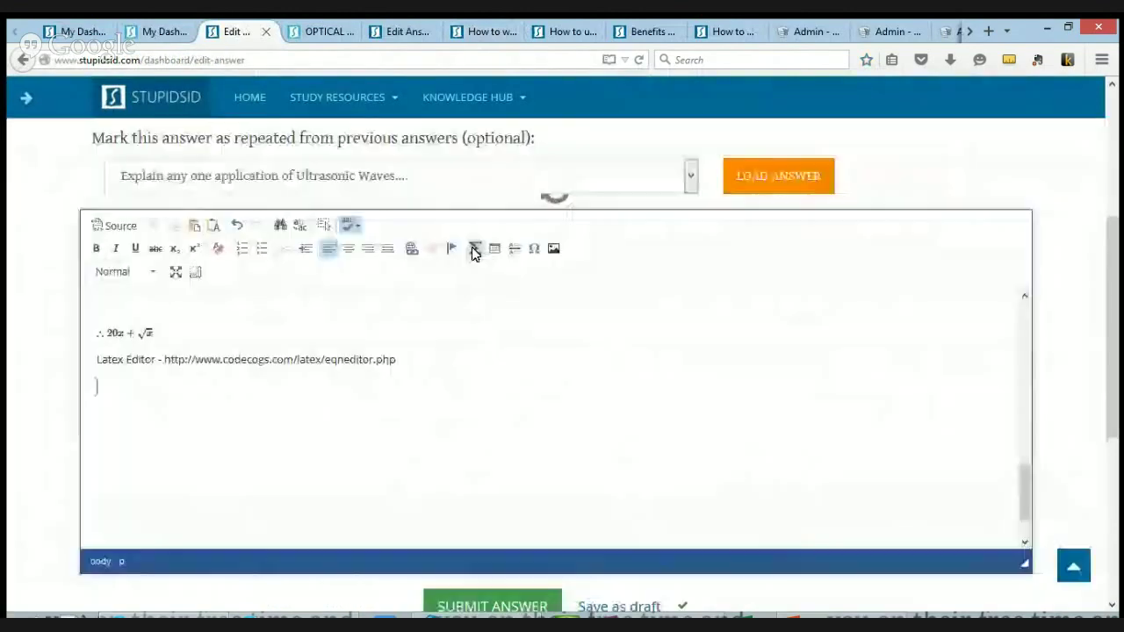
pyautogui.click(473, 251)
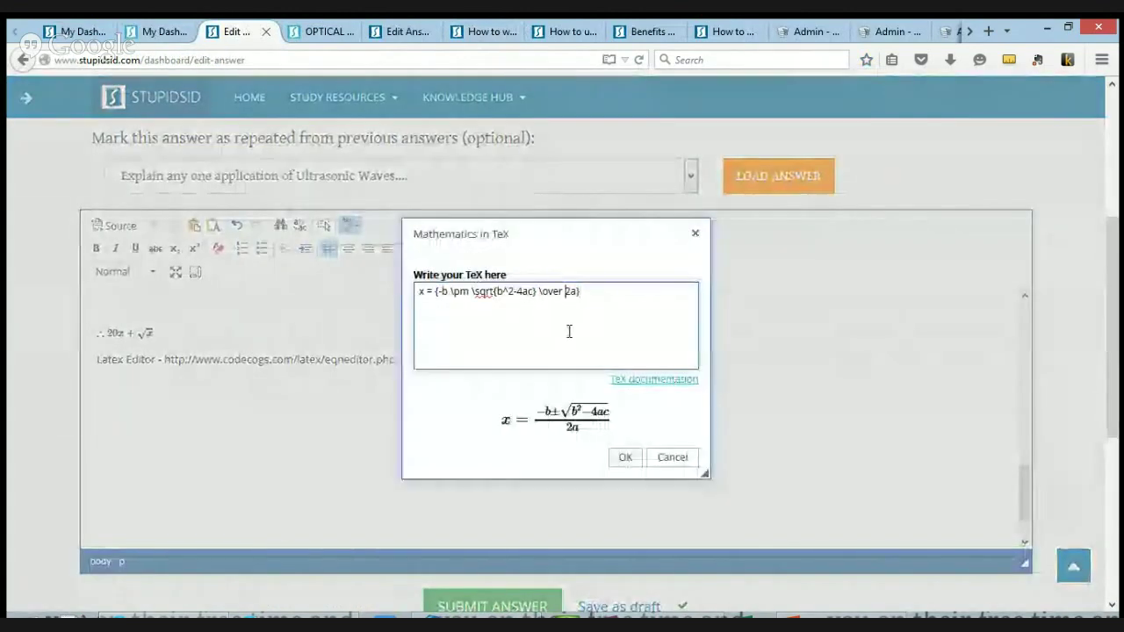
pyautogui.hotkey('ctrl', 'v')
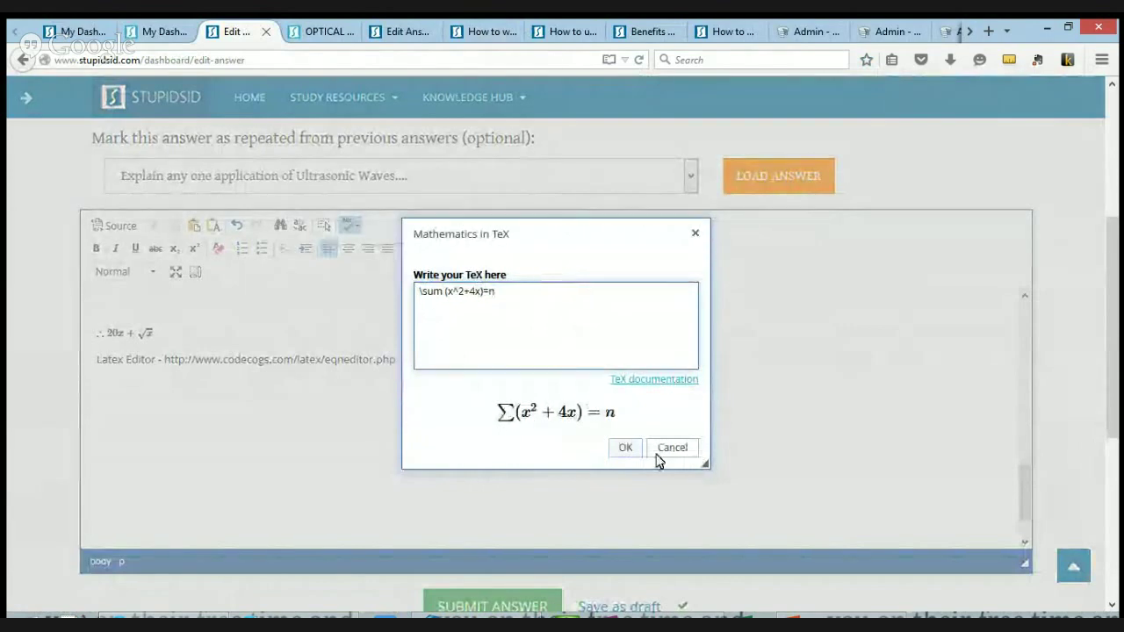
pyautogui.click(625, 448)
# Return to the CodeCogs editor and insert a square-bracketed matrix with 3 rows and 3 columns around the selected sum equation
pyautogui.scroll(-5, 883, 26)
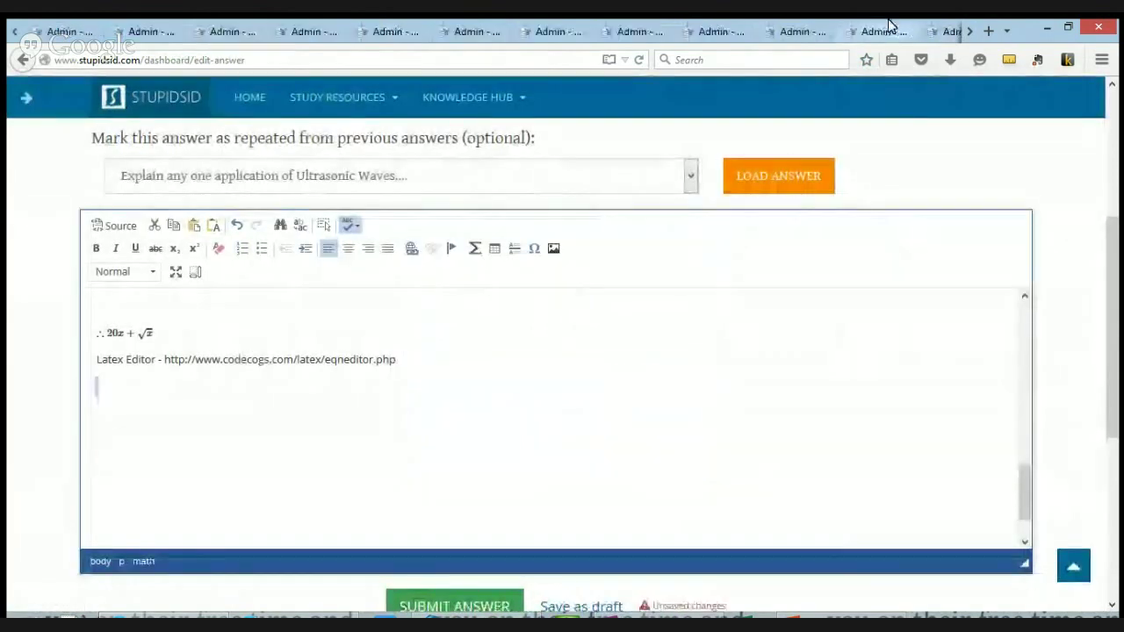
pyautogui.click(888, 28)
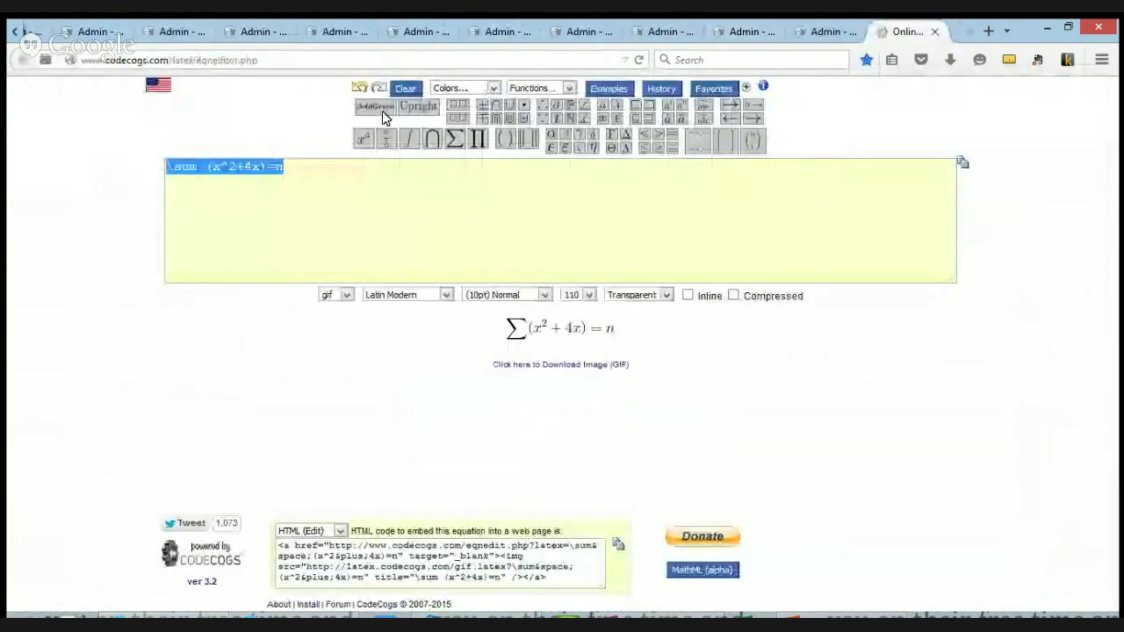
pyautogui.moveTo(705, 154)
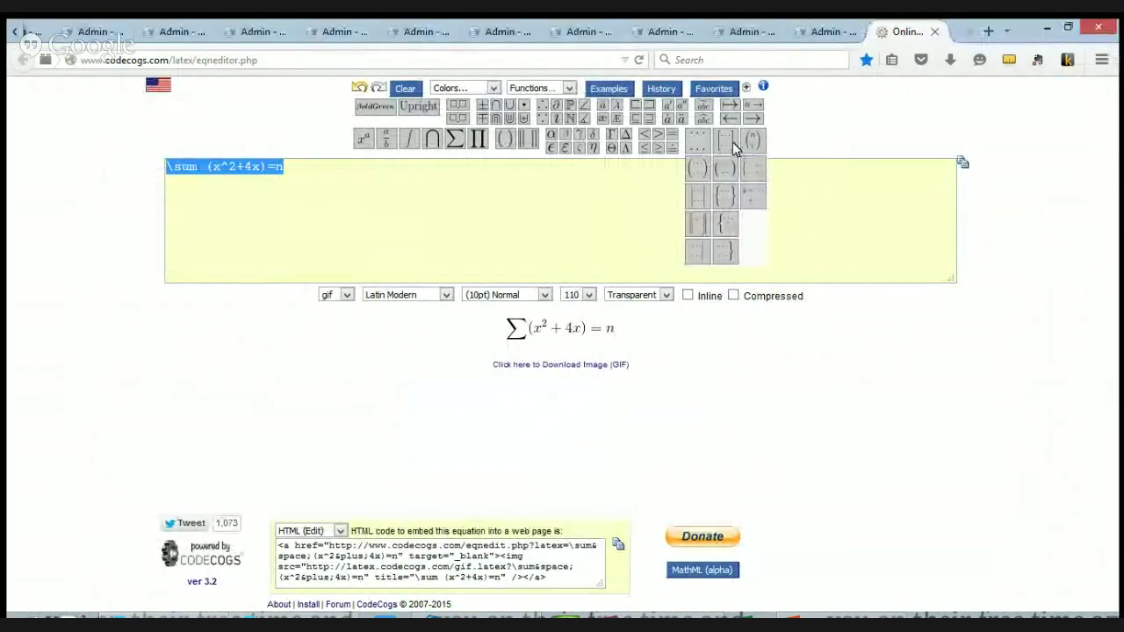
pyautogui.click(735, 149)
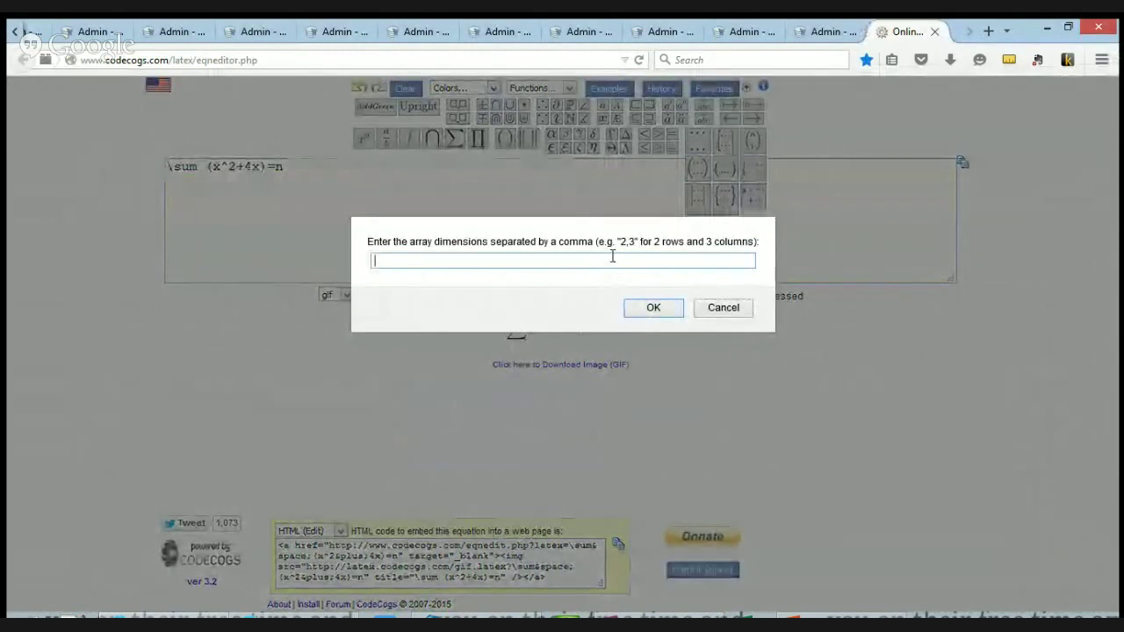
pyautogui.write('3,3')
pyautogui.press('Return')
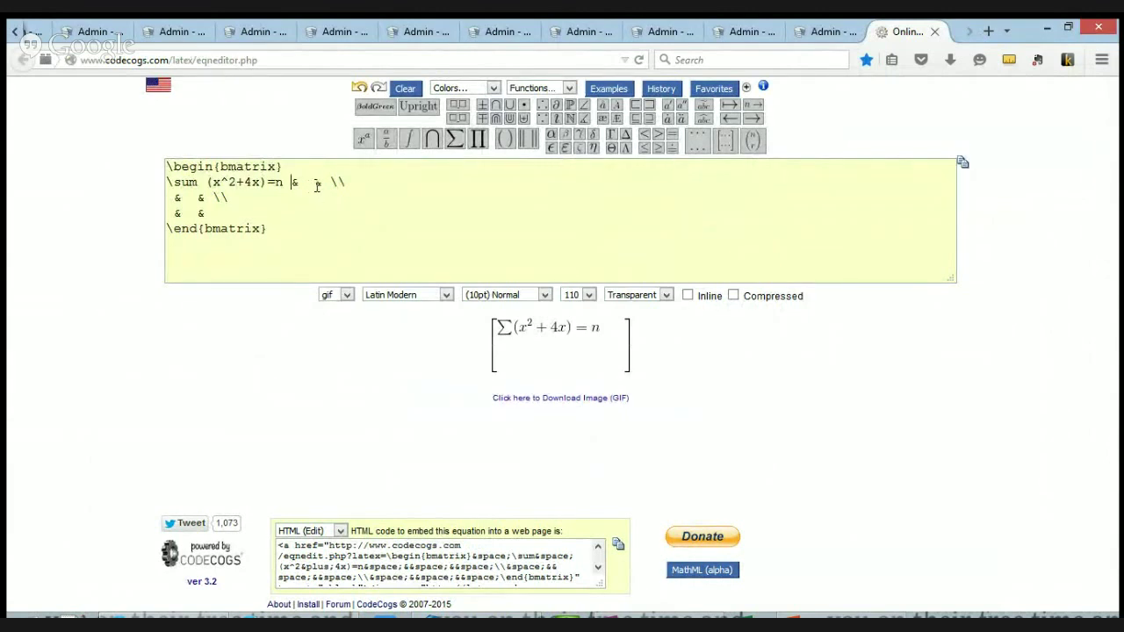
# Fill the matrix's first row by adding 3 after the sum equation, 3 in the second cell and 0 in the third
pyautogui.write('3')
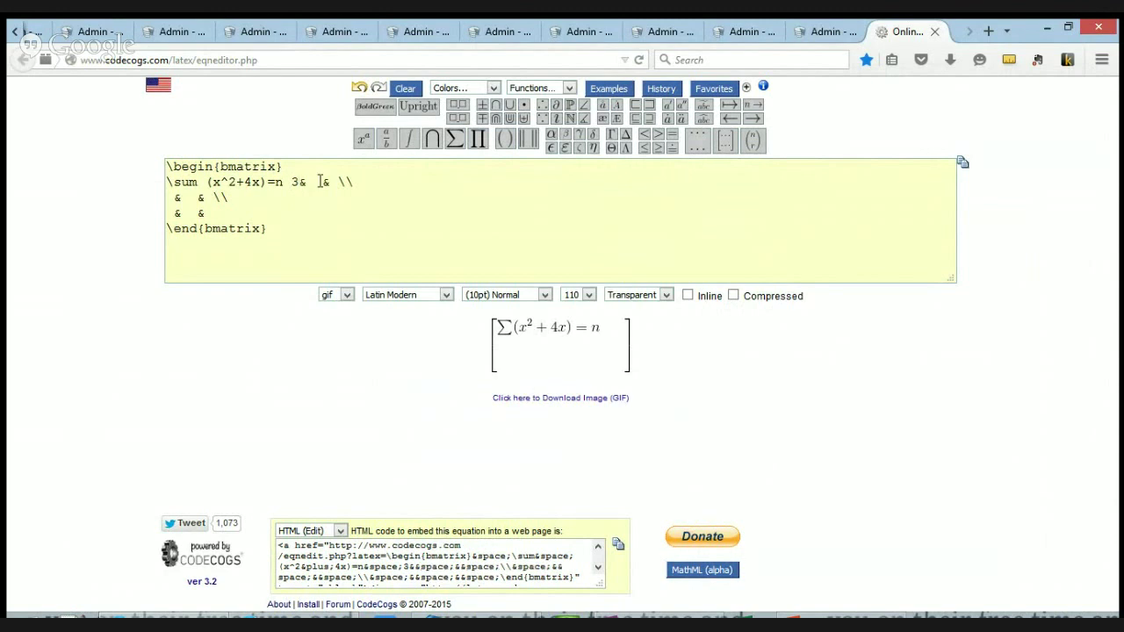
pyautogui.click(322, 182)
pyautogui.write('3')
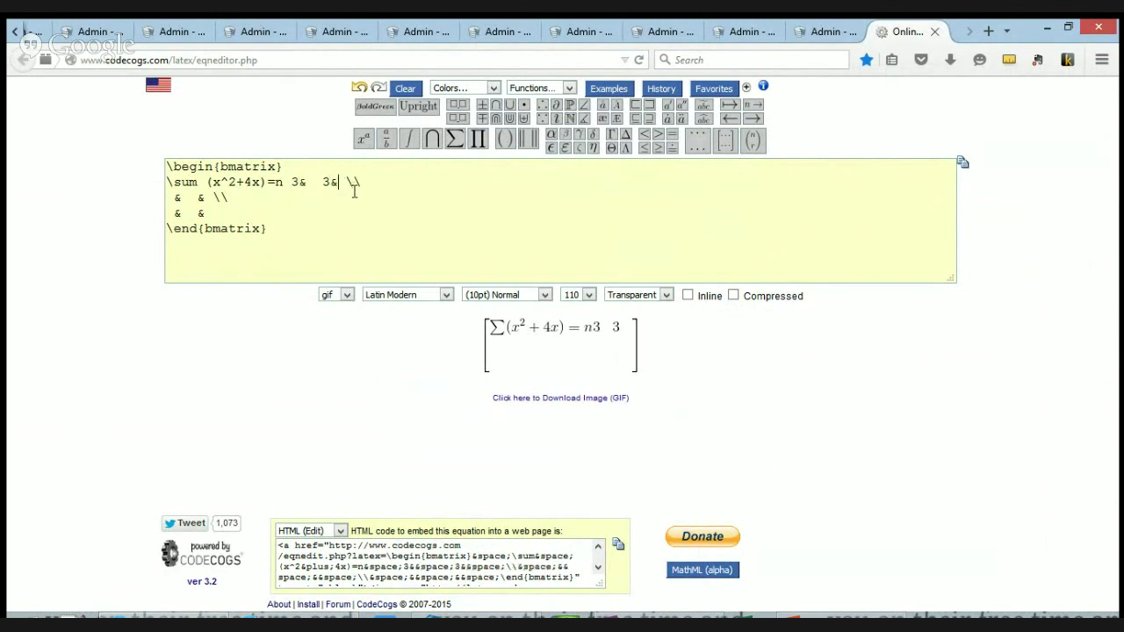
pyautogui.press('Right')
pyautogui.write('0')
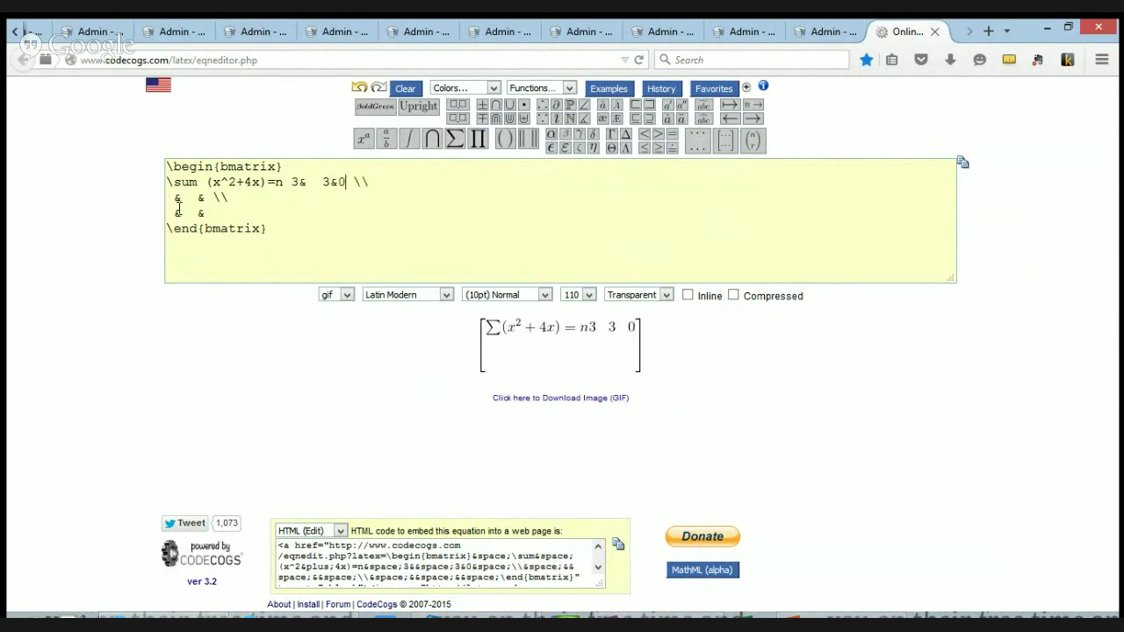
# Fill the matrix's second row with the values 0, 6 and 4
pyautogui.click(174, 197)
pyautogui.write('0')
pyautogui.click(208, 198)
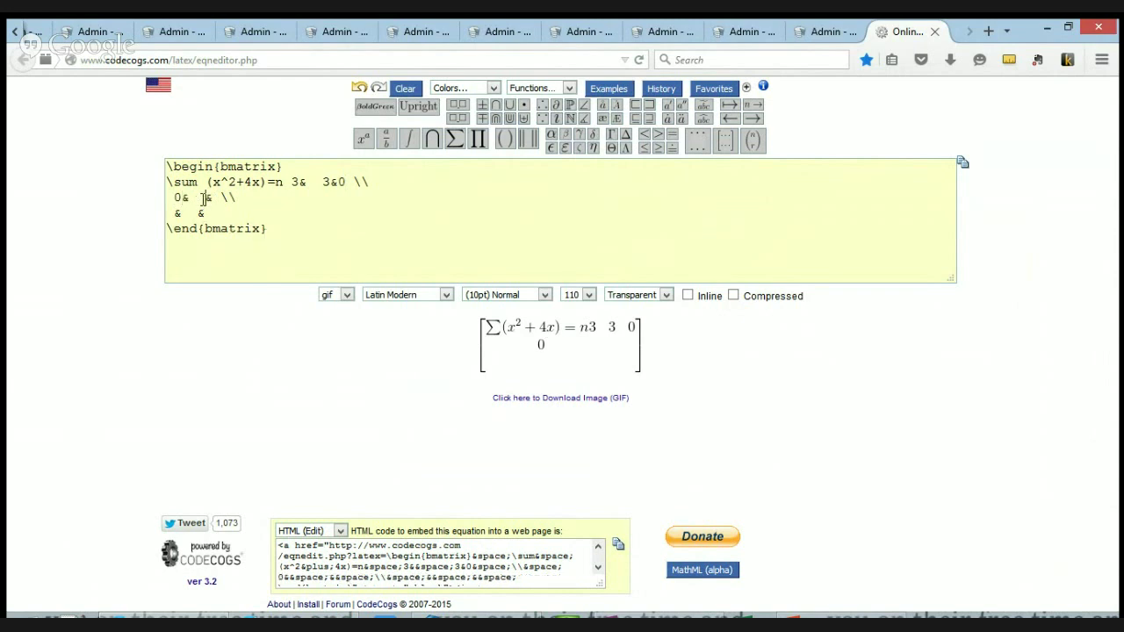
pyautogui.write('6')
pyautogui.click(230, 198)
pyautogui.write('4')
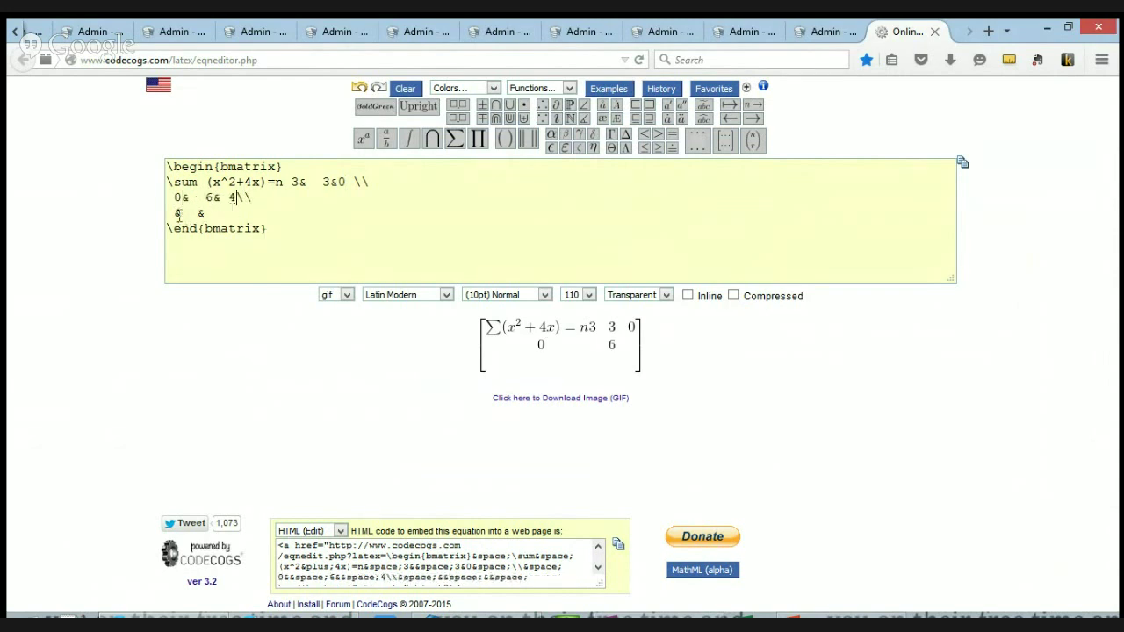
# Fill the matrix's third row with 6, 5 and 5, and delete the sum equation from the first row
pyautogui.click(174, 215)
pyautogui.write('6')
pyautogui.click(206, 214)
pyautogui.write('5')
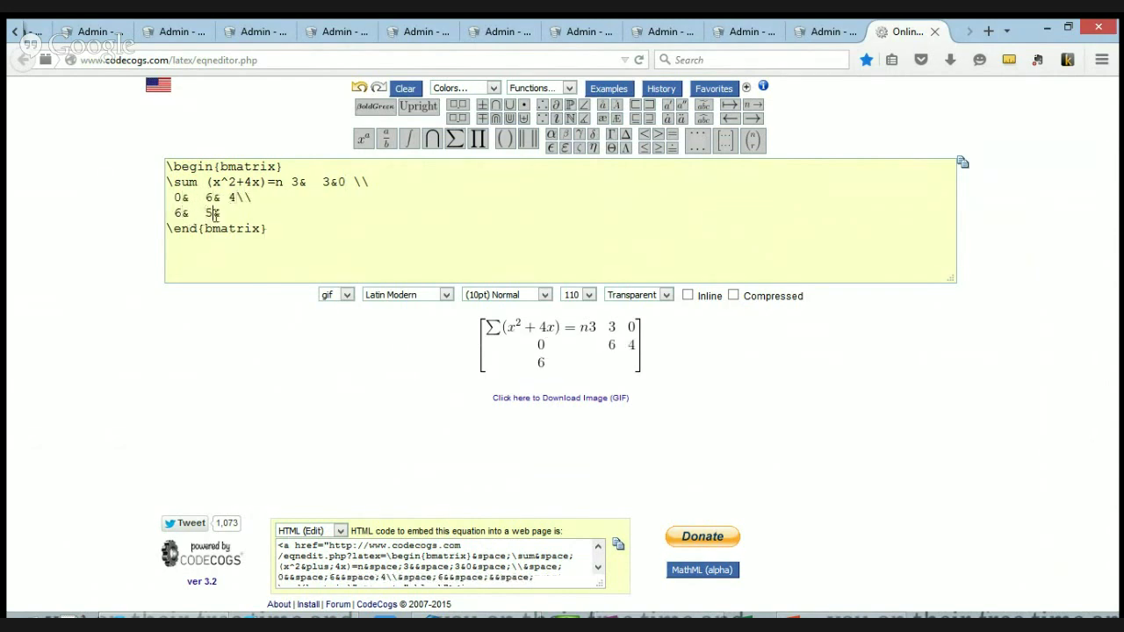
pyautogui.click(237, 214)
pyautogui.write('5')
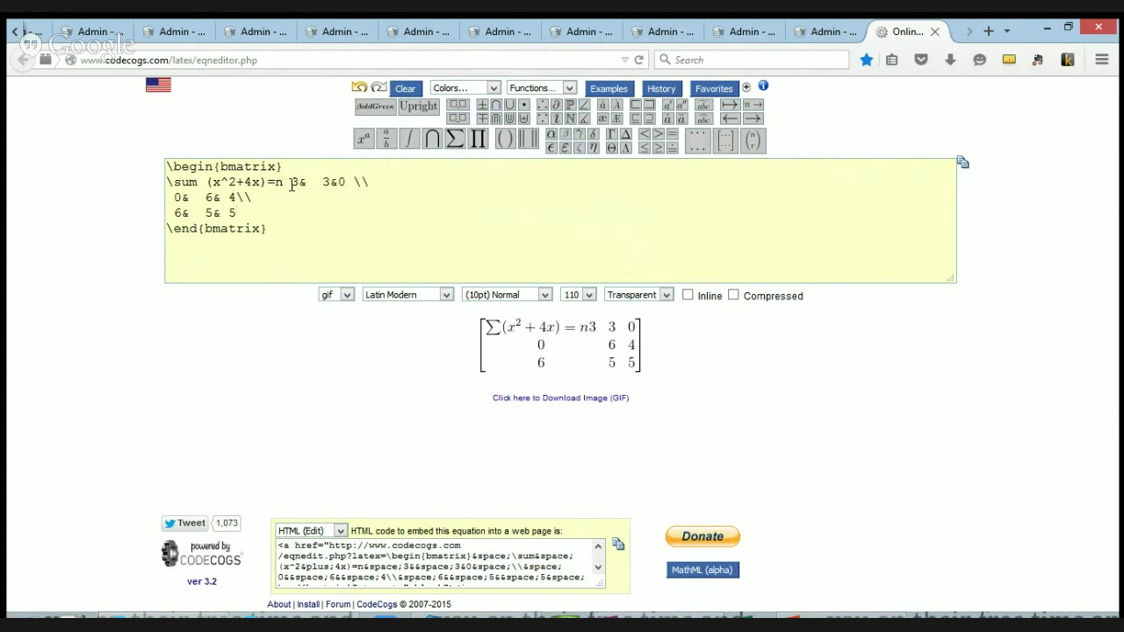
pyautogui.moveTo(277, 182); pyautogui.dragTo(177, 182)
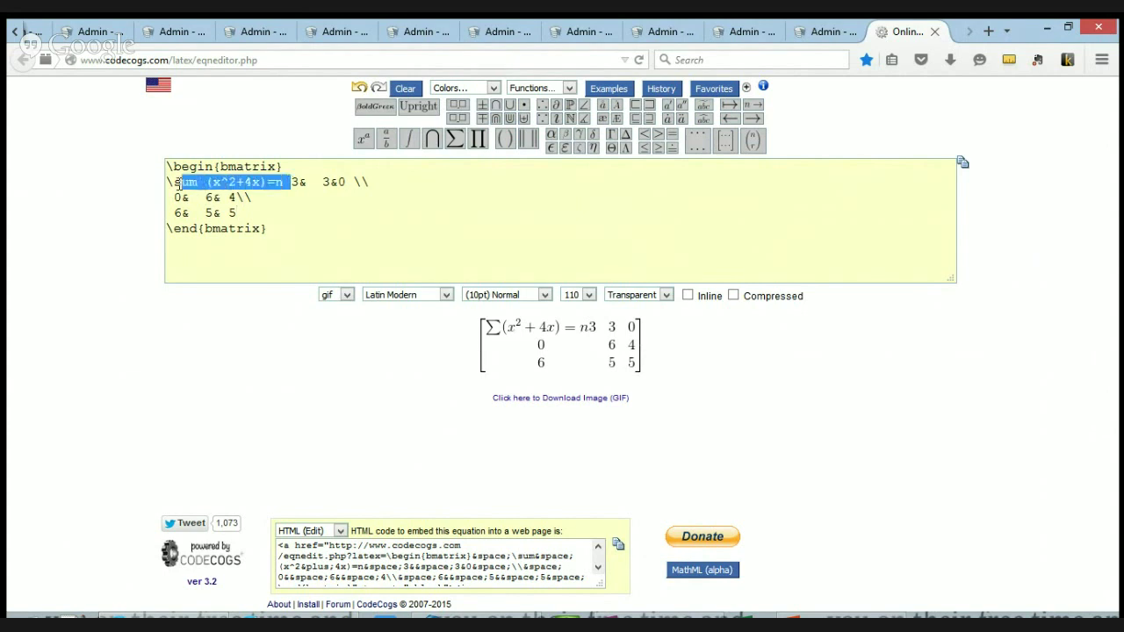
pyautogui.press('BackSpace')
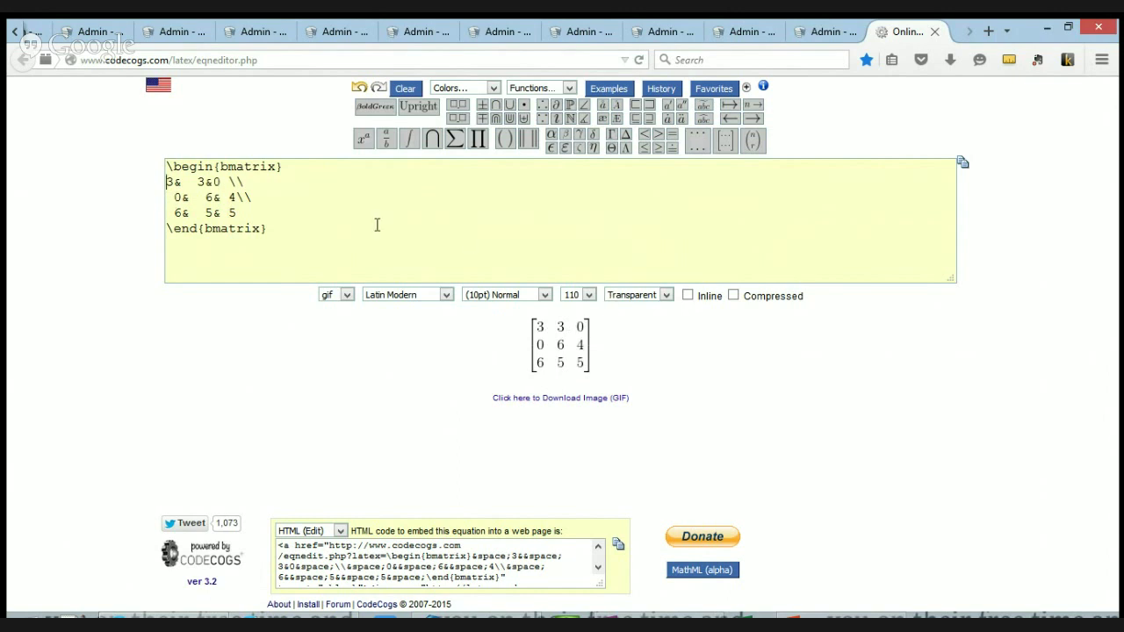
# Copy the whole matrix code and replace the sum formula in the Stupidsid answer with it
pyautogui.hotkey('ctrl', 'a')
pyautogui.hotkey('ctrl', 'c')
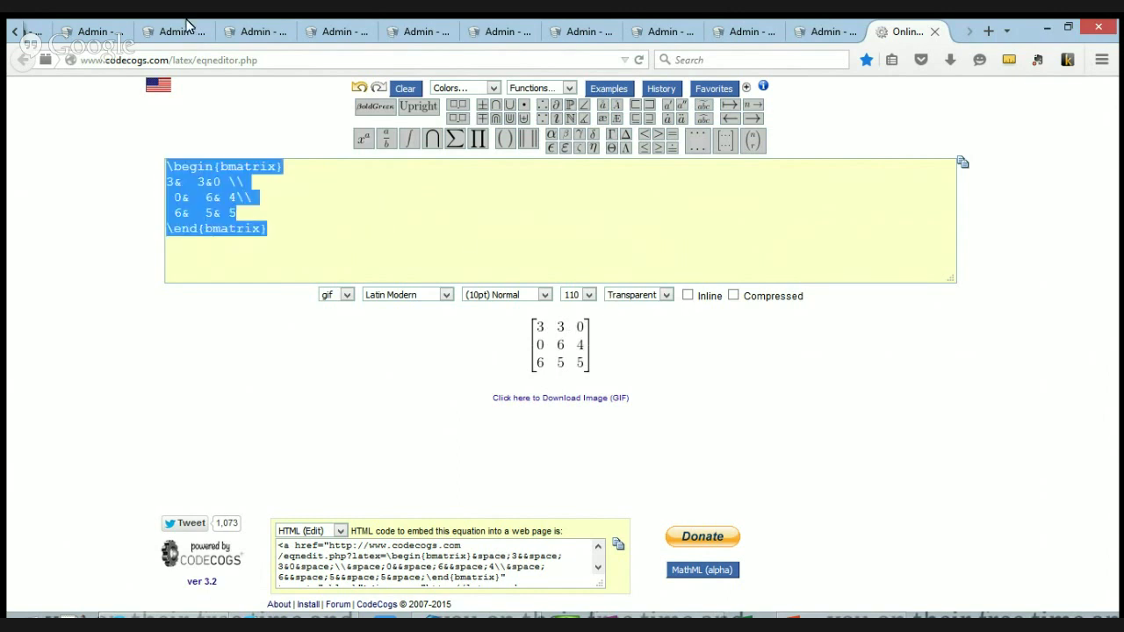
pyautogui.scroll(5, 187, 26)
pyautogui.click(237, 31)
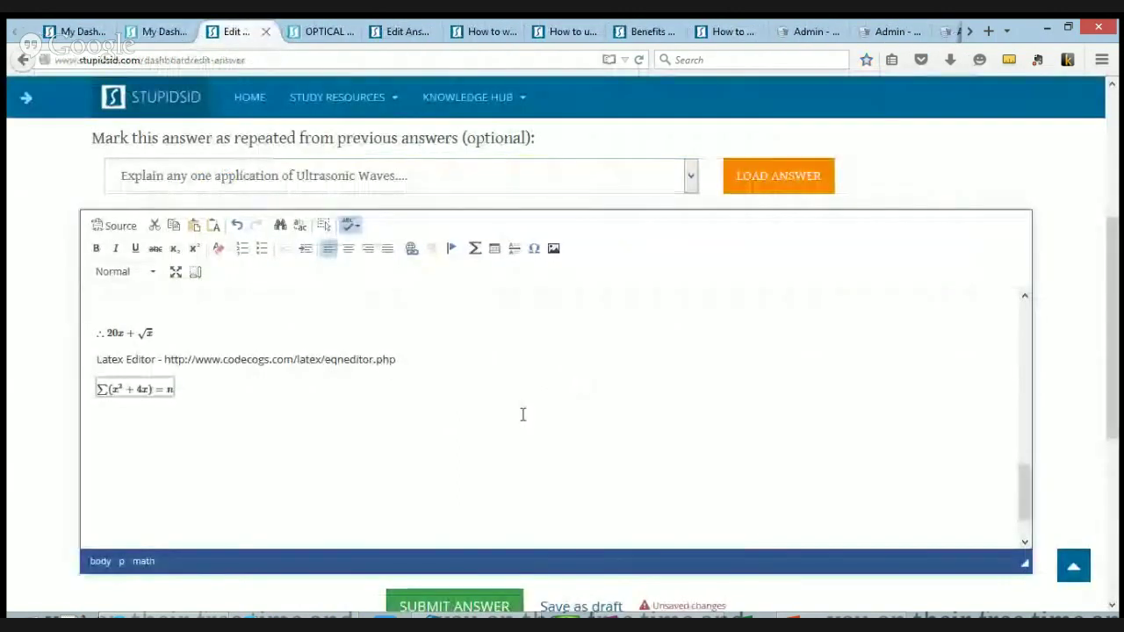
pyautogui.click(474, 249)
pyautogui.hotkey('ctrl', 'v')
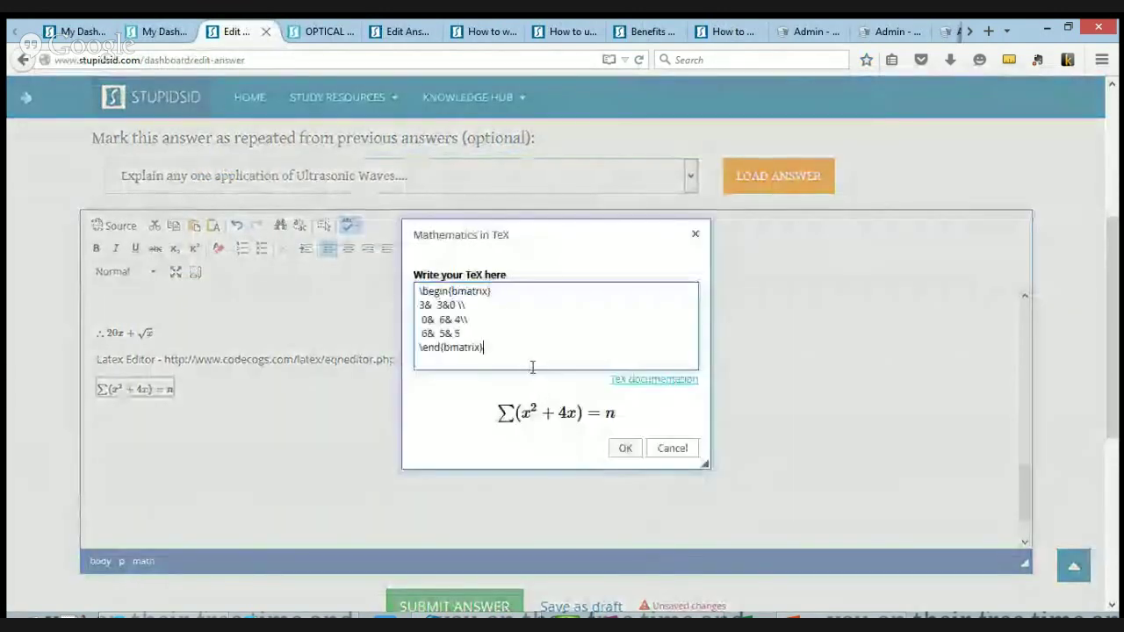
pyautogui.click(625, 487)
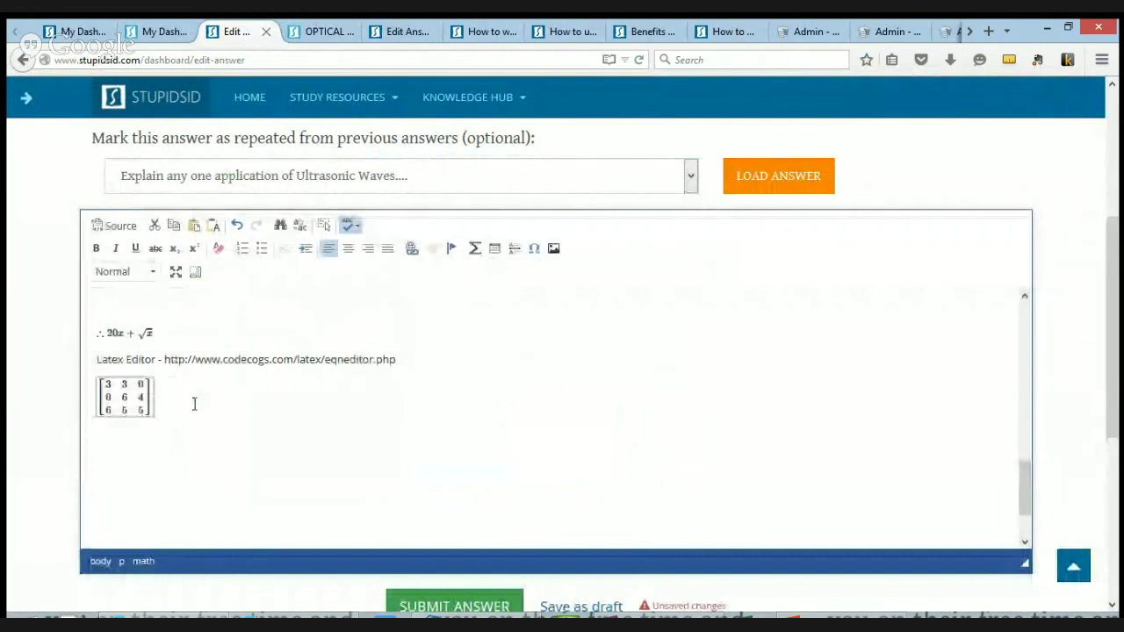
pyautogui.click(192, 402)
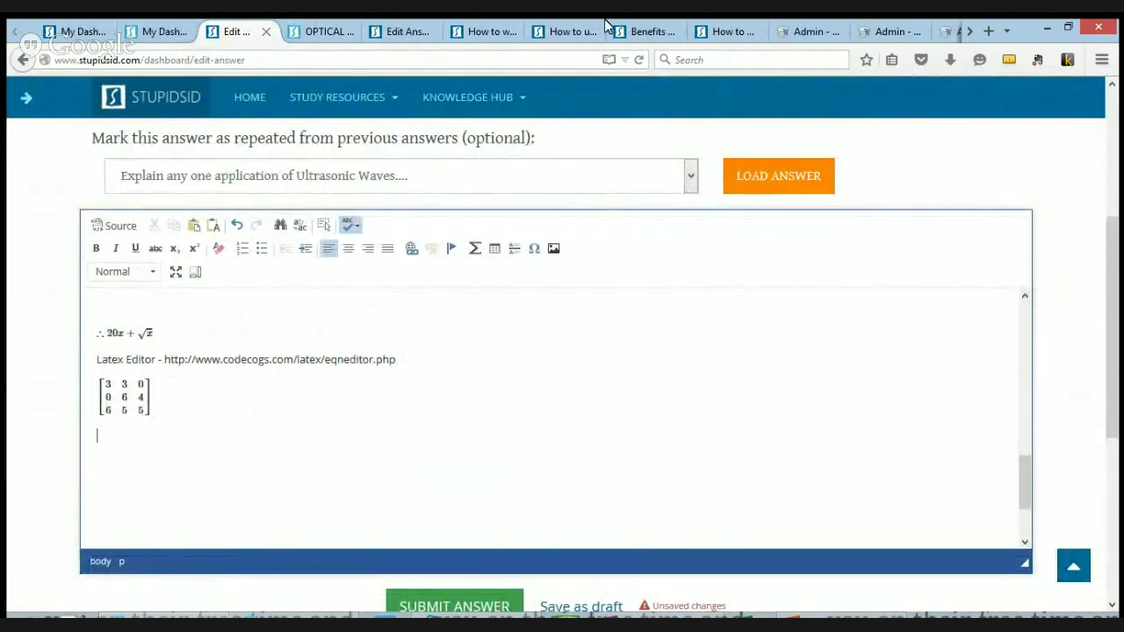
# Find the WYSIWYG editor help page among the open pages and review its basic text formatting and list sections
pyautogui.click(728, 30)
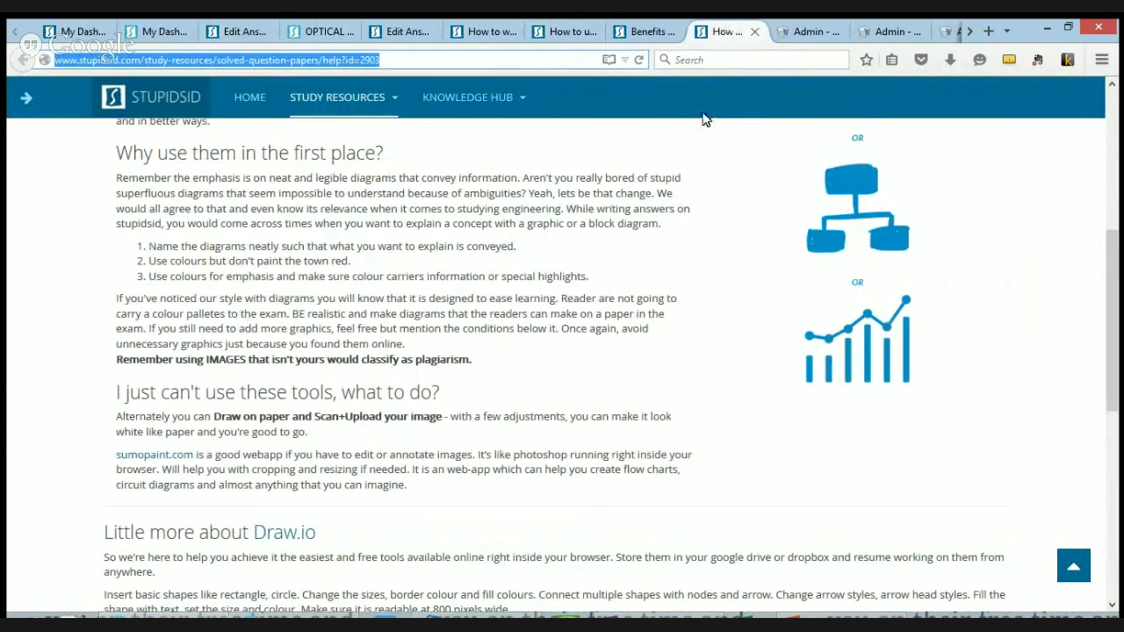
pyautogui.click(669, 32)
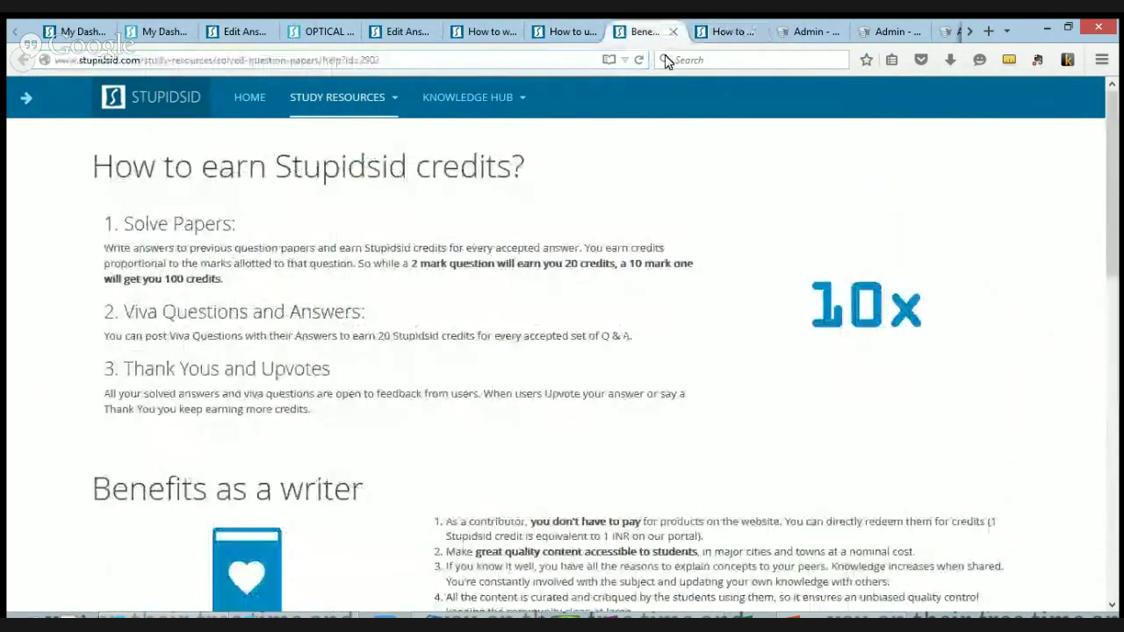
pyautogui.click(571, 31)
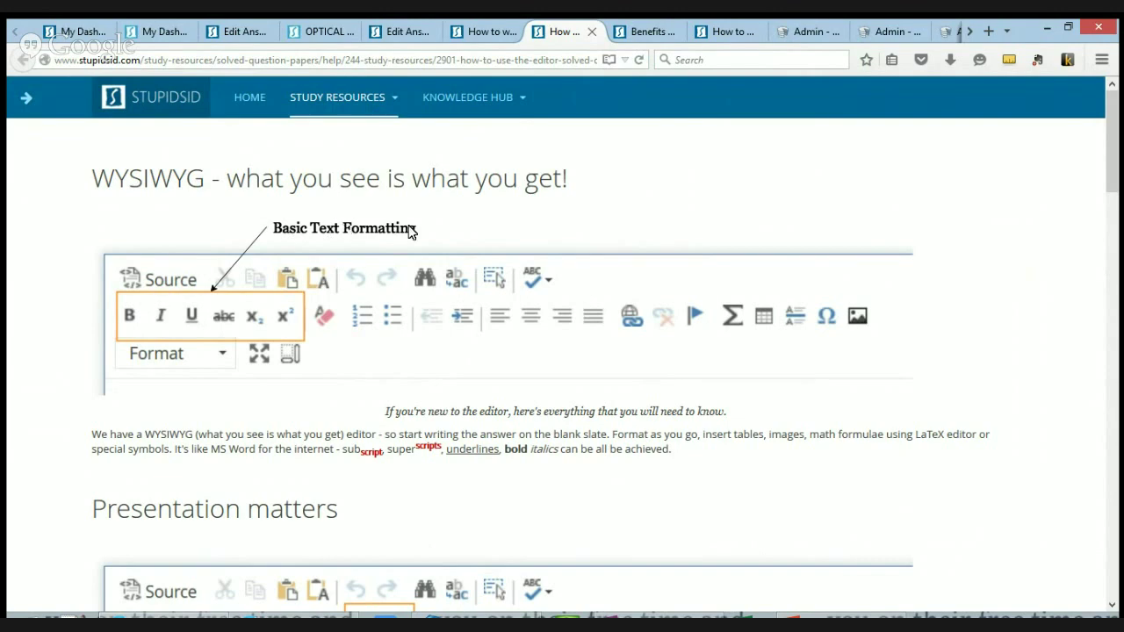
pyautogui.scroll(-2, 377, 231)
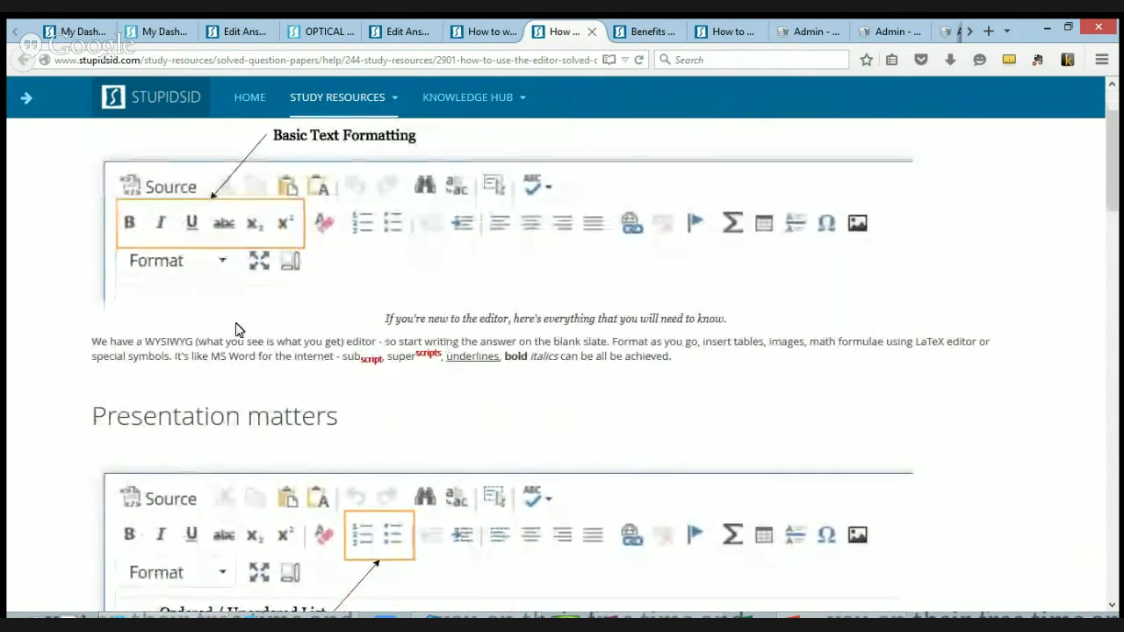
pyautogui.scroll(-4, 239, 286)
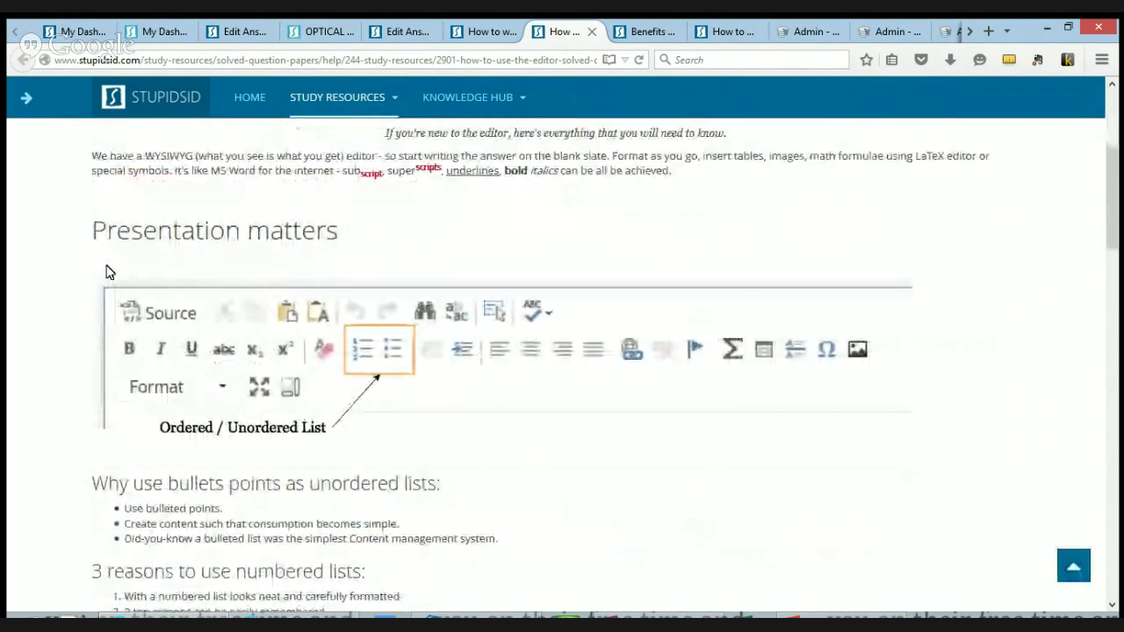
pyautogui.scroll(-2, 253, 234)
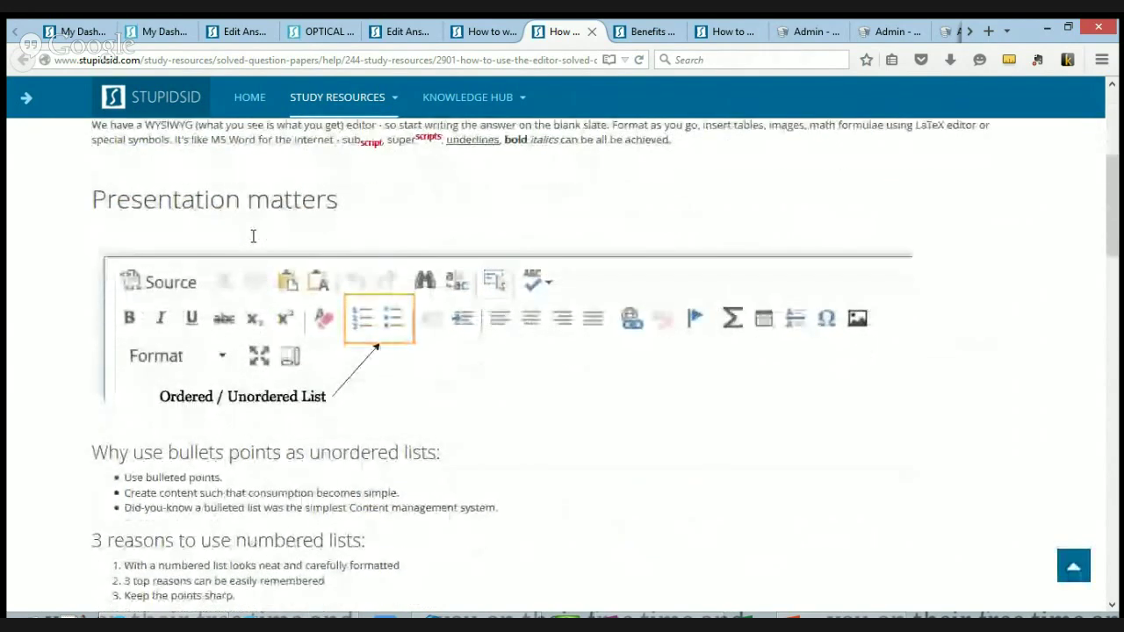
pyautogui.moveTo(206, 438); pyautogui.dragTo(196, 415)
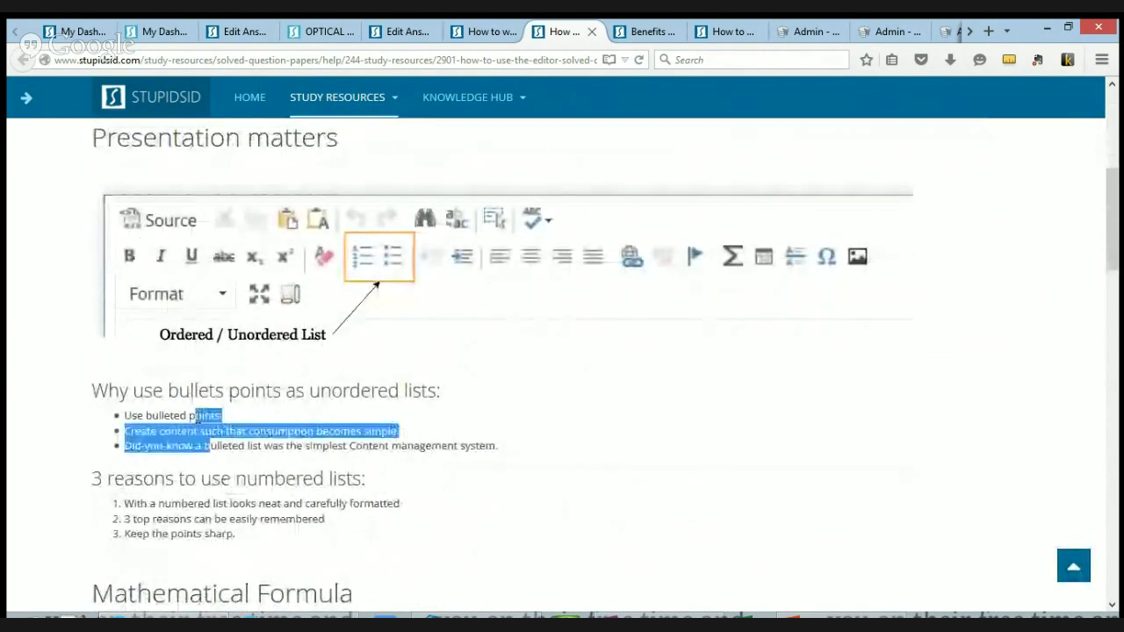
pyautogui.click(187, 421)
pyautogui.scroll(-2, 194, 420)
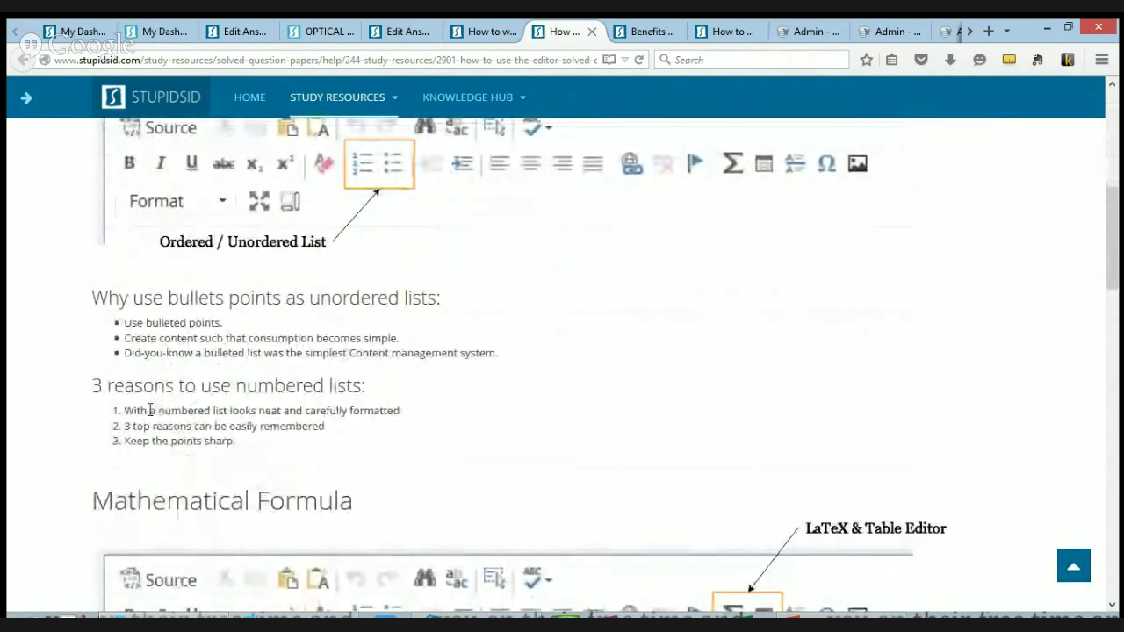
pyautogui.moveTo(151, 409); pyautogui.dragTo(170, 440)
pyautogui.click(169, 441)
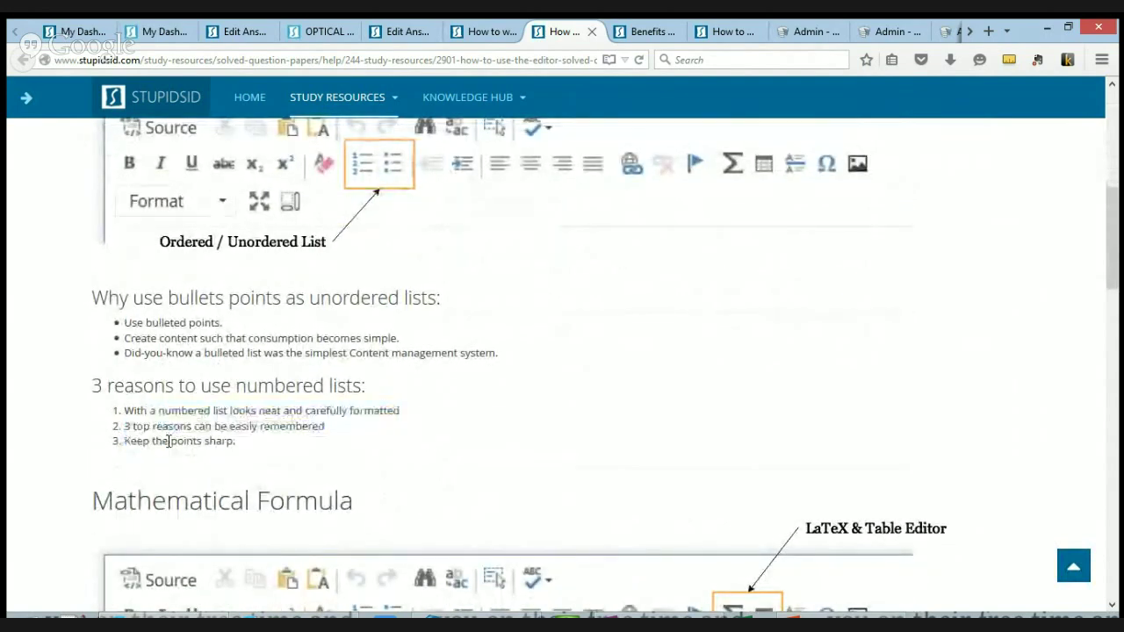
pyautogui.scroll(-2, 148, 397)
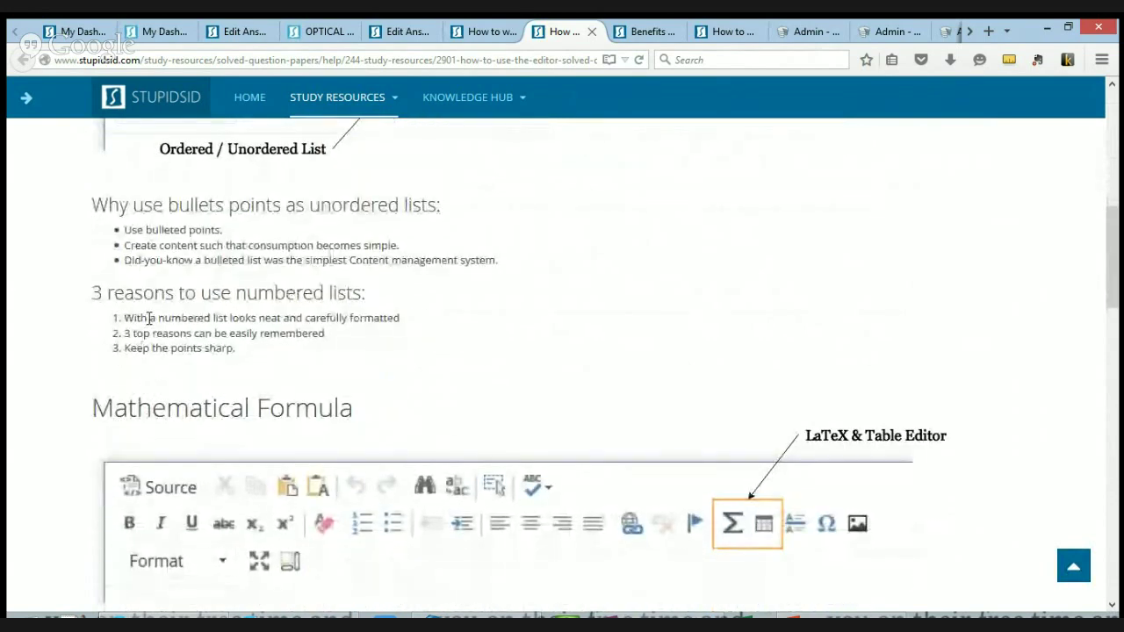
# Review the Mathematical Formula section of the help page, including the LaTeX fraction example and the notes on correct symbols
pyautogui.scroll(-3, 149, 323)
pyautogui.scroll(-1, 193, 290)
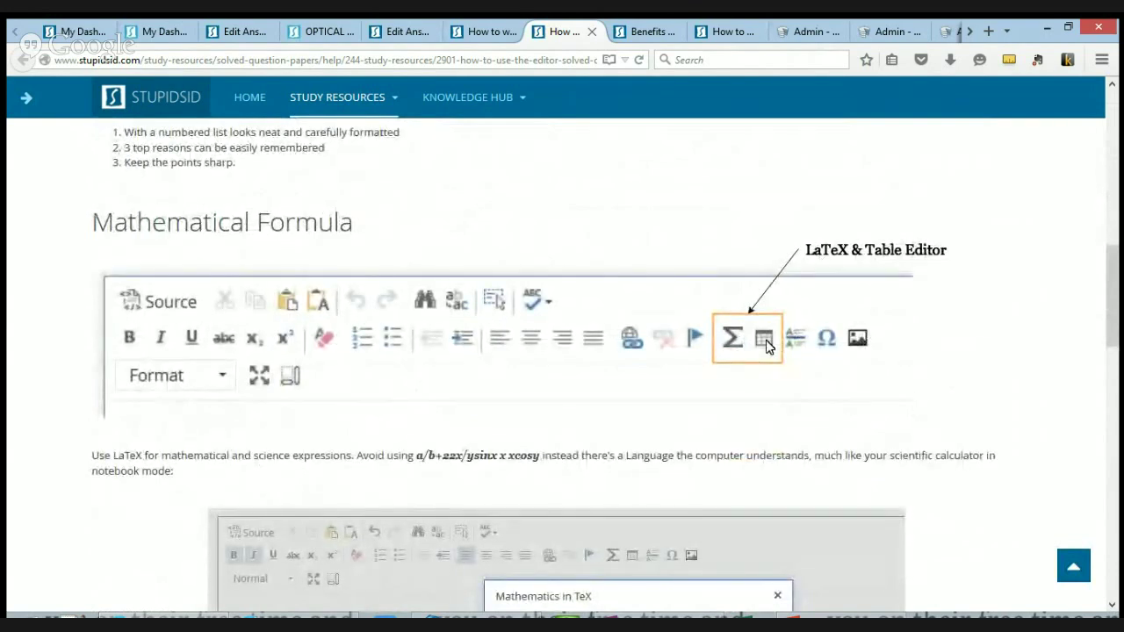
pyautogui.scroll(-5, 765, 345)
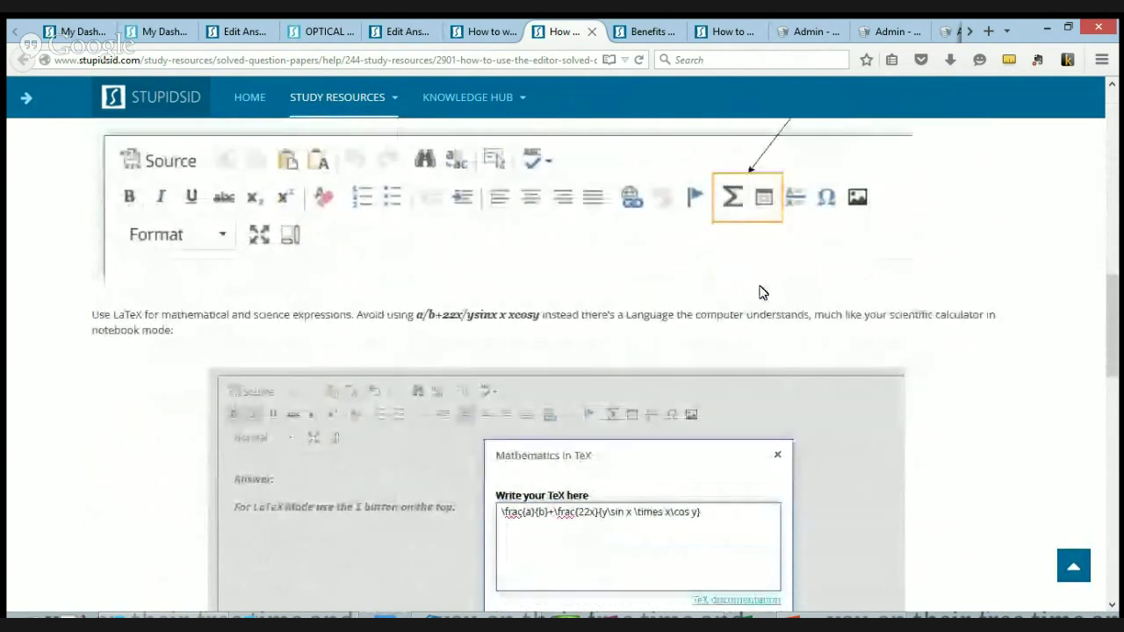
pyautogui.scroll(3, 760, 194)
pyautogui.scroll(-4, 617, 418)
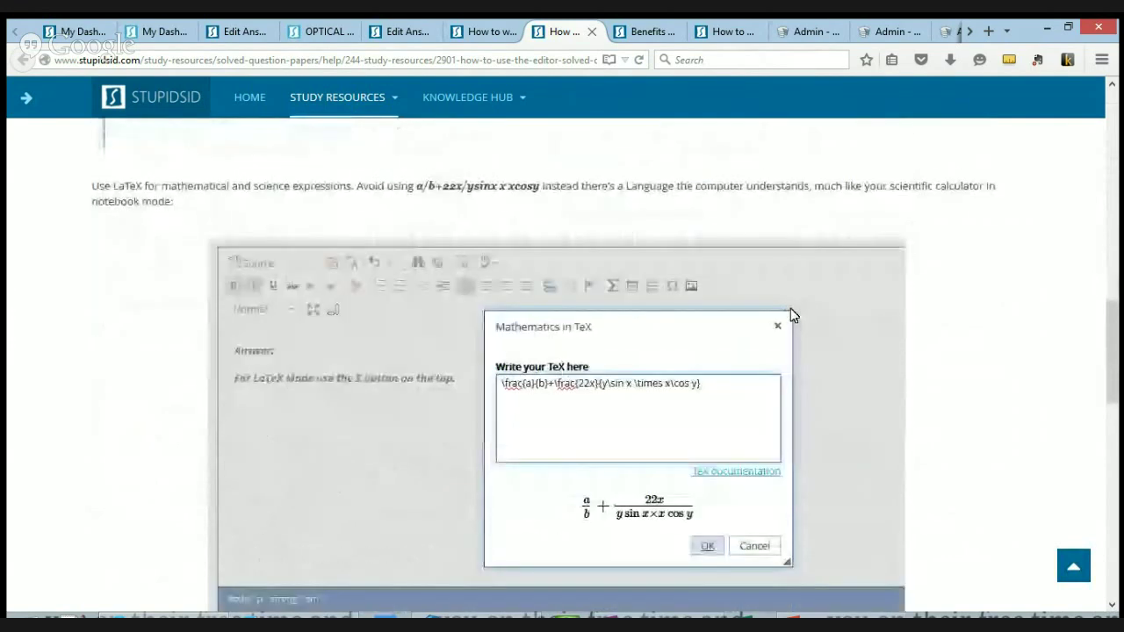
pyautogui.scroll(-2, 618, 418)
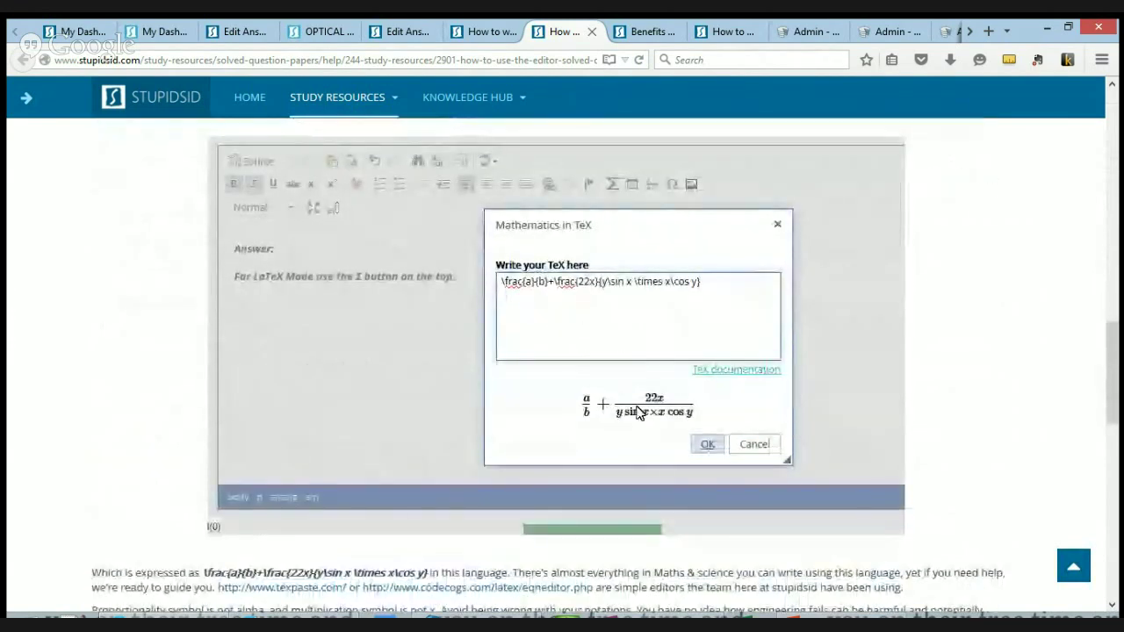
pyautogui.scroll(-2, 676, 406)
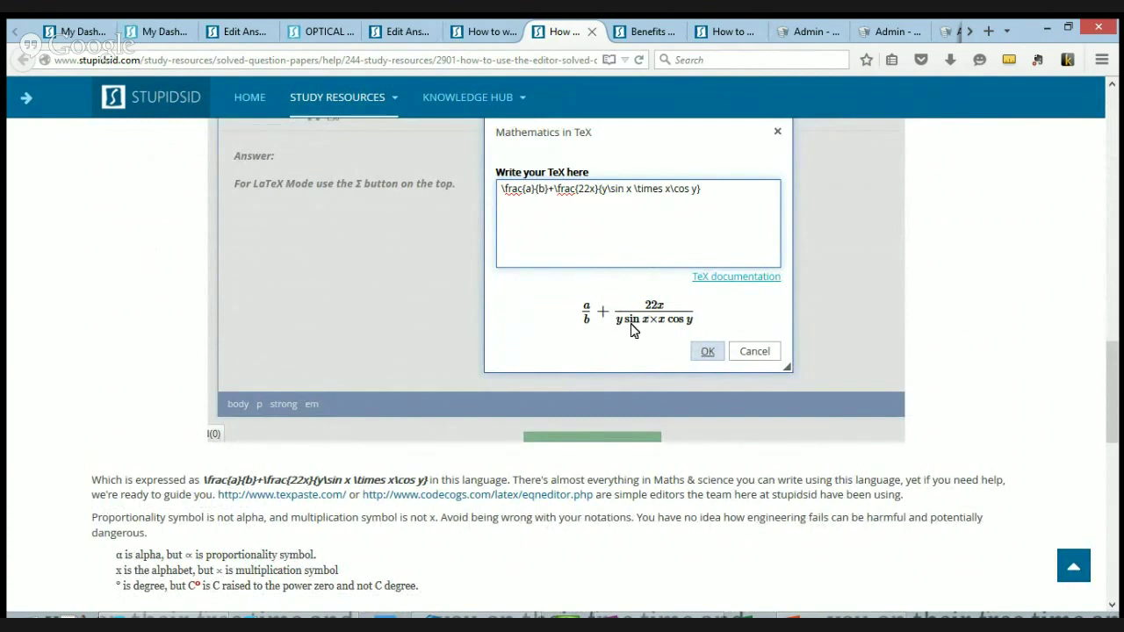
pyautogui.scroll(-5, 639, 324)
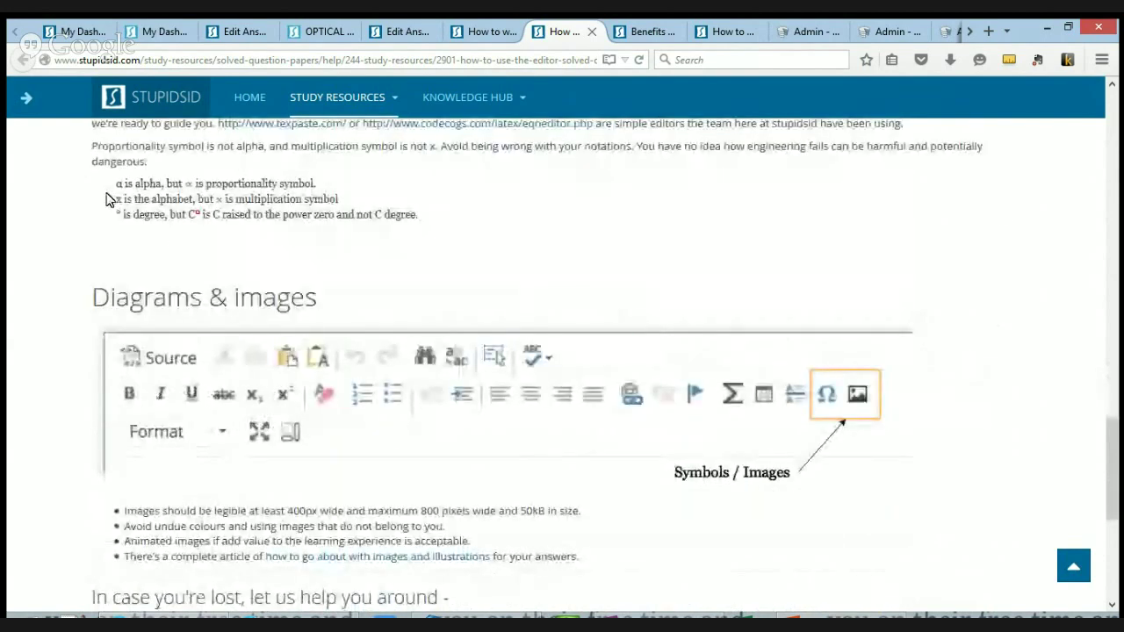
pyautogui.moveTo(114, 183); pyautogui.dragTo(192, 185)
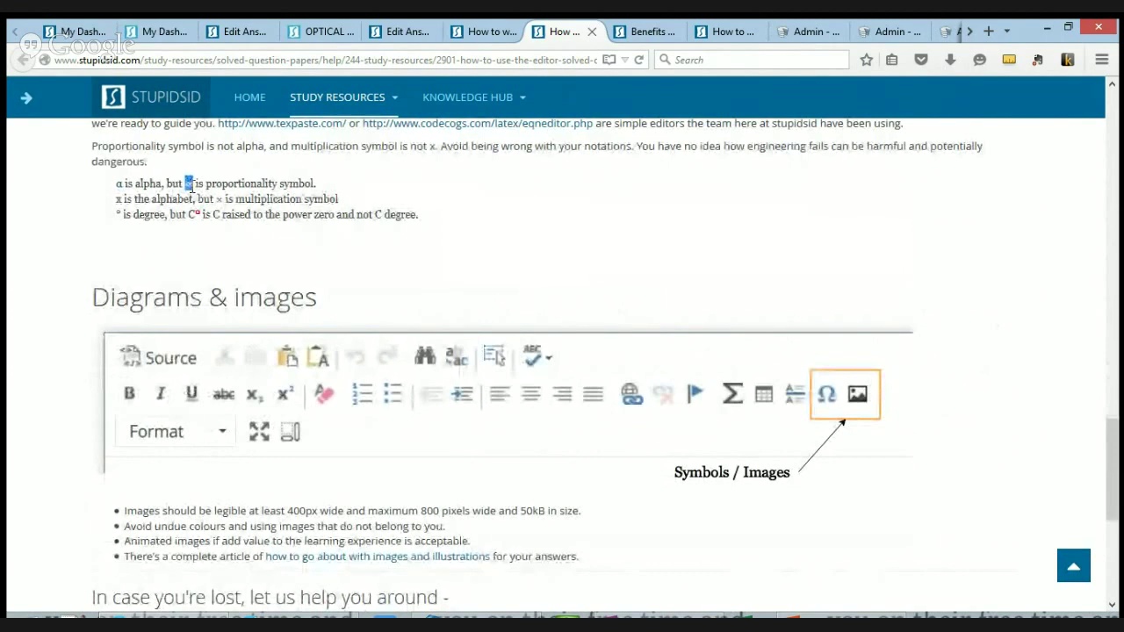
pyautogui.click(192, 186)
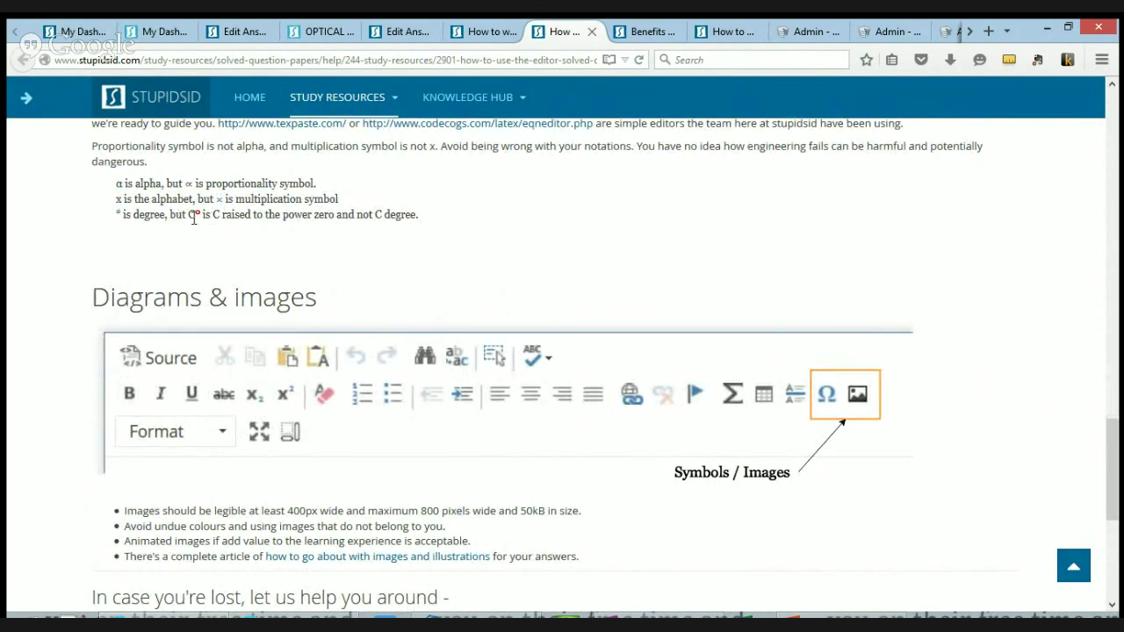
# Review the Diagrams & images section and the further help links at the end of the page
pyautogui.scroll(-2, 301, 281)
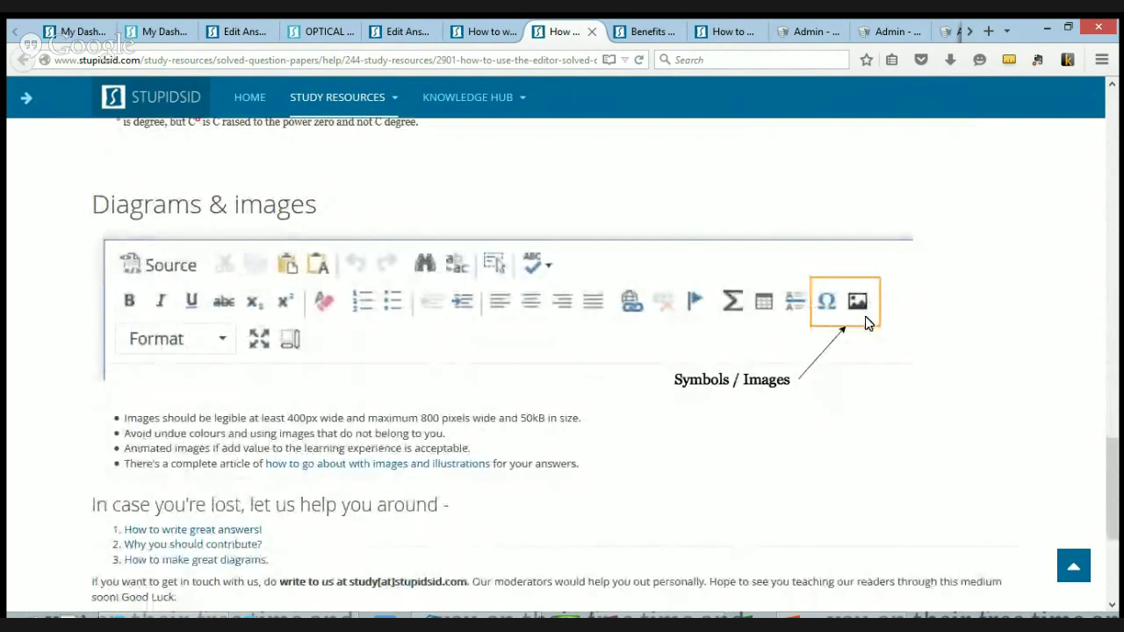
pyautogui.scroll(-2, 866, 327)
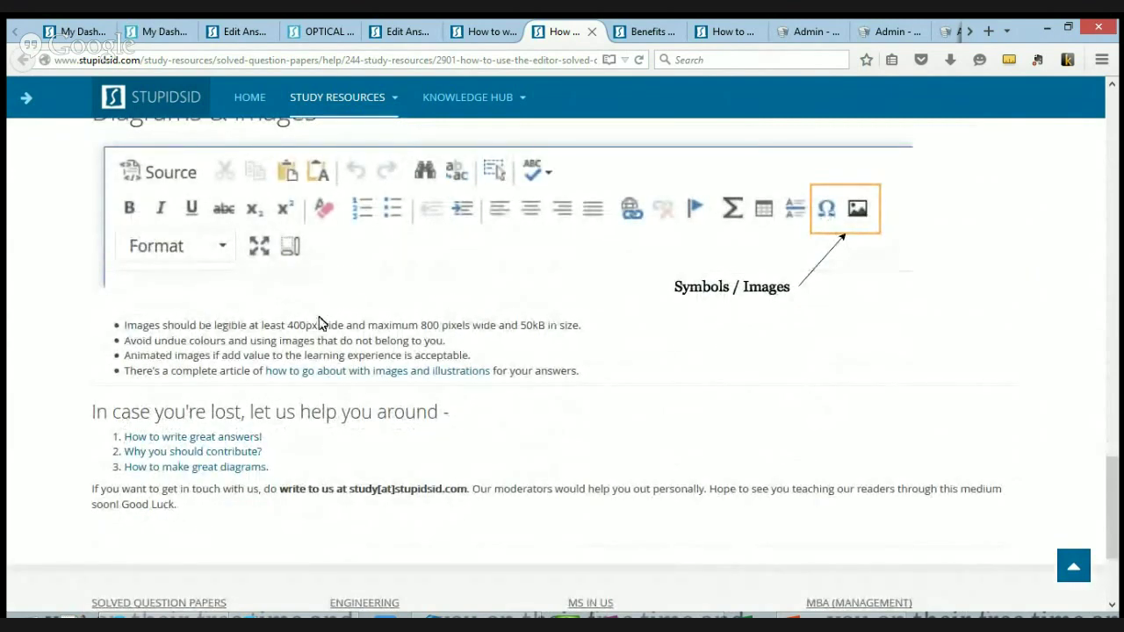
pyautogui.scroll(5, 334, 342)
pyautogui.scroll(15, 347, 363)
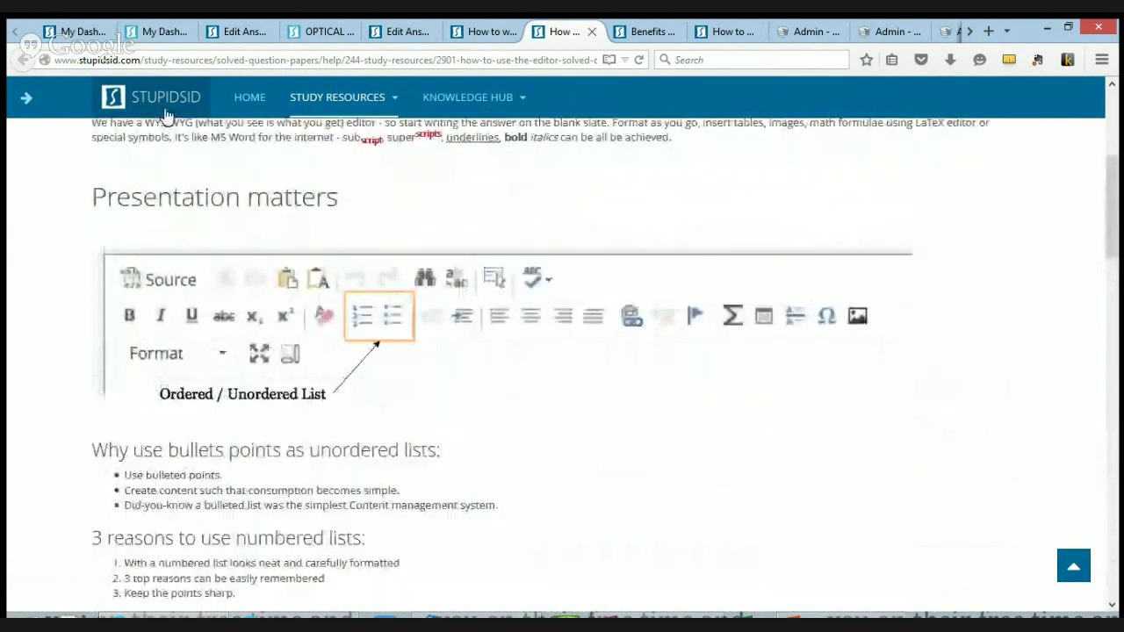
# Check the answer with the matrix again, and switch to the help page about making diagrams
pyautogui.click(227, 33)
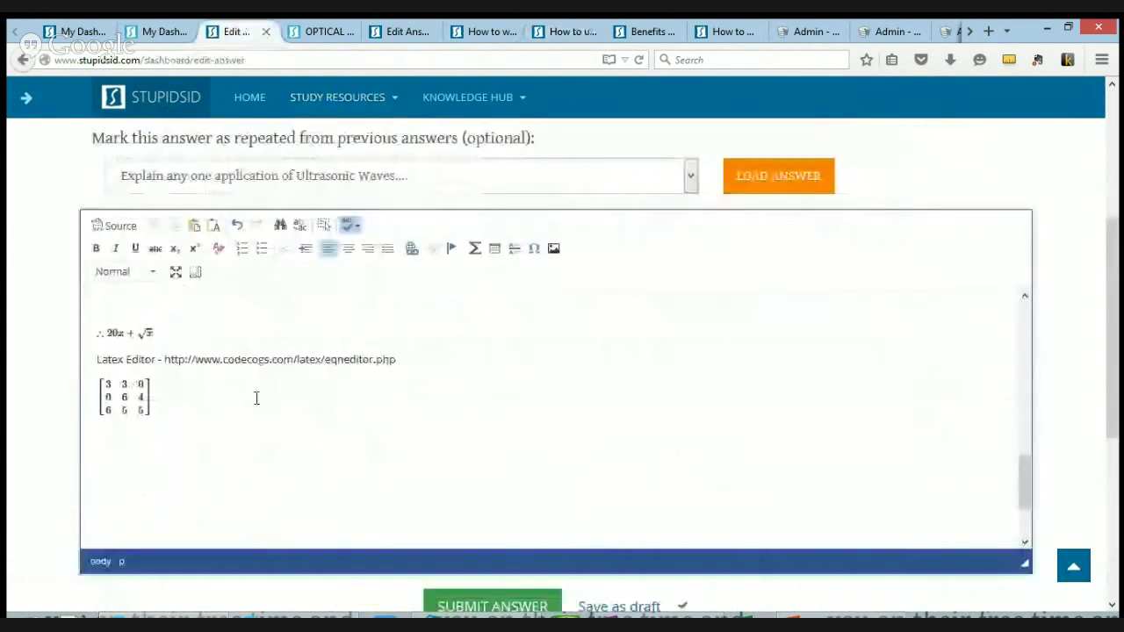
pyautogui.click(160, 437)
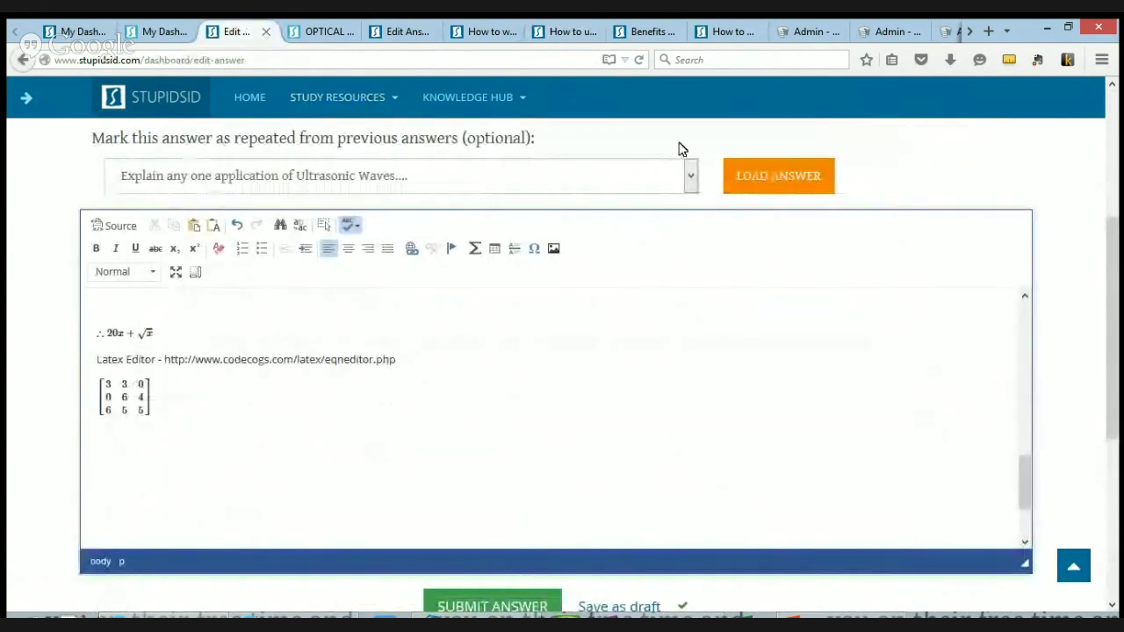
pyautogui.click(737, 32)
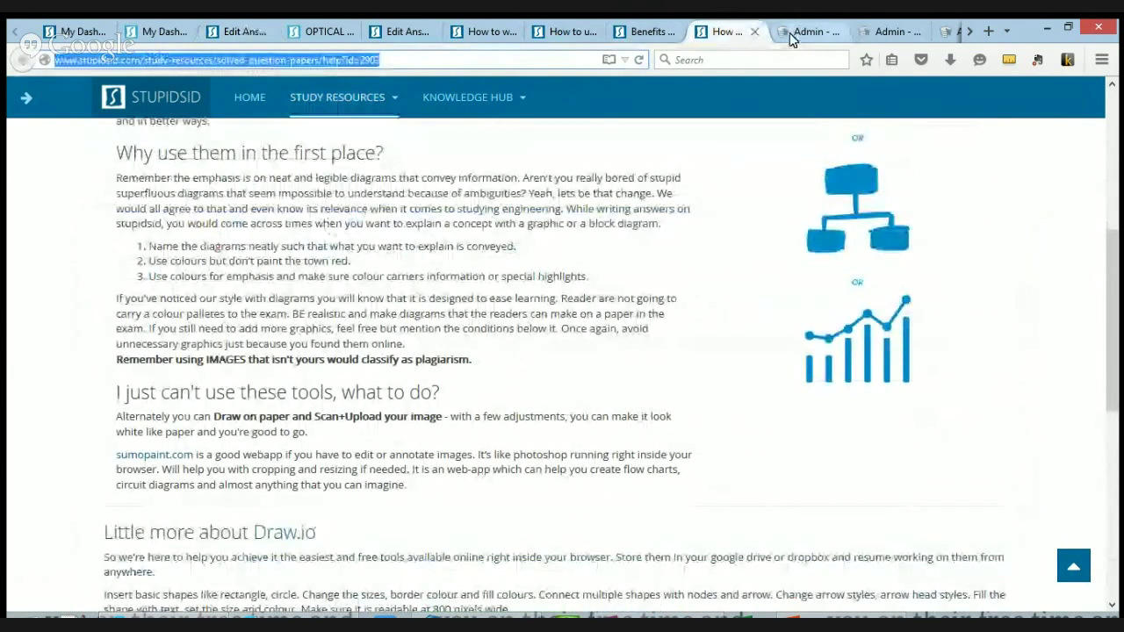
# Look through the open help pages and the blank answer form, and return to the help page about making diagrams
pyautogui.click(639, 28)
pyautogui.click(566, 30)
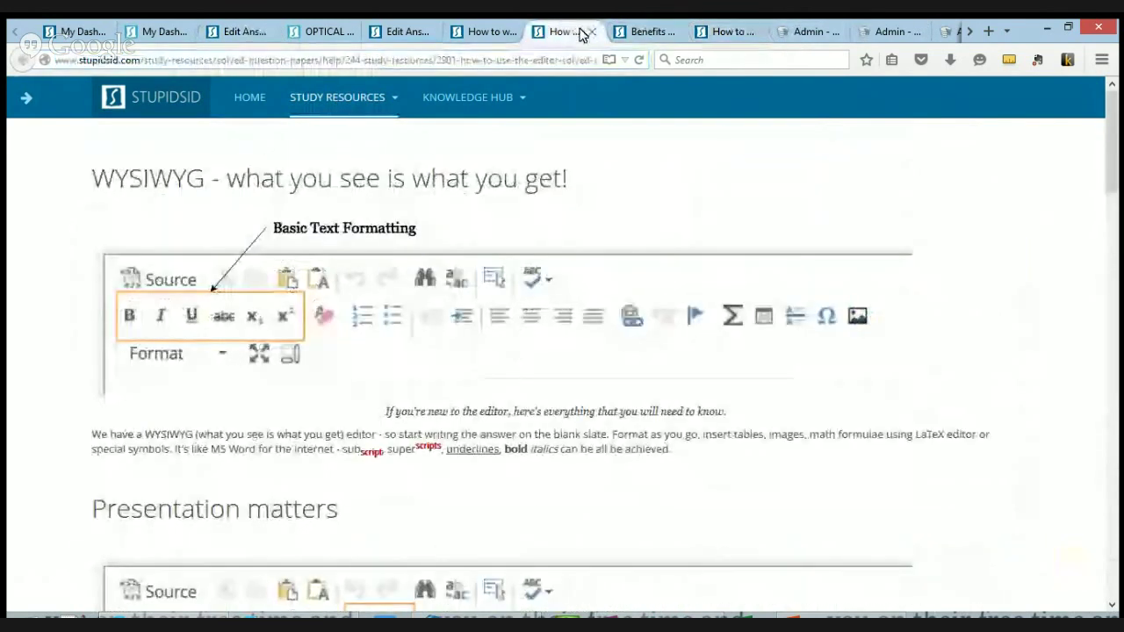
pyautogui.click(488, 28)
pyautogui.scroll(-1, 560, 38)
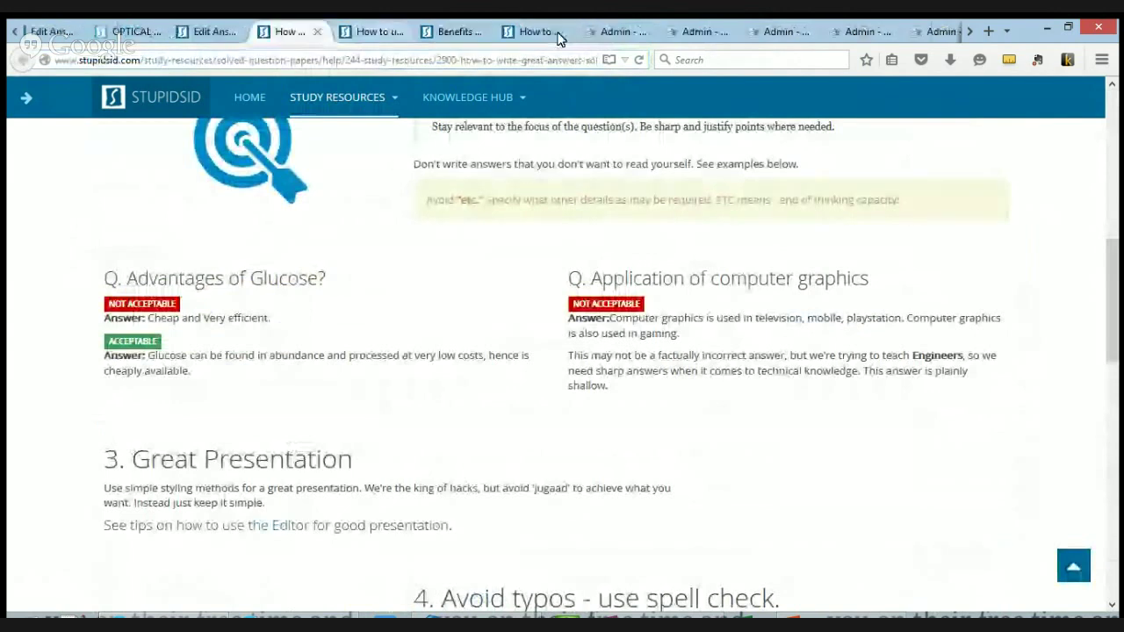
pyautogui.scroll(1, 605, 35)
pyautogui.click(400, 32)
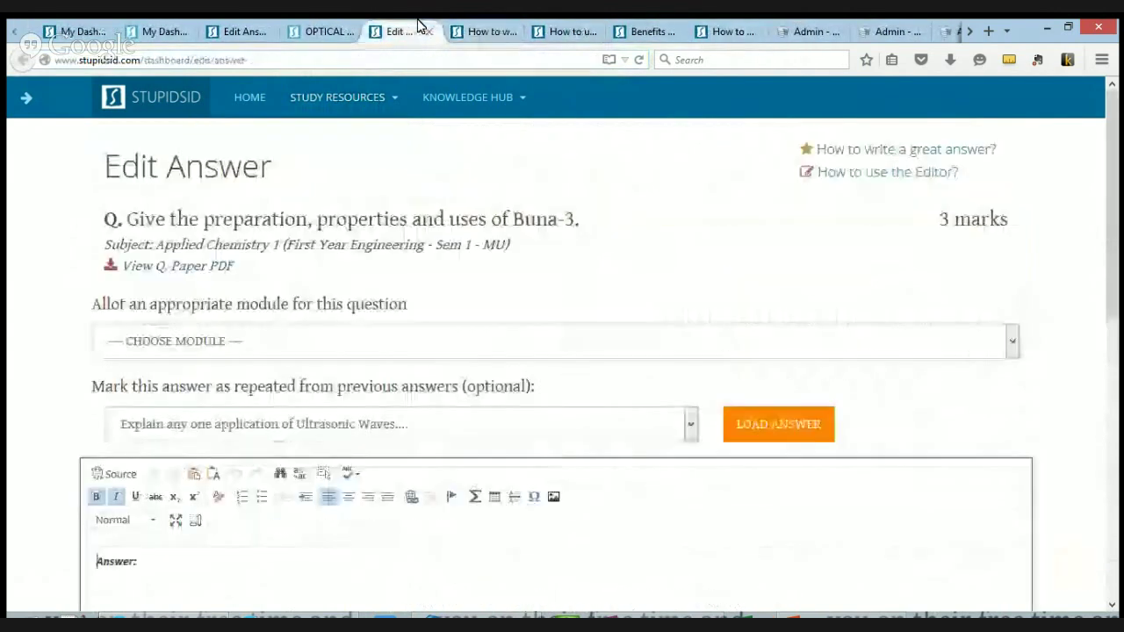
pyautogui.click(725, 31)
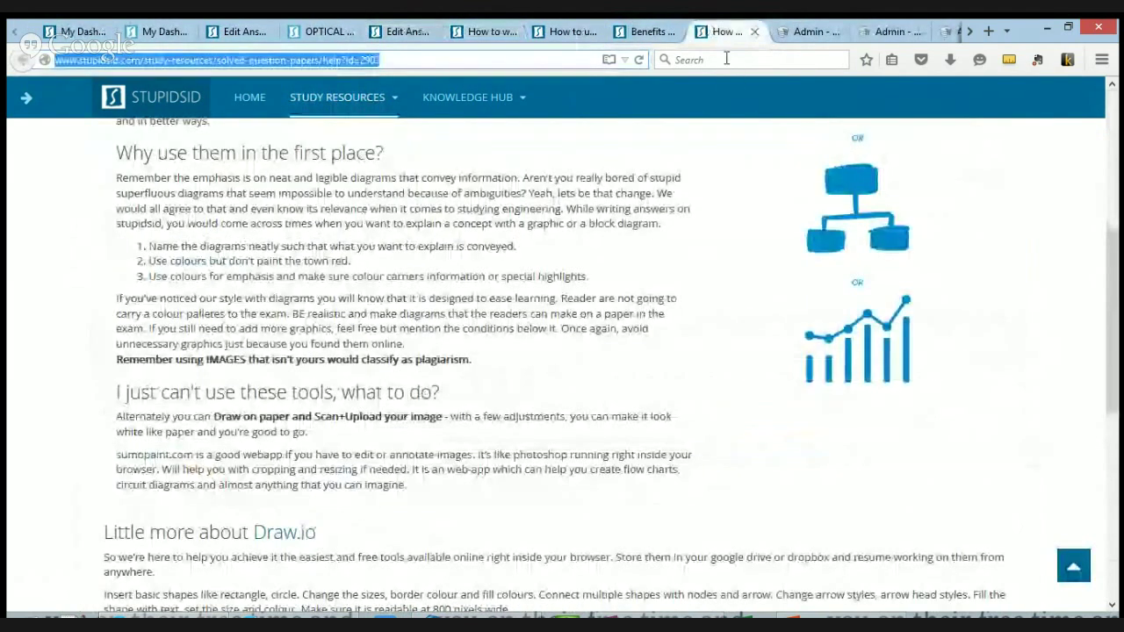
pyautogui.hotkey('ctrl', 't')
pyautogui.write('www.stupidsid.com/study-resources/solved-question-papers/help?id=2904')
pyautogui.press('Return')
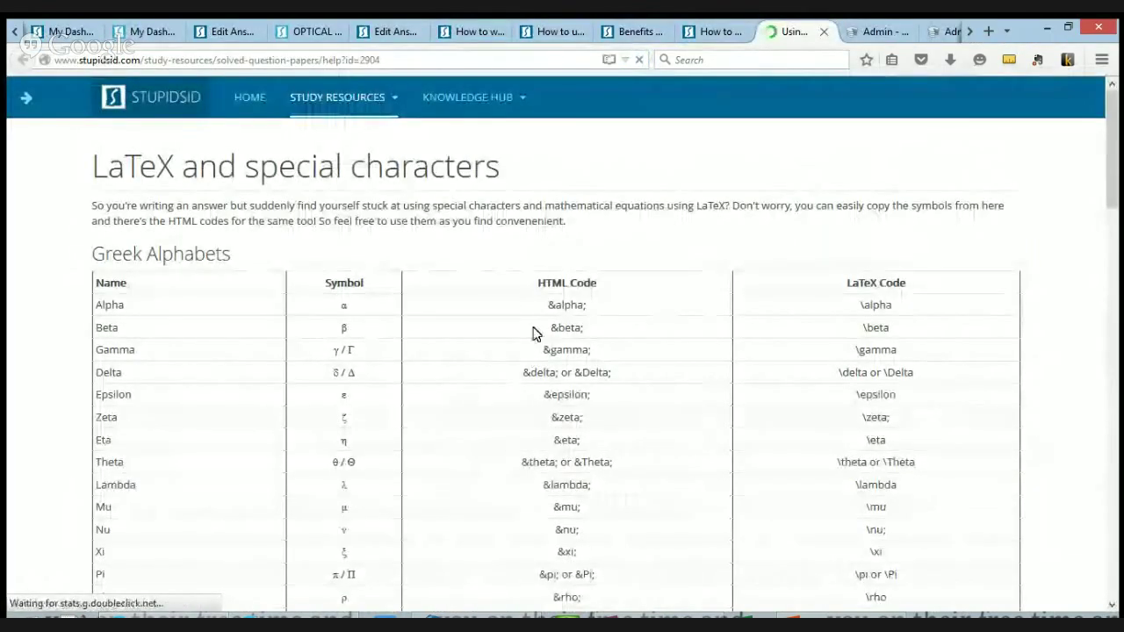
pyautogui.scroll(-15, 533, 334)
pyautogui.scroll(12, 538, 333)
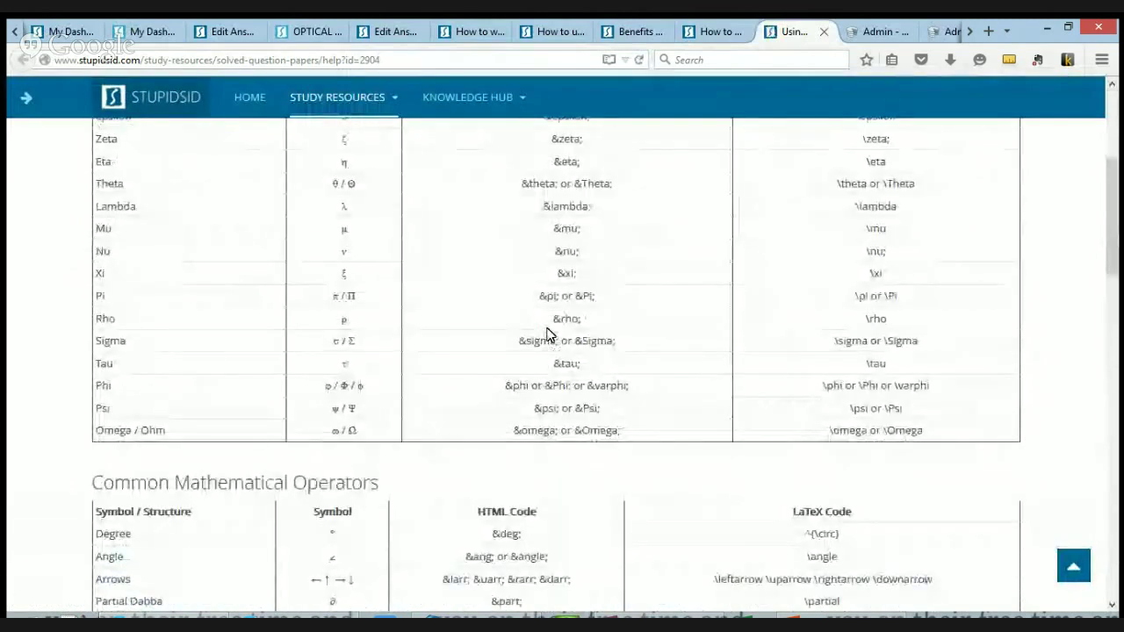
pyautogui.scroll(3, 546, 334)
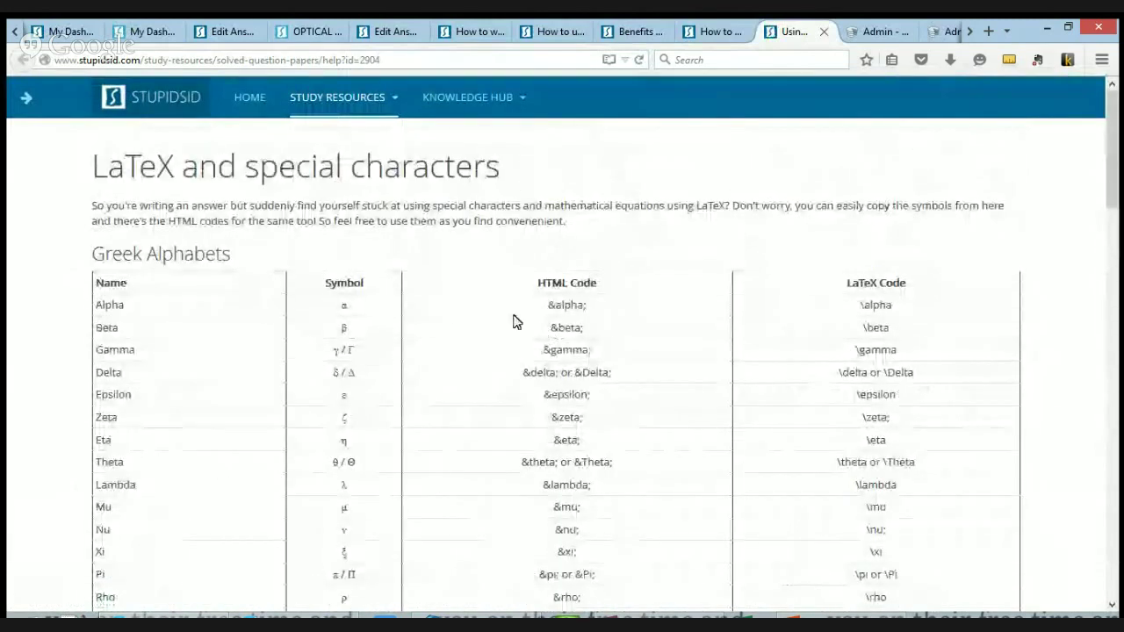
# Copy the HTML code &alpha; from the Greek Alphabets table and try pasting it below the matrix in the answer
pyautogui.moveTo(548, 305); pyautogui.dragTo(587, 305)
pyautogui.hotkey('ctrl', 'c')
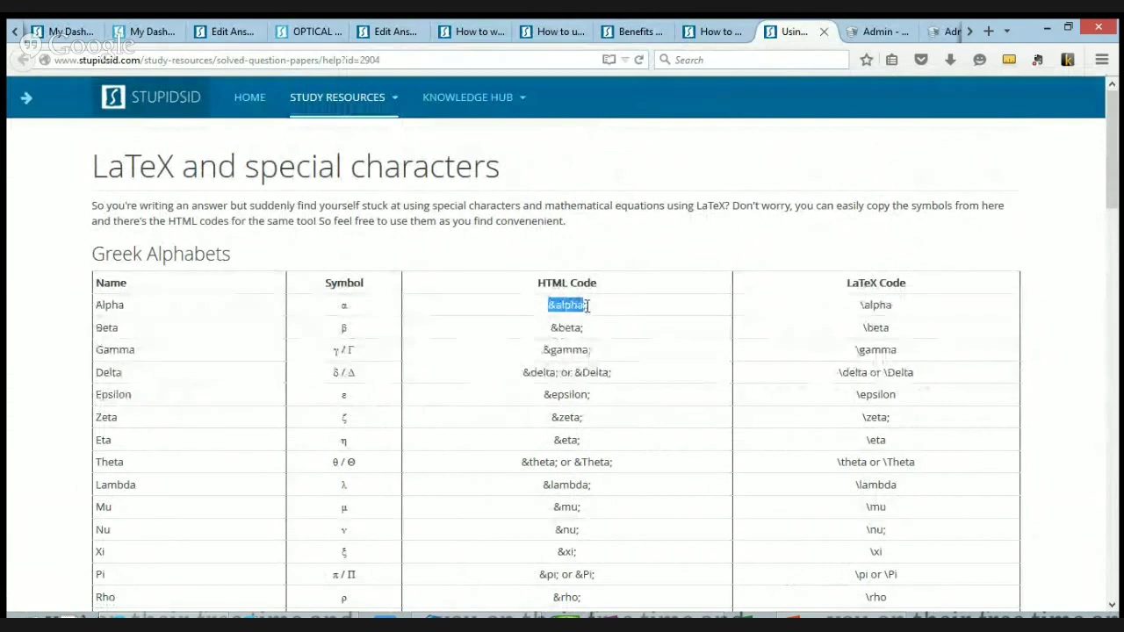
pyautogui.click(235, 28)
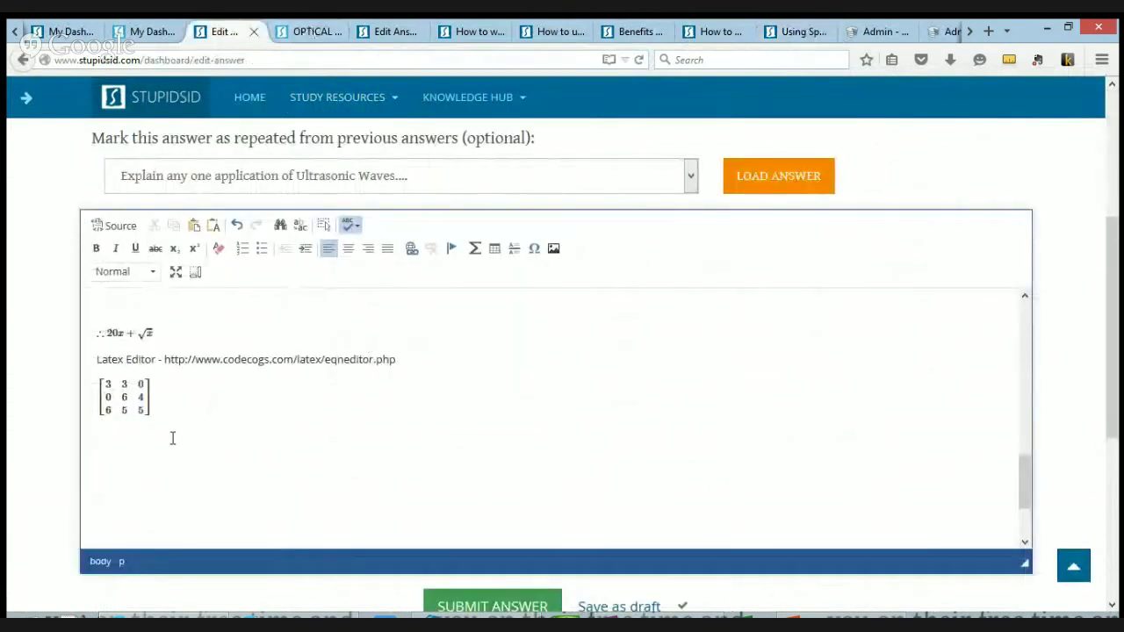
pyautogui.hotkey('ctrl', 'v')
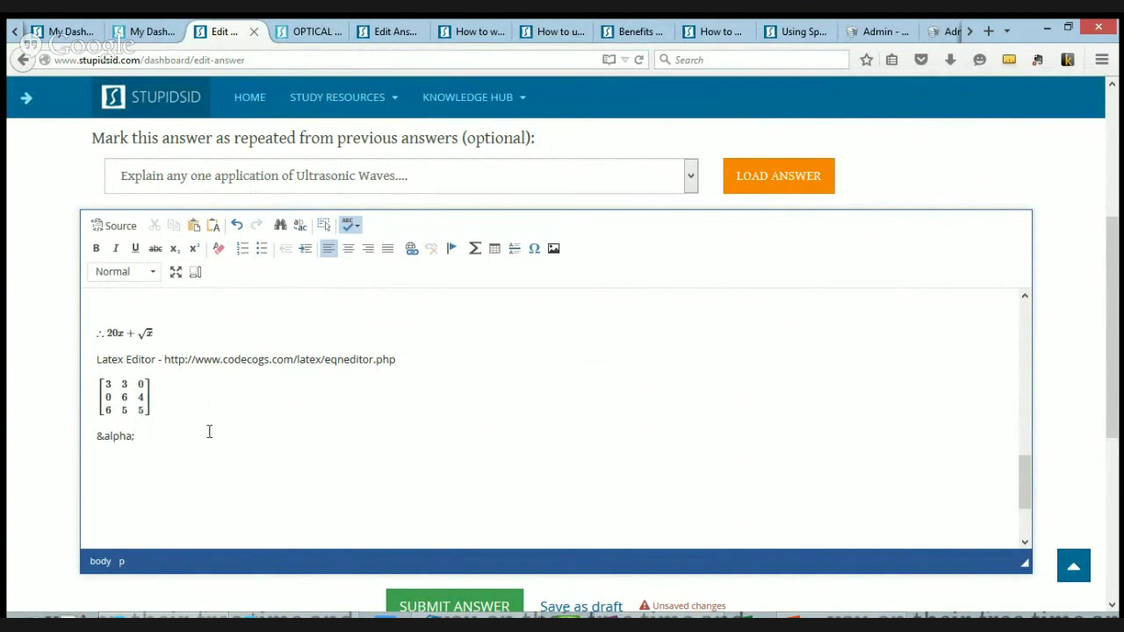
pyautogui.moveTo(107, 436); pyautogui.dragTo(97, 437)
pyautogui.click(143, 436)
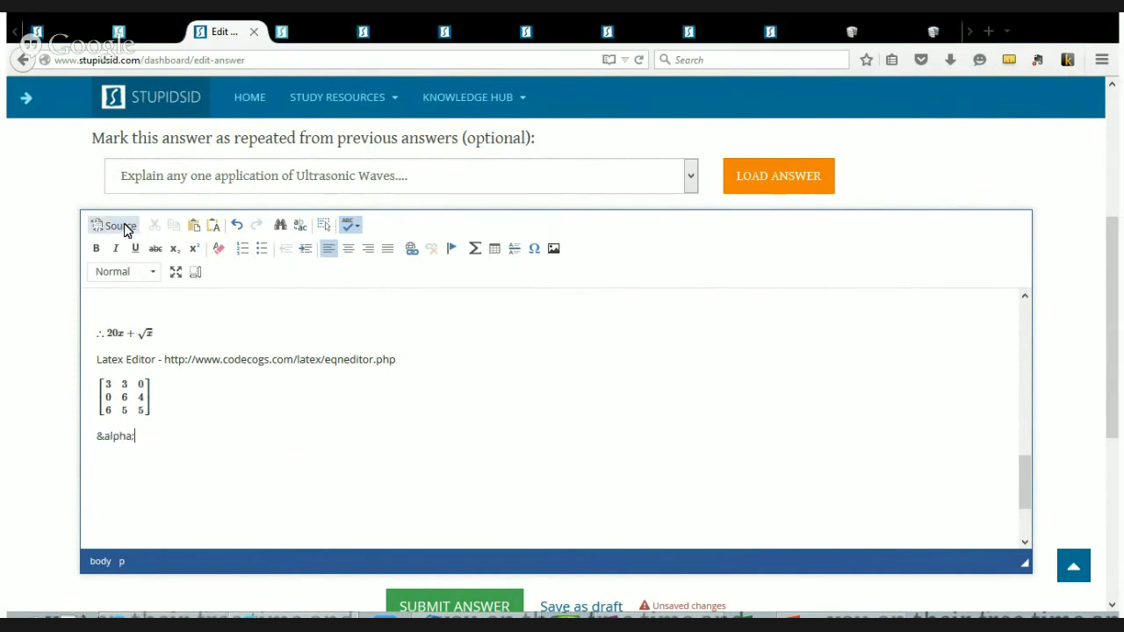
# In the answer's HTML source, replace the alpha paragraph and the empty paragraphs after the matrix with &alpha;
pyautogui.click(124, 228)
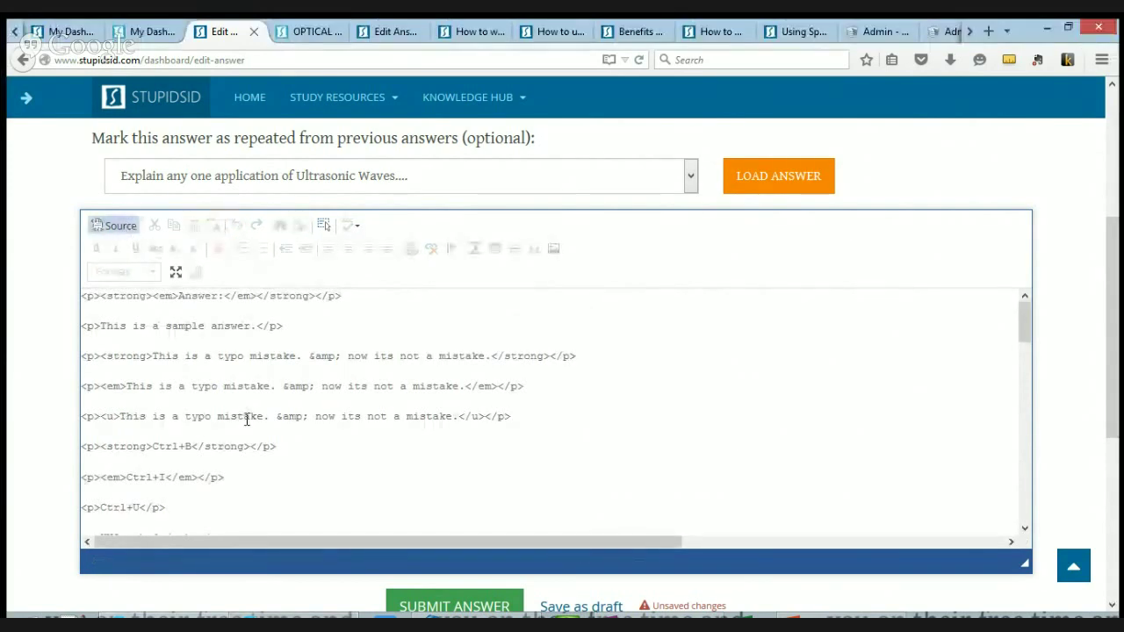
pyautogui.scroll(-10, 247, 423)
pyautogui.scroll(-4, 234, 429)
pyautogui.scroll(4, 263, 364)
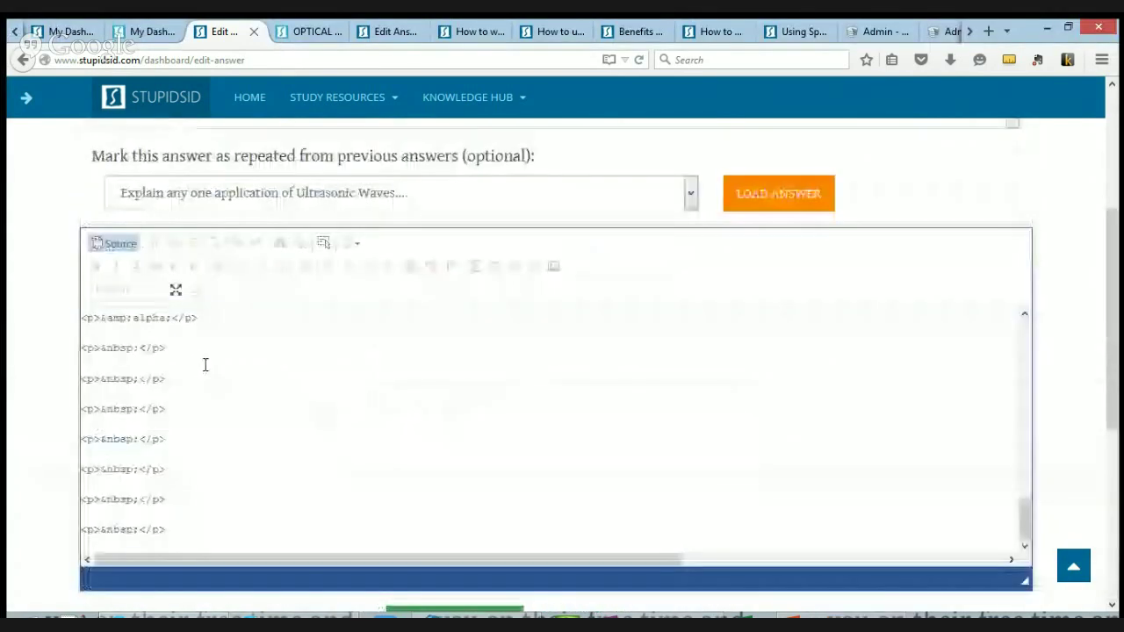
pyautogui.moveTo(192, 520); pyautogui.dragTo(20, 322)
pyautogui.write('&alpha;')
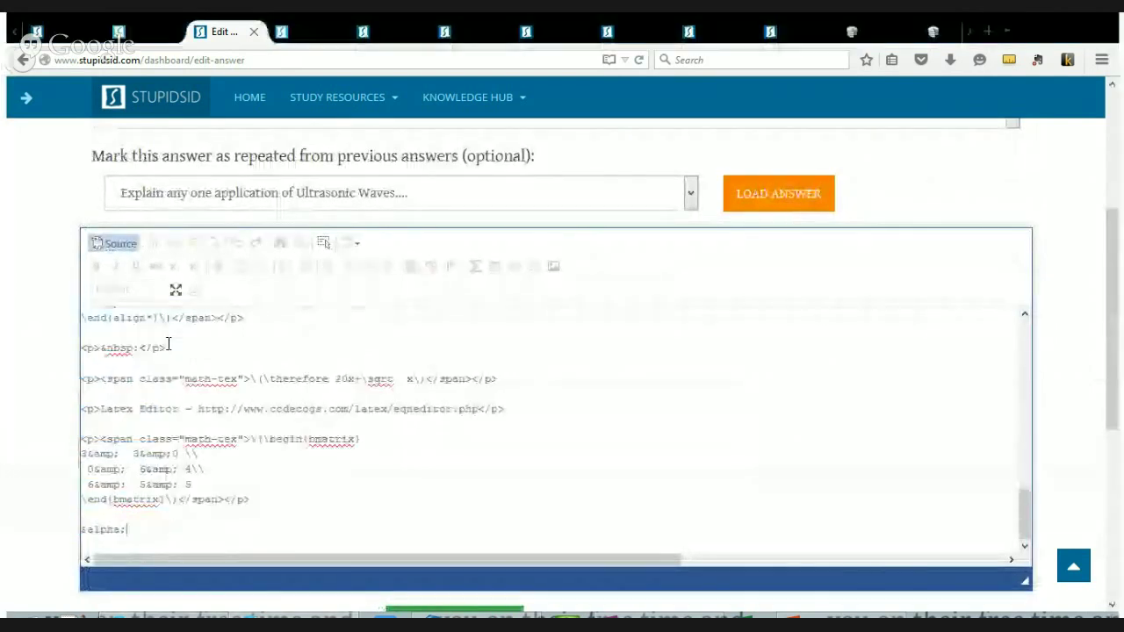
# Return the answer to the formatted view and place the cursor after the alpha symbol at its end
pyautogui.click(121, 244)
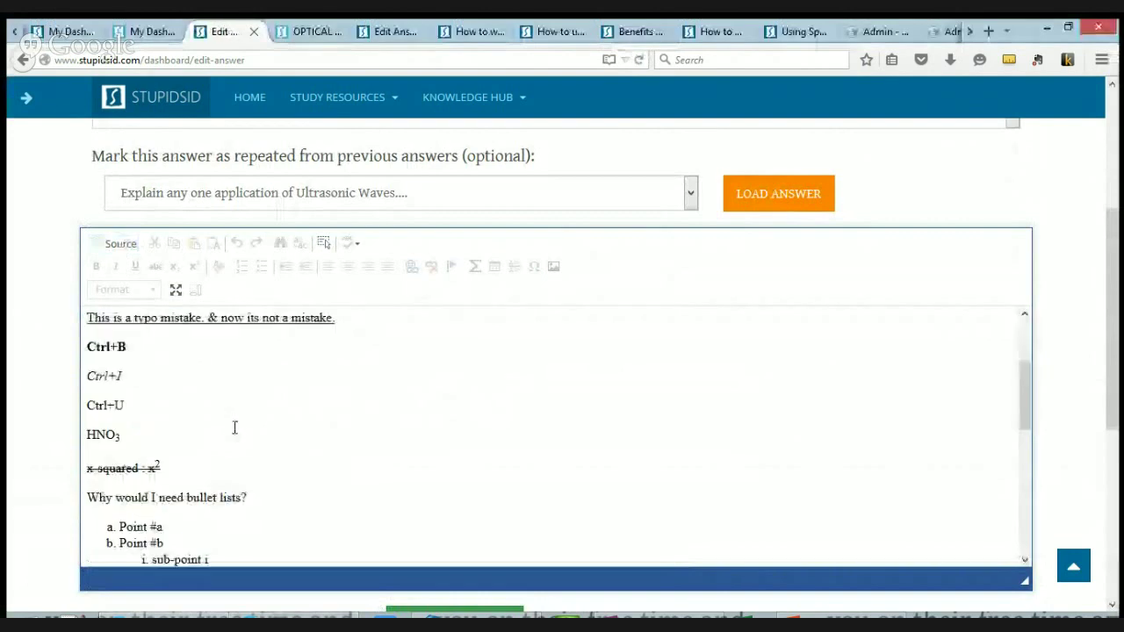
pyautogui.scroll(-10, 233, 425)
pyautogui.scroll(-1, 189, 462)
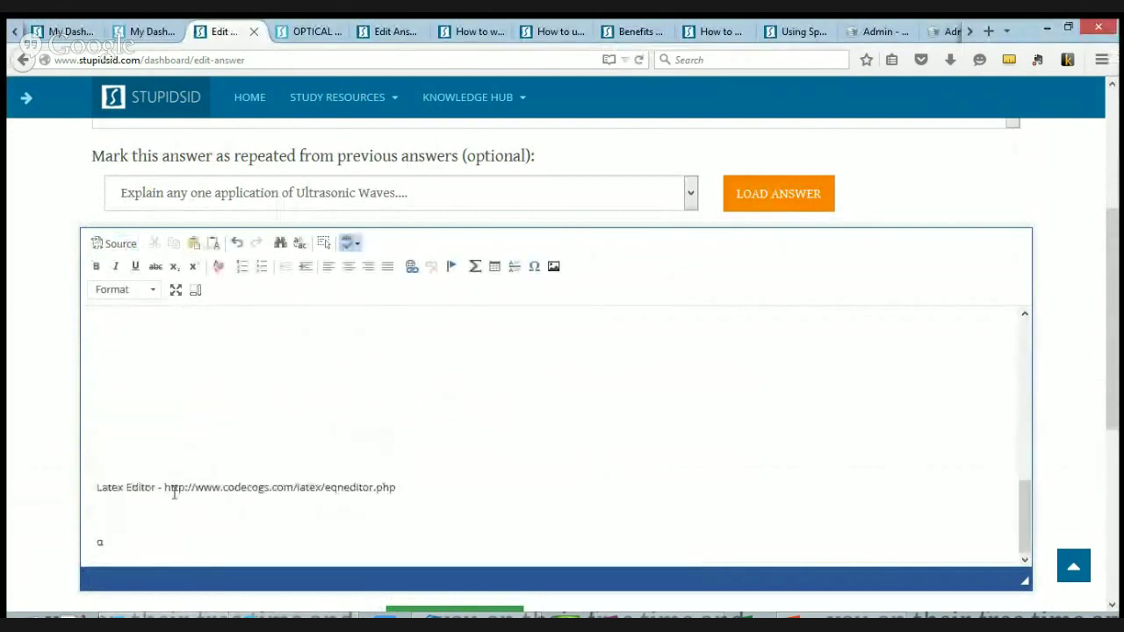
pyautogui.scroll(-3, 170, 486)
pyautogui.click(102, 402)
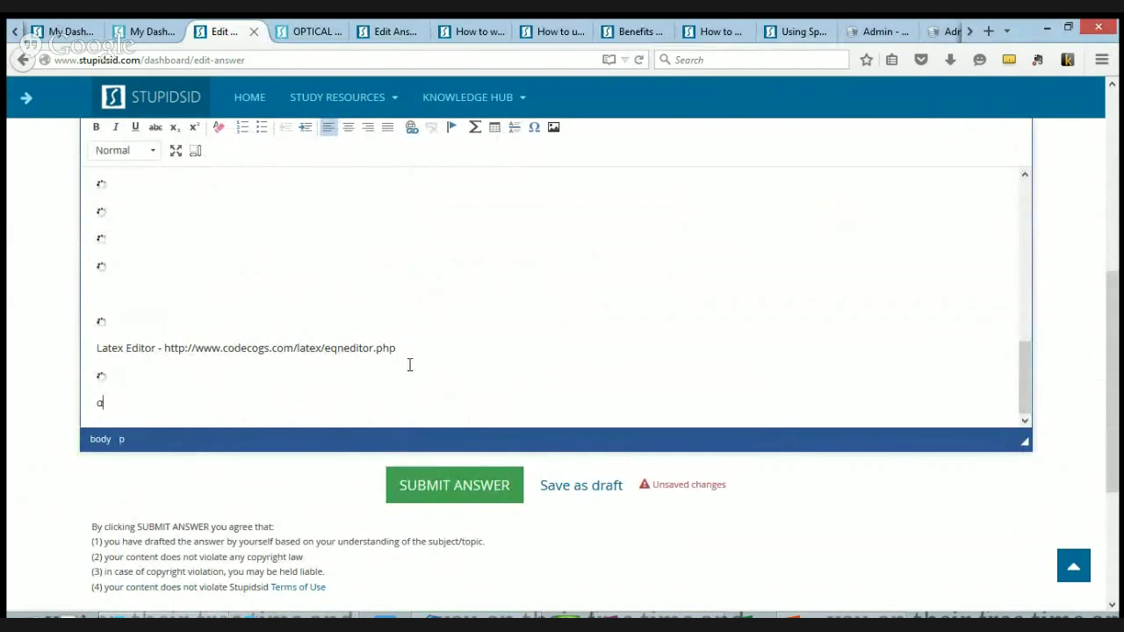
# Copy the μ symbol from the Greek Alphabets table and paste it after the alpha symbol in the answer
pyautogui.click(772, 32)
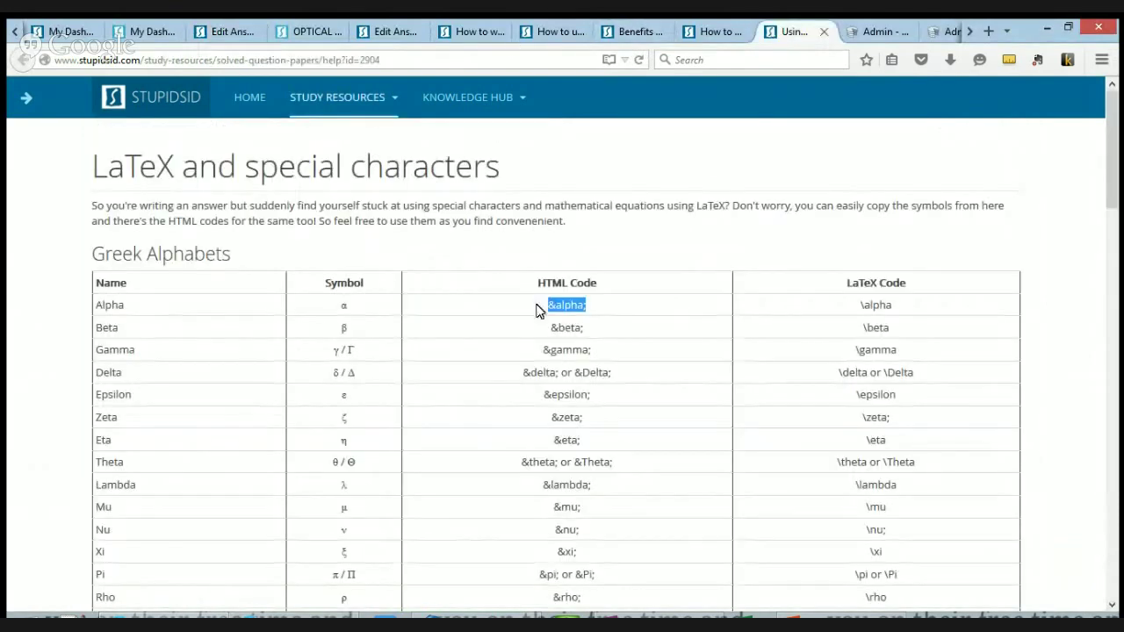
pyautogui.moveTo(545, 332); pyautogui.dragTo(583, 328)
pyautogui.scroll(-2, 600, 329)
pyautogui.moveTo(612, 307); pyautogui.dragTo(543, 303)
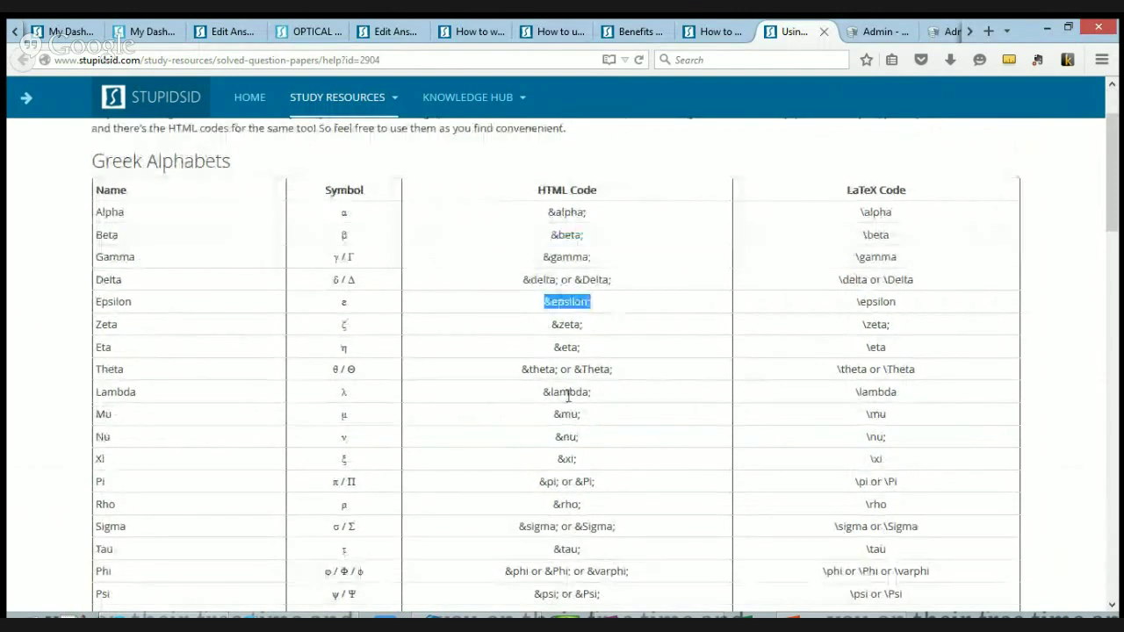
pyautogui.moveTo(351, 419); pyautogui.dragTo(343, 424)
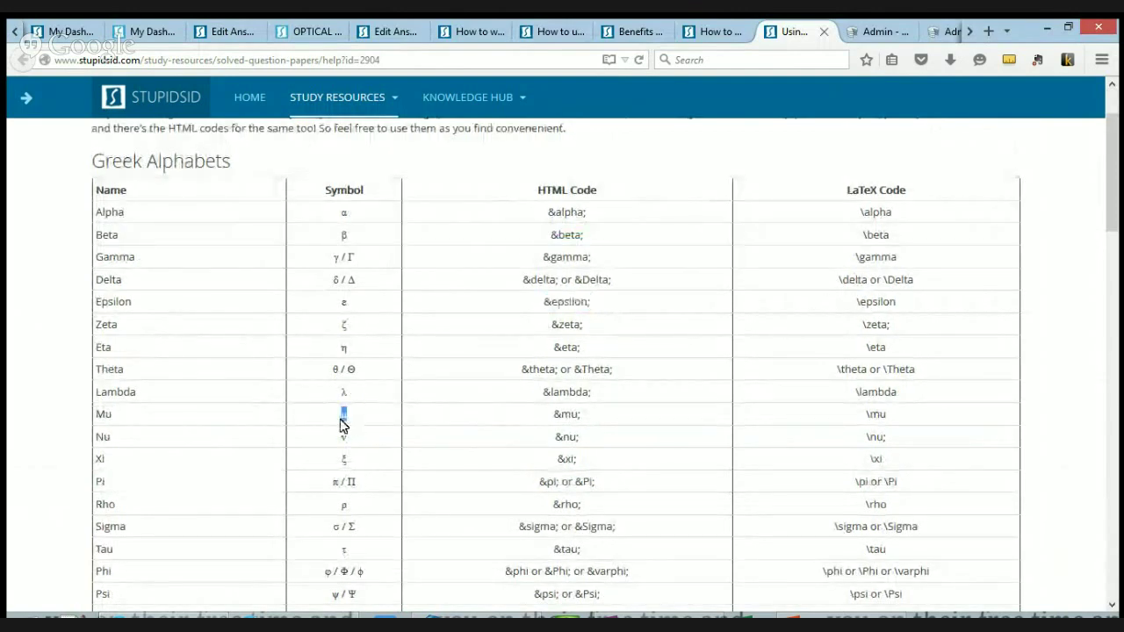
pyautogui.click(225, 32)
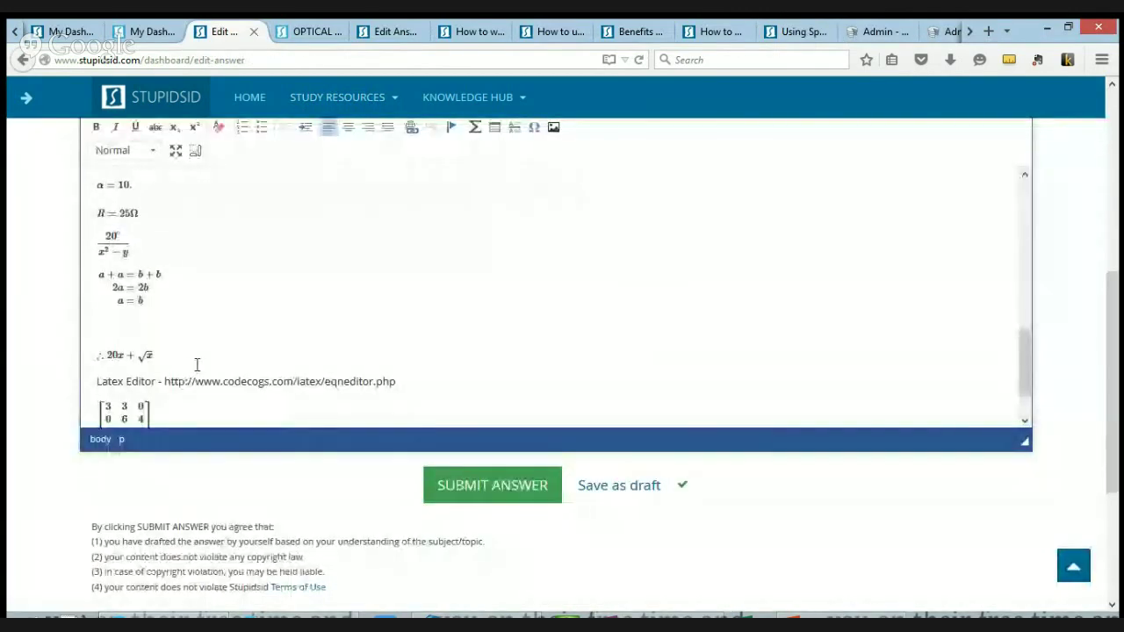
pyautogui.scroll(-5, 199, 363)
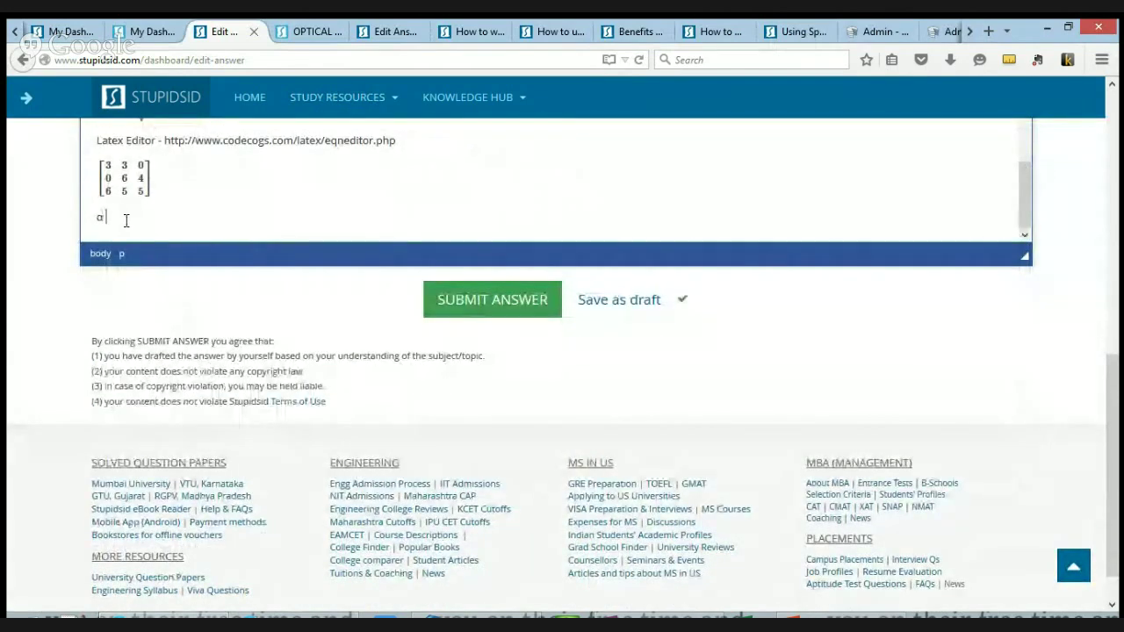
pyautogui.write('μ')
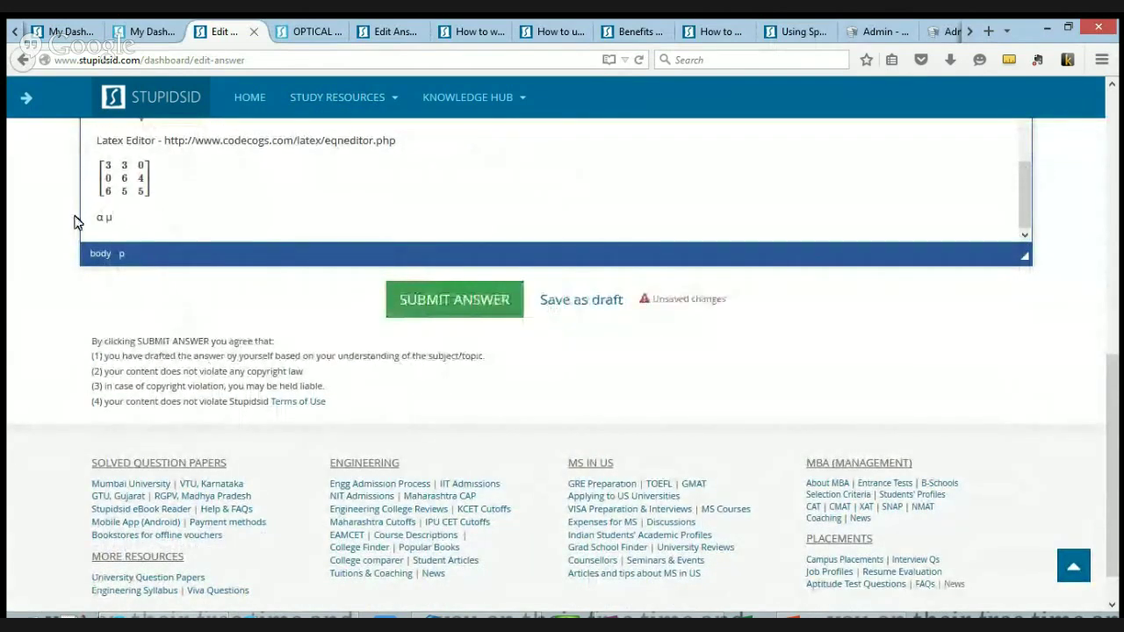
# Show the answer's HTML source and examine the codes for the alpha and mu symbols in the last paragraph
pyautogui.scroll(2, 24, 250)
pyautogui.scroll(4, 18, 251)
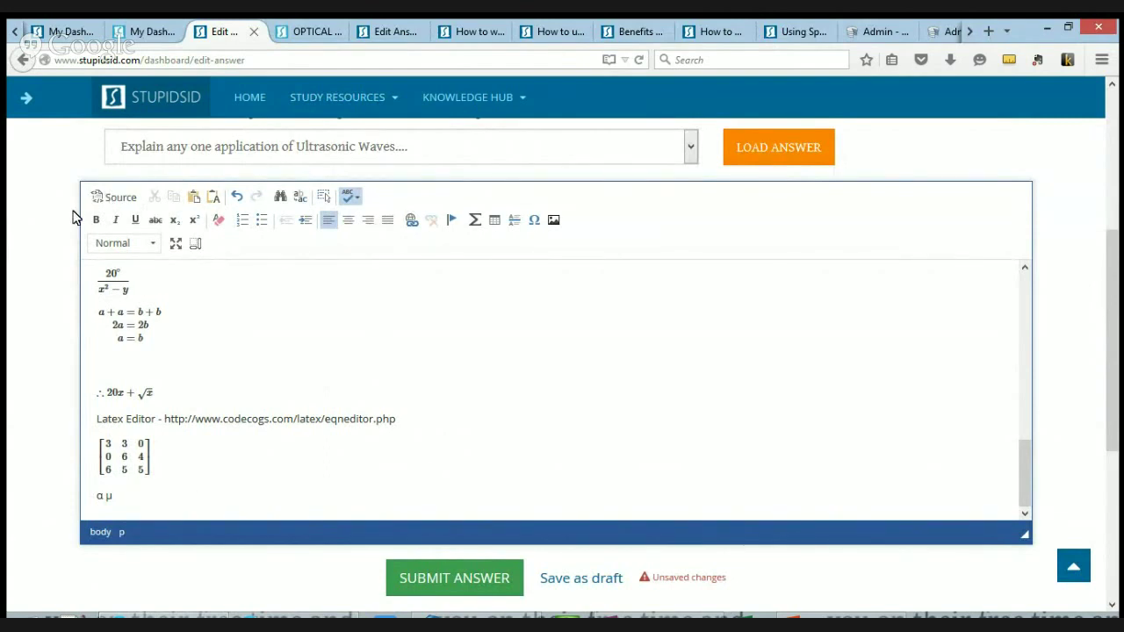
pyautogui.scroll(2, 75, 215)
pyautogui.click(114, 290)
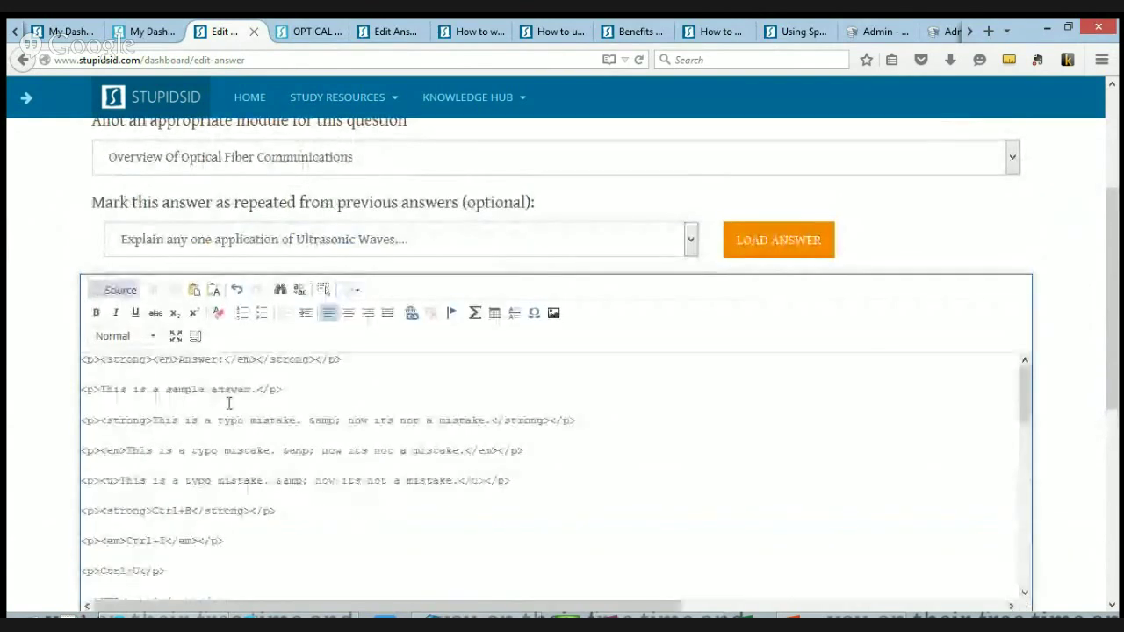
pyautogui.scroll(-10, 237, 428)
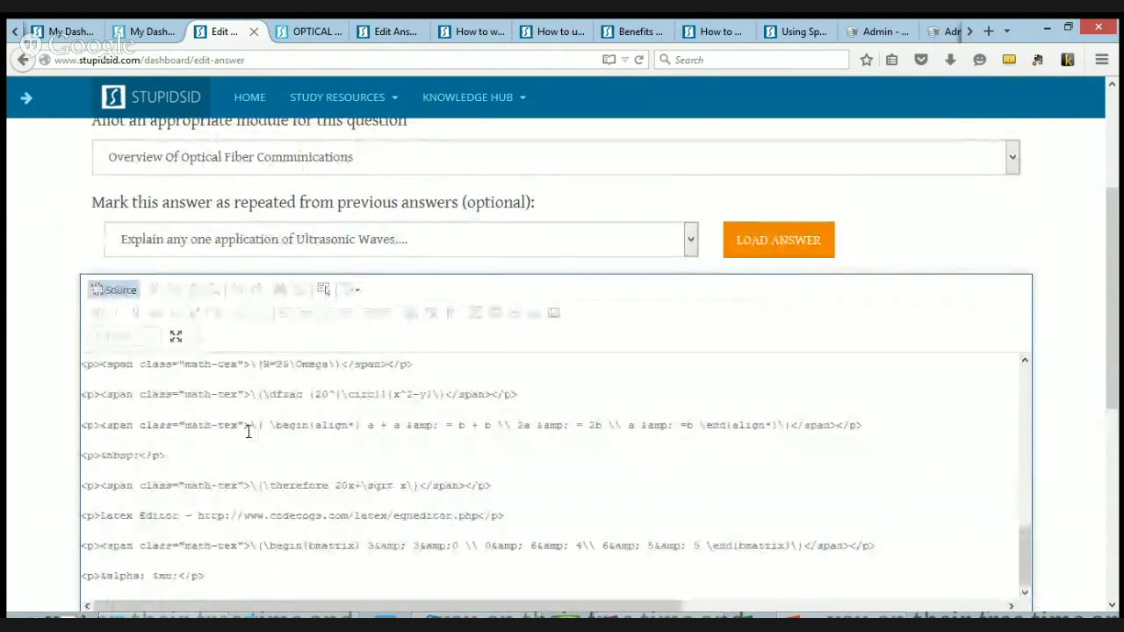
pyautogui.scroll(-2, 247, 430)
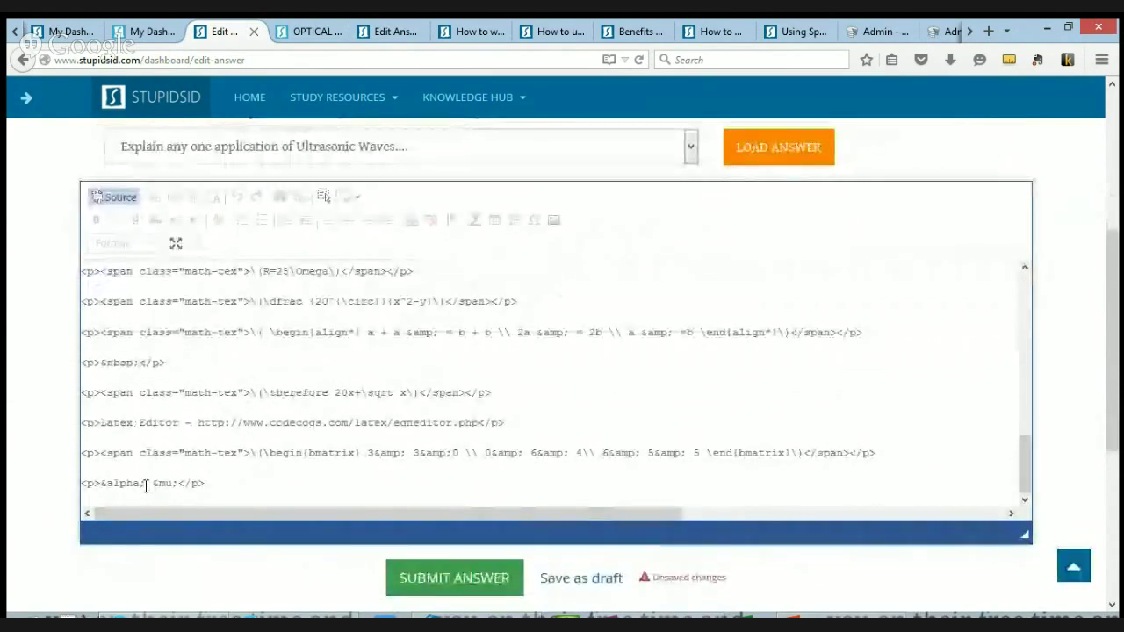
pyautogui.moveTo(151, 483); pyautogui.dragTo(180, 486)
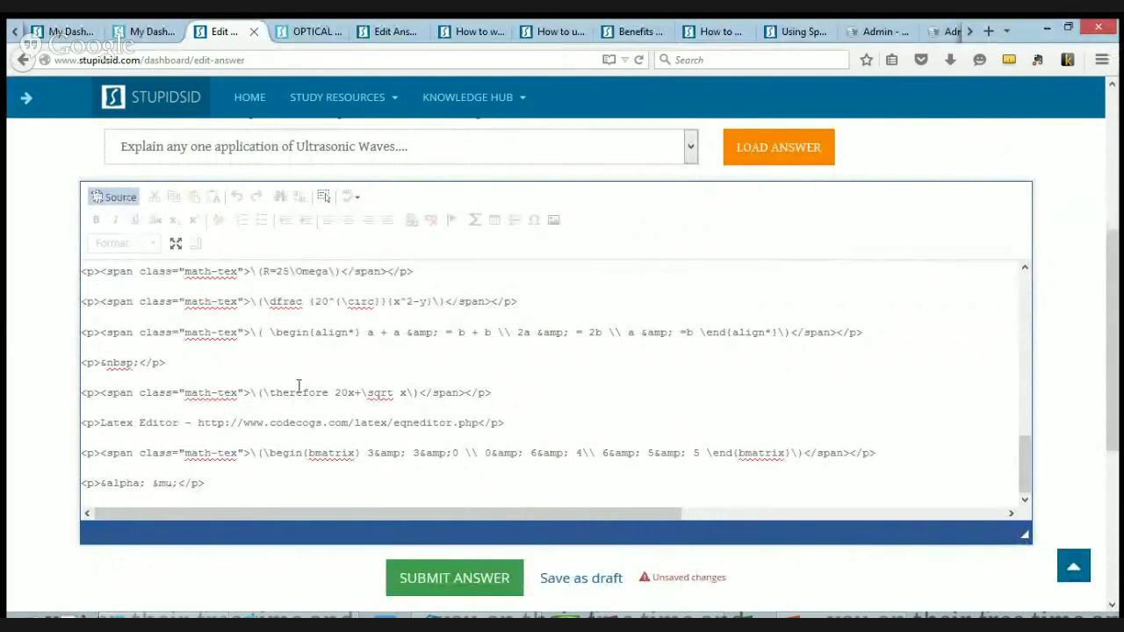
# Review the Greek Alphabets and Common Mathematical Operators tables, and close the LaTeX and special characters page
pyautogui.click(787, 32)
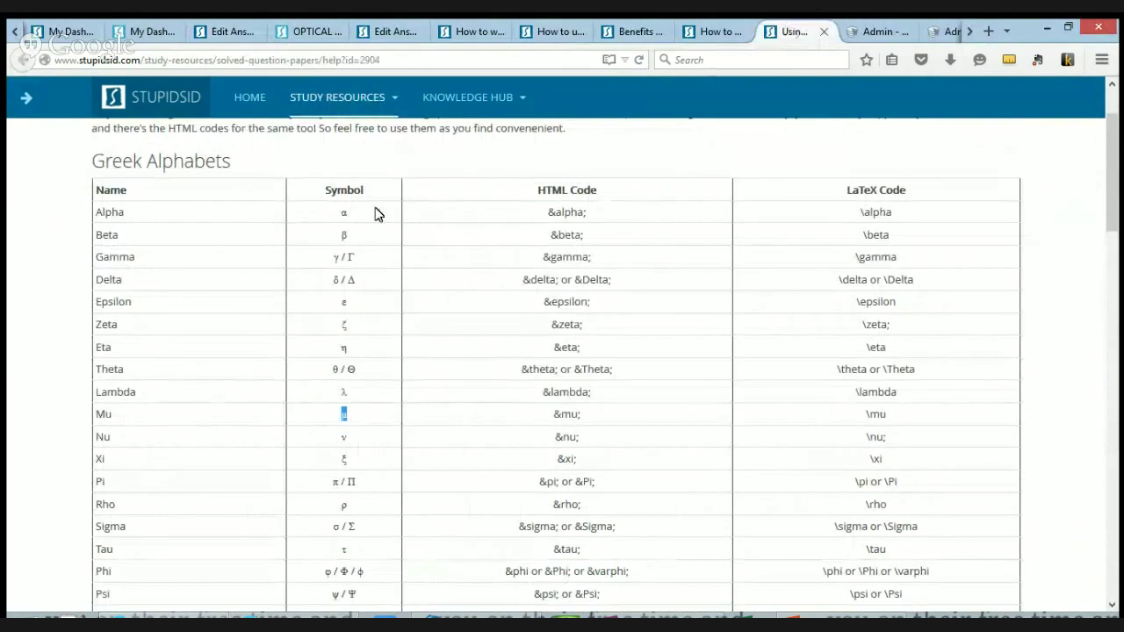
pyautogui.scroll(-2, 368, 220)
pyautogui.scroll(-5, 367, 233)
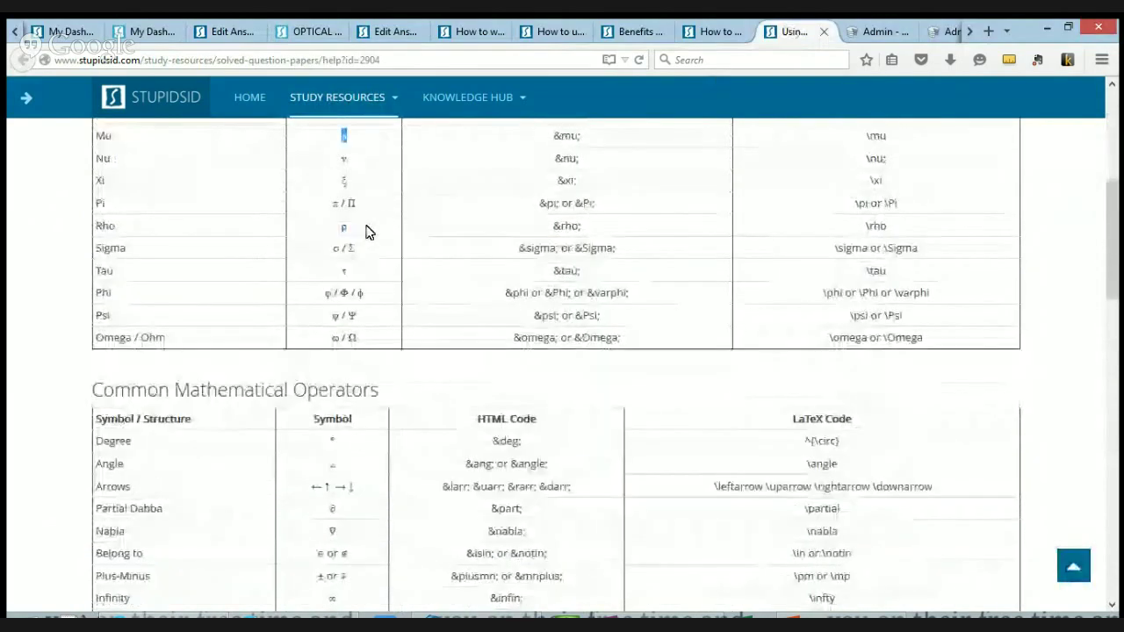
pyautogui.click(824, 32)
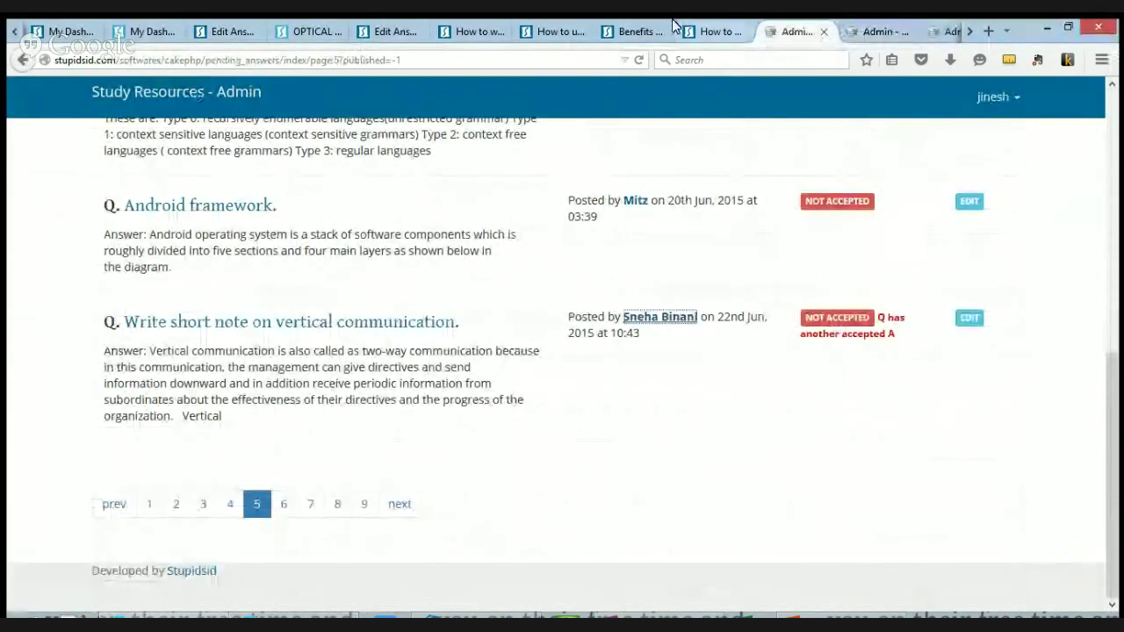
# Close the optical fiber question paper PDF and return to the answer with the matrix
pyautogui.click(269, 26)
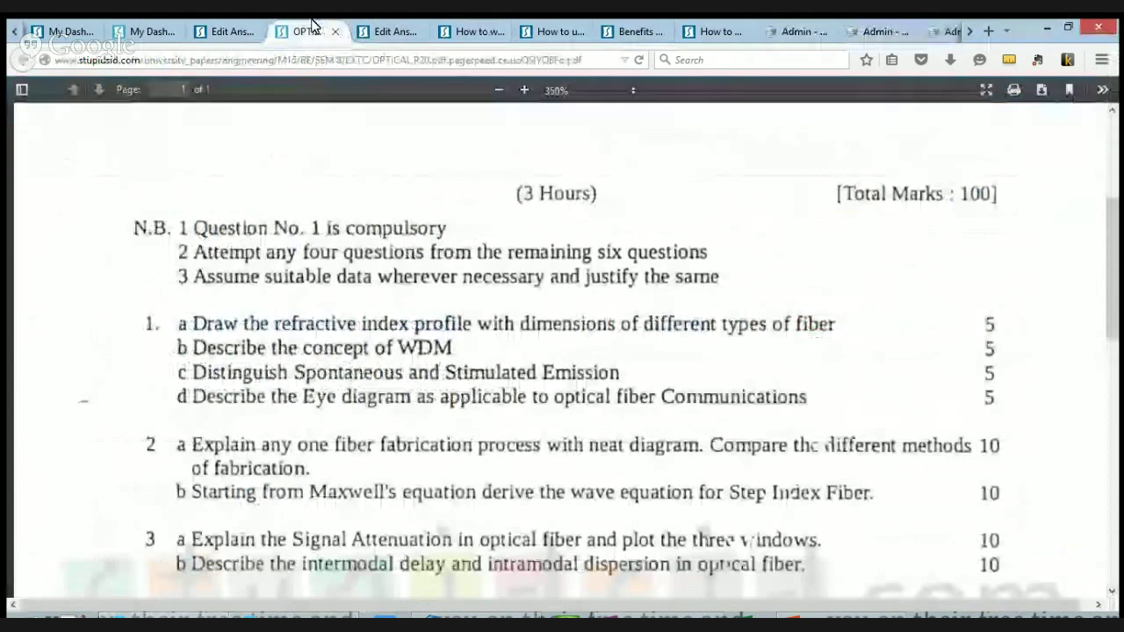
pyautogui.hotkey('ctrl', 'w')
pyautogui.click(235, 35)
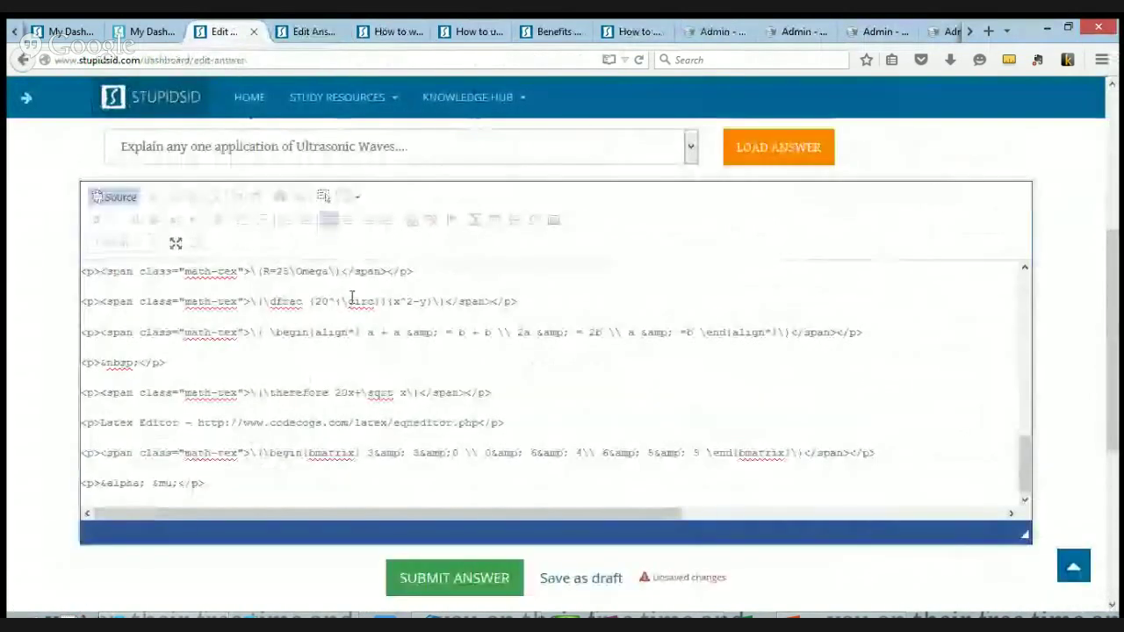